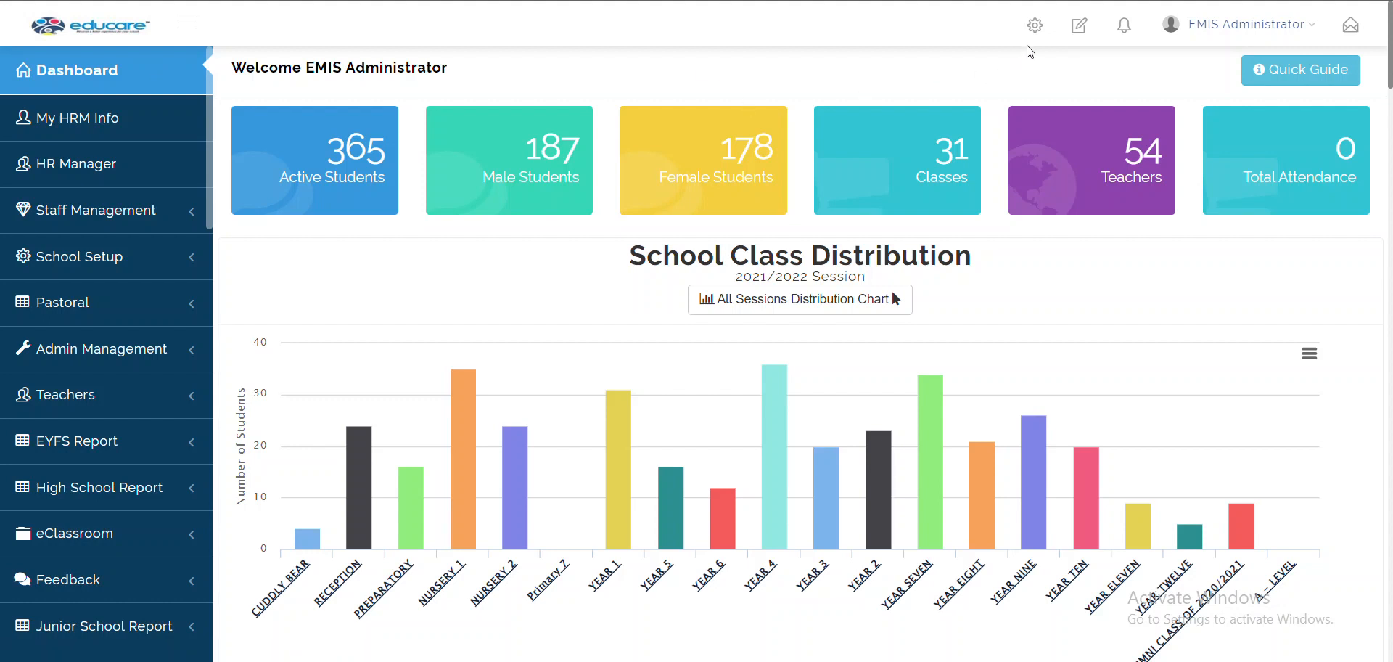
Reach School Settings from the gear menu, then again from the EMIS Administrator account menu
left_click(1036, 29)
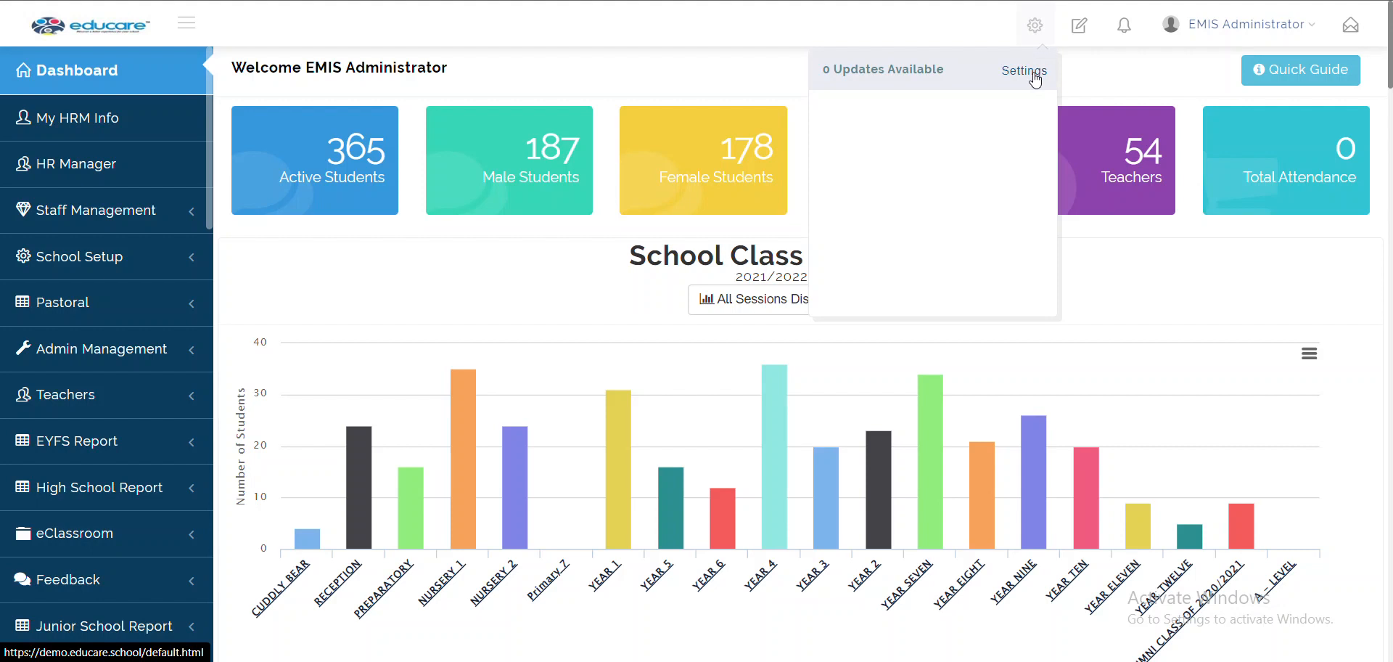
left_click(1035, 80)
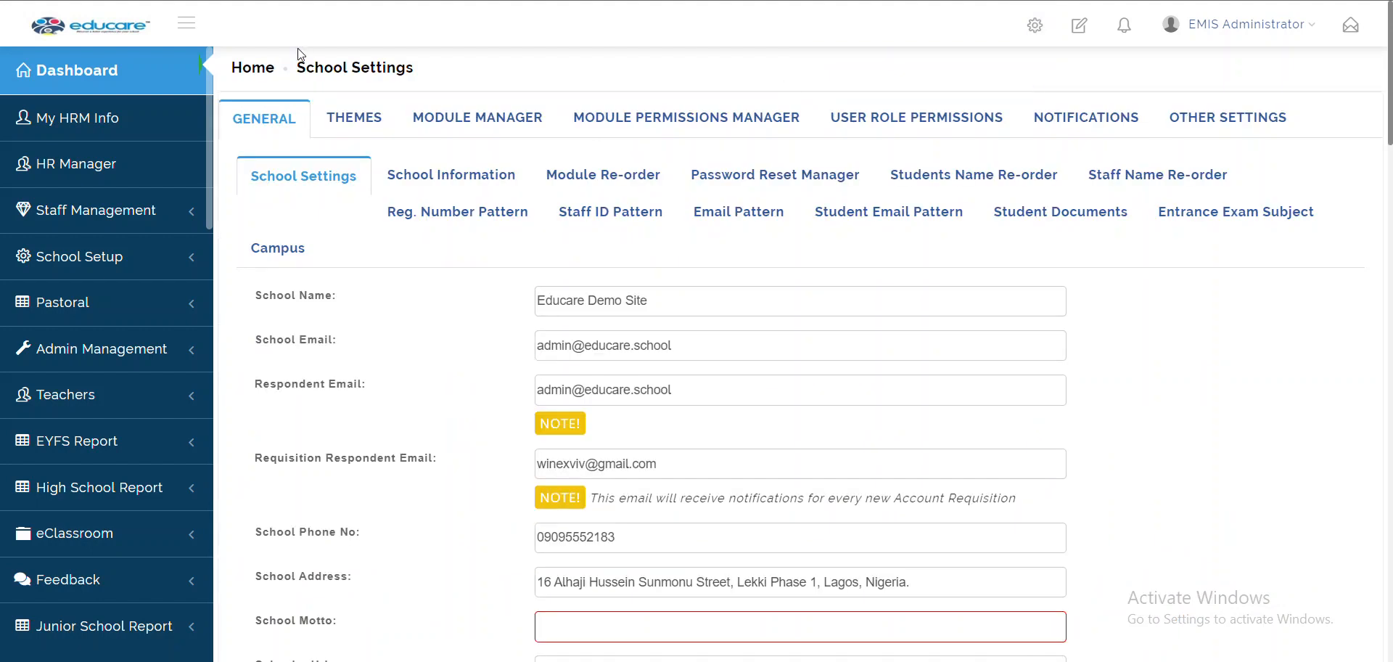
left_click(136, 80)
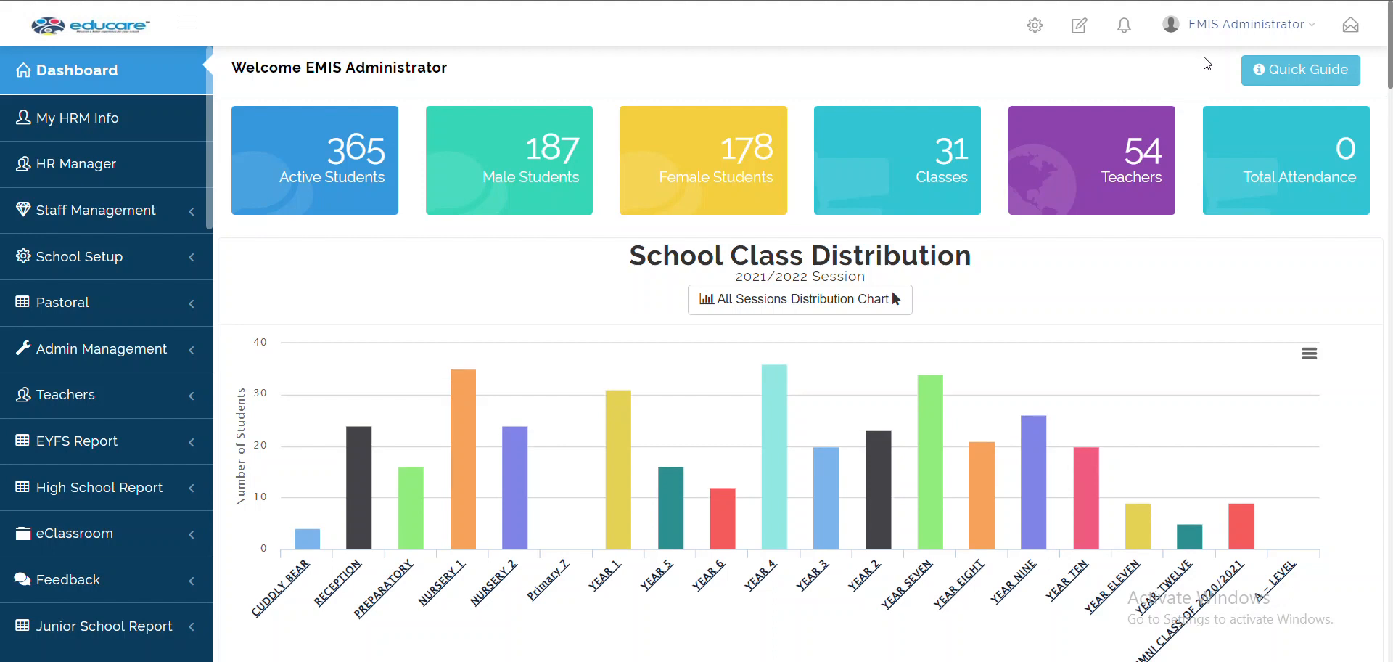
left_click(1243, 25)
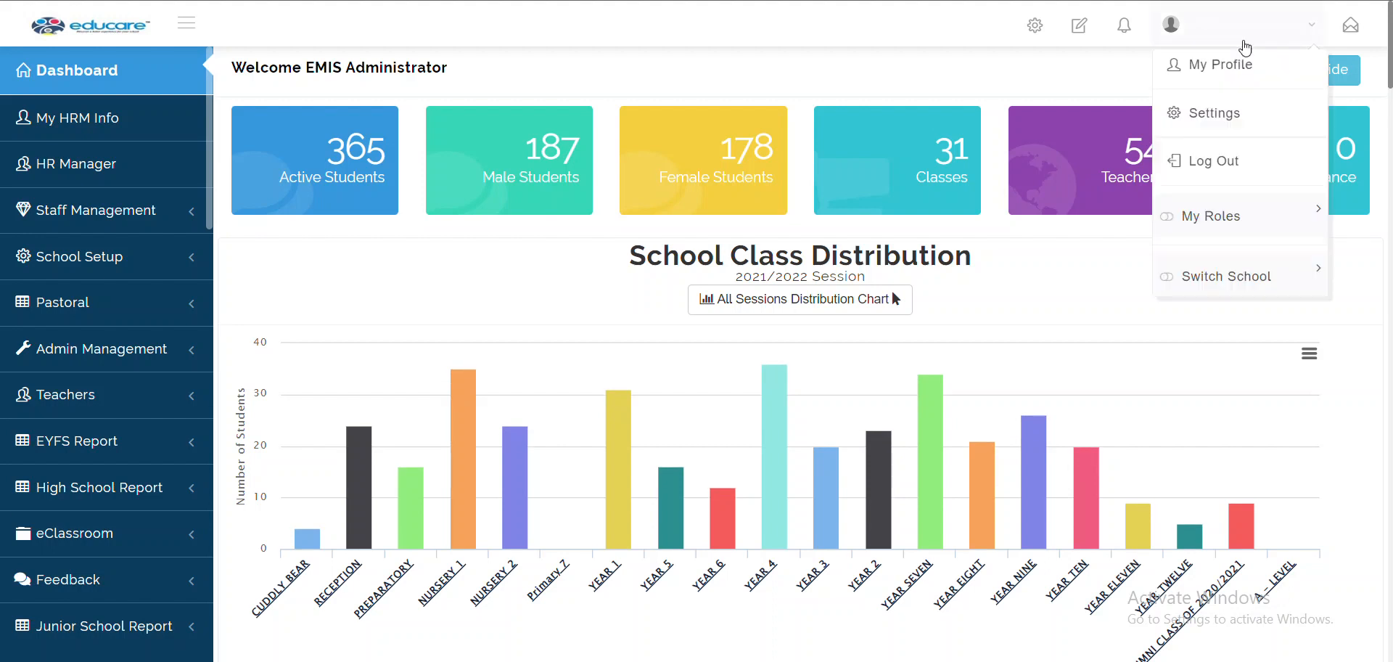
left_click(1237, 122)
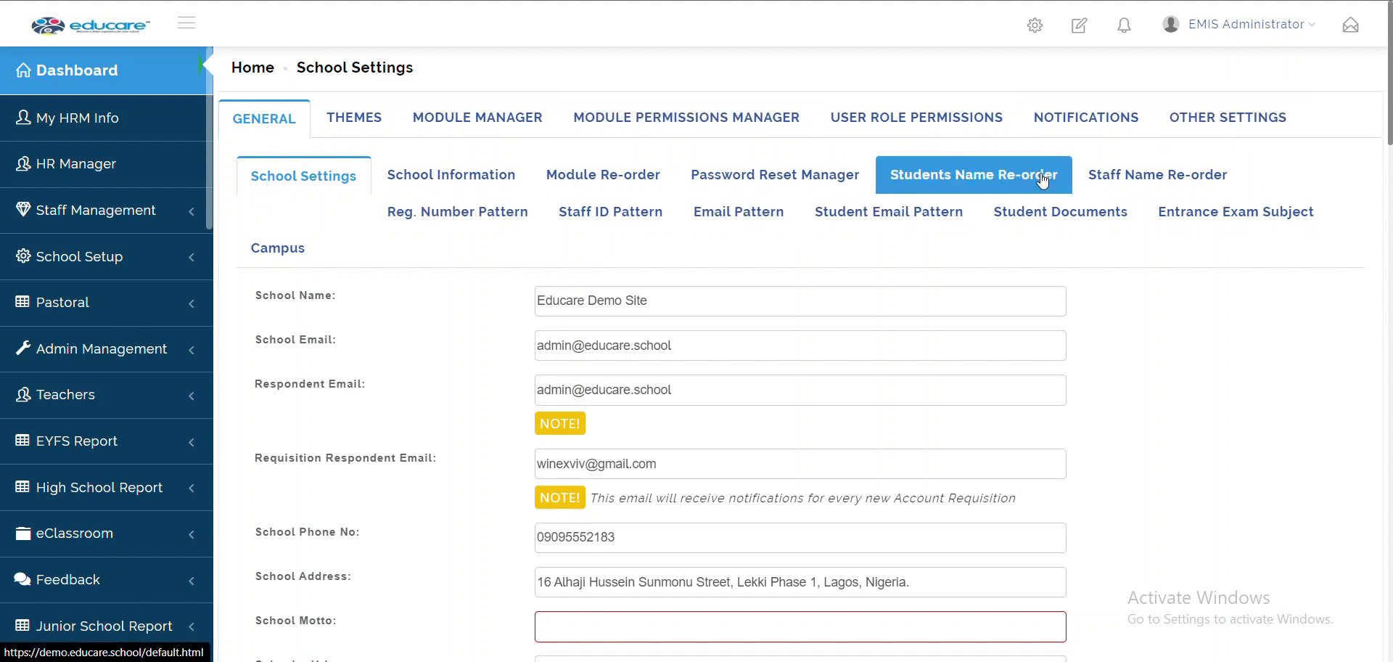
Browse the Themes and Module Manager lists, then load the Admin role in Module Permissions Manager
left_click(325, 121)
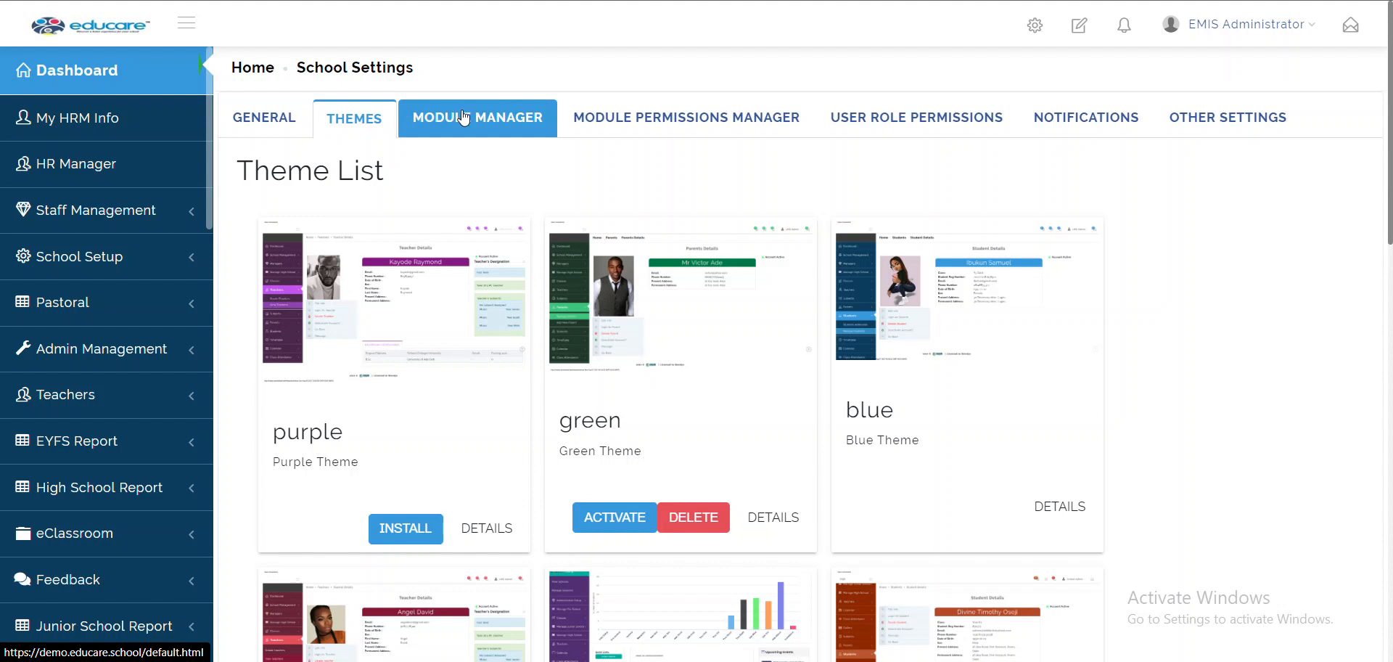
left_click(510, 122)
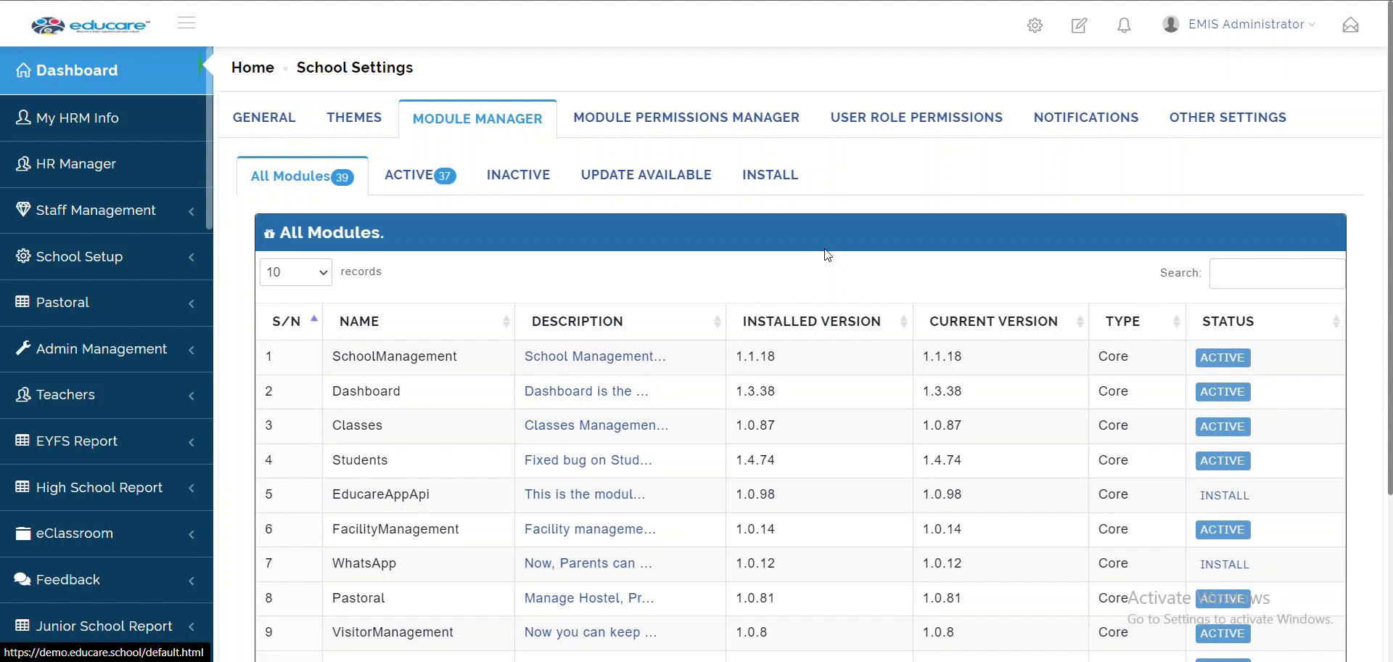
left_click(627, 124)
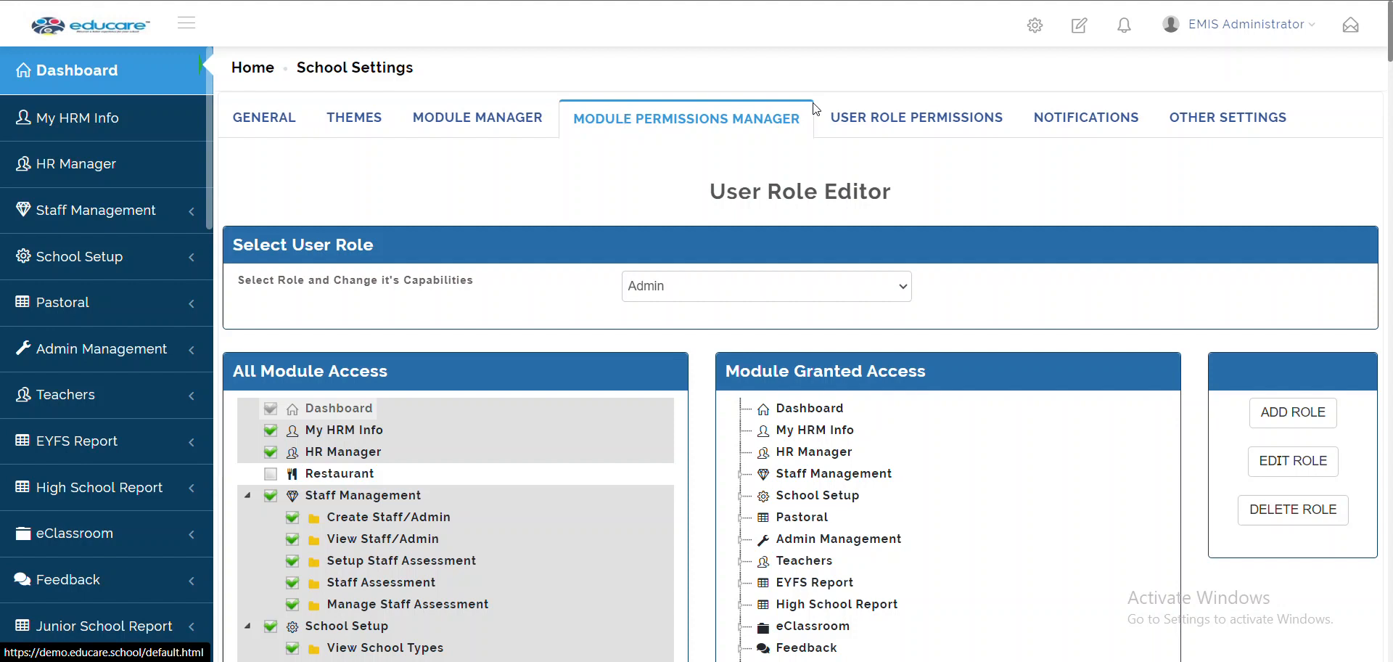
Review the User Role Permissions, Notifications and Other Settings (Inbox Mail Settings) sections
left_click(916, 127)
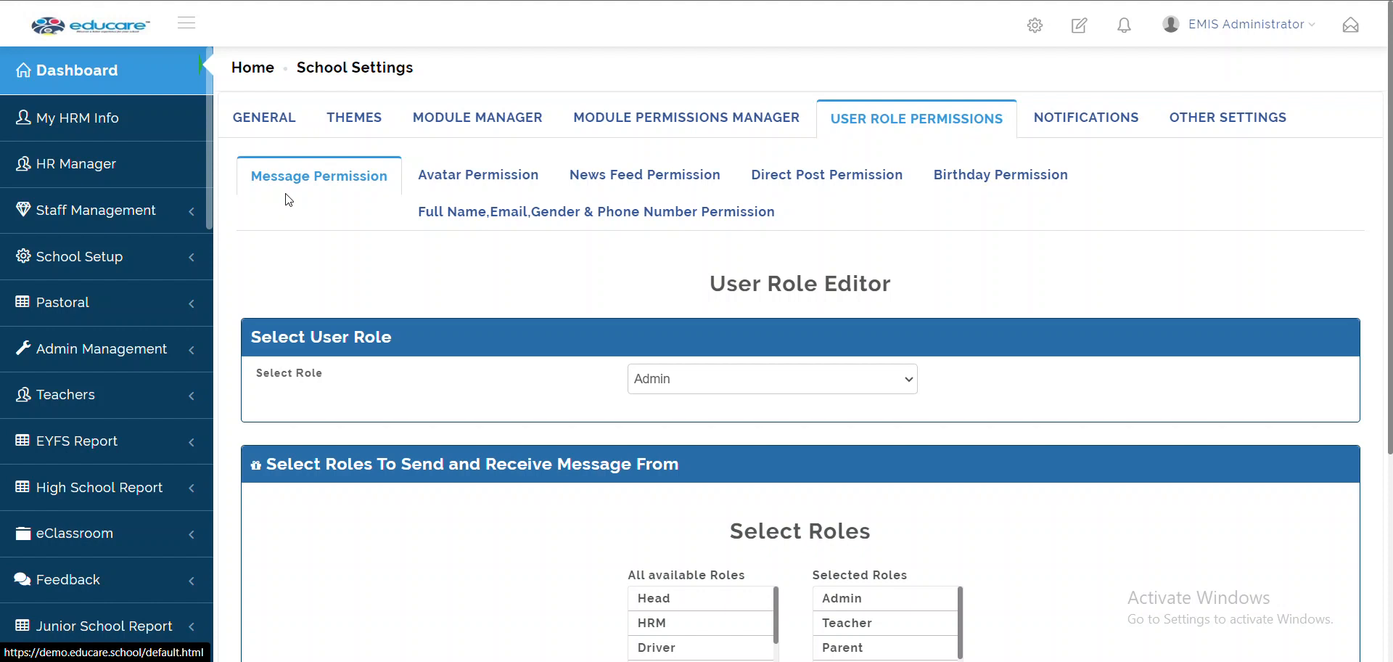
left_click(1083, 123)
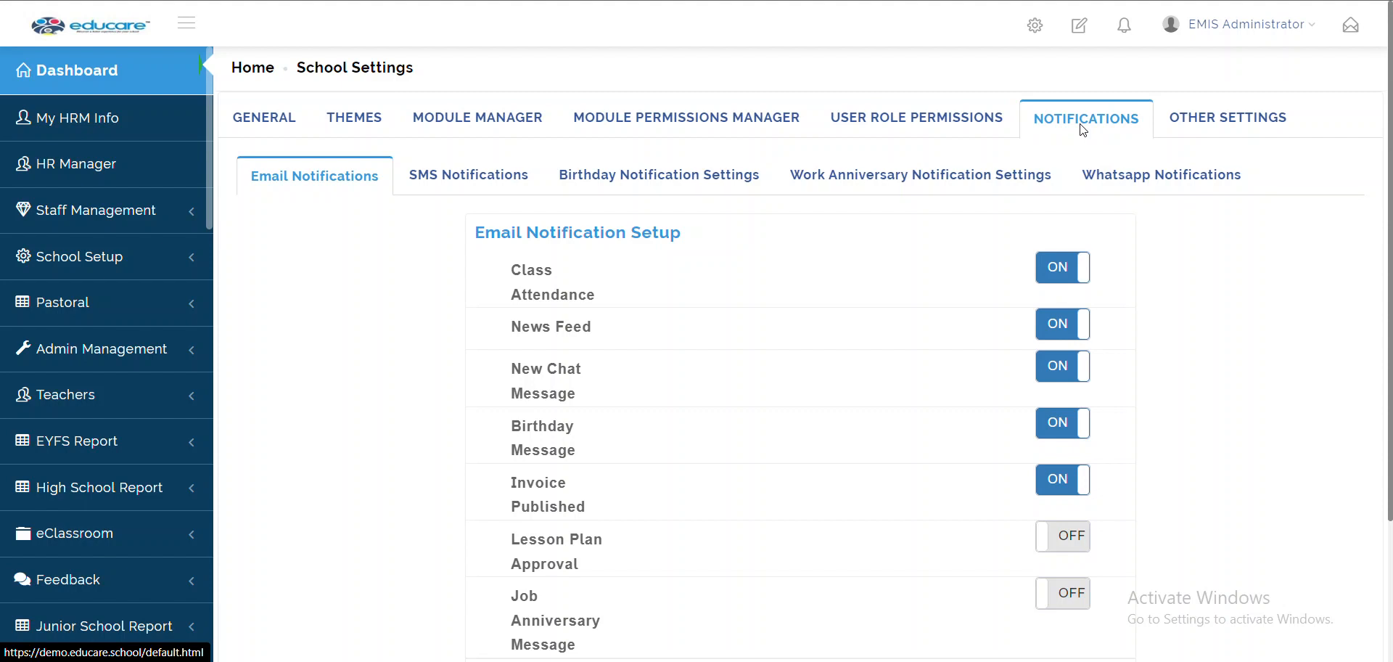
left_click(1229, 129)
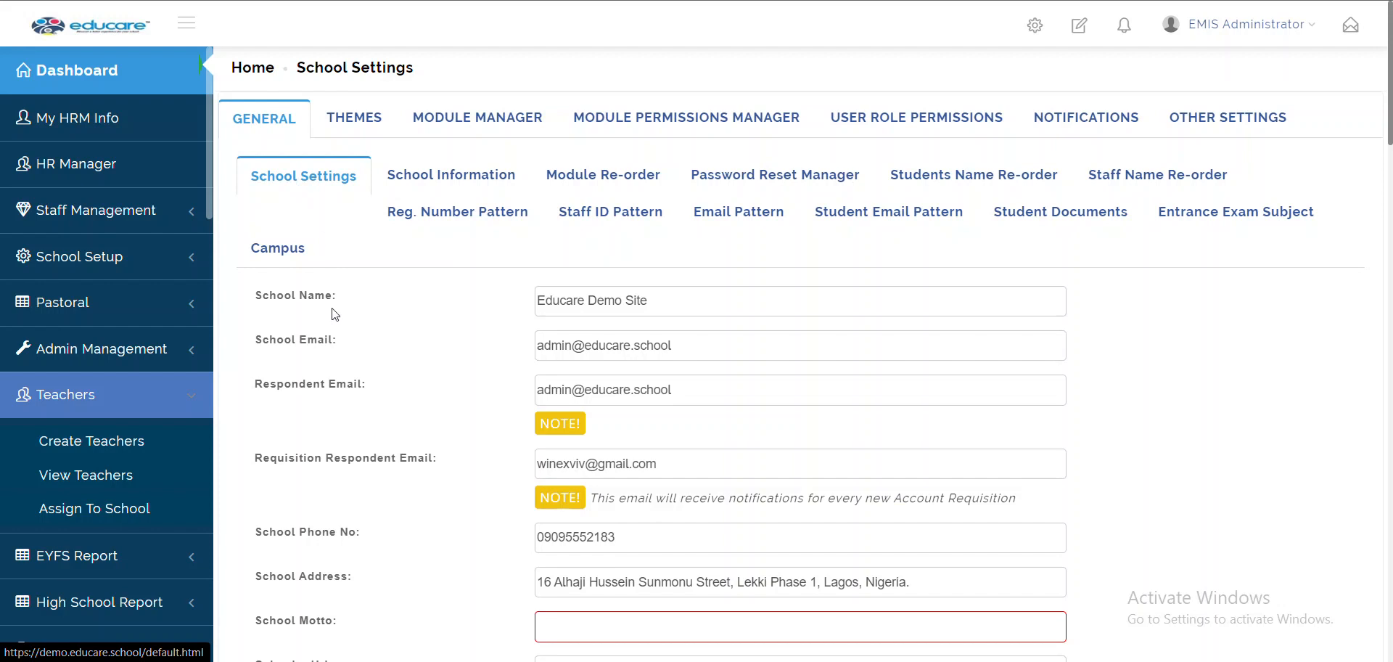
Scroll to Profile Defaults and try editing the school domain, then undo the change
scroll(670, 488, "down", 1)
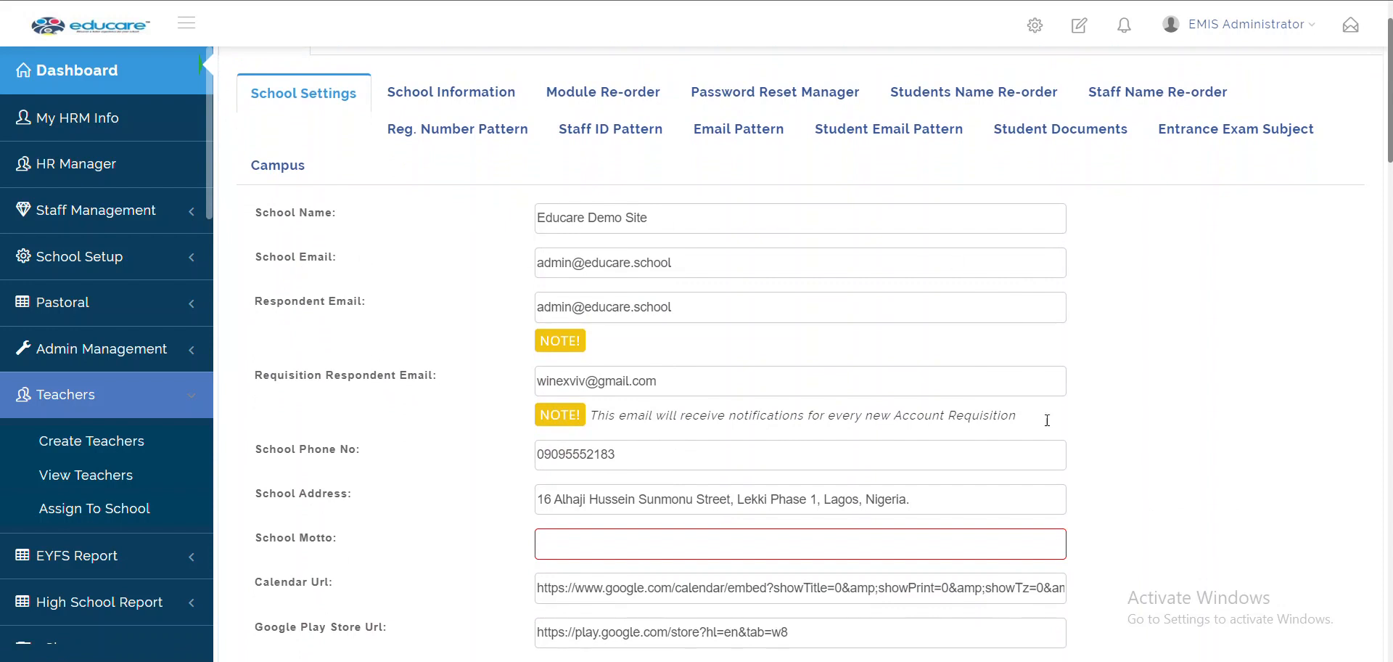
scroll(1053, 530, "down", 1)
scroll(1052, 532, "up", 1)
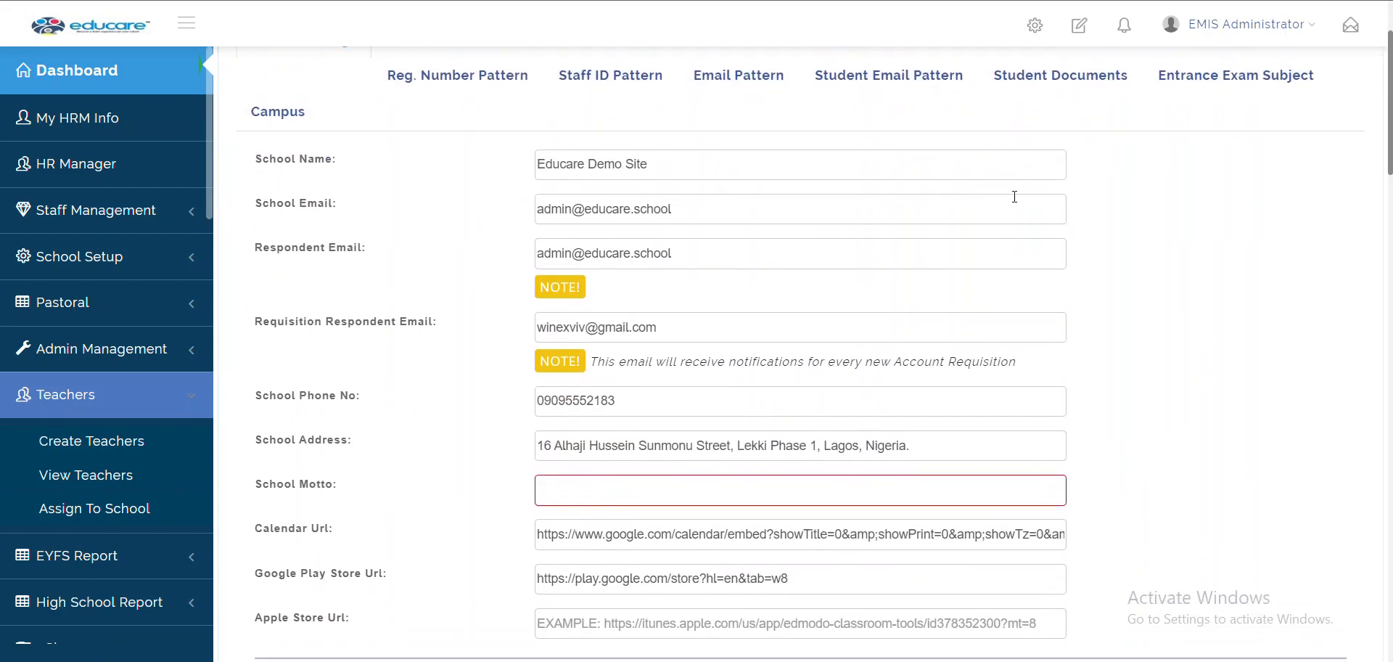
scroll(1140, 646, "down", 3)
scroll(1143, 645, "down", 3)
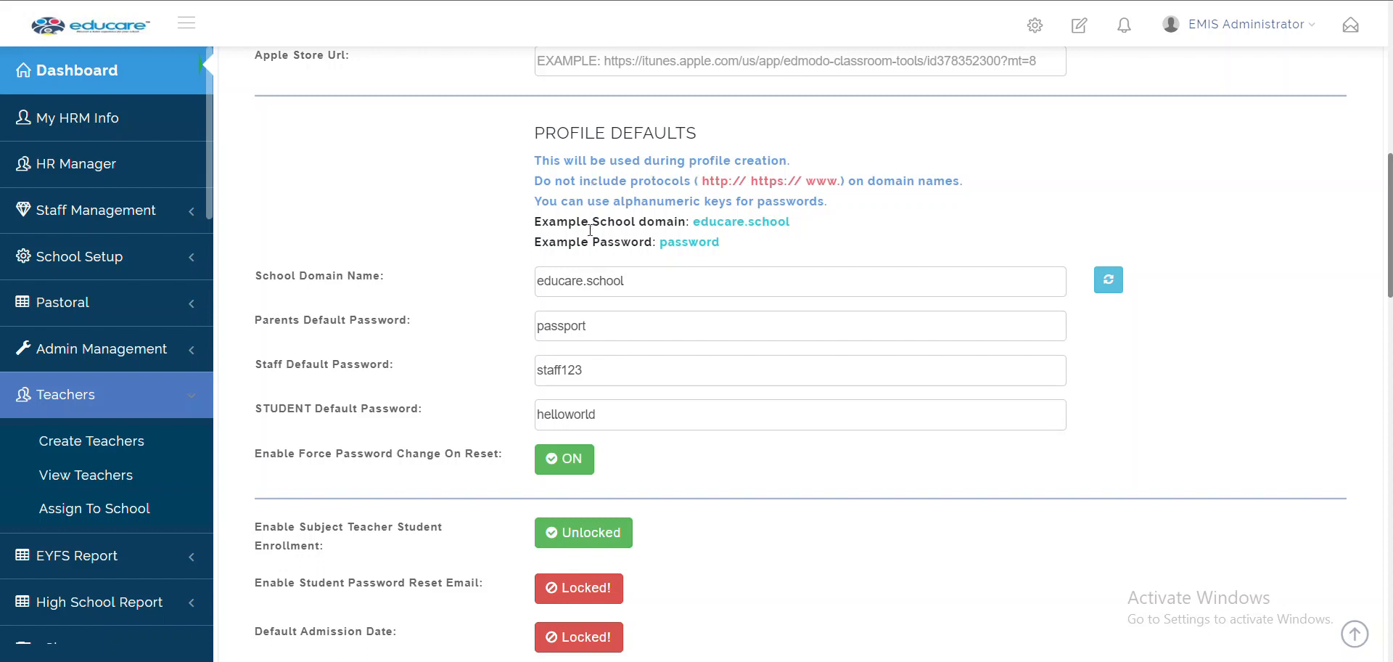
double_click(555, 282)
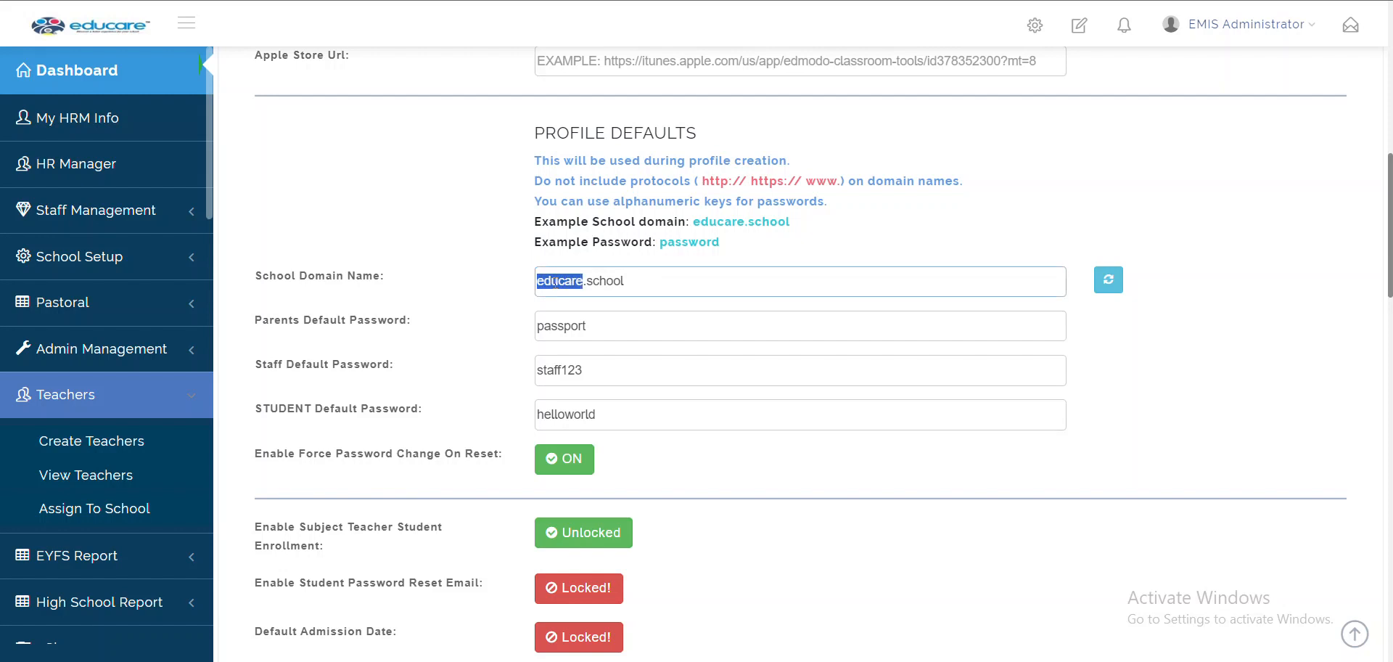
type("b")
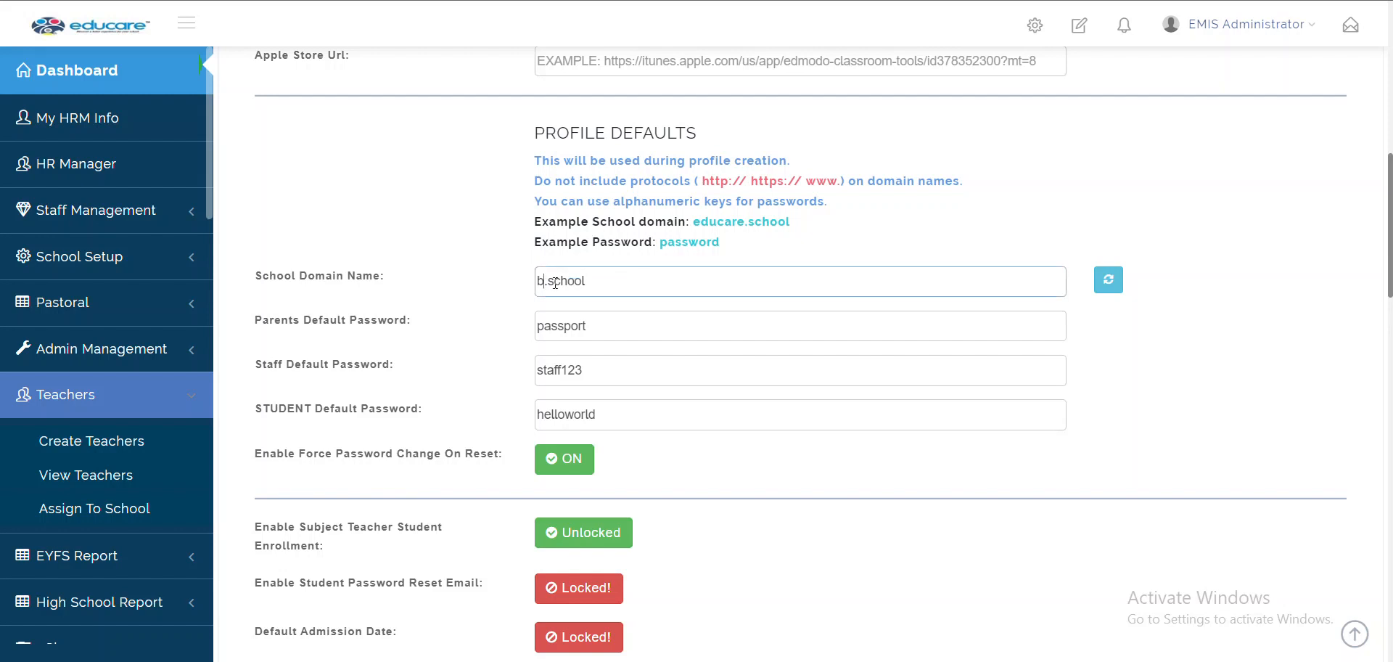
key("ctrl+z")
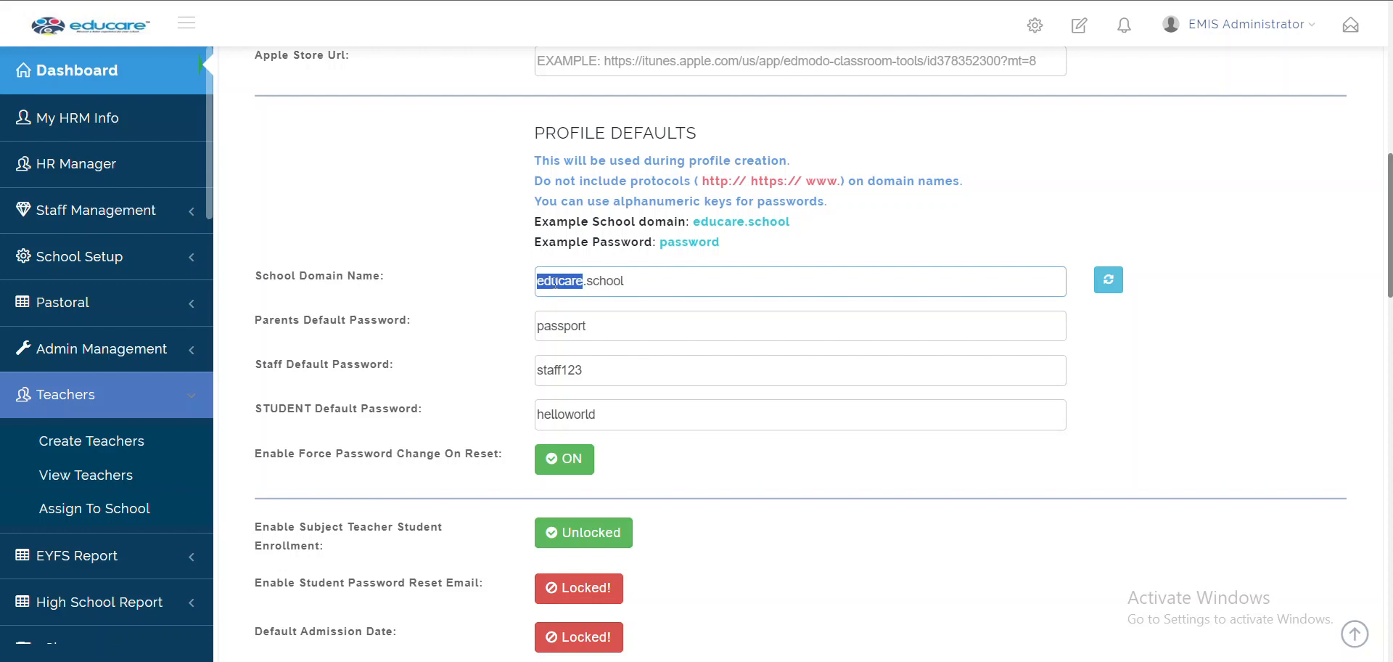
left_click(440, 280)
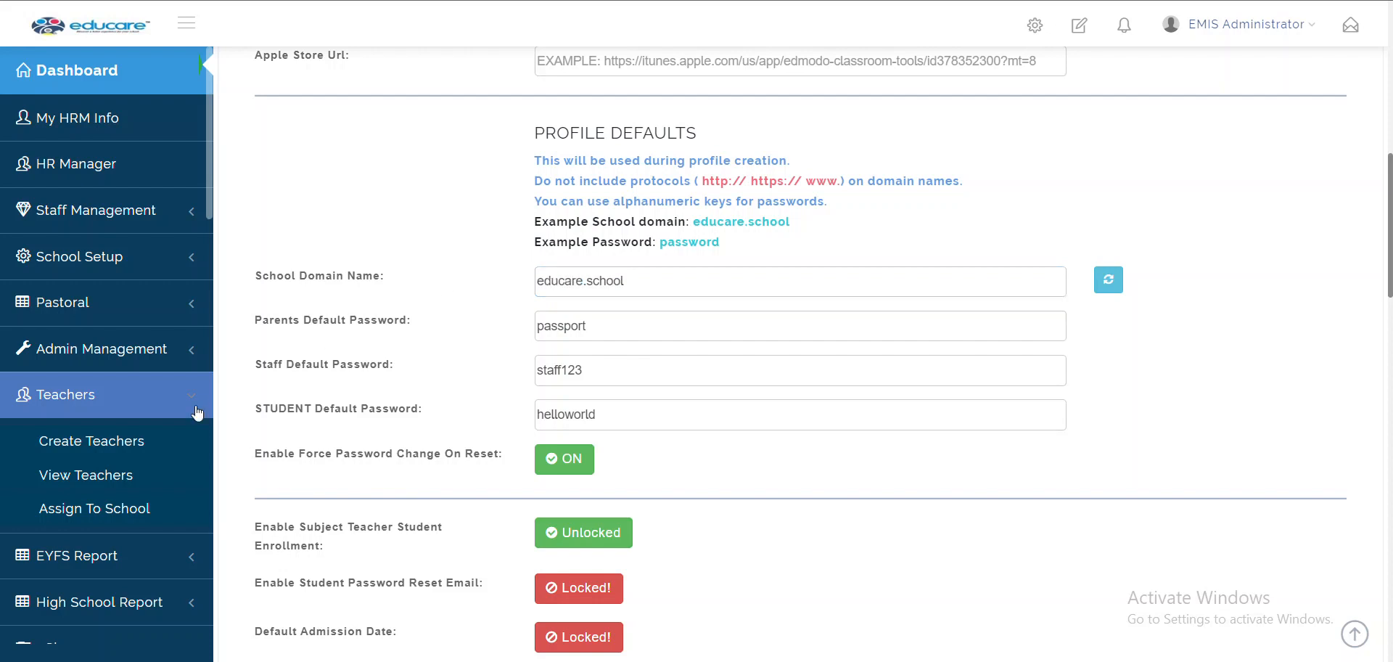
Open Create Teachers in a new browser tab and switch to it
right_click(86, 436)
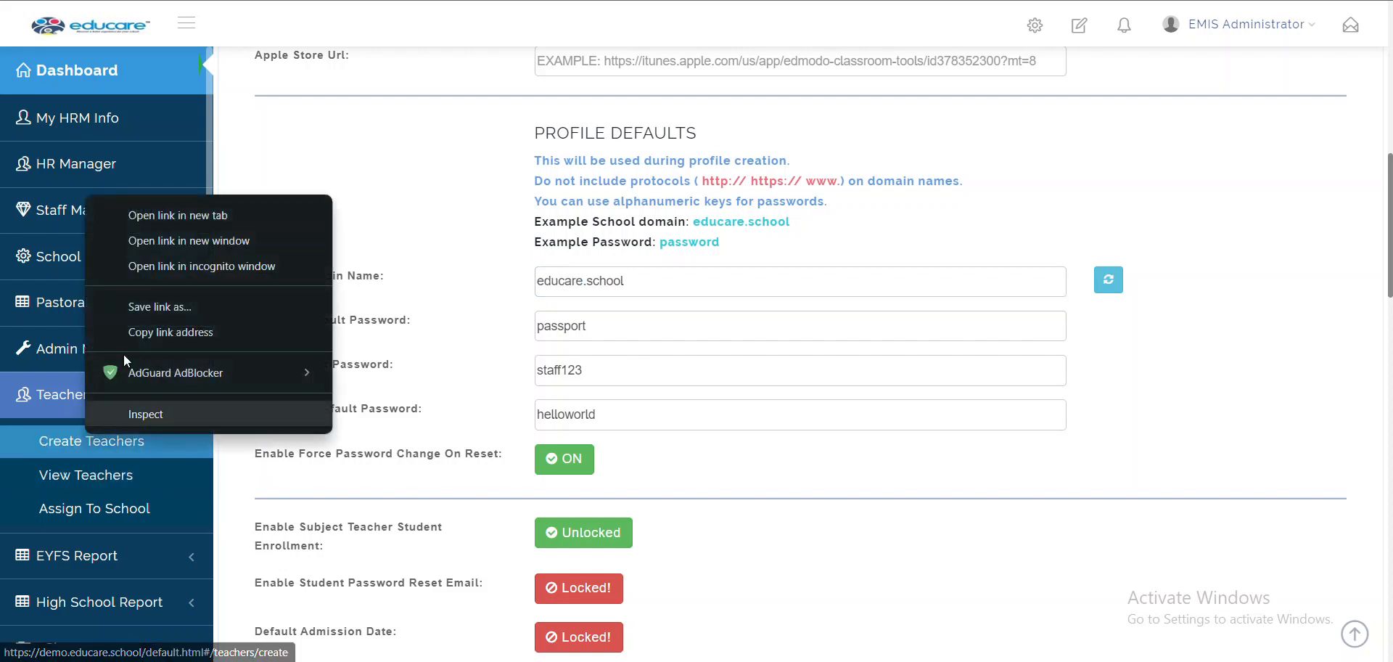
left_click(230, 220)
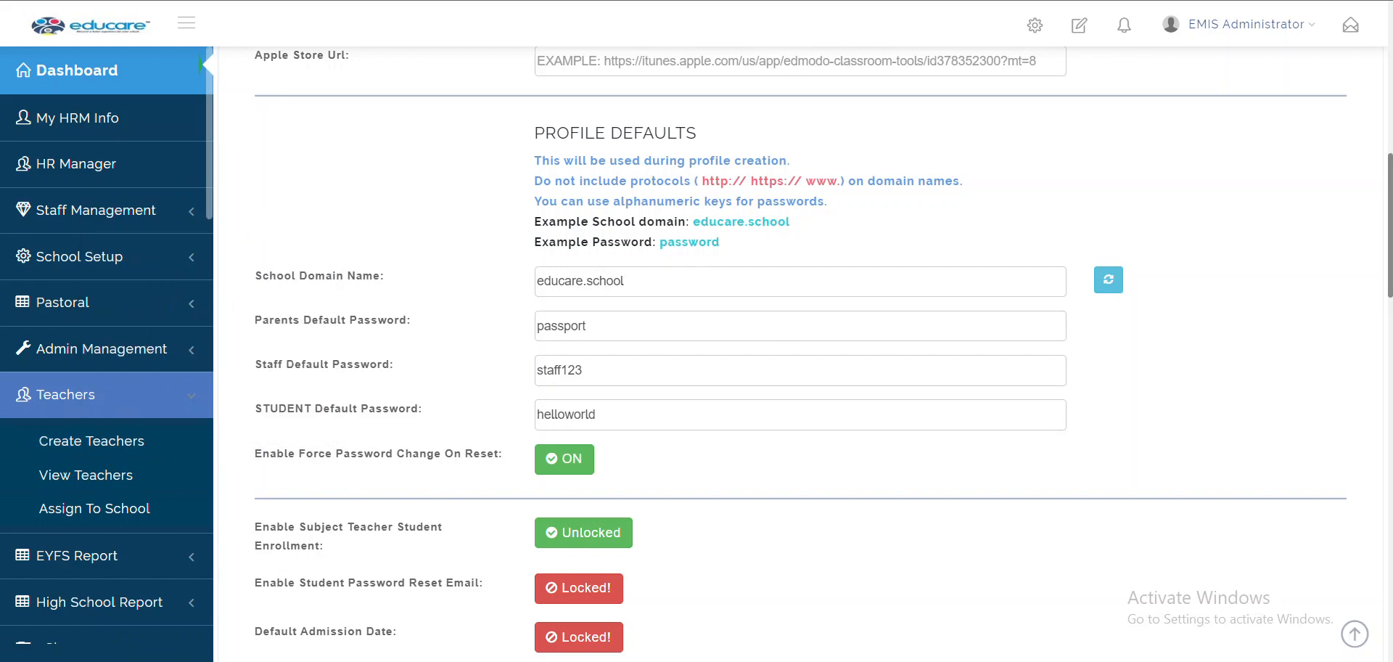
left_click(849, 0)
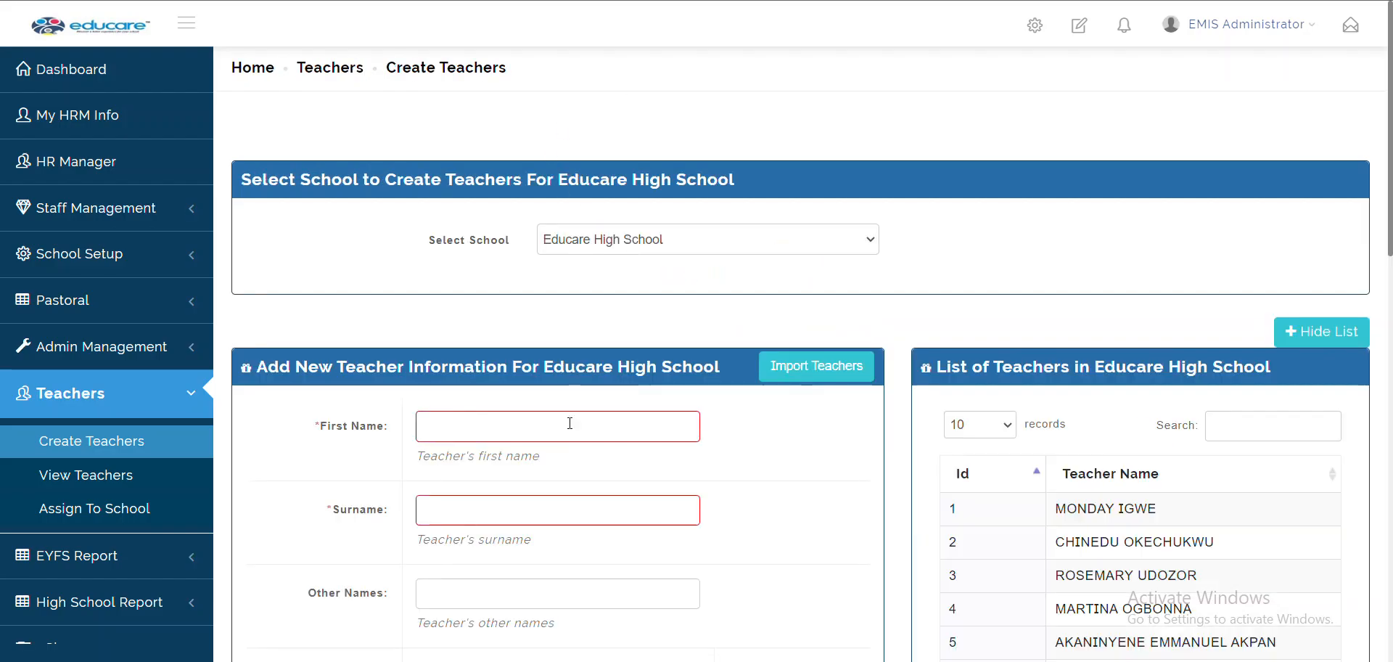
Enter the new teacher's first name and surname, generate the school email, then return to School Settings
left_click(569, 426)
left_click(575, 473)
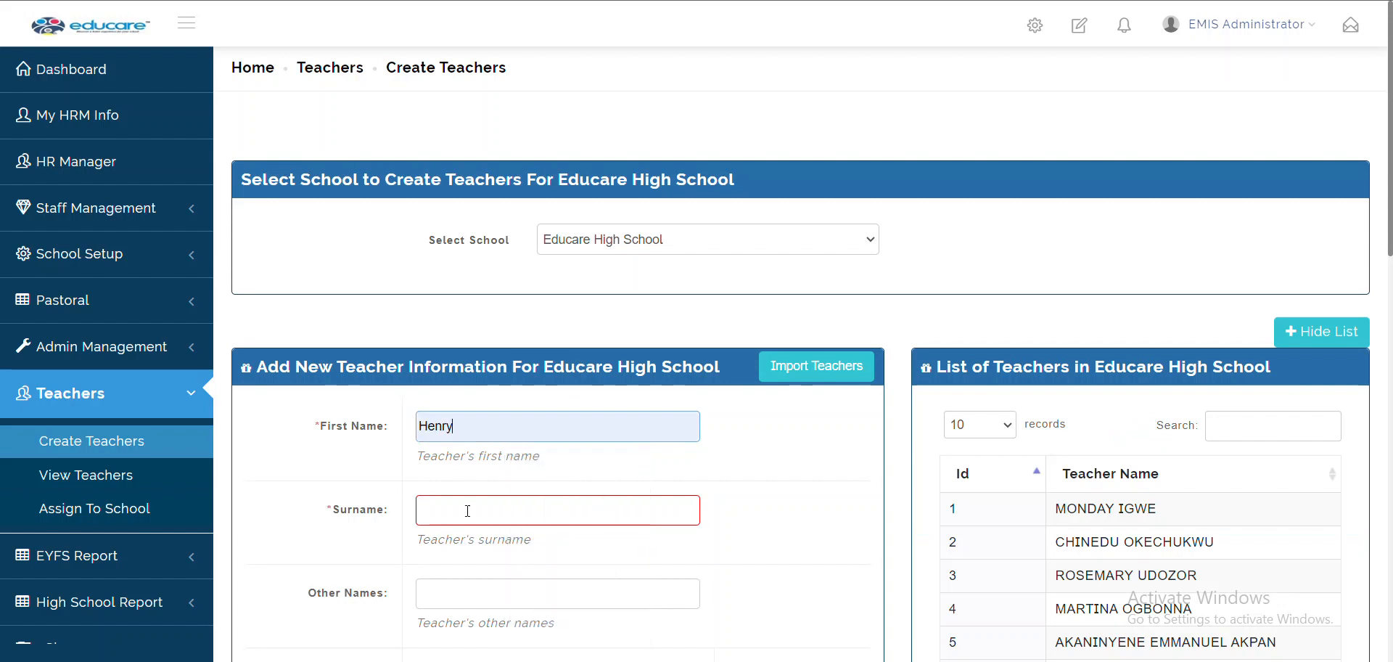
left_click(465, 513)
left_click(580, 560)
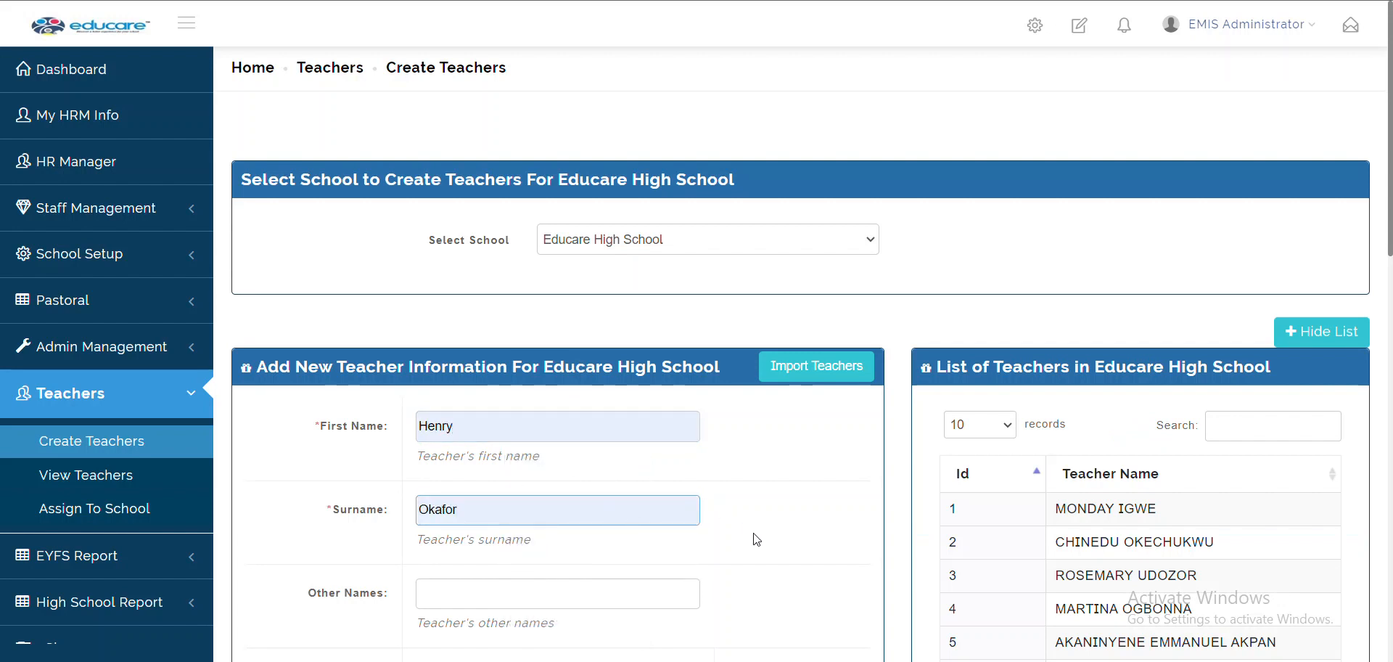
scroll(755, 538, "down", 4)
left_click(761, 411)
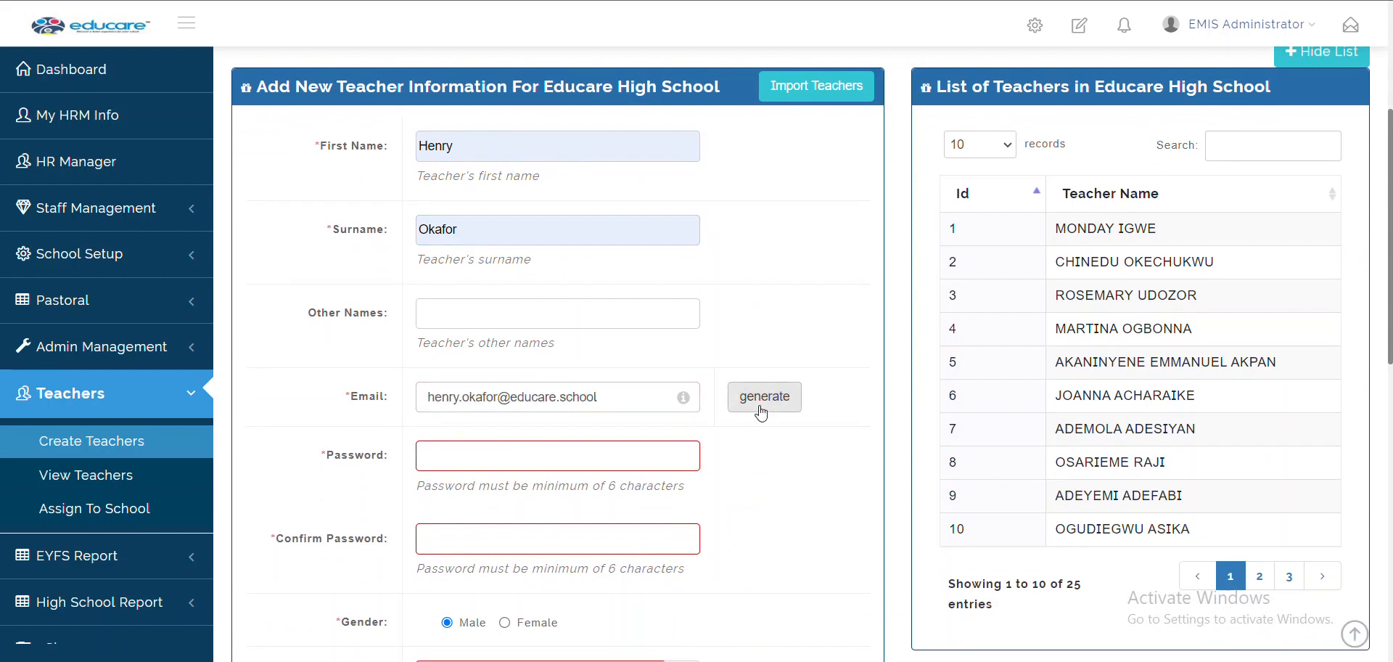
left_click_drag(511, 396, 602, 402)
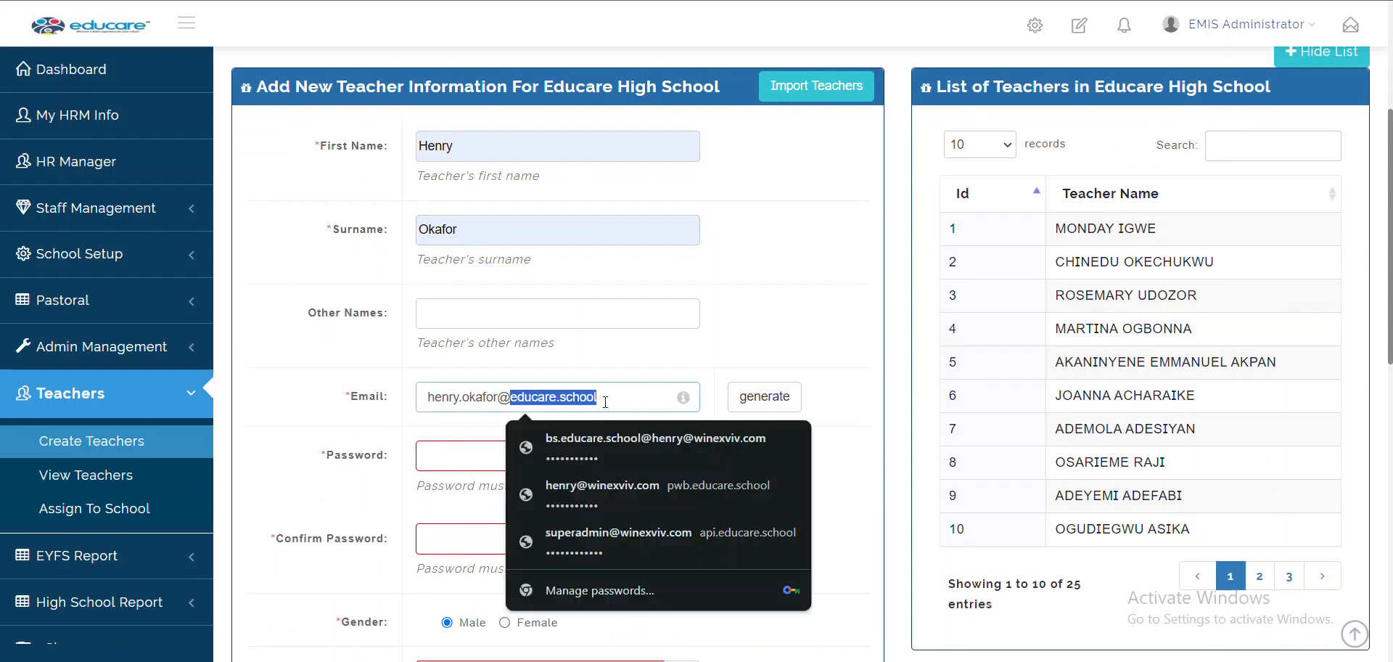
left_click(770, 1)
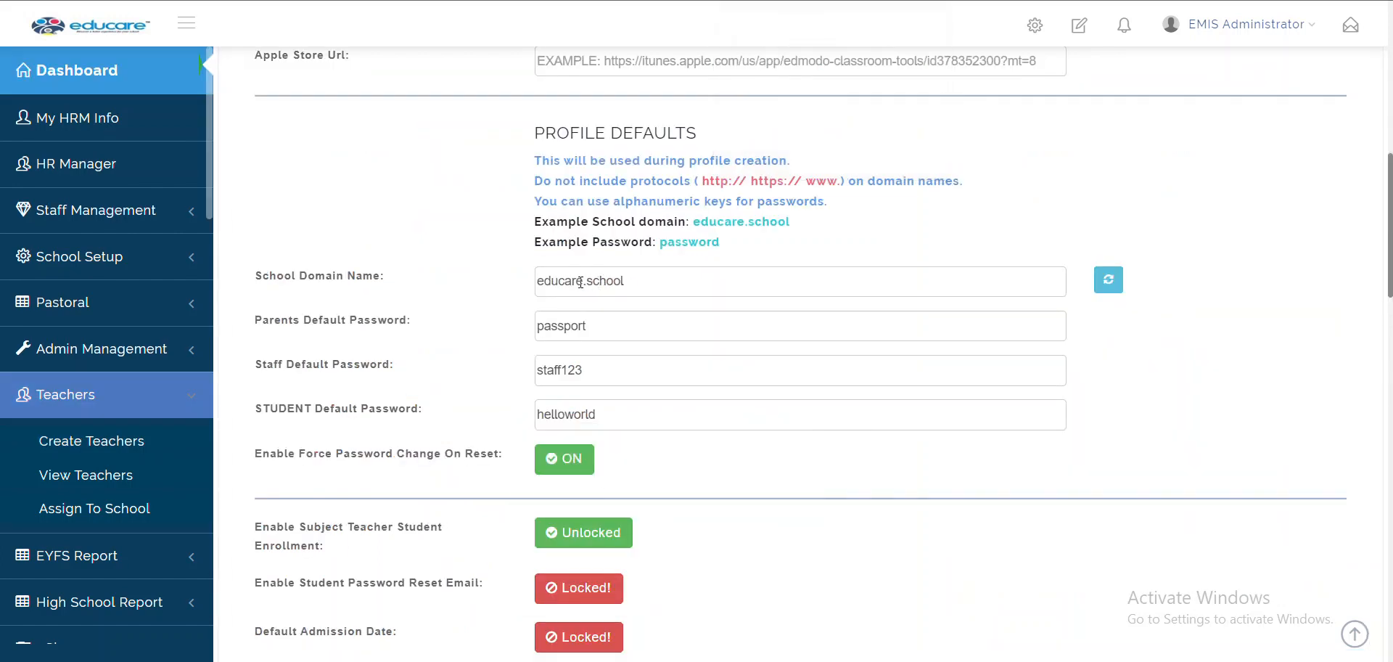
Change the school domain from educare.school to brightside.com, save, and return to Create Teachers
left_click_drag(581, 280, 507, 282)
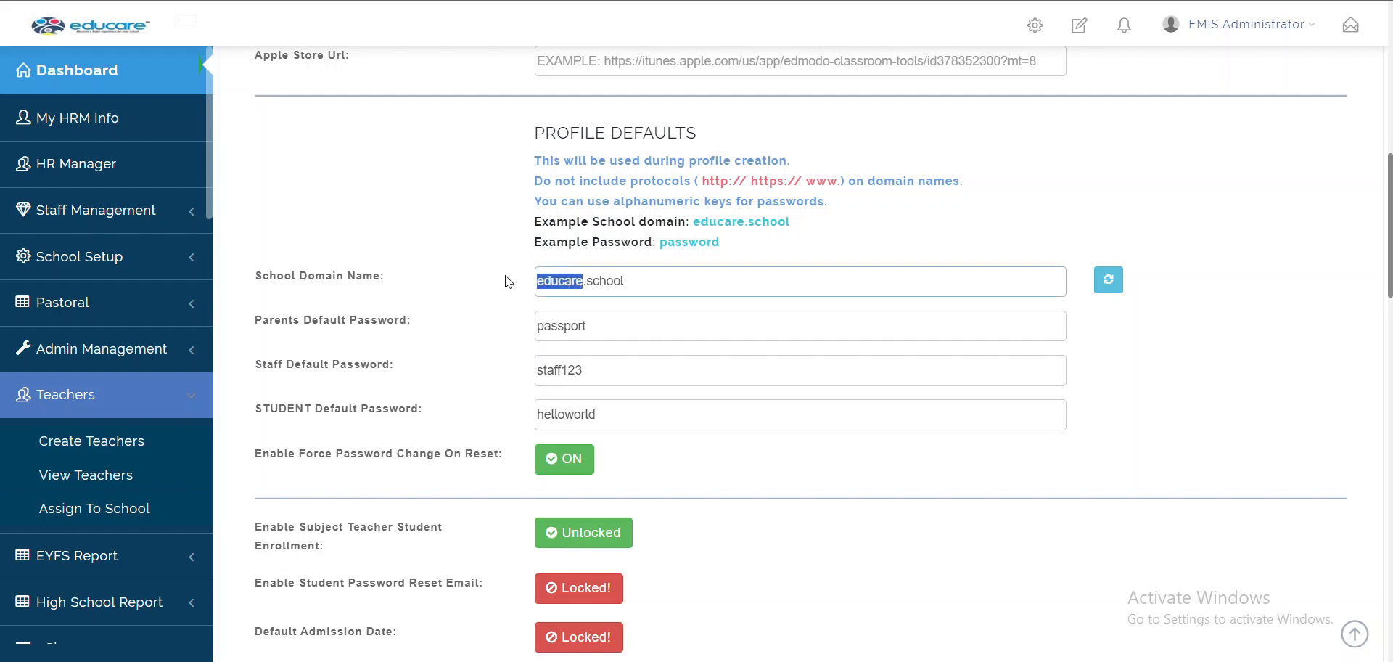
type("brightside")
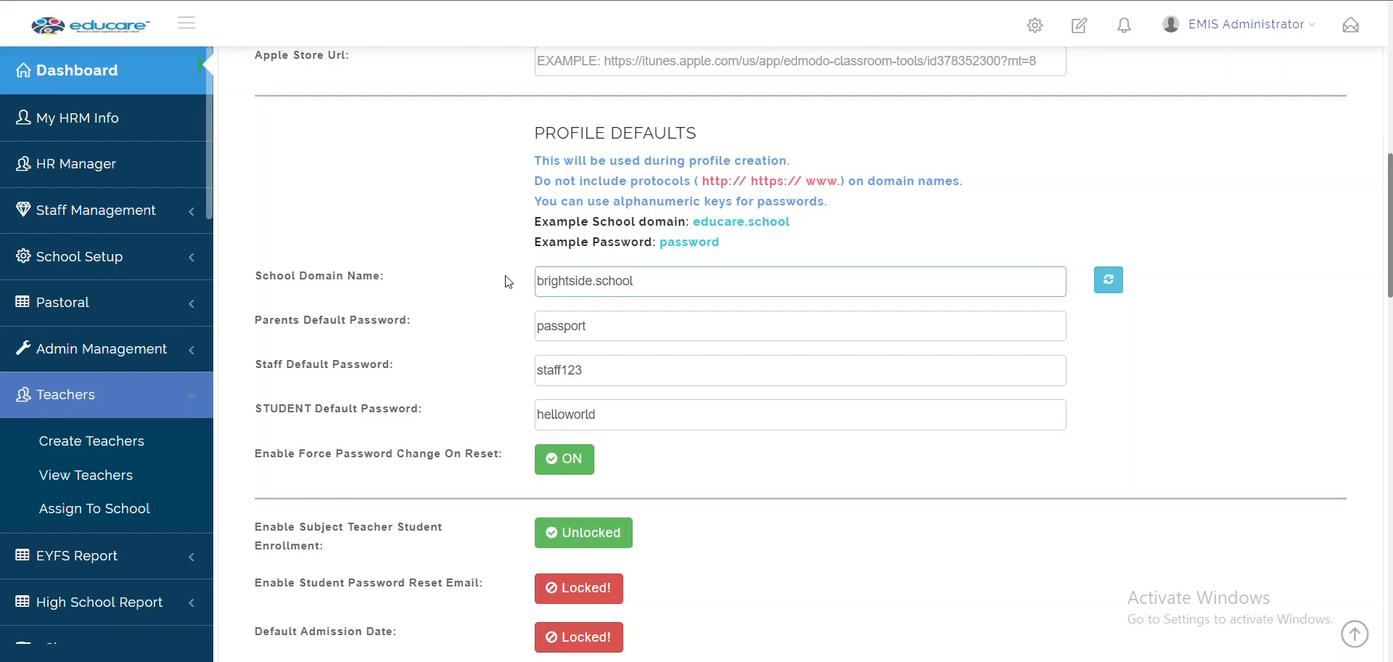
left_click_drag(596, 281, 687, 290)
type("com")
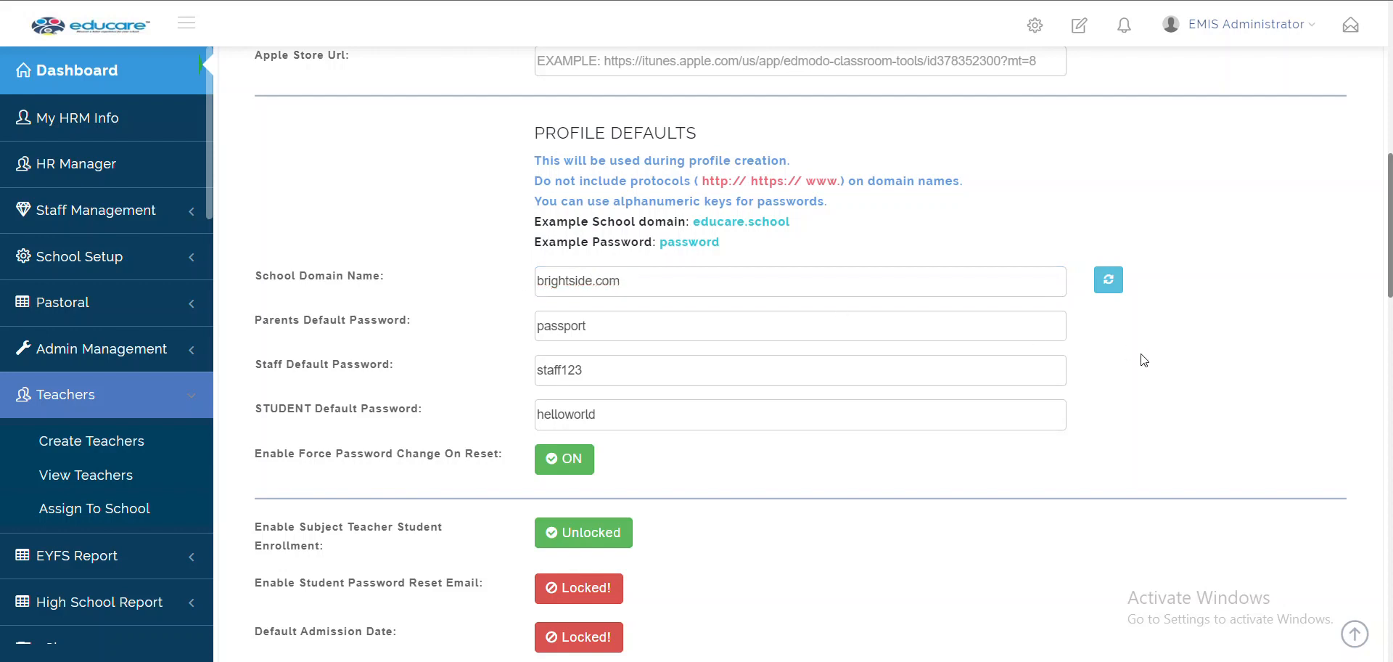
scroll(1145, 360, "down", 10)
left_click(611, 545)
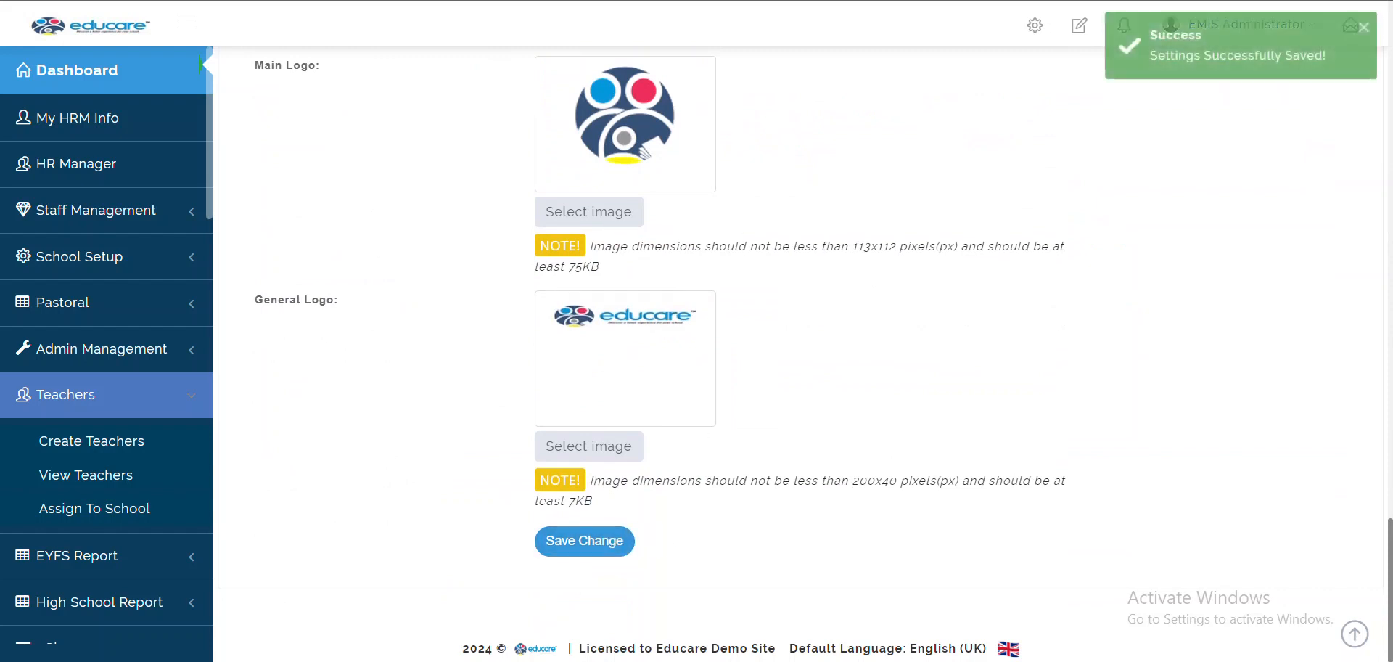
left_click(777, 0)
left_click(789, 347)
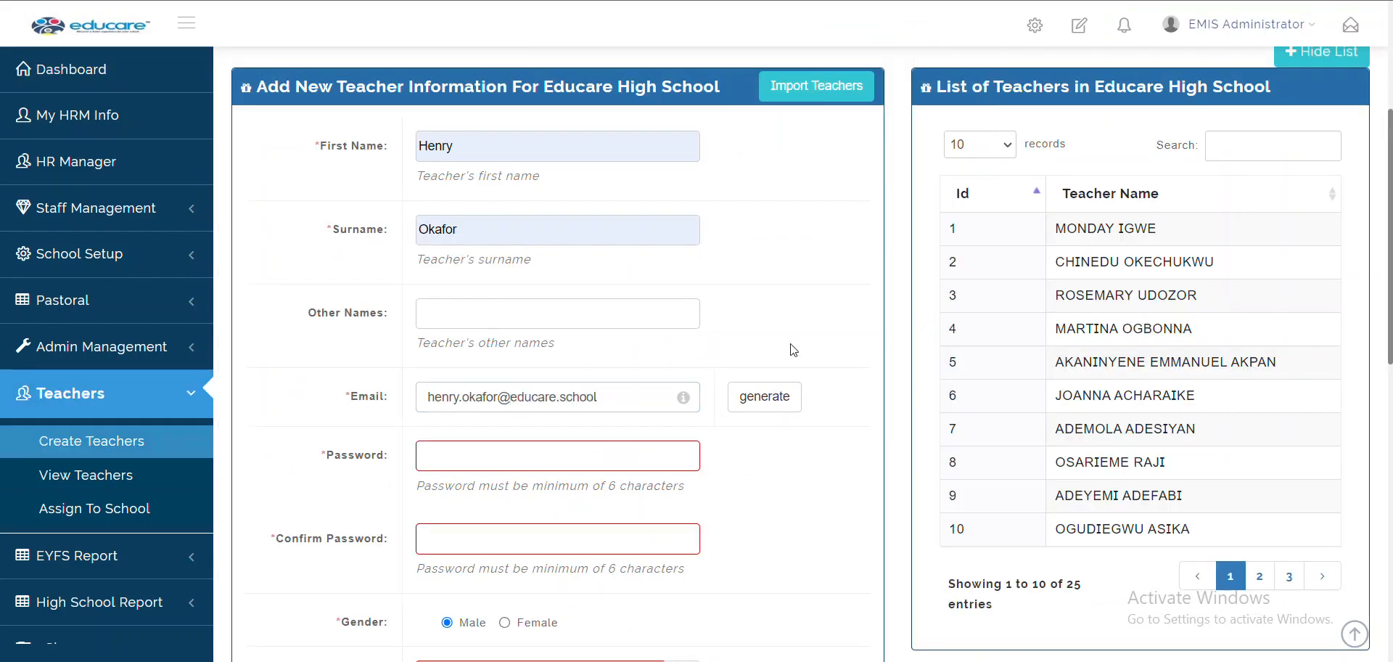
Regenerate the teacher's school email so it picks up the brightside.com domain
left_click(753, 410)
left_click(751, 404)
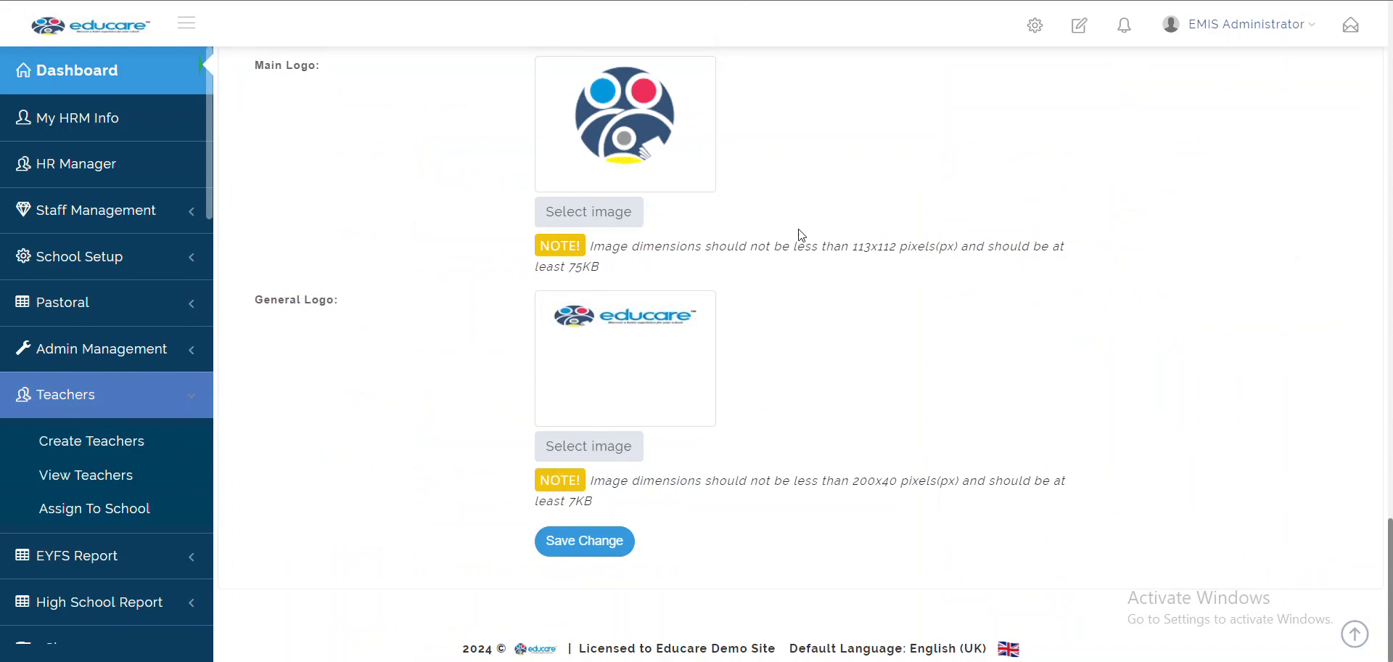
scroll(800, 234, "up", 10)
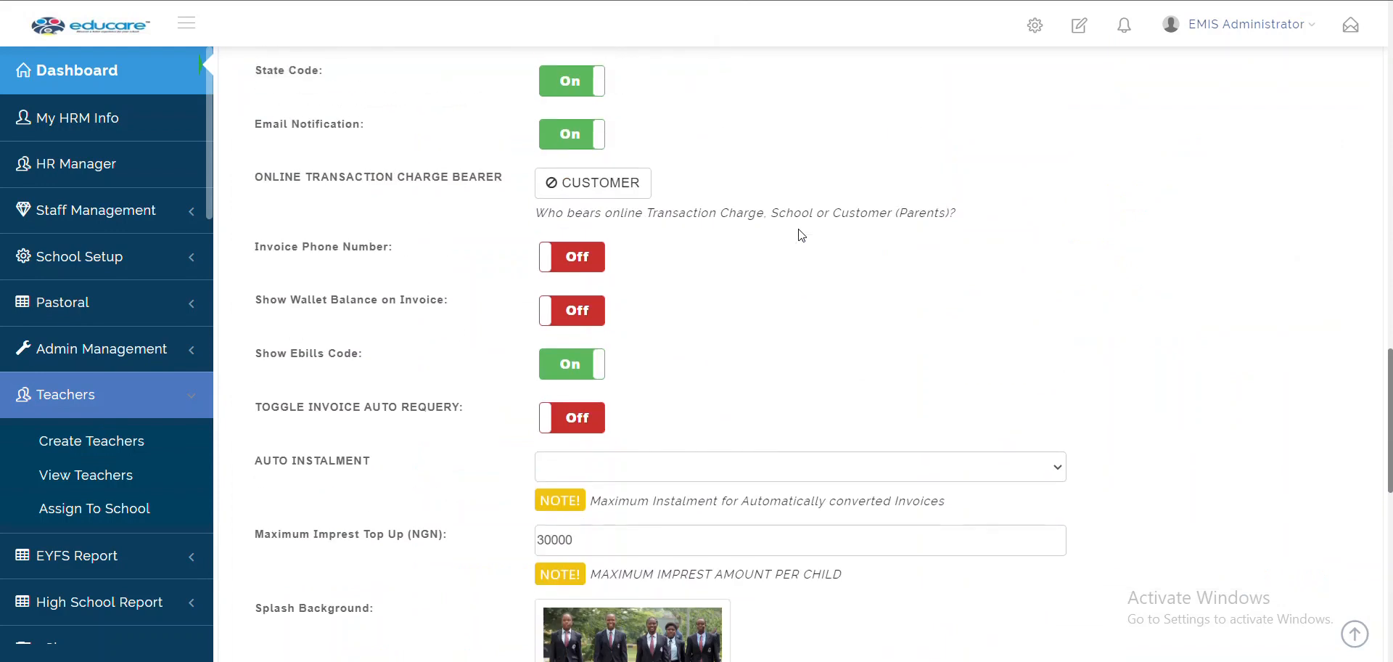
scroll(801, 234, "up", 5)
scroll(800, 234, "down", 3)
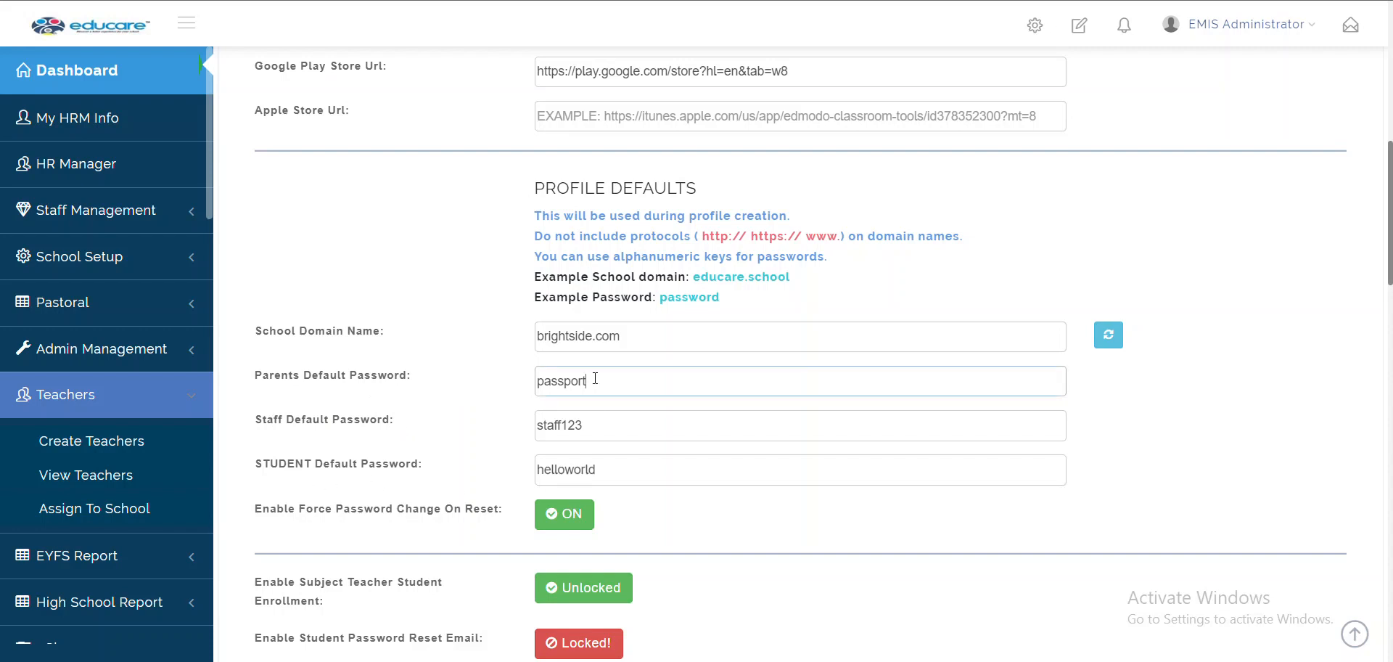
left_click(617, 434)
left_click(633, 462)
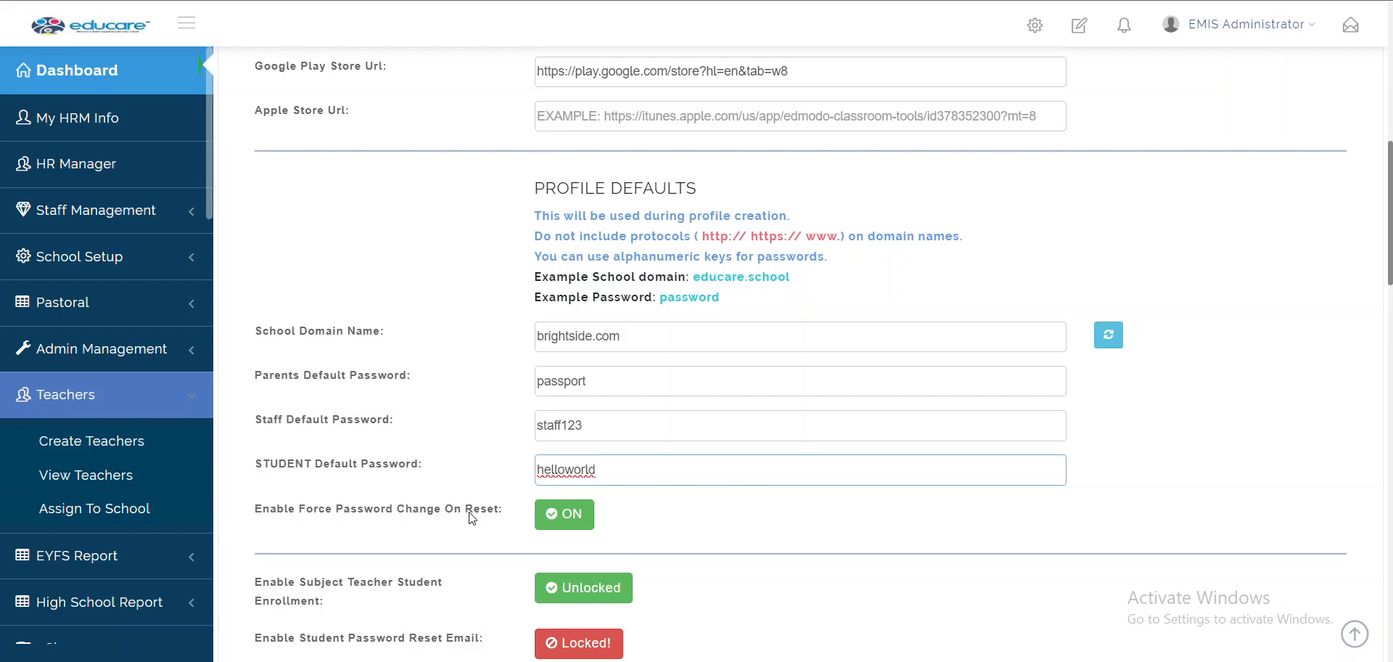
left_click(578, 518)
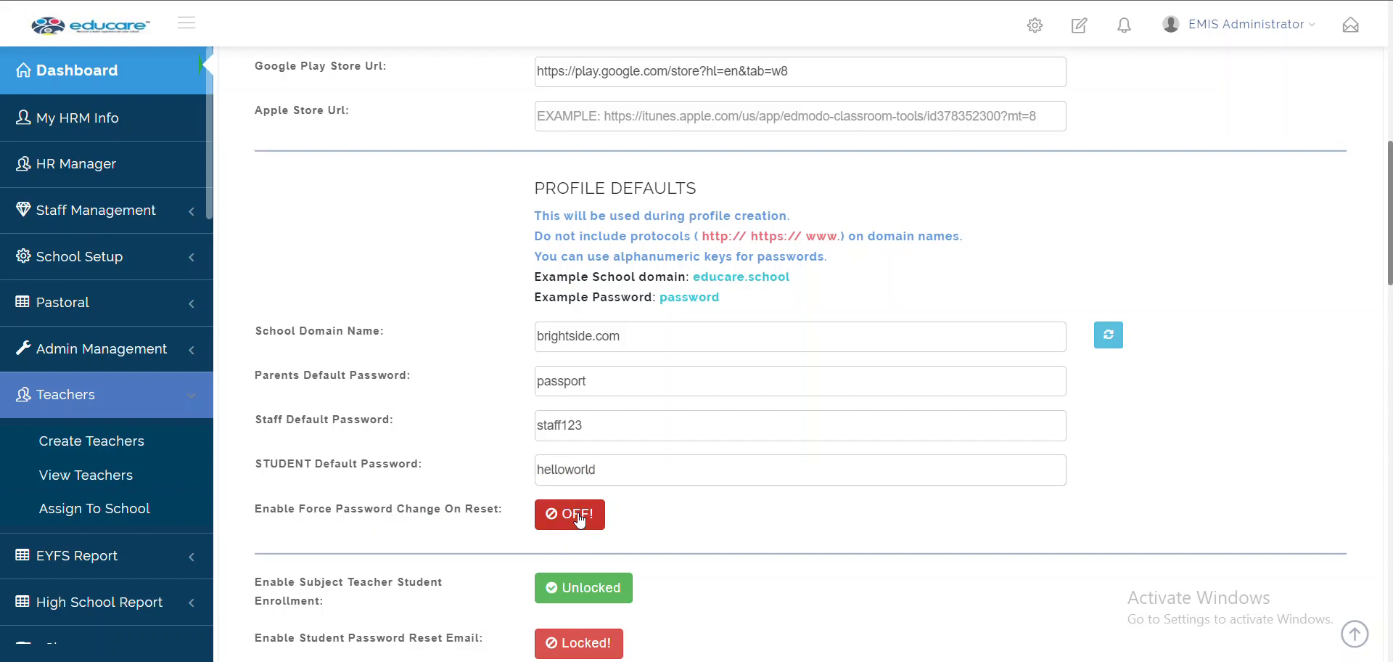
left_click(579, 519)
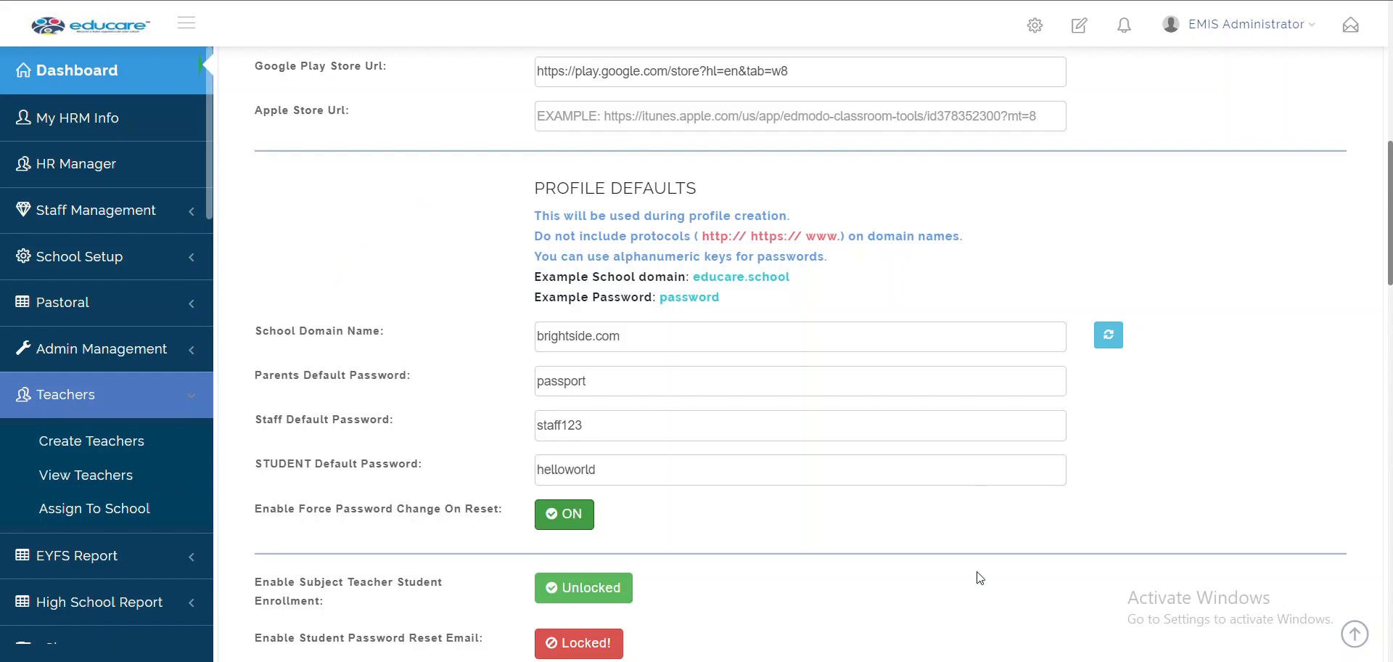
scroll(758, 508, "down", 4)
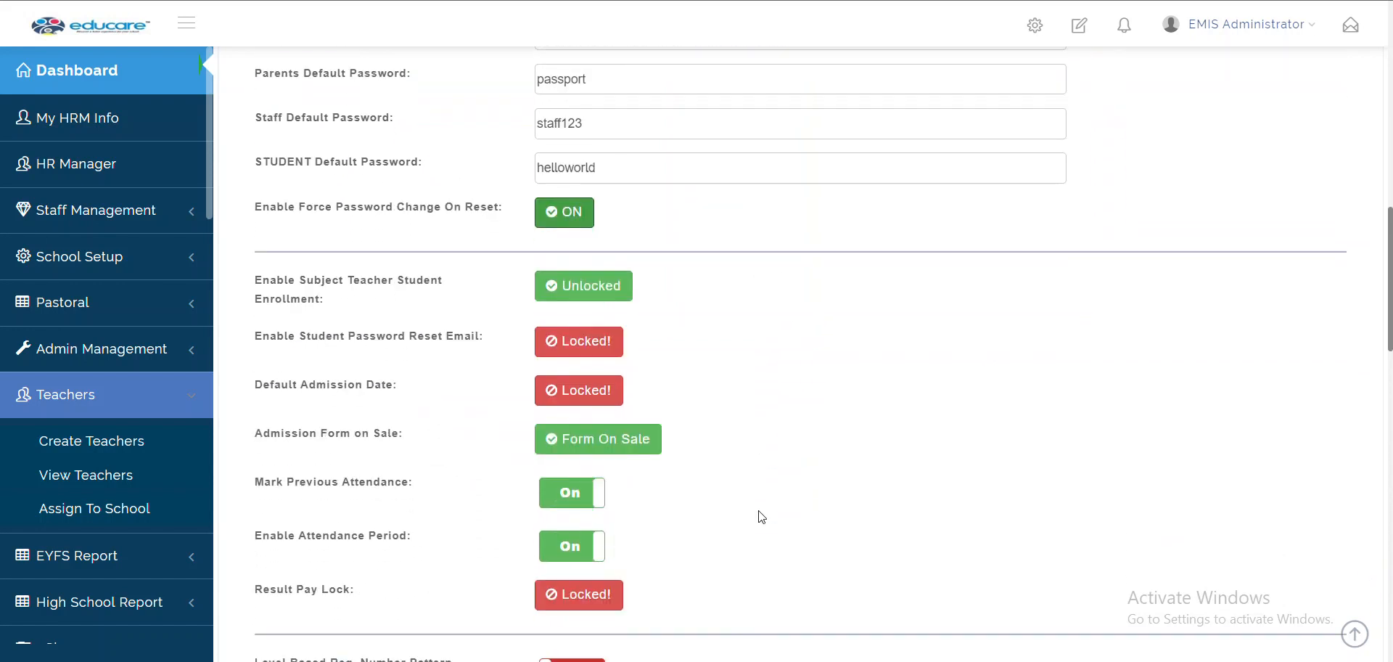
scroll(761, 516, "down", 1)
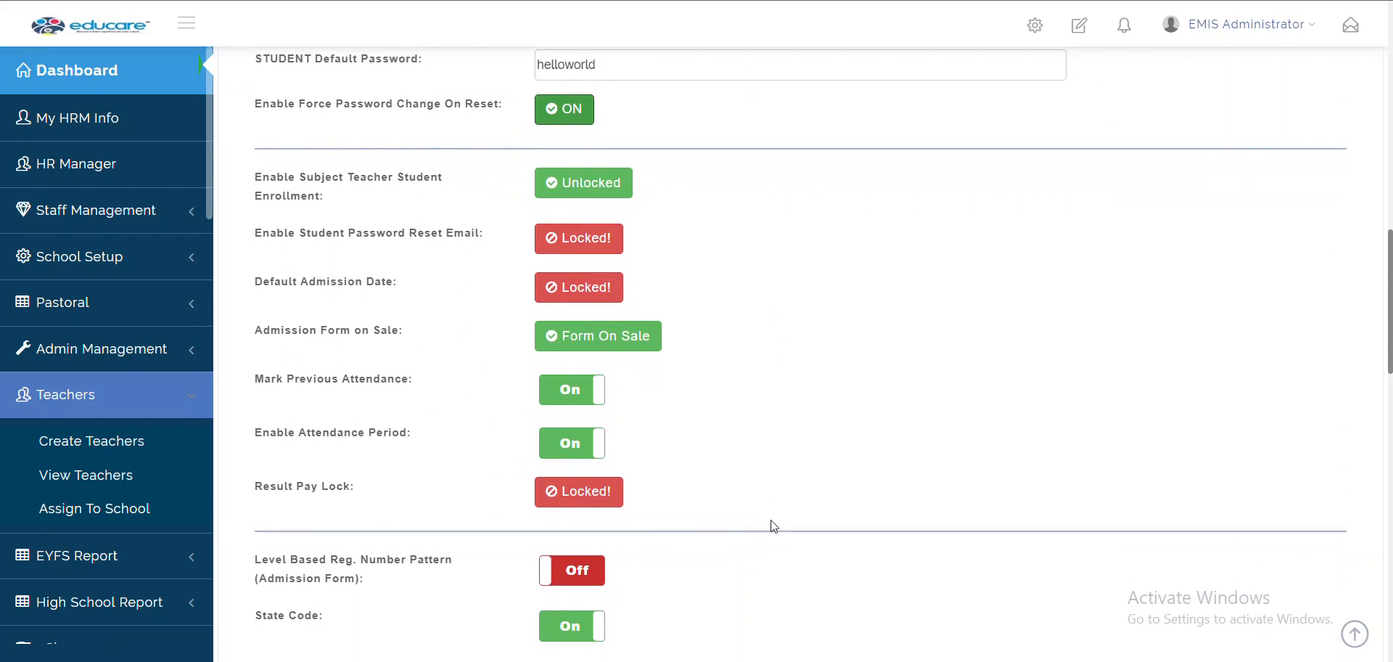
scroll(773, 526, "down", 2)
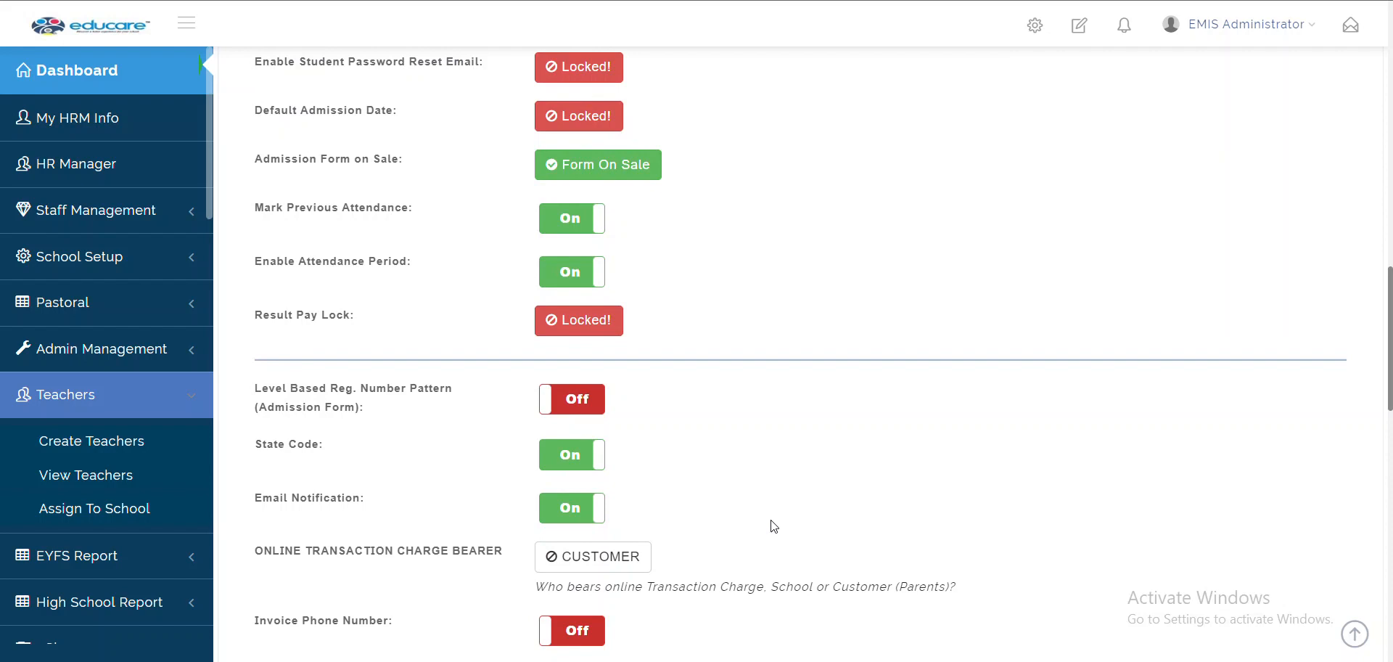
scroll(775, 526, "down", 2)
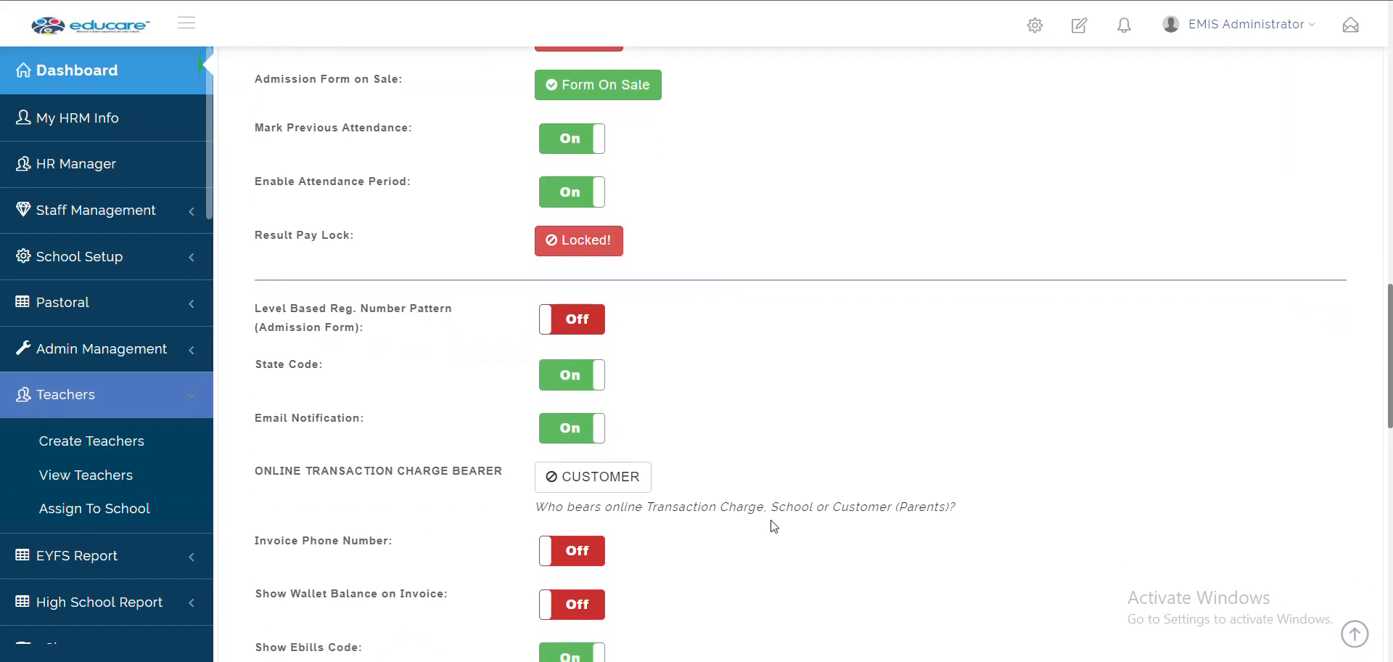
scroll(775, 526, "down", 1)
scroll(774, 526, "up", 3)
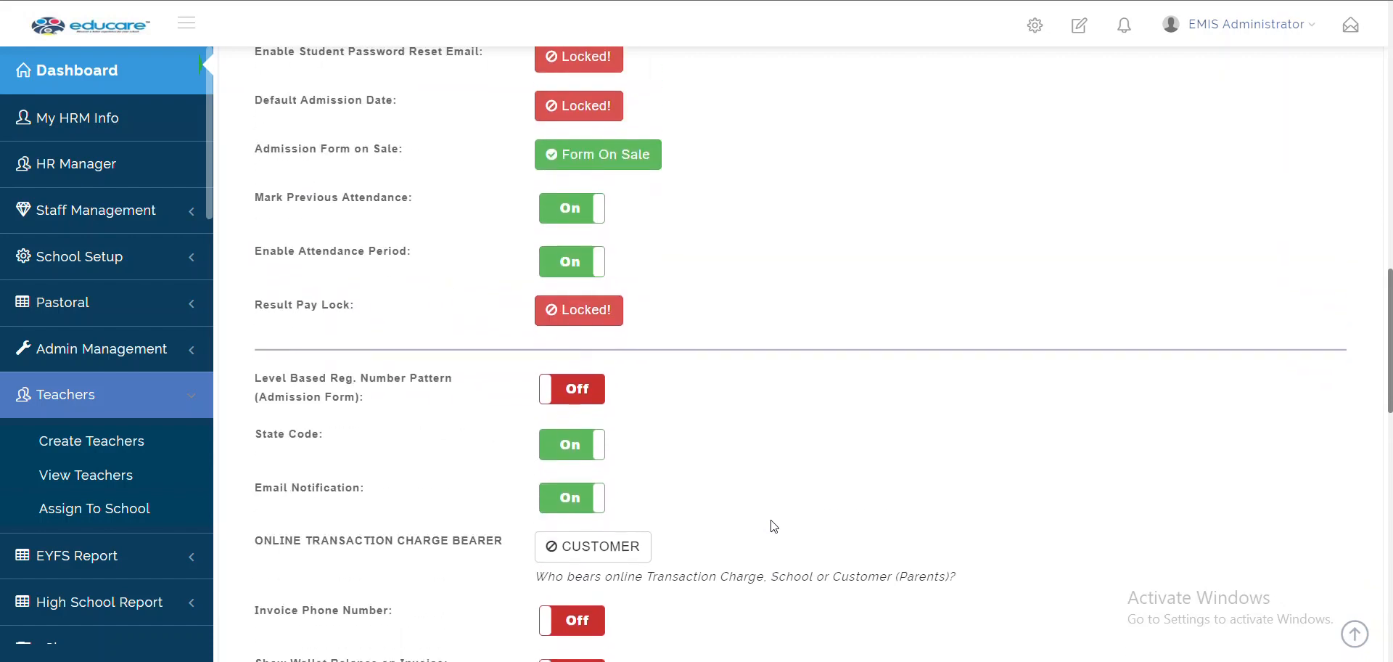
scroll(774, 527, "up", 2)
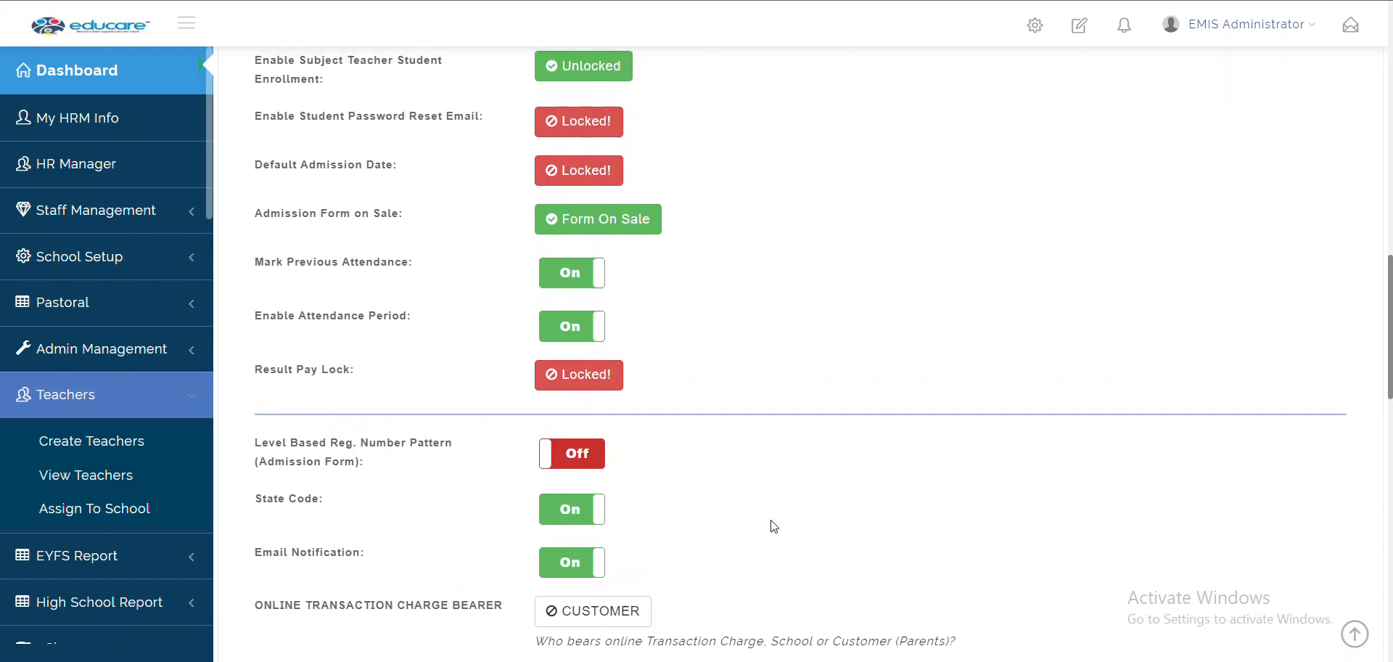
scroll(775, 527, "down", 10)
scroll(775, 526, "up", 7)
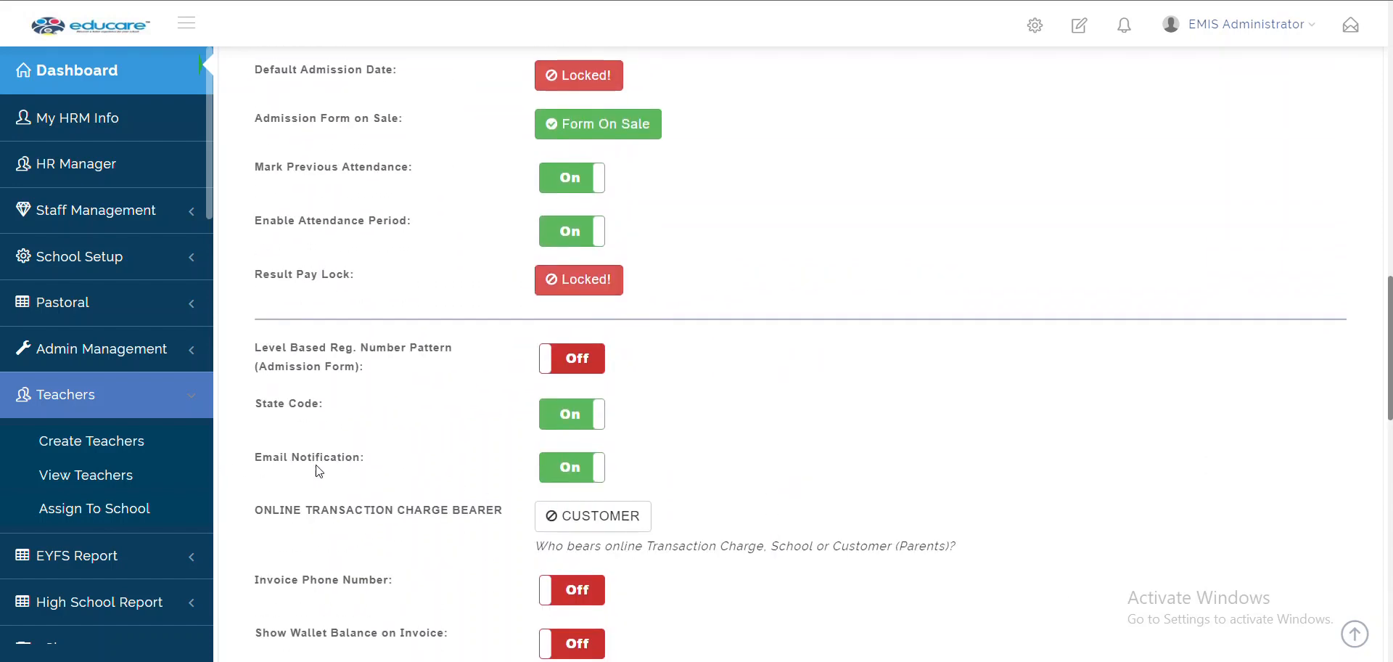
left_click(591, 475)
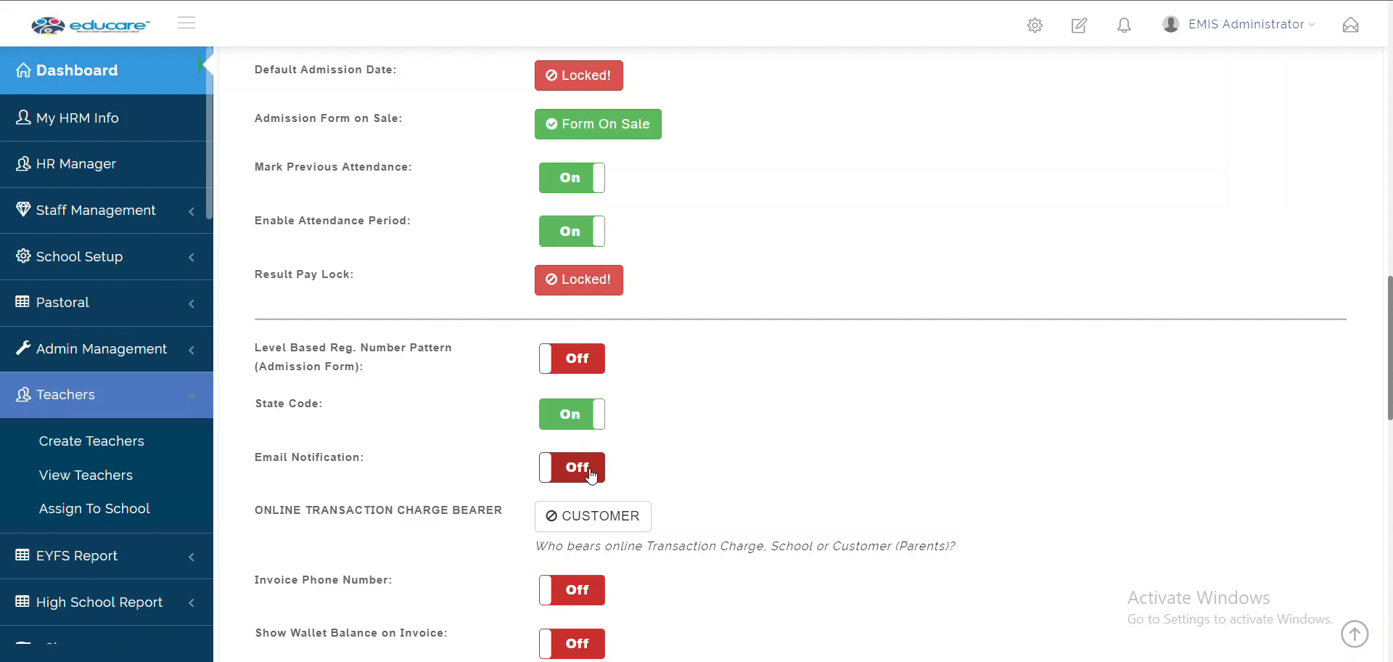
left_click(591, 476)
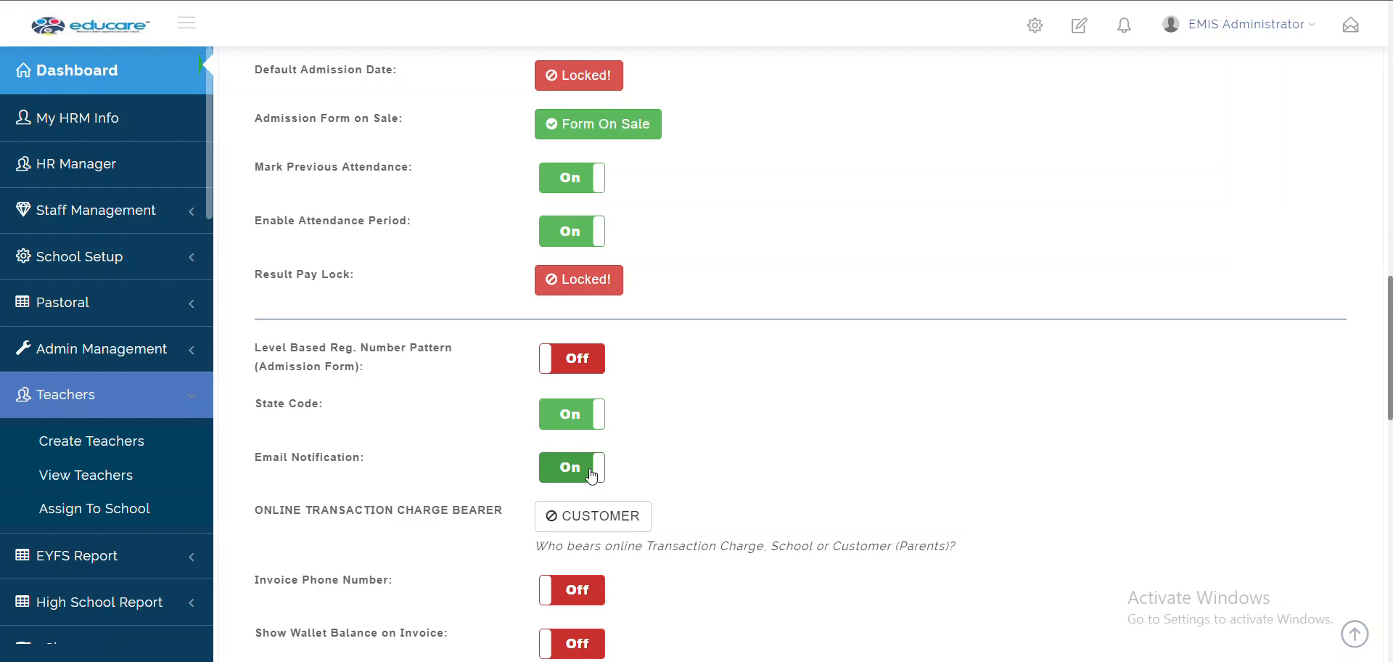
left_click(591, 476)
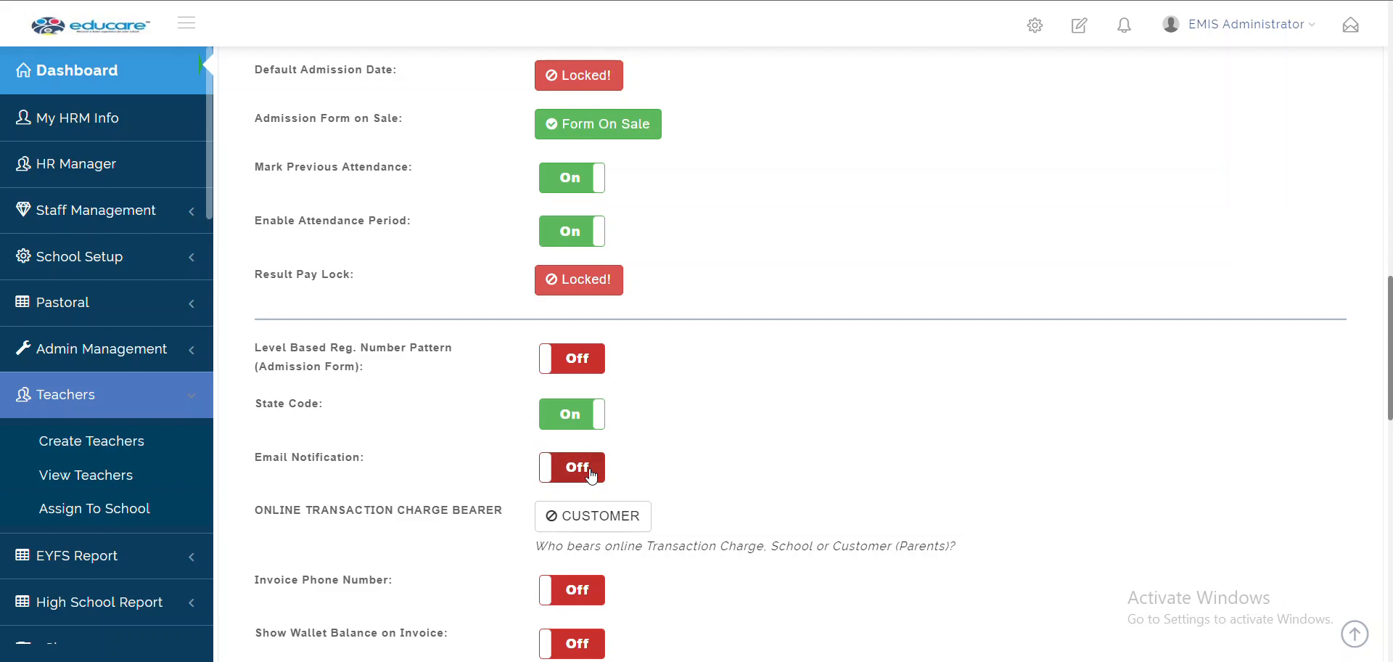
left_click(592, 476)
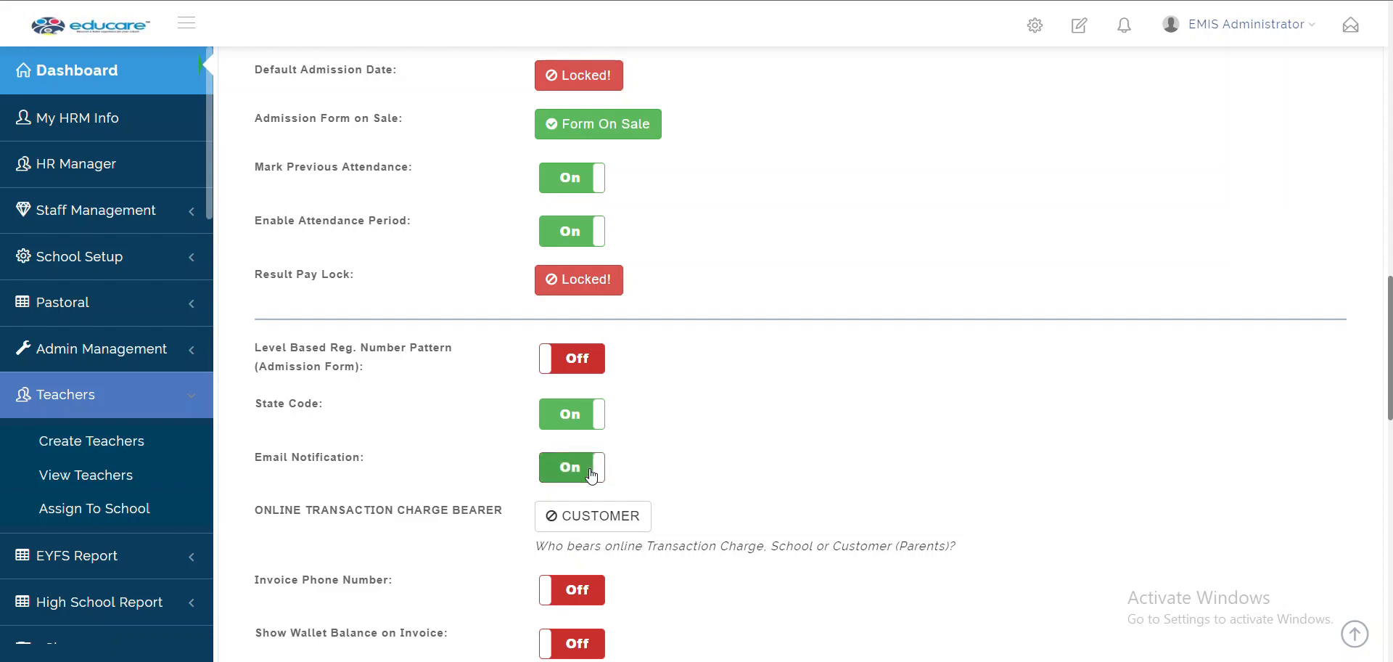
scroll(592, 475, "down", 7)
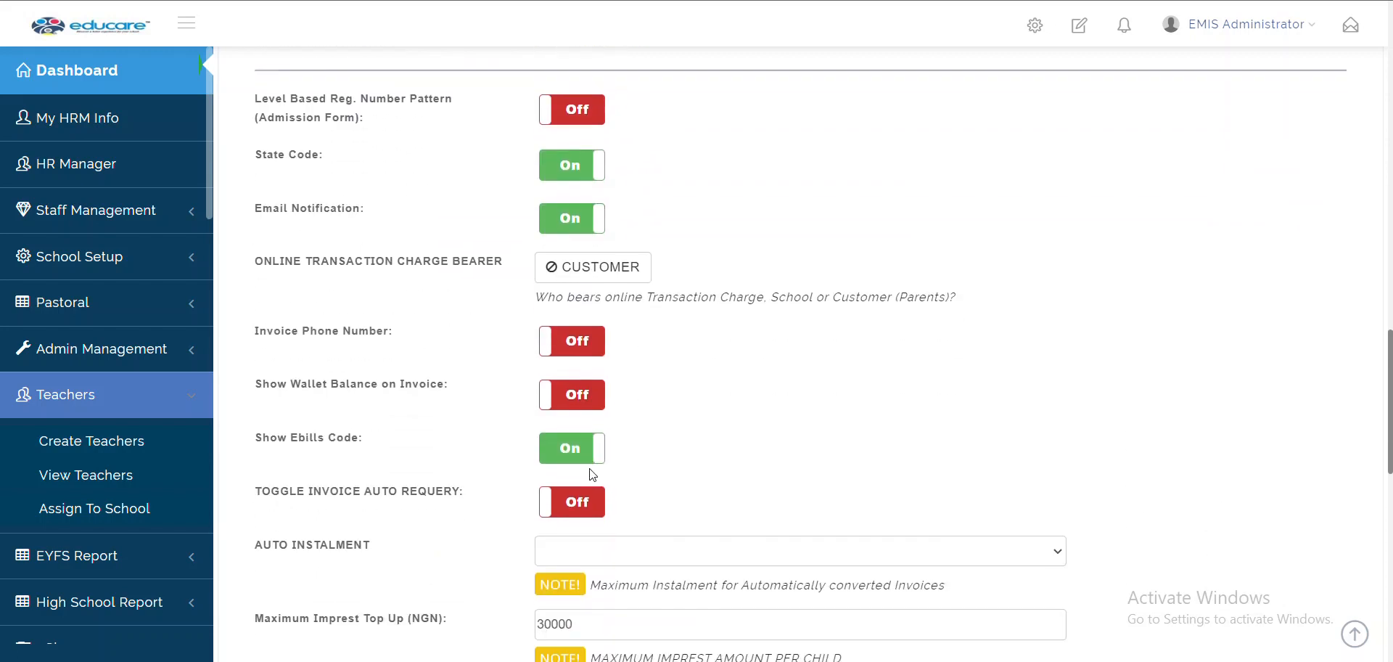
scroll(590, 468, "down", 4)
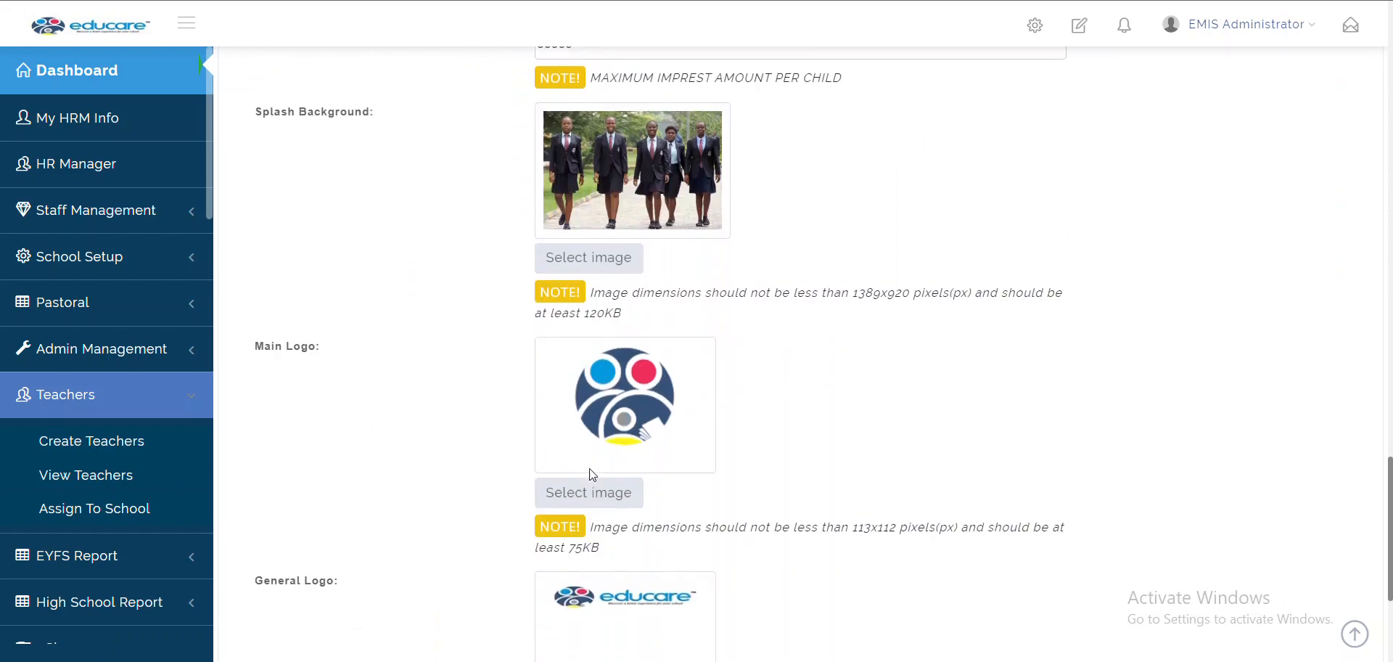
scroll(589, 468, "up", 1)
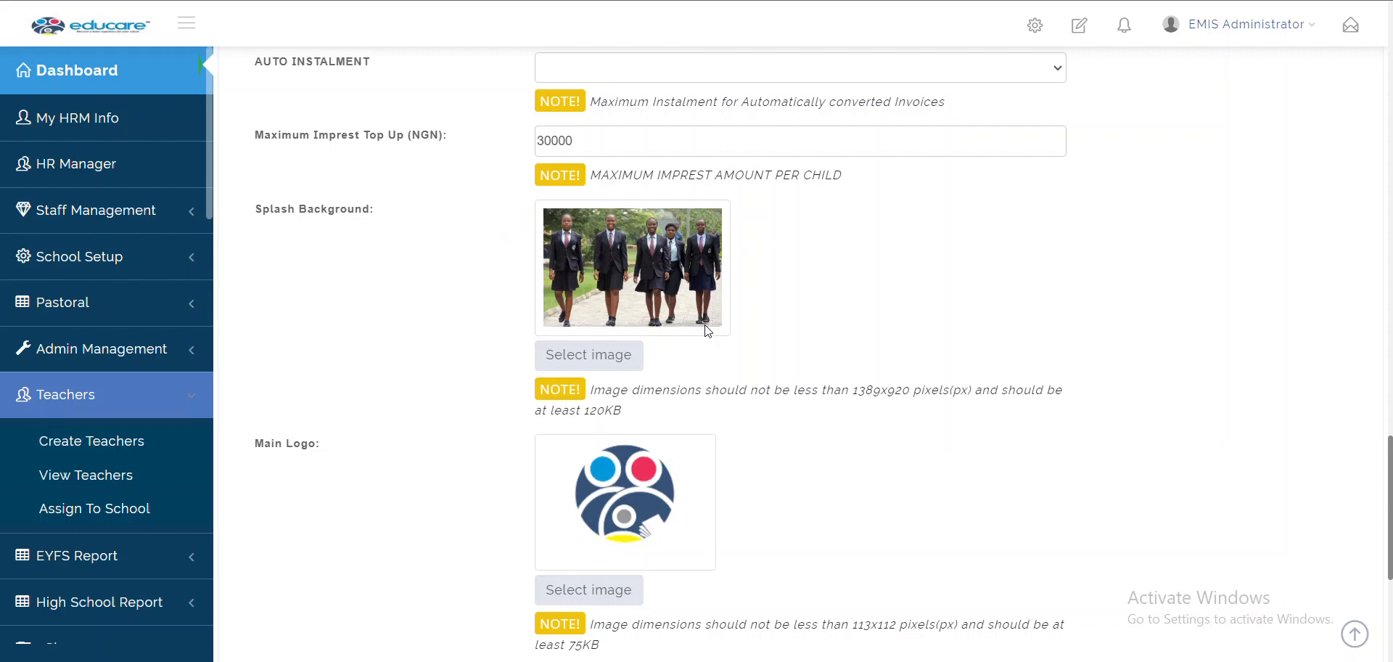
scroll(705, 330, "down", 1)
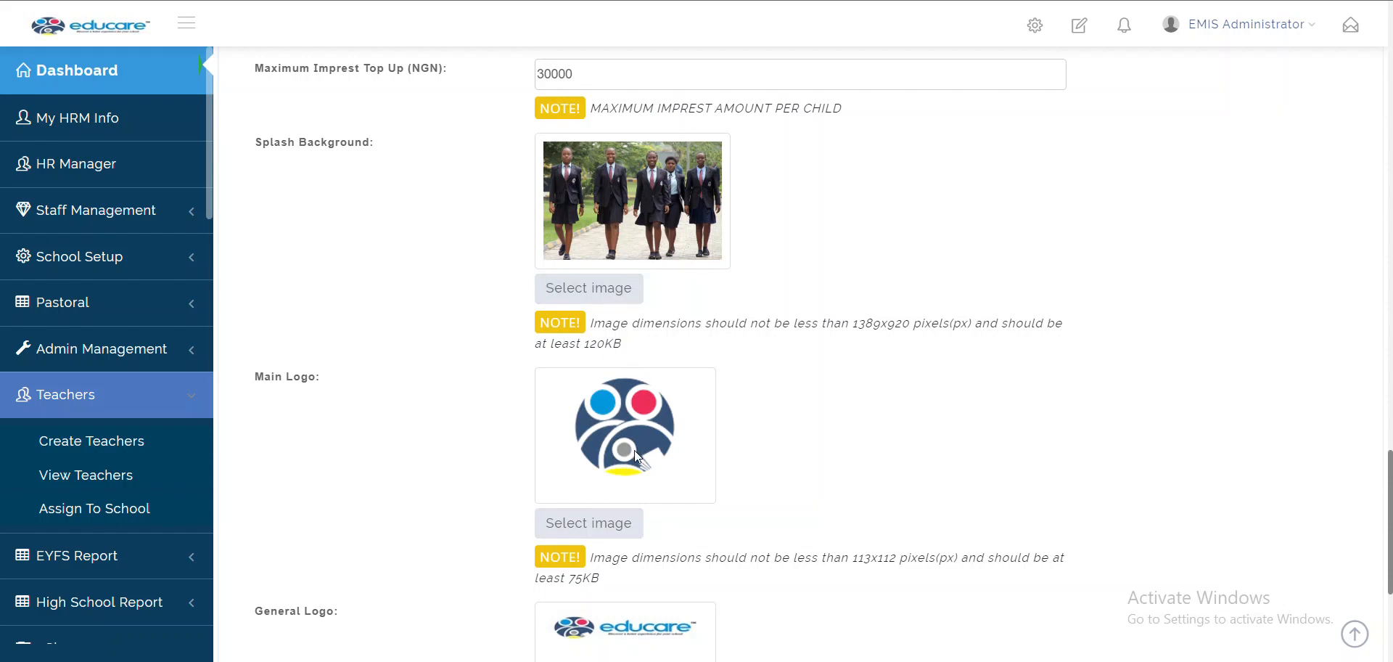
scroll(636, 456, "down", 3)
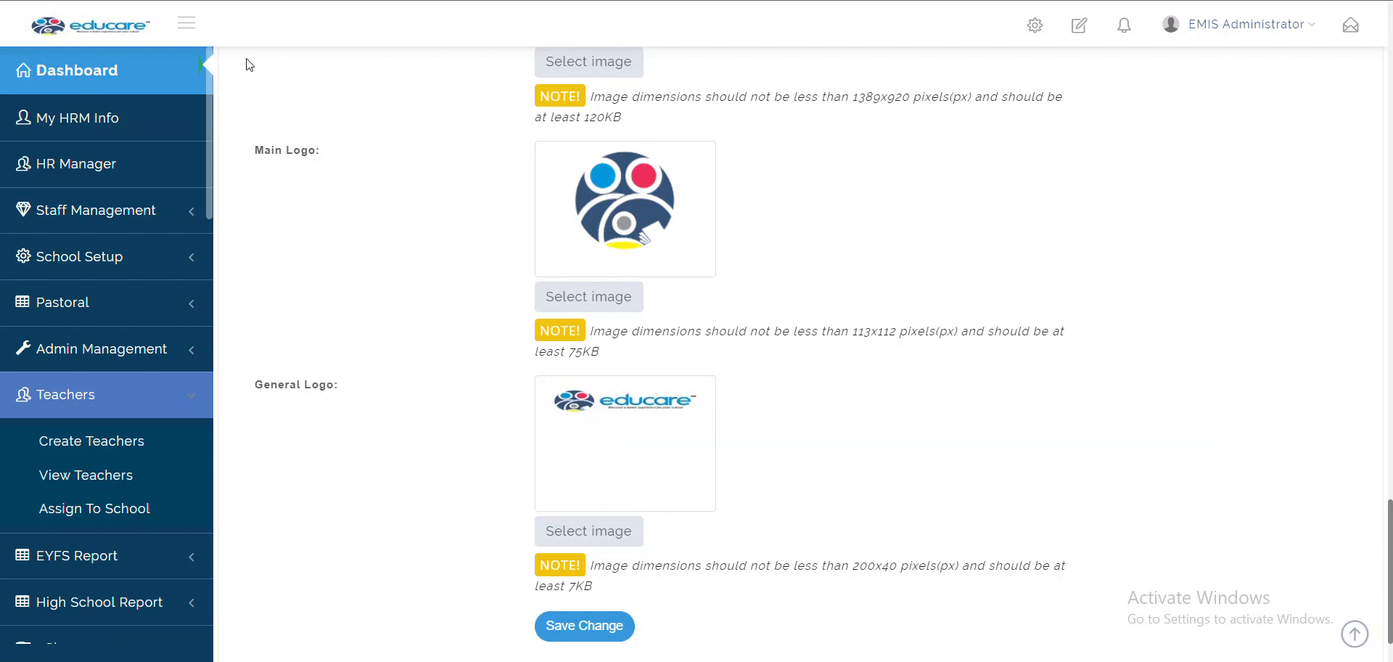
scroll(392, 317, "down", 1)
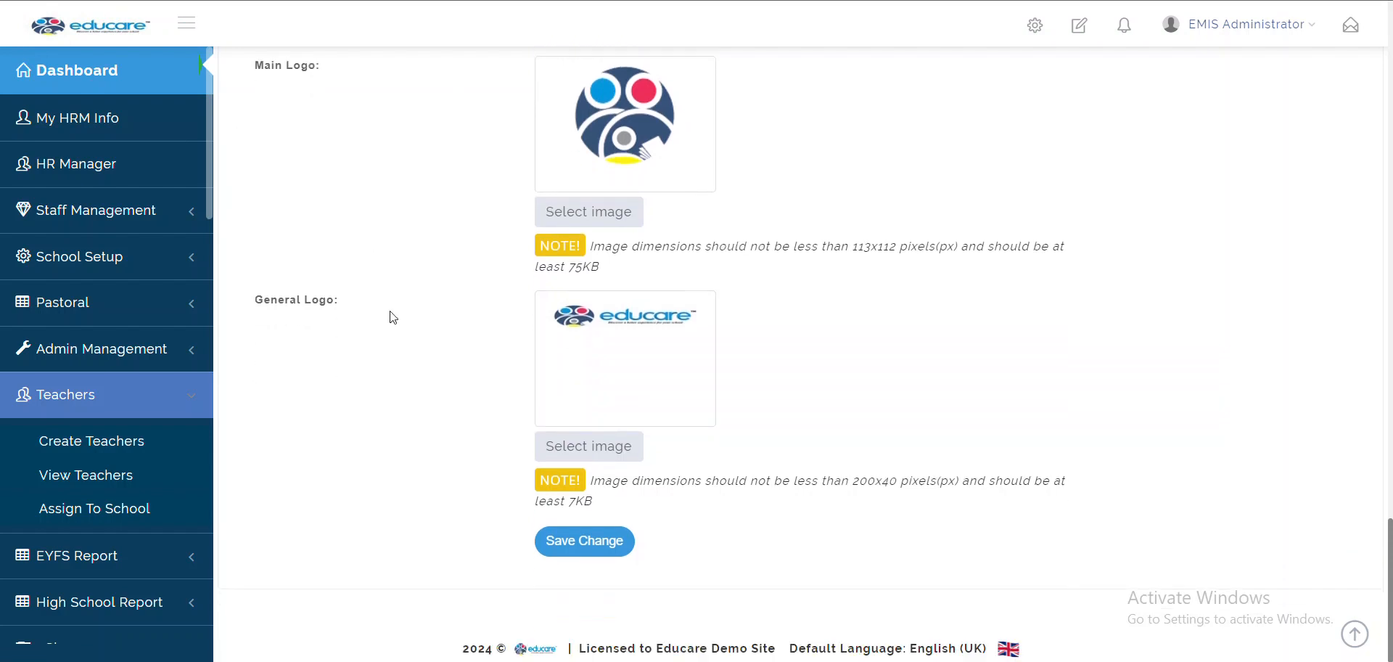
scroll(393, 317, "up", 15)
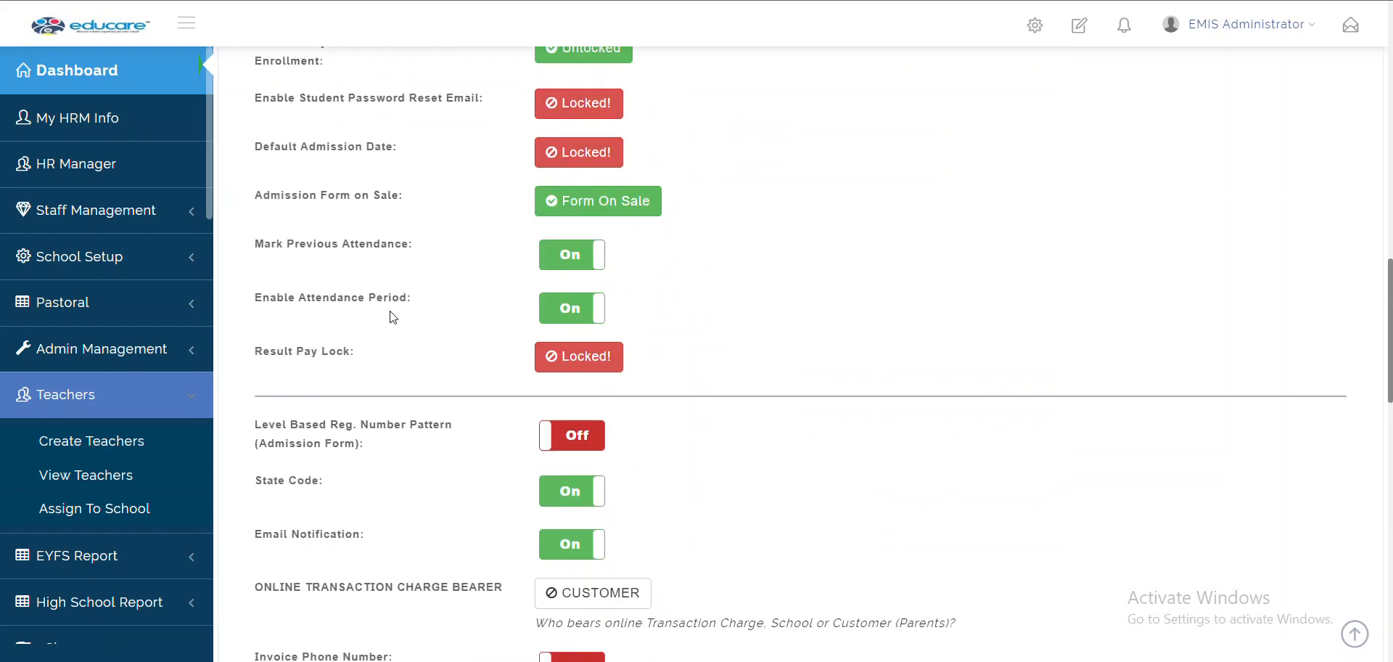
scroll(519, 562, "down", 15)
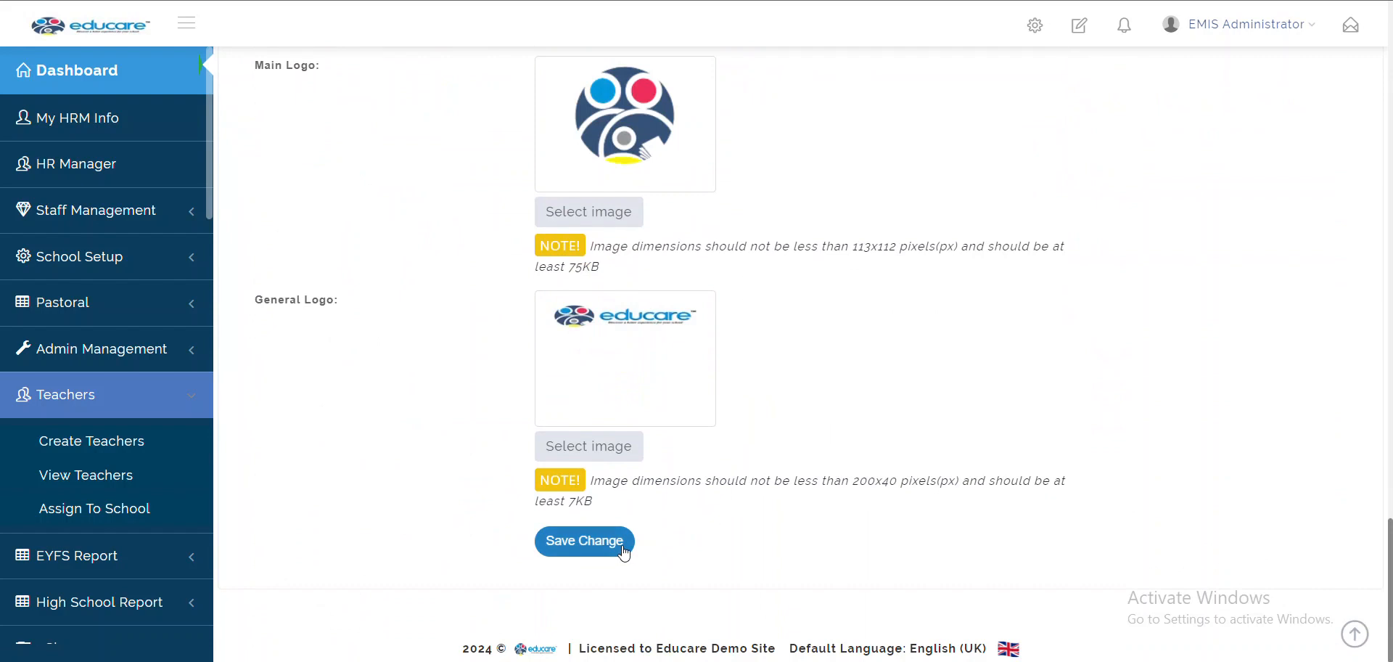
scroll(624, 552, "up", 15)
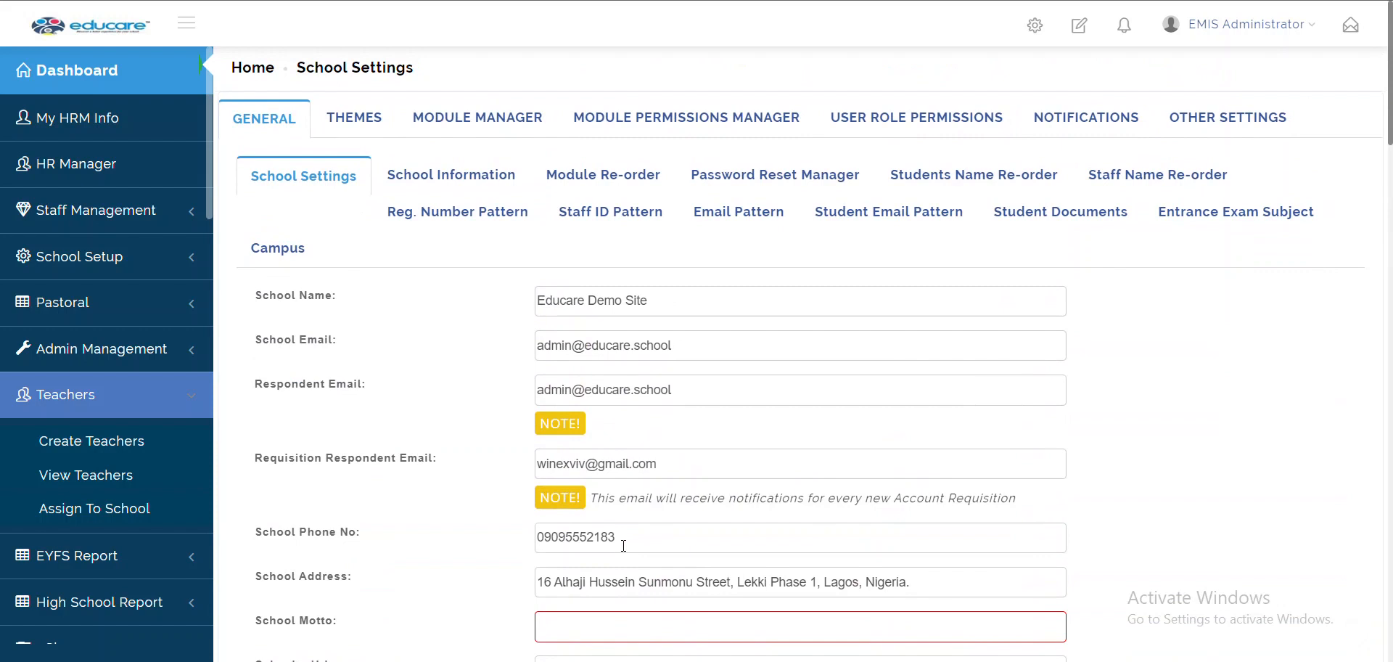
Scroll through the School Information details, then switch to the Module Re-order list
left_click(452, 190)
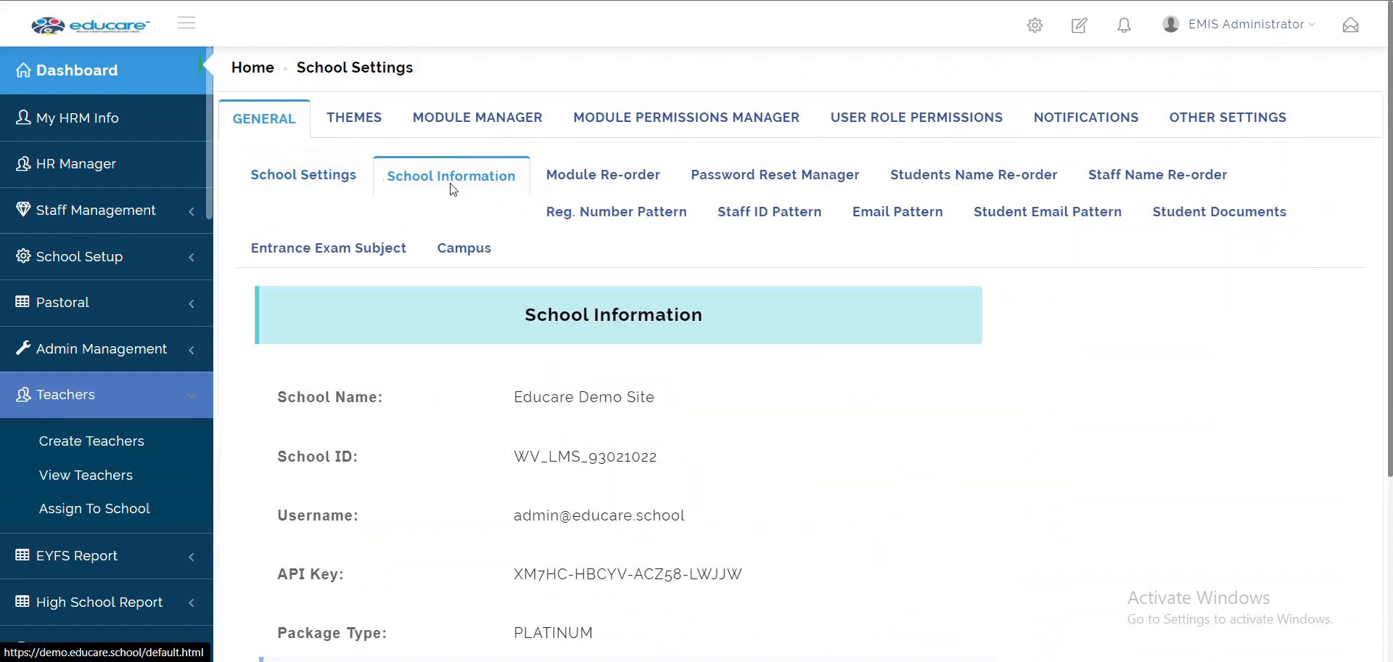
scroll(452, 191, "down", 4)
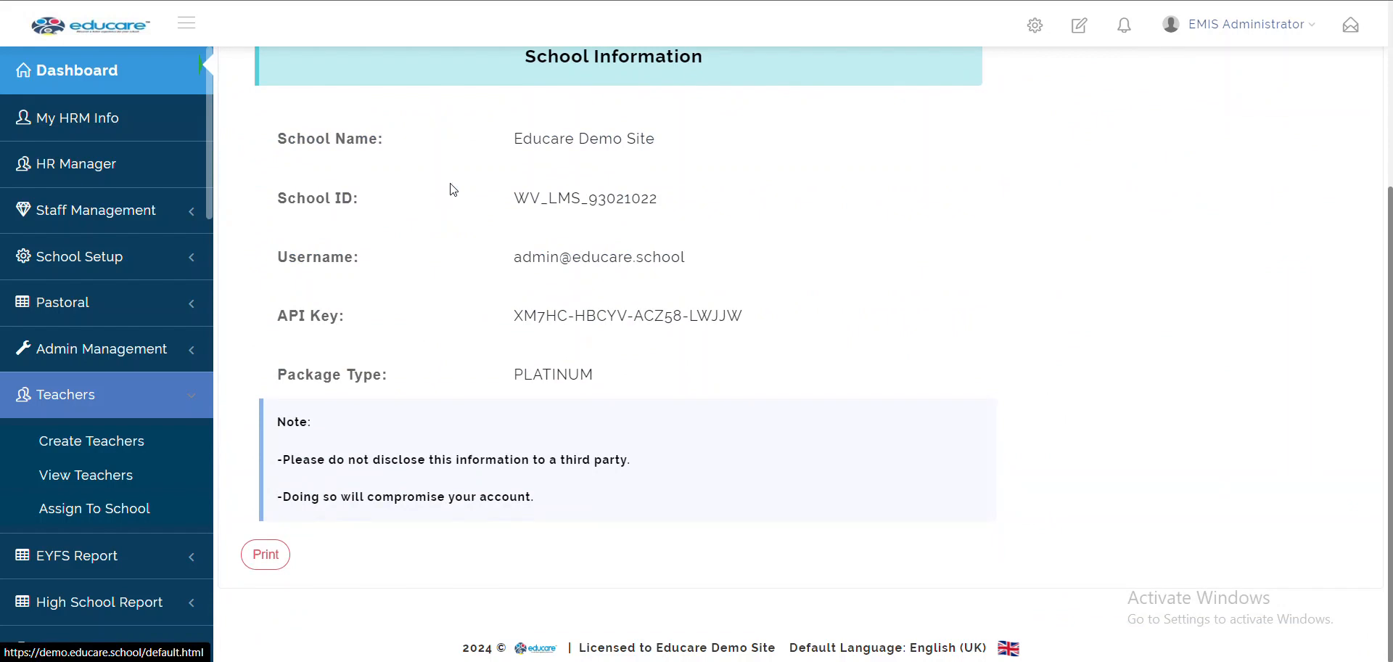
scroll(451, 190, "up", 1)
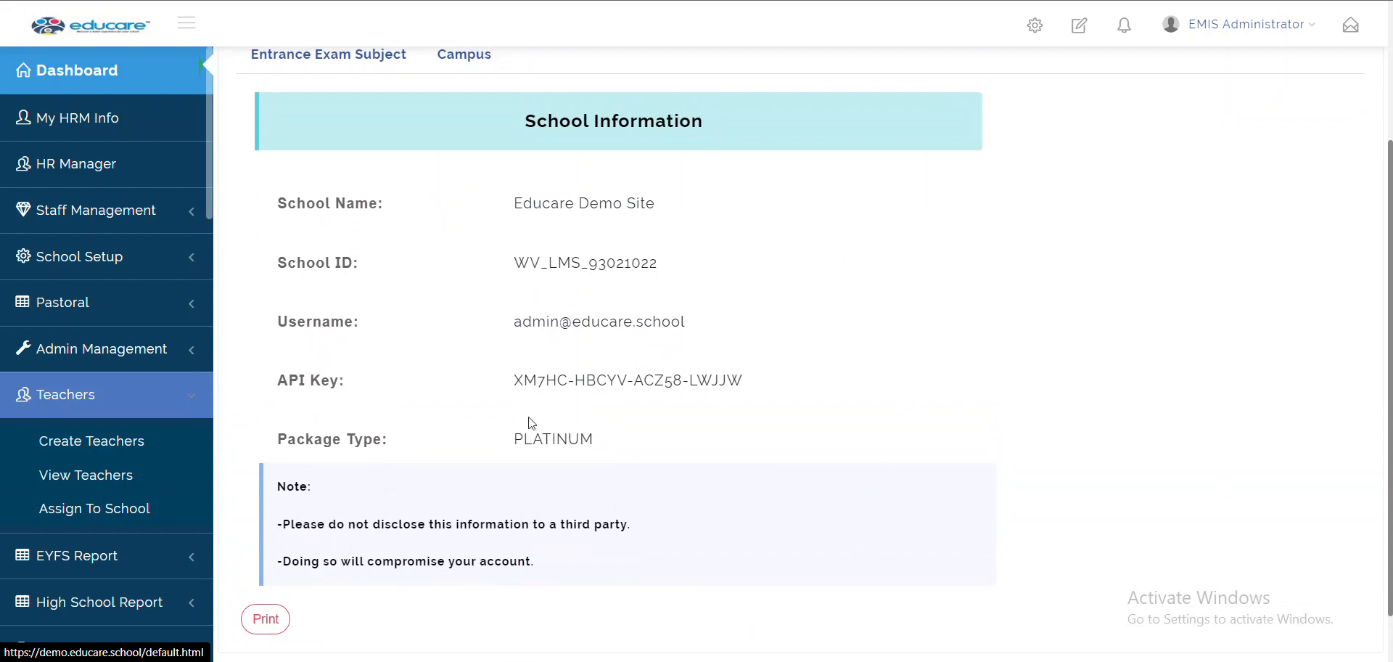
scroll(532, 423, "up", 3)
left_click(616, 190)
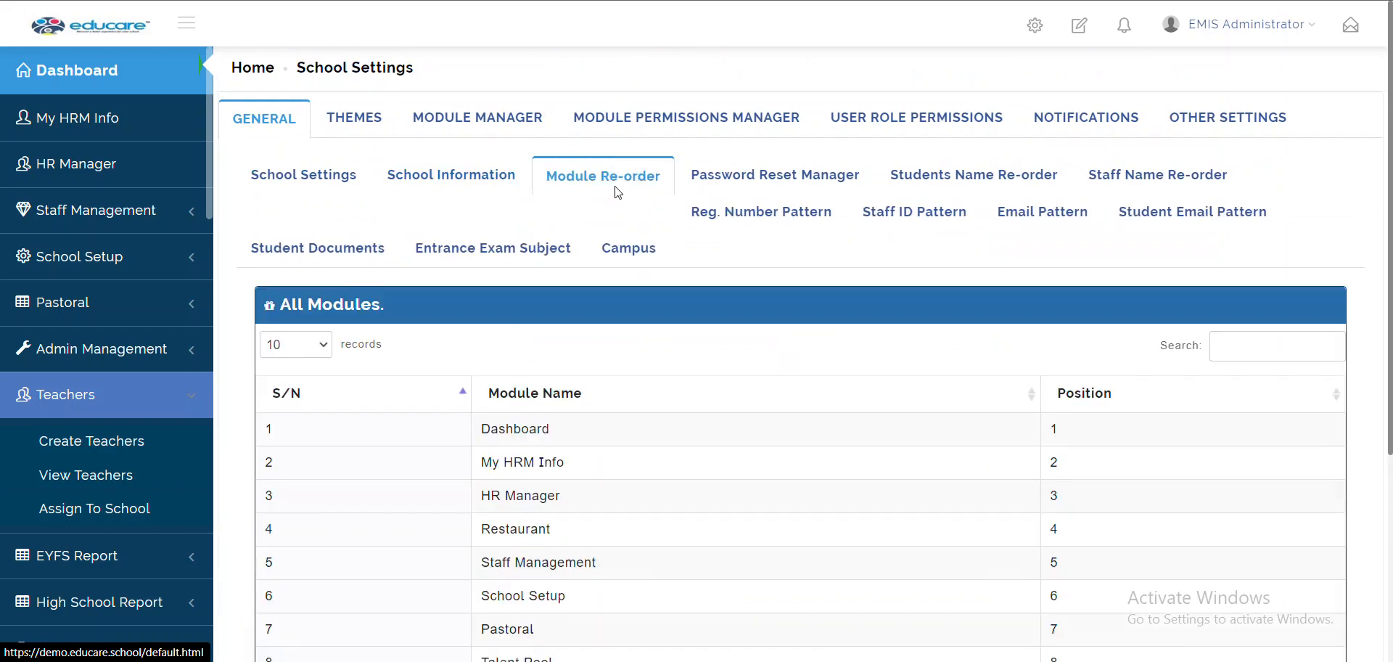
left_click(131, 396)
scroll(131, 400, "down", 5)
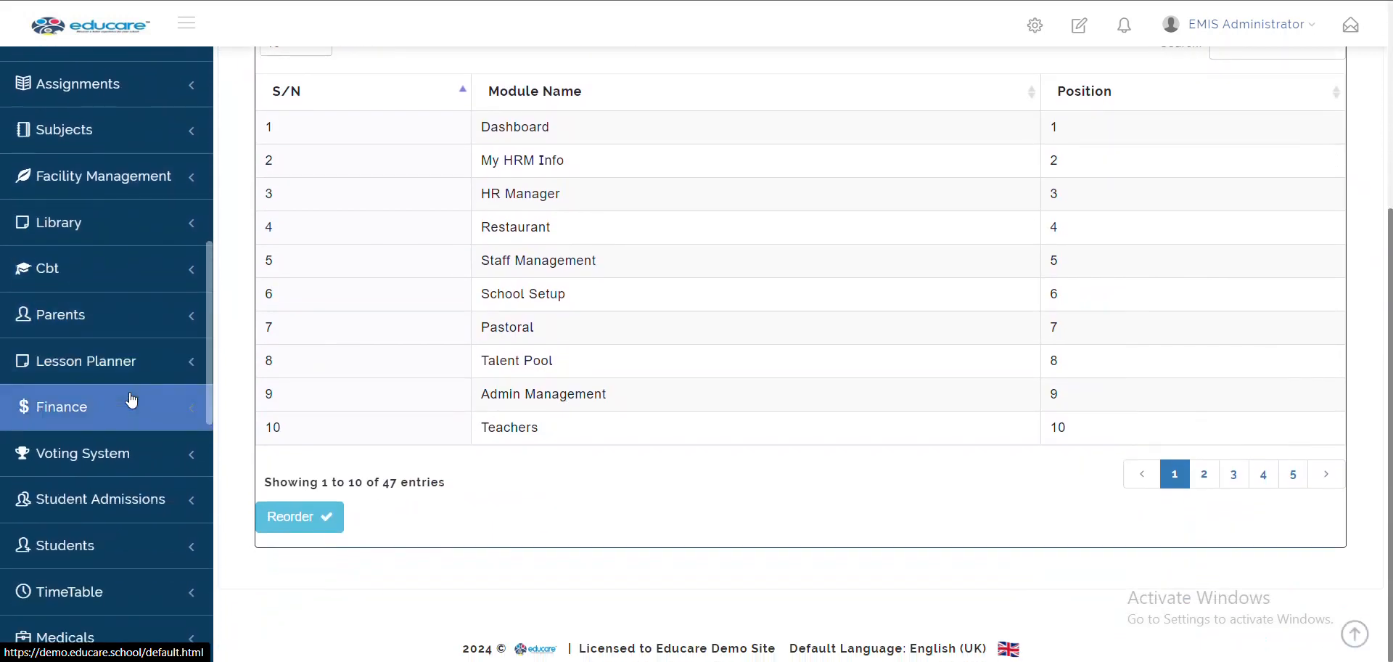
scroll(131, 400, "up", 5)
scroll(131, 400, "down", 1)
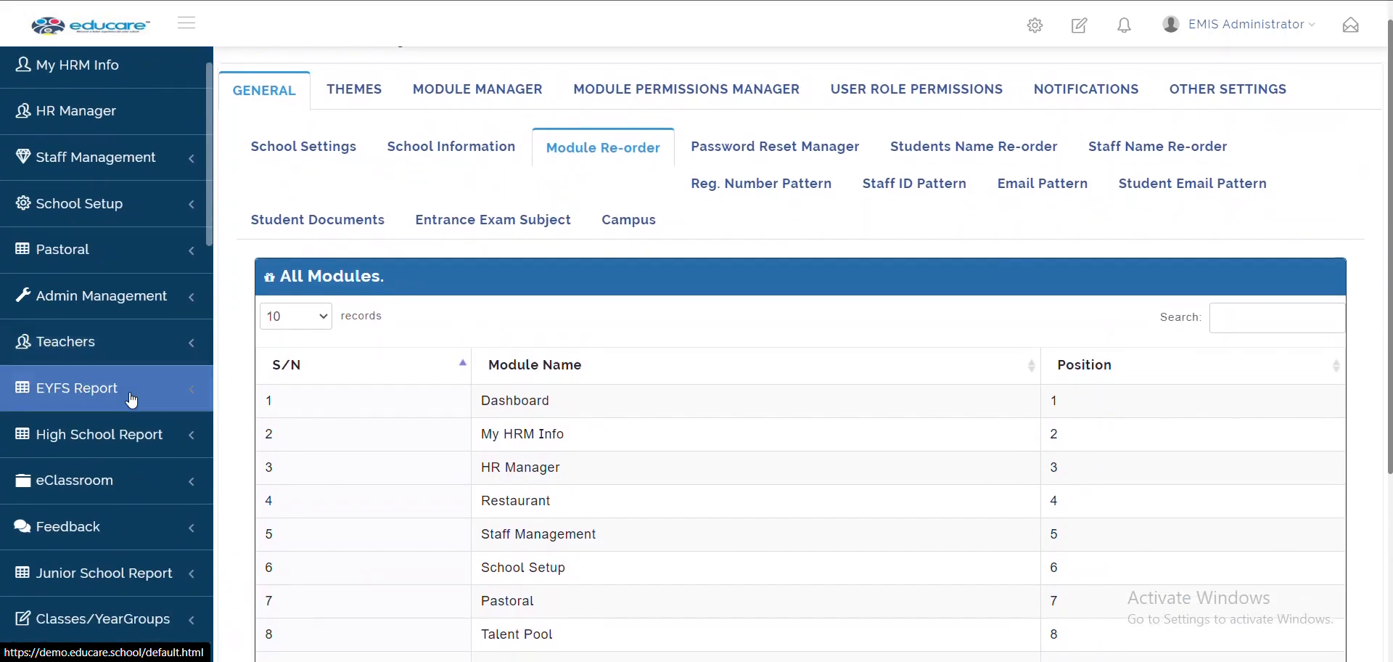
scroll(131, 400, "up", 1)
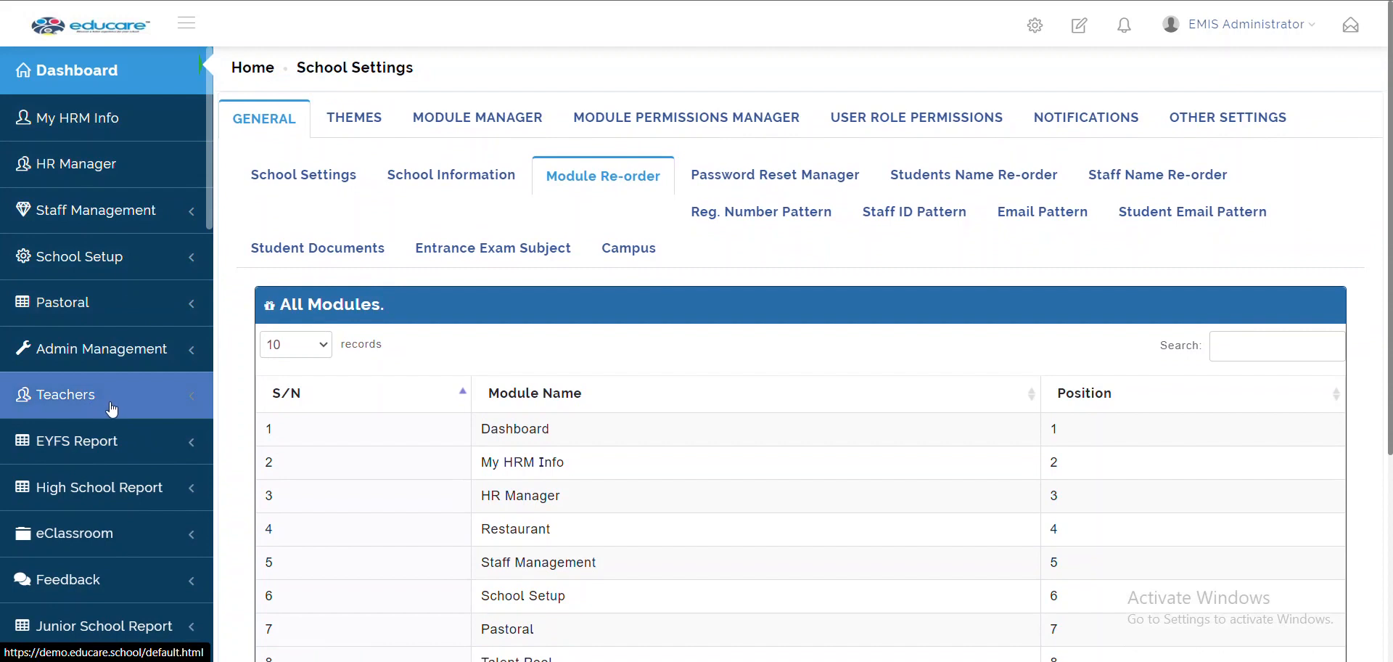
scroll(111, 409, "down", 10)
scroll(110, 408, "down", 5)
scroll(110, 408, "up", 10)
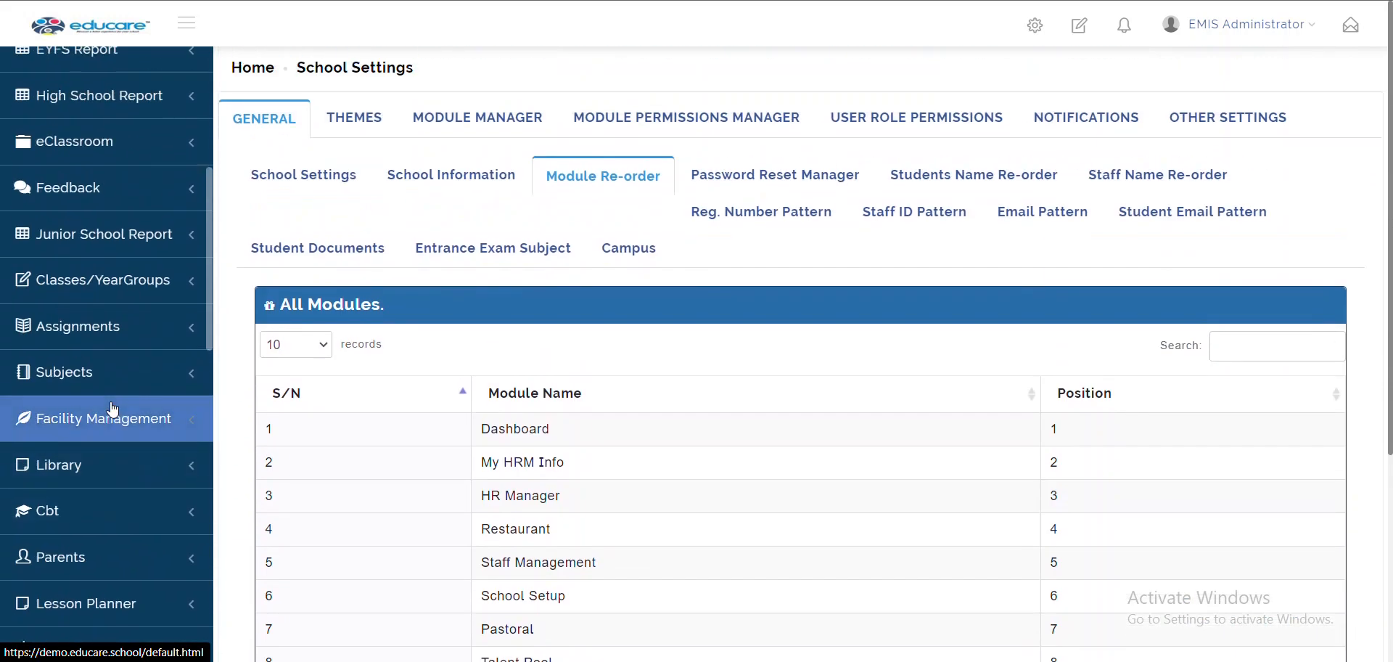
scroll(113, 409, "up", 5)
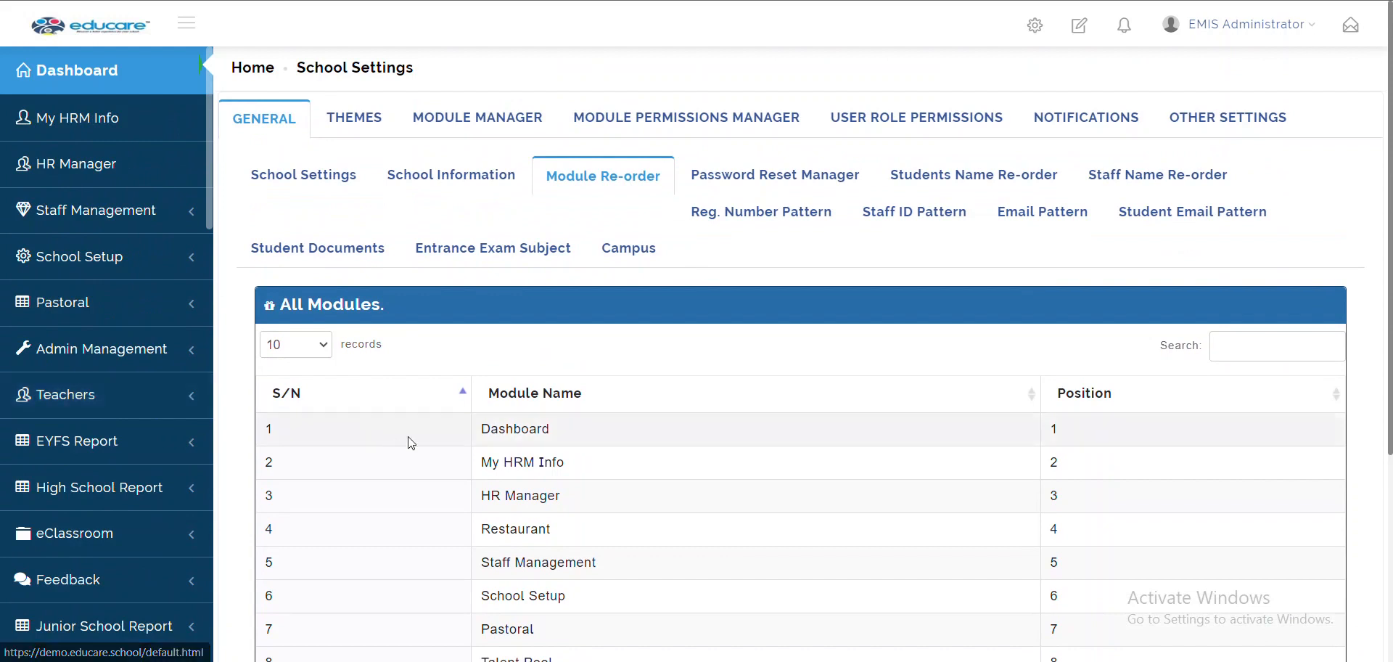
scroll(410, 441, "down", 3)
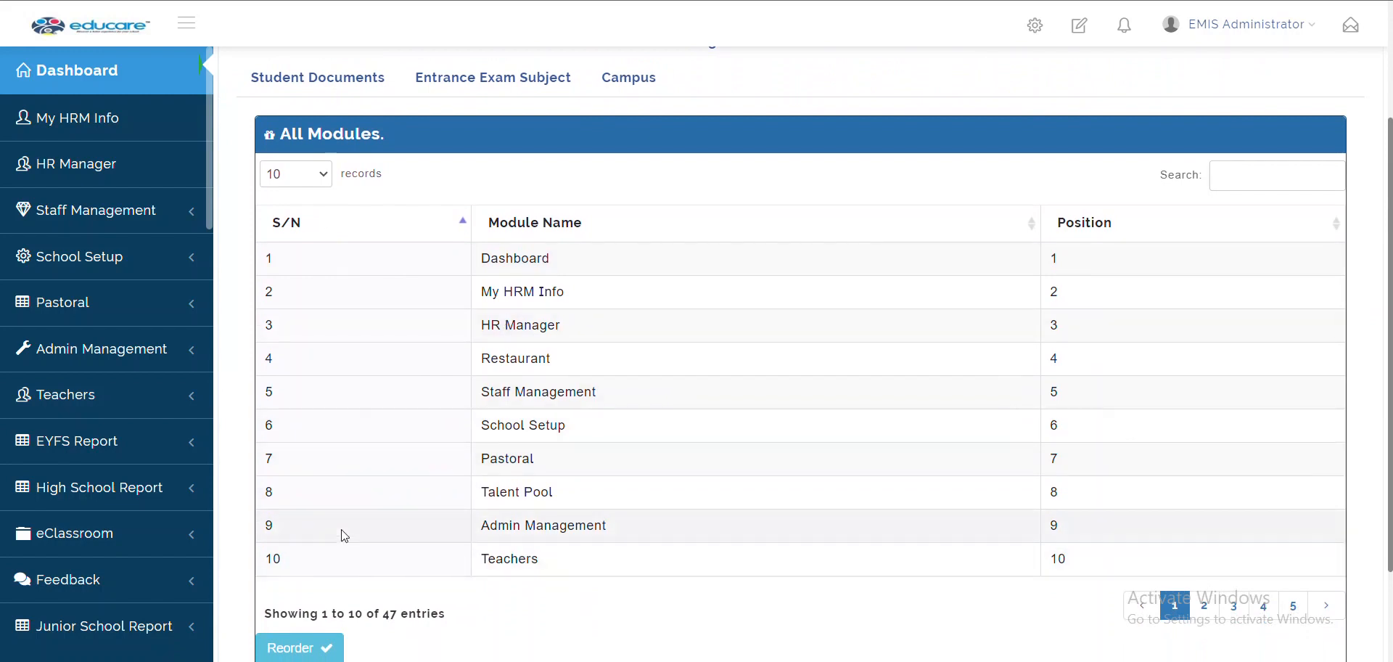
left_click(325, 177)
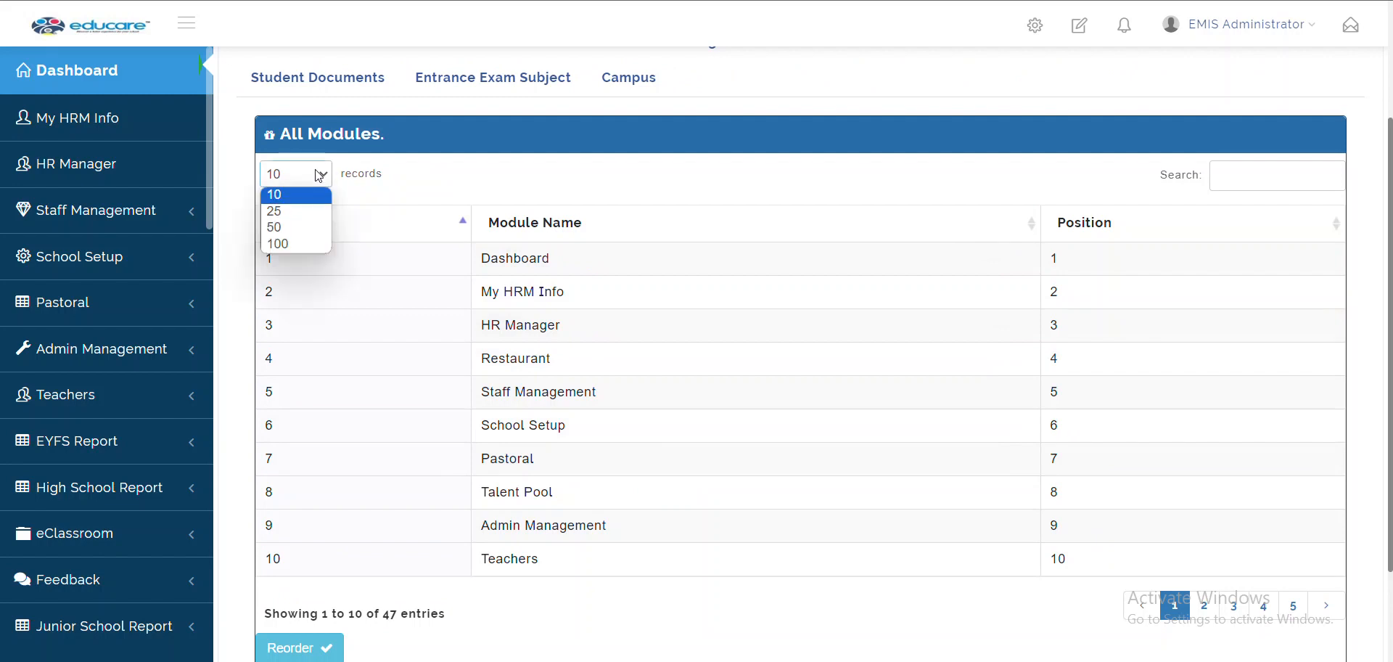
left_click(290, 243)
scroll(484, 372, "down", 7)
scroll(485, 373, "up", 8)
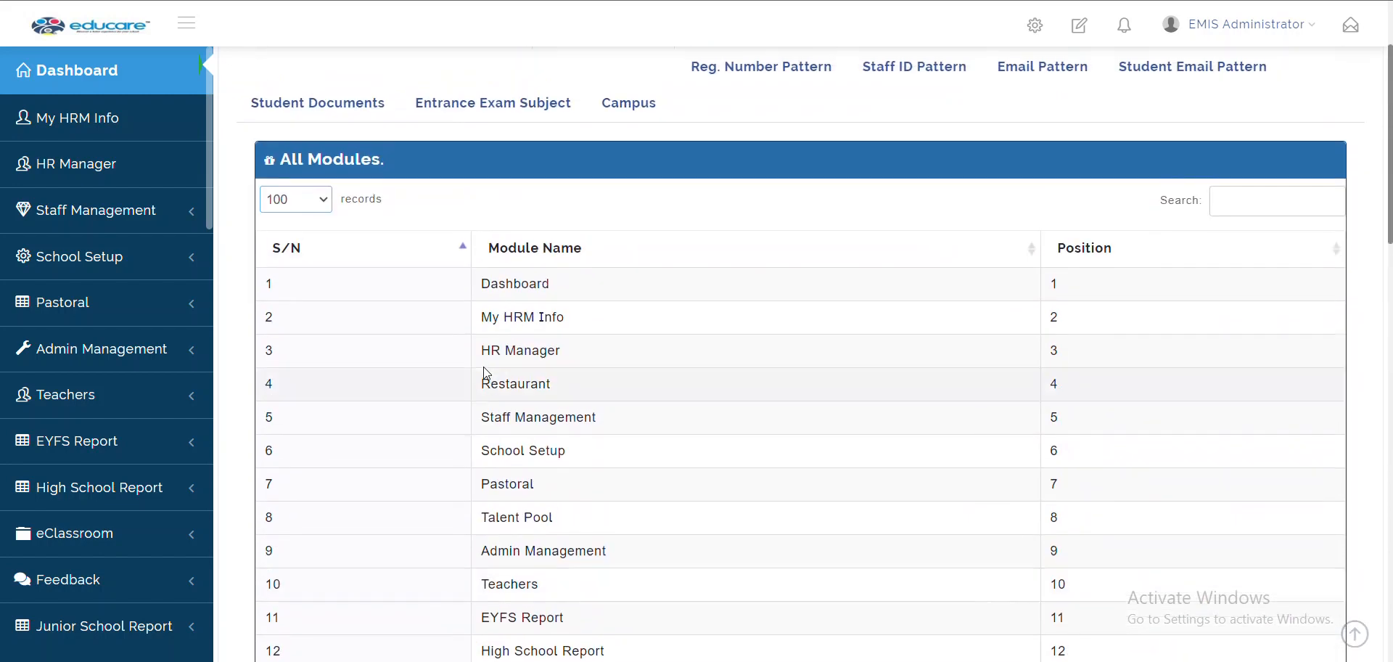
left_click(295, 202)
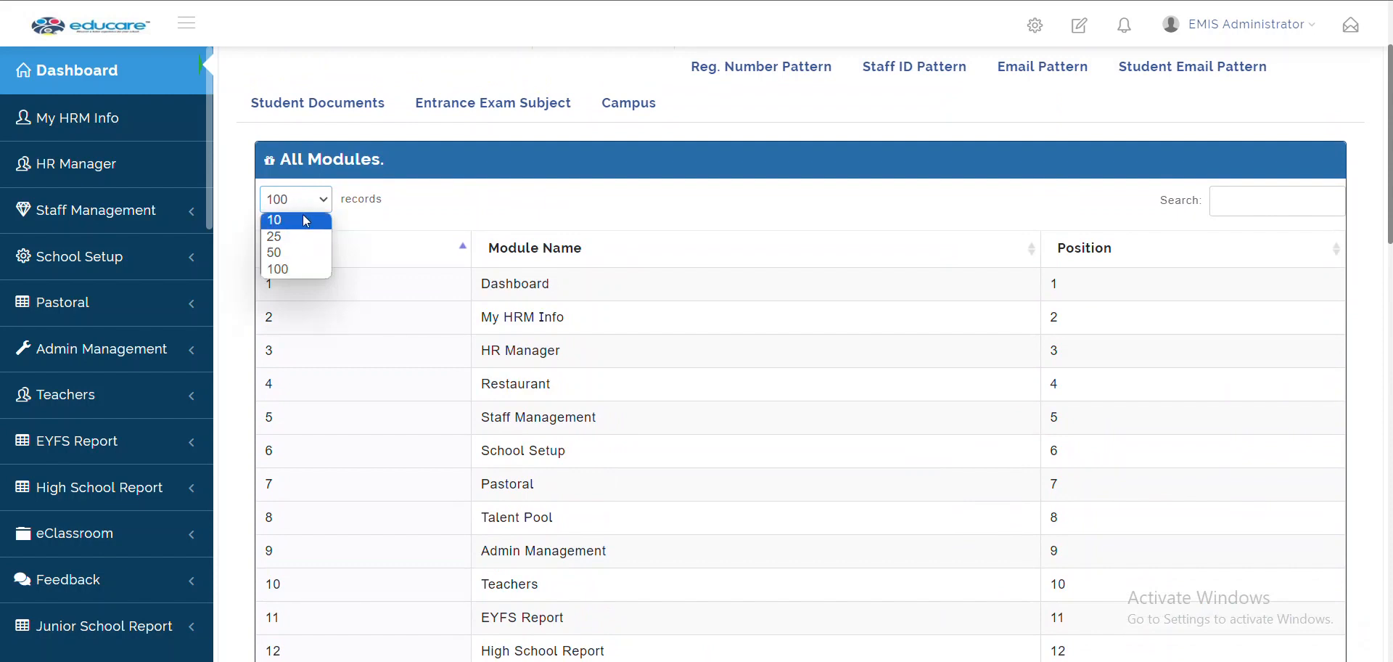
left_click(305, 221)
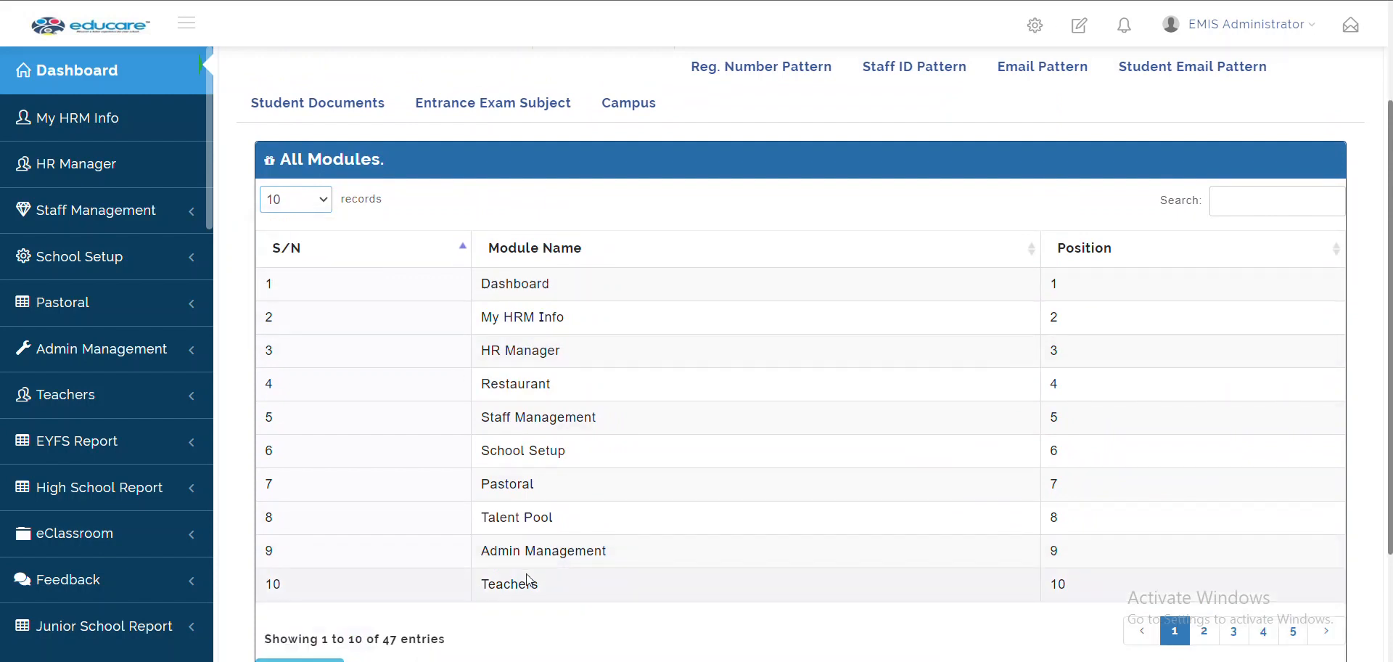
scroll(517, 578, "down", 3)
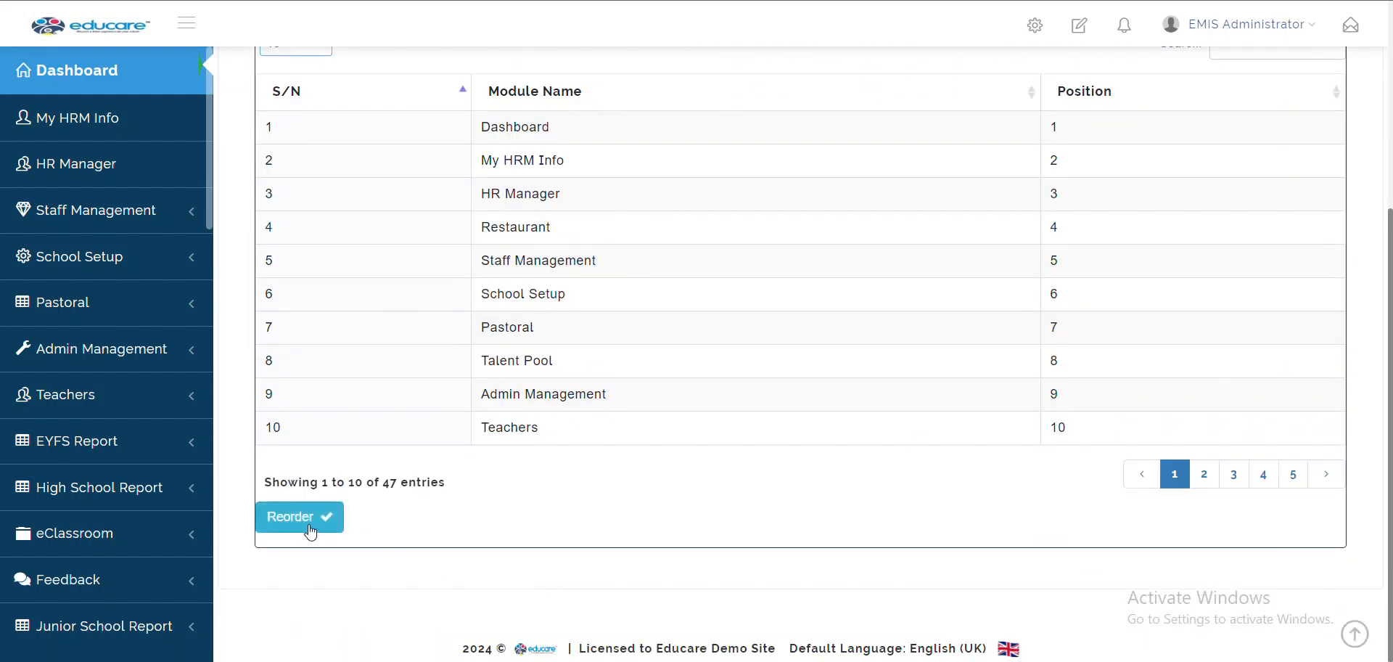
Move Teachers up seven places to position 2, right after Dashboard, and save the order
left_click(310, 532)
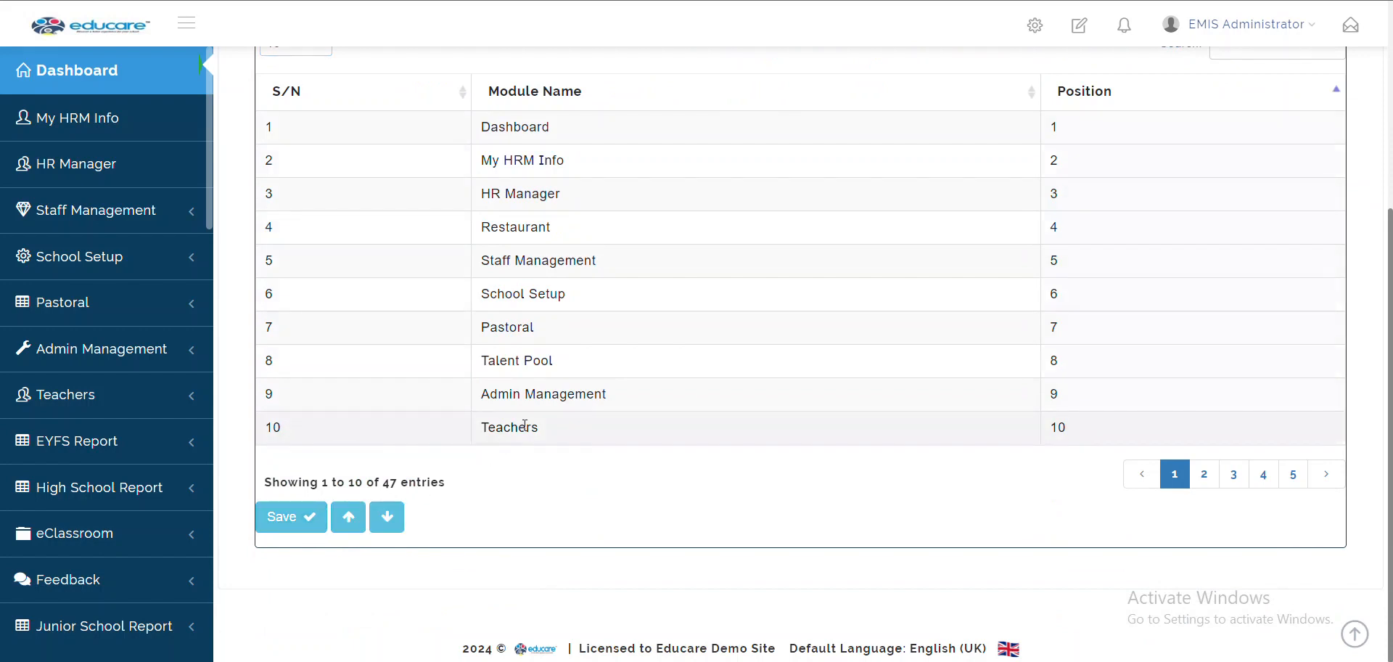
left_click(348, 521)
left_click(348, 521)
left_click(348, 522)
left_click(348, 521)
left_click(348, 521)
left_click(349, 518)
left_click(349, 518)
left_click(348, 518)
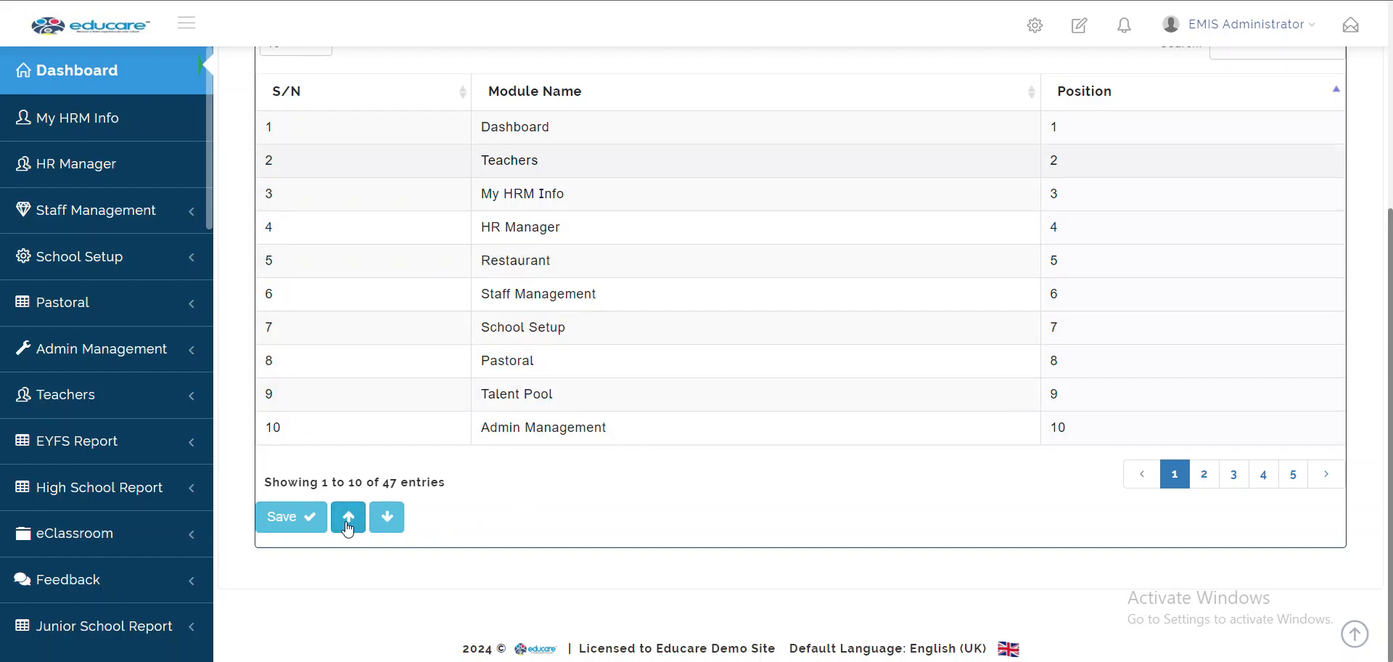
left_click(301, 519)
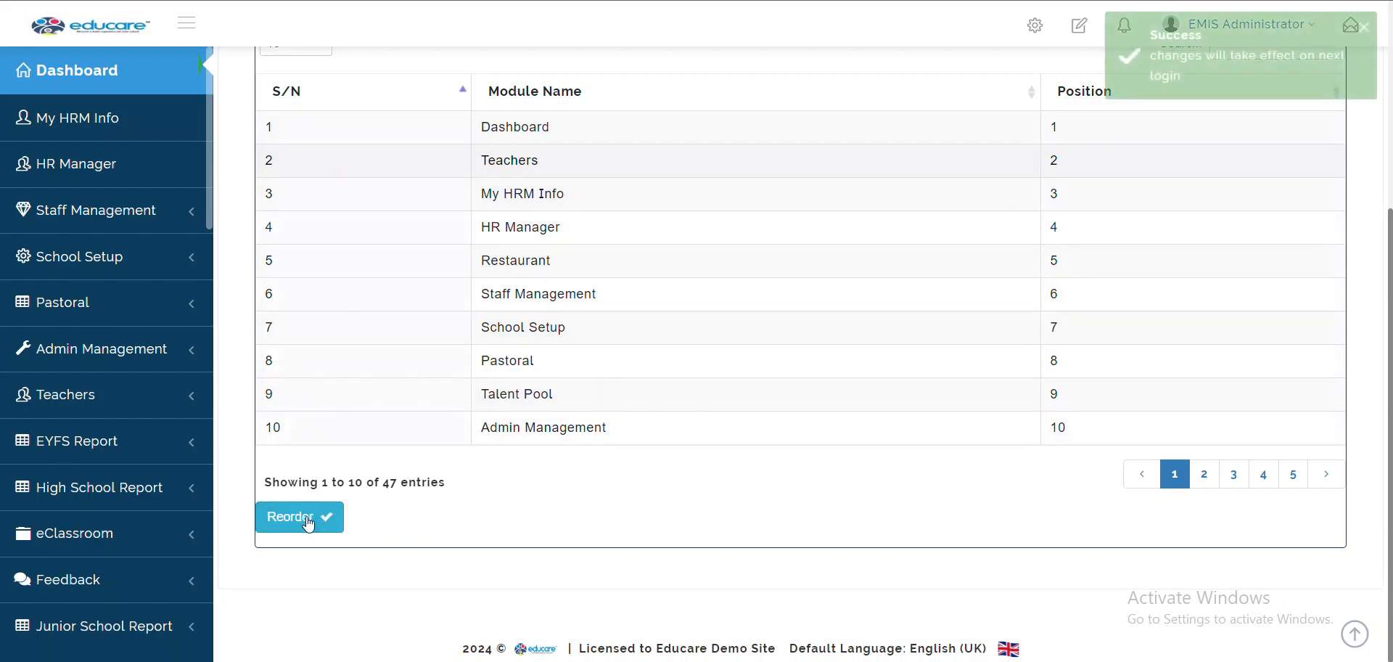
scroll(574, 421, "up", 1)
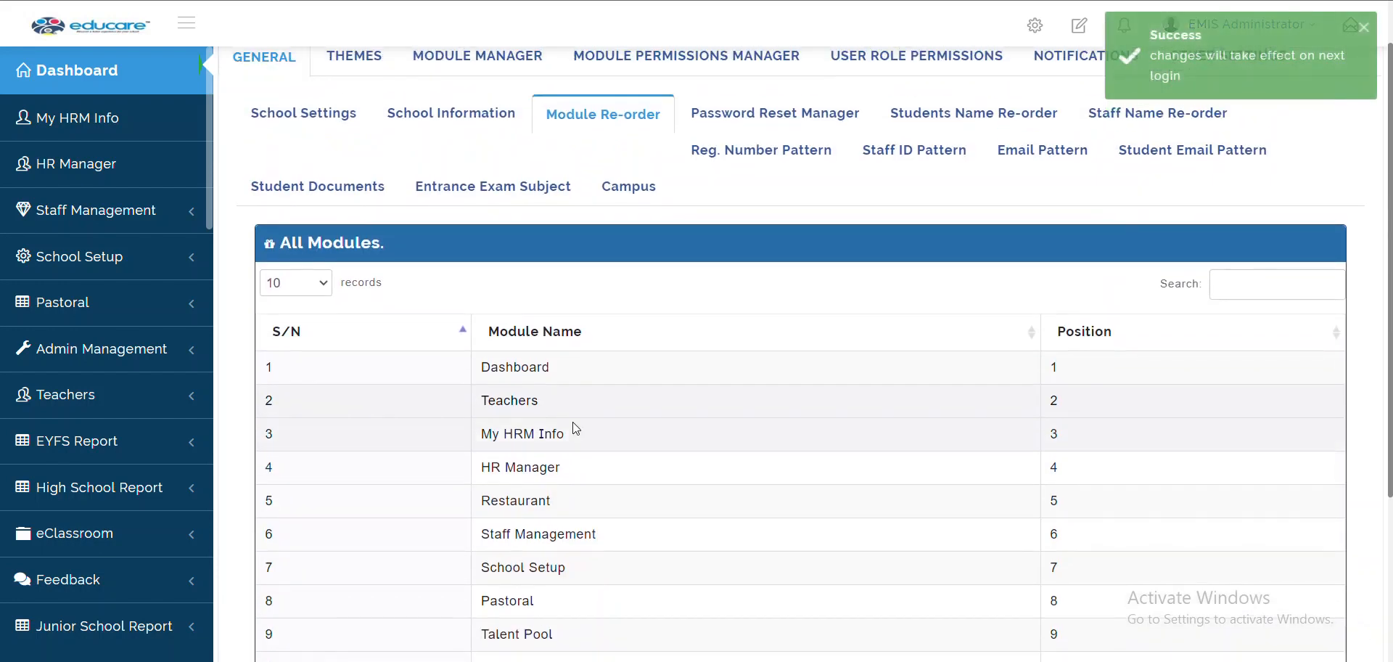
Dismiss the success notice, log out, and sign back in with the saved credentials
left_click(1362, 29)
left_click(1247, 24)
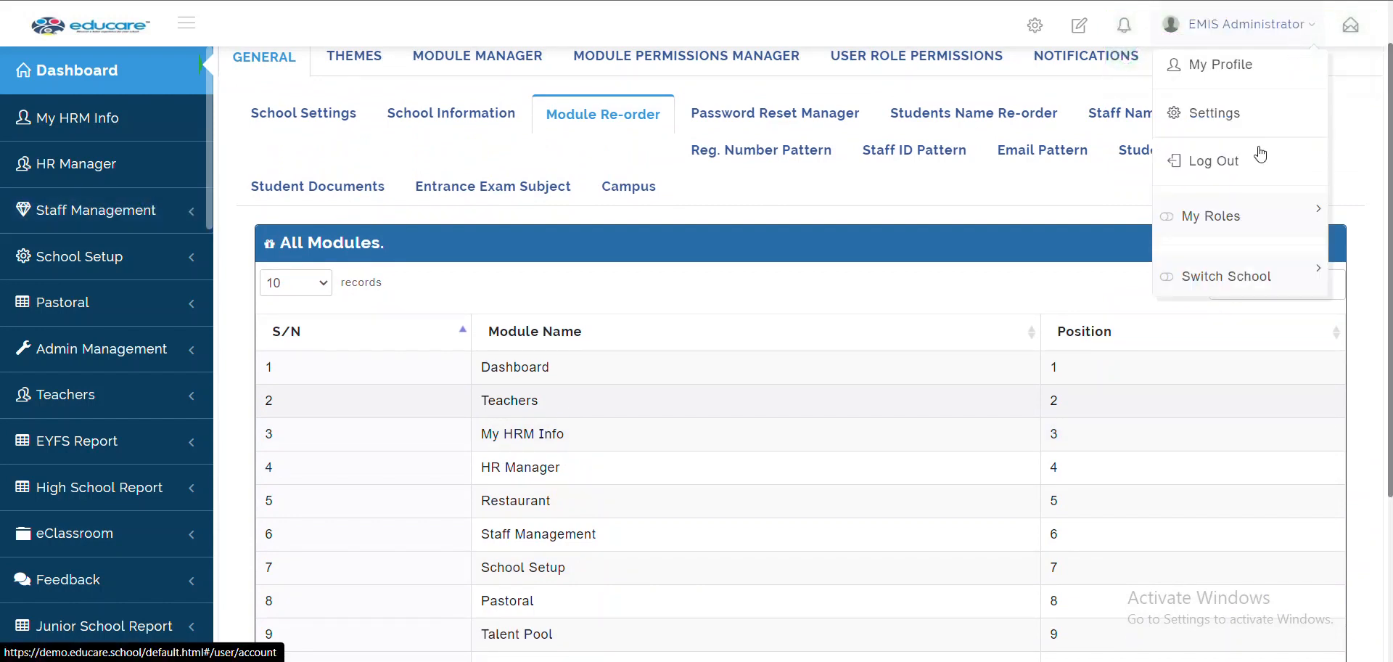
left_click(1241, 169)
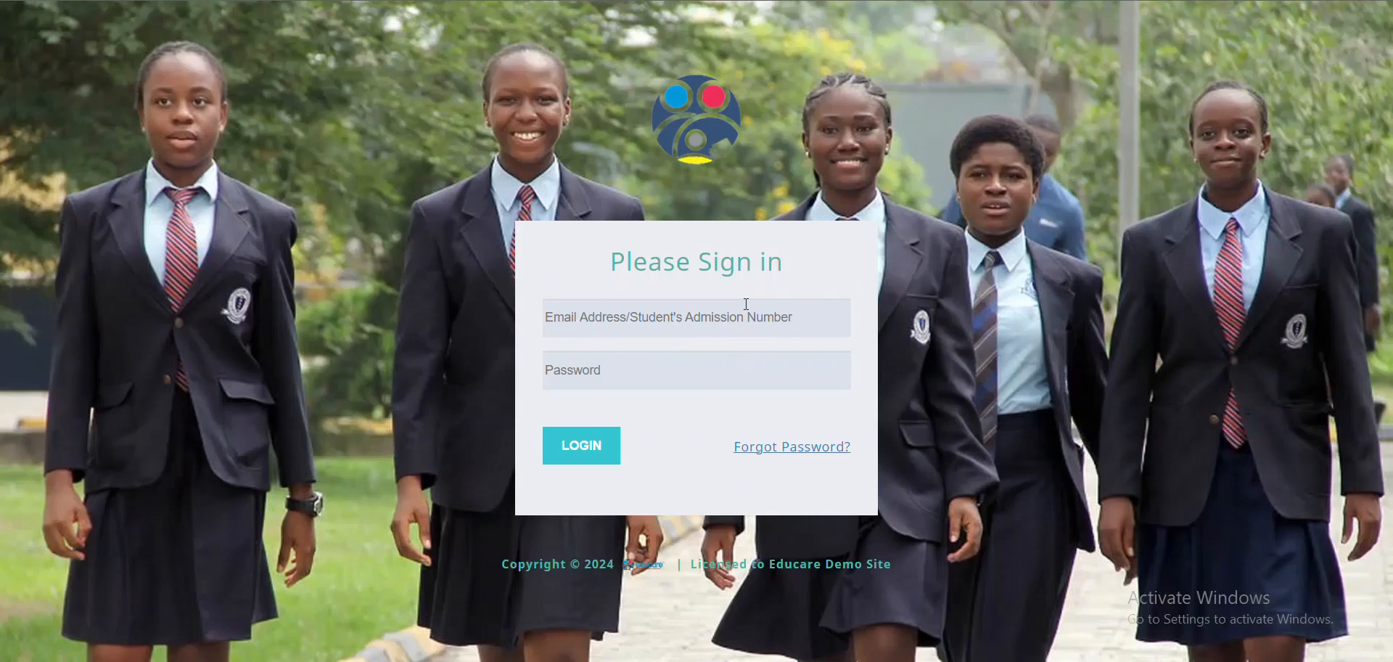
left_click(746, 304)
left_click(784, 370)
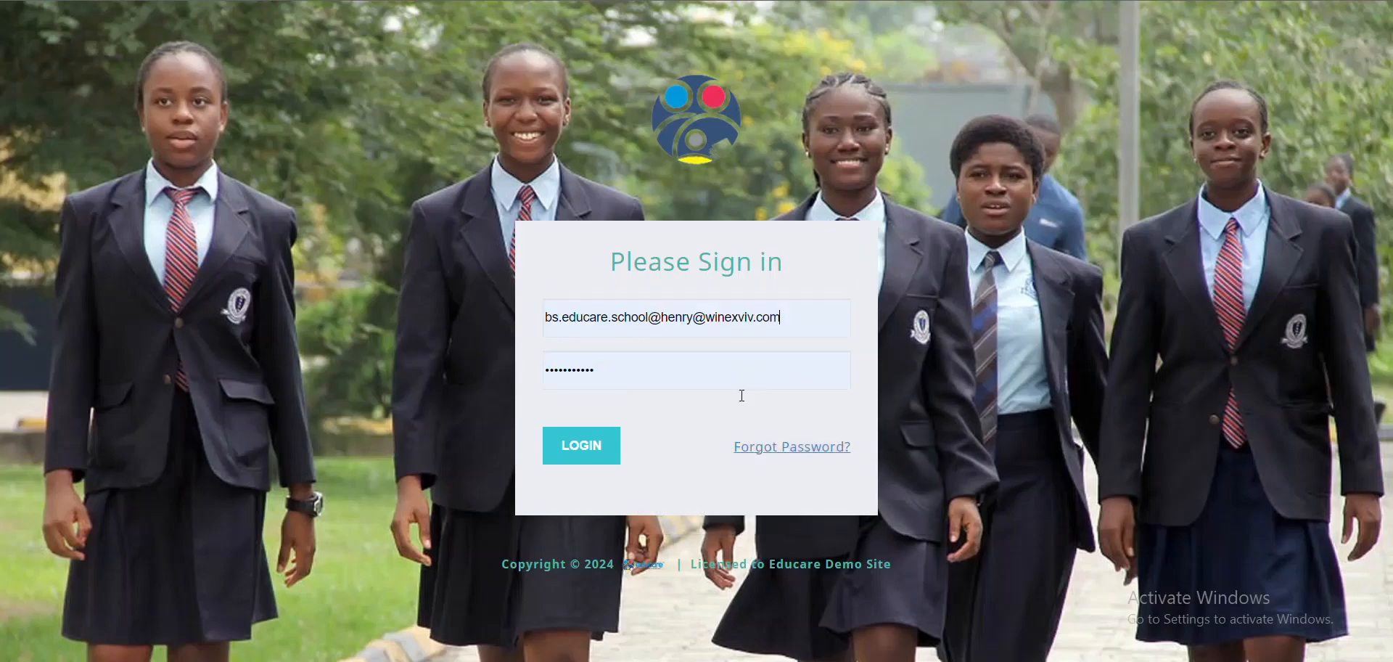
left_click(557, 459)
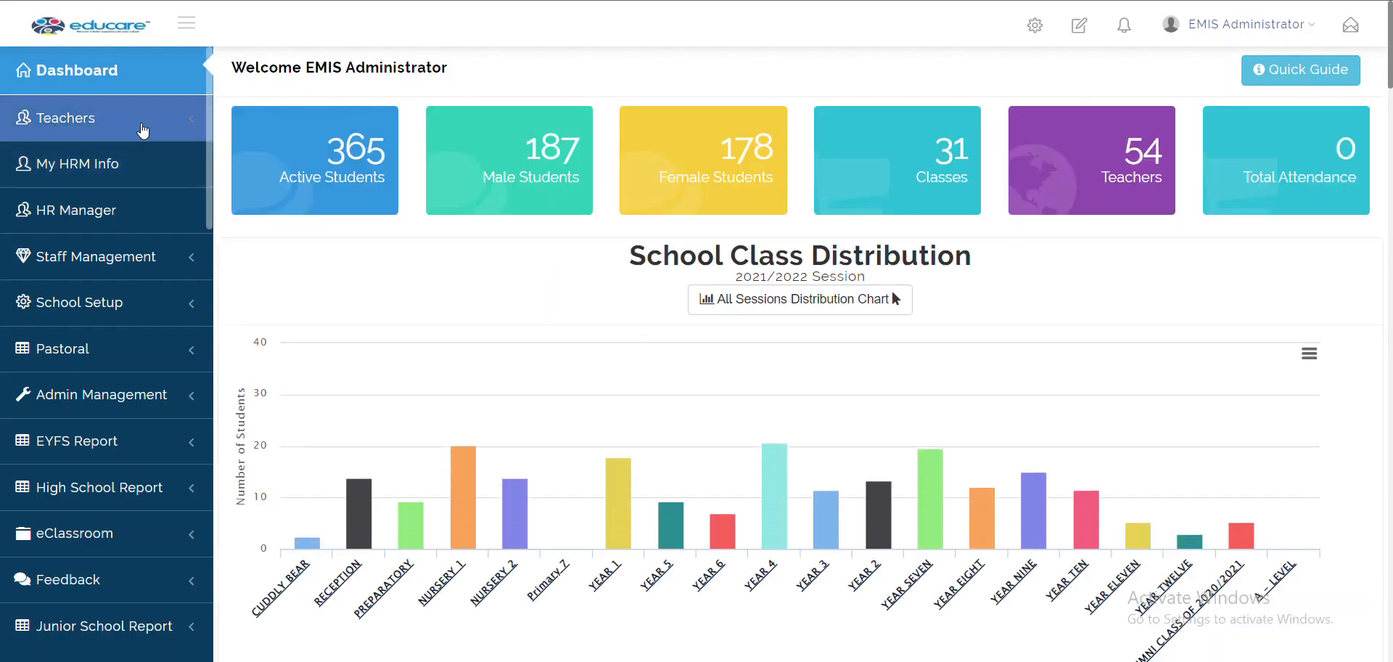
Check that Teachers now sits directly under Dashboard in the sidebar
left_click(112, 124)
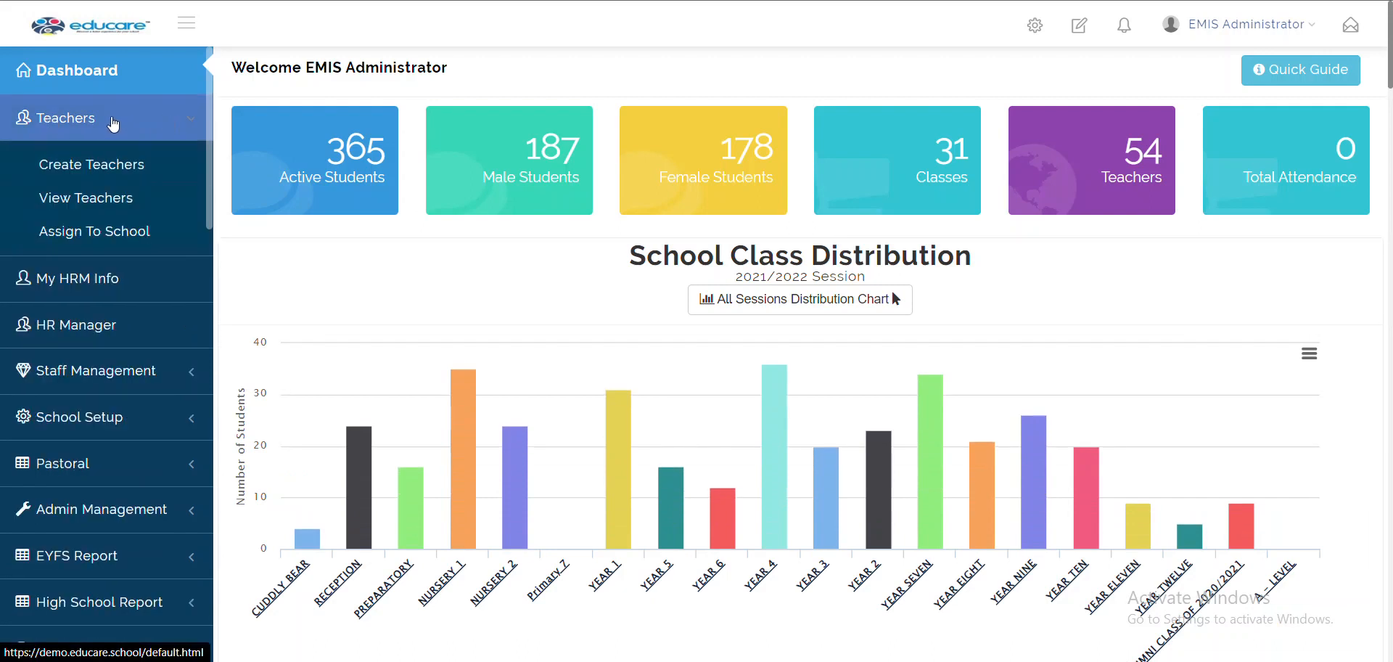
left_click(115, 125)
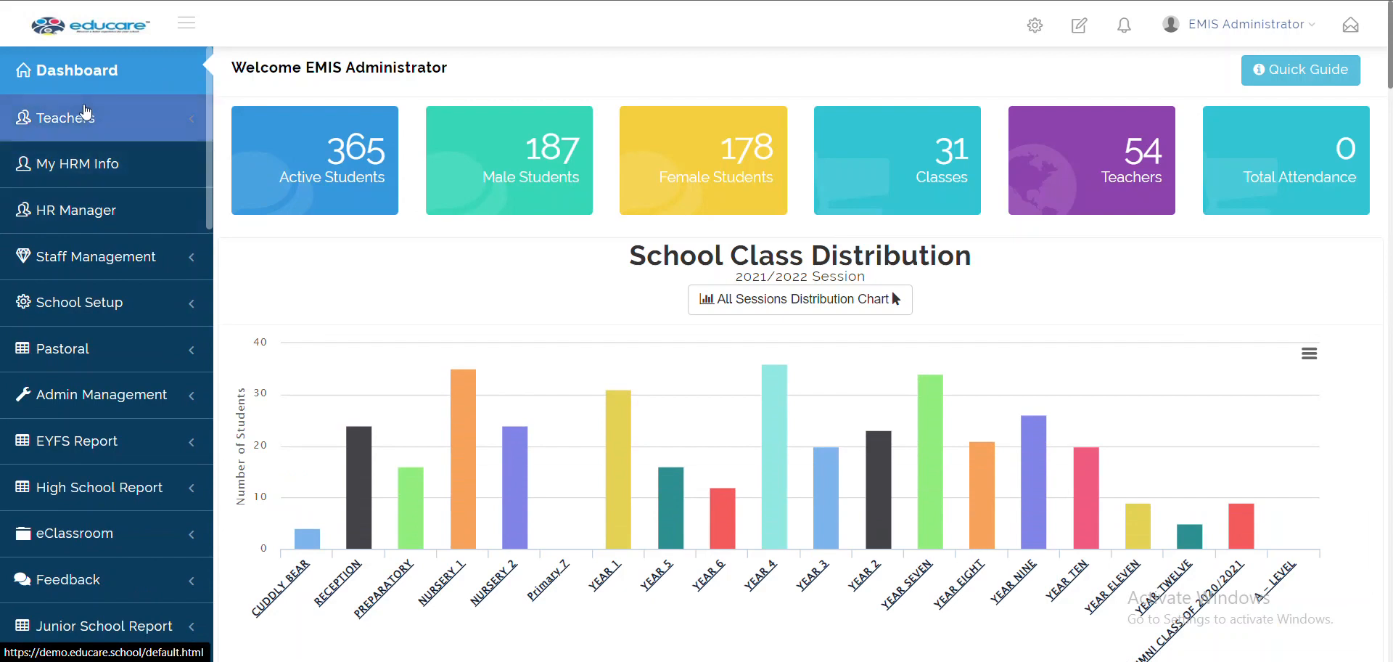
scroll(194, 185, "down", 2)
scroll(196, 185, "up", 2)
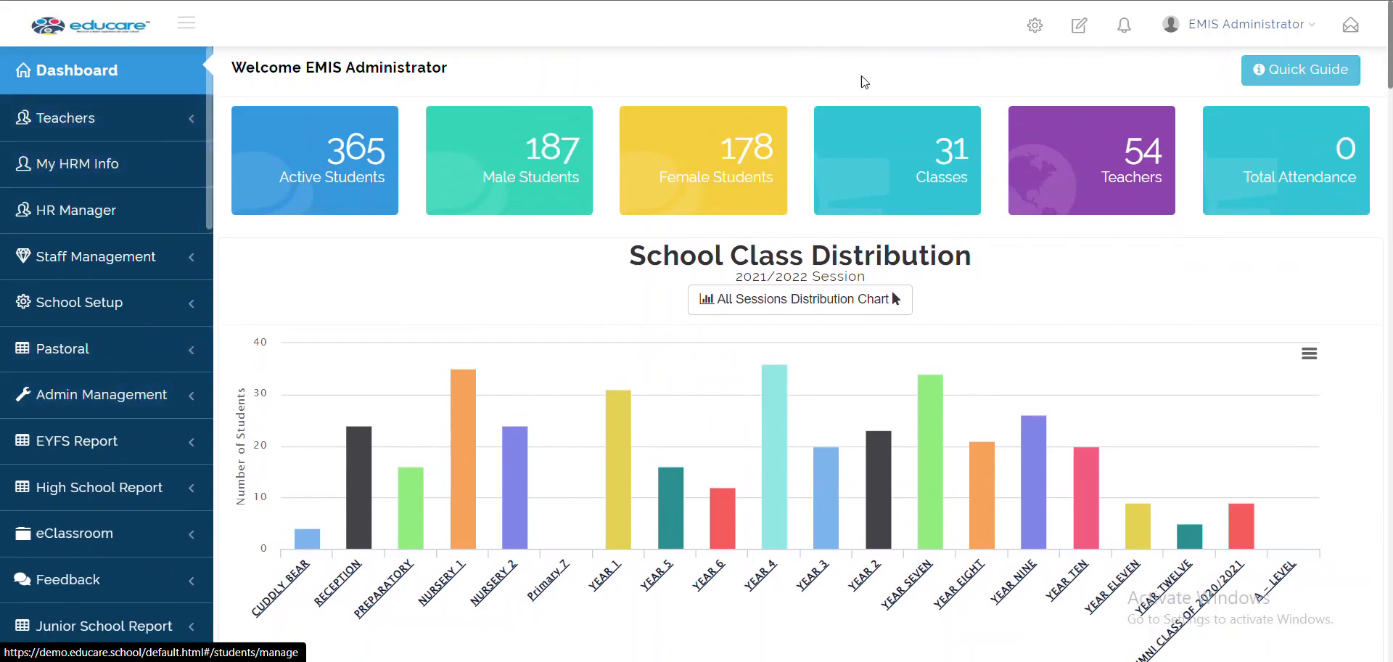
left_click(1034, 26)
Open School Settings, view Module Re-order, then the empty Password Reset Manager list
left_click(1036, 68)
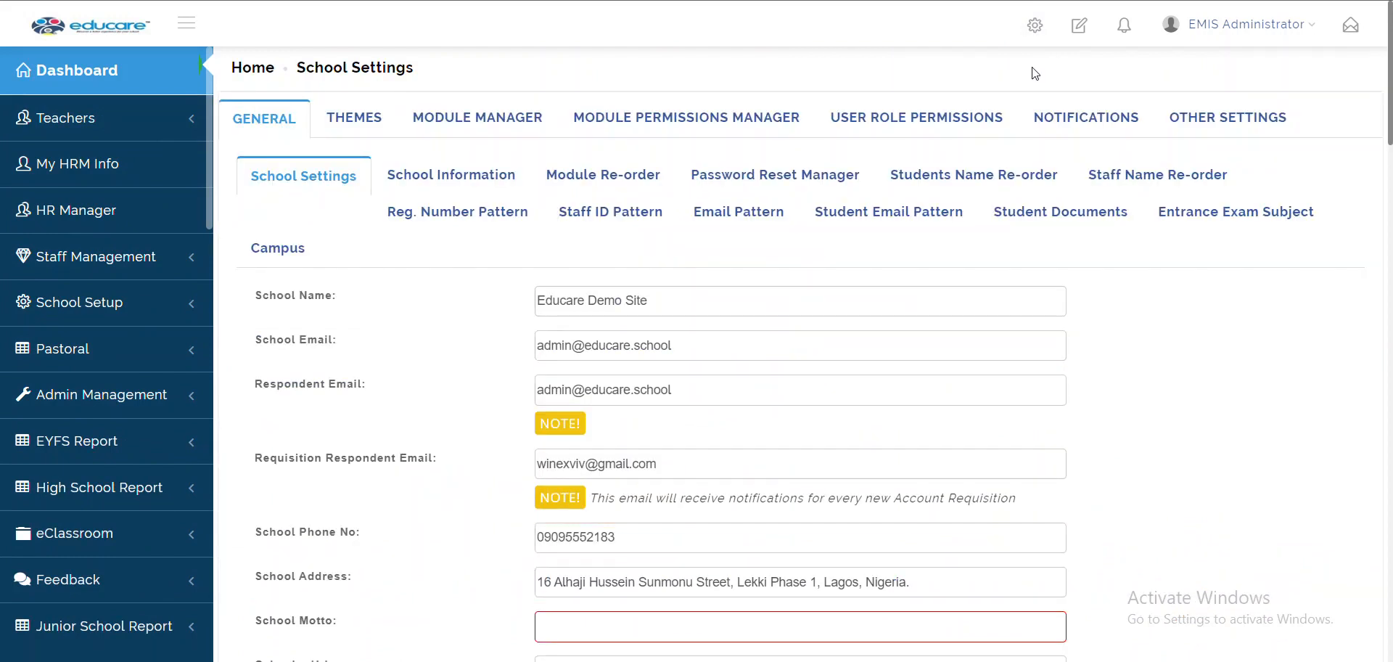
left_click(615, 188)
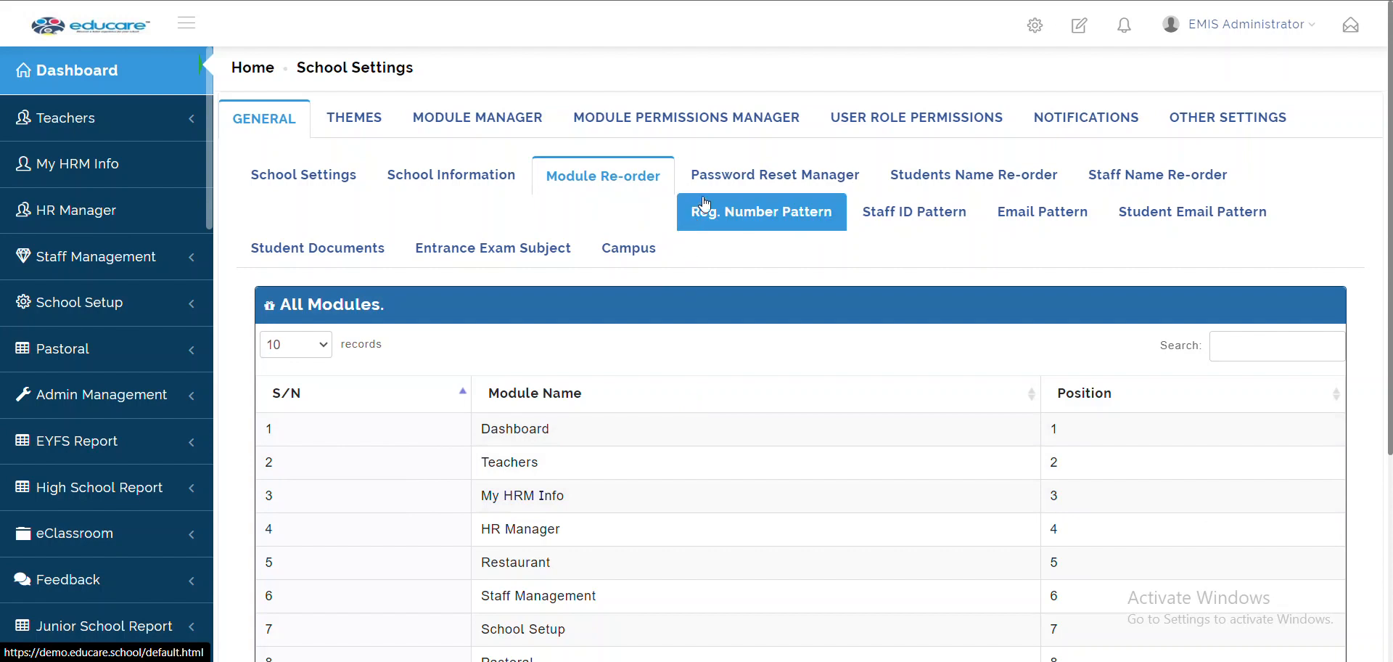
left_click(738, 190)
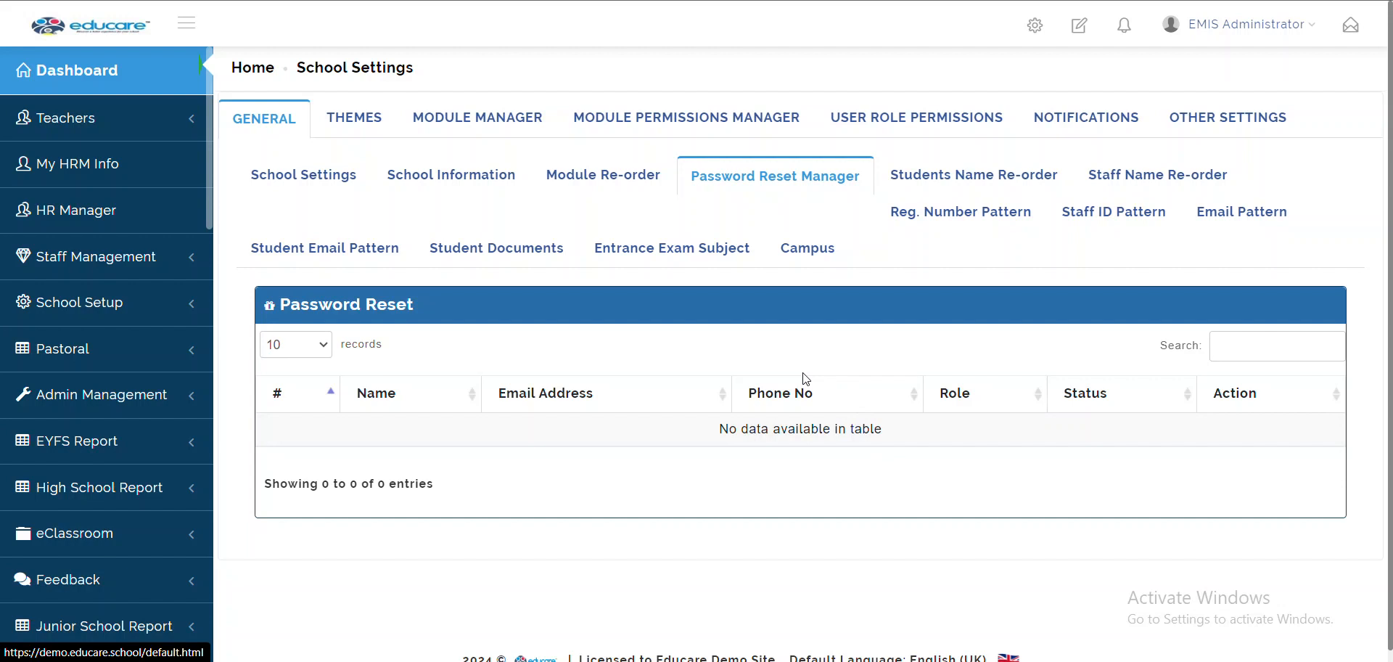
Return to the School Settings form and scroll to Profile Defaults (brightside.com, force password change ON)
left_click(314, 181)
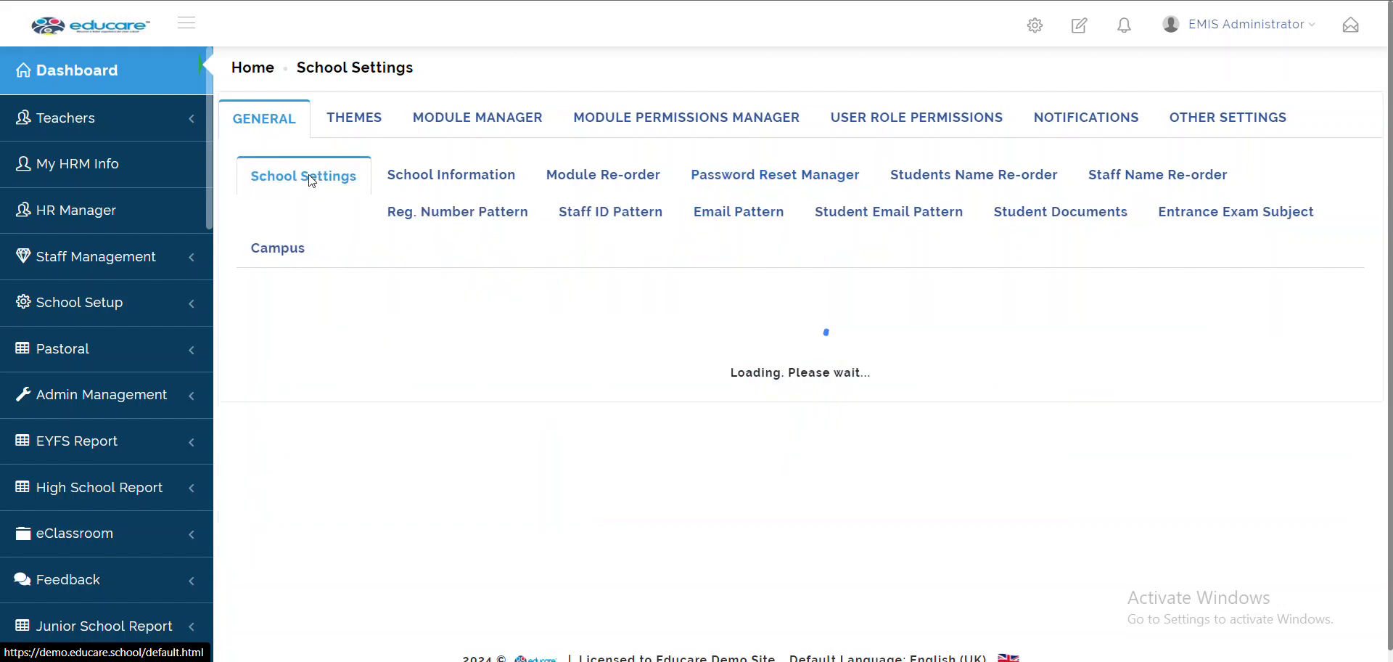
scroll(392, 470, "down", 9)
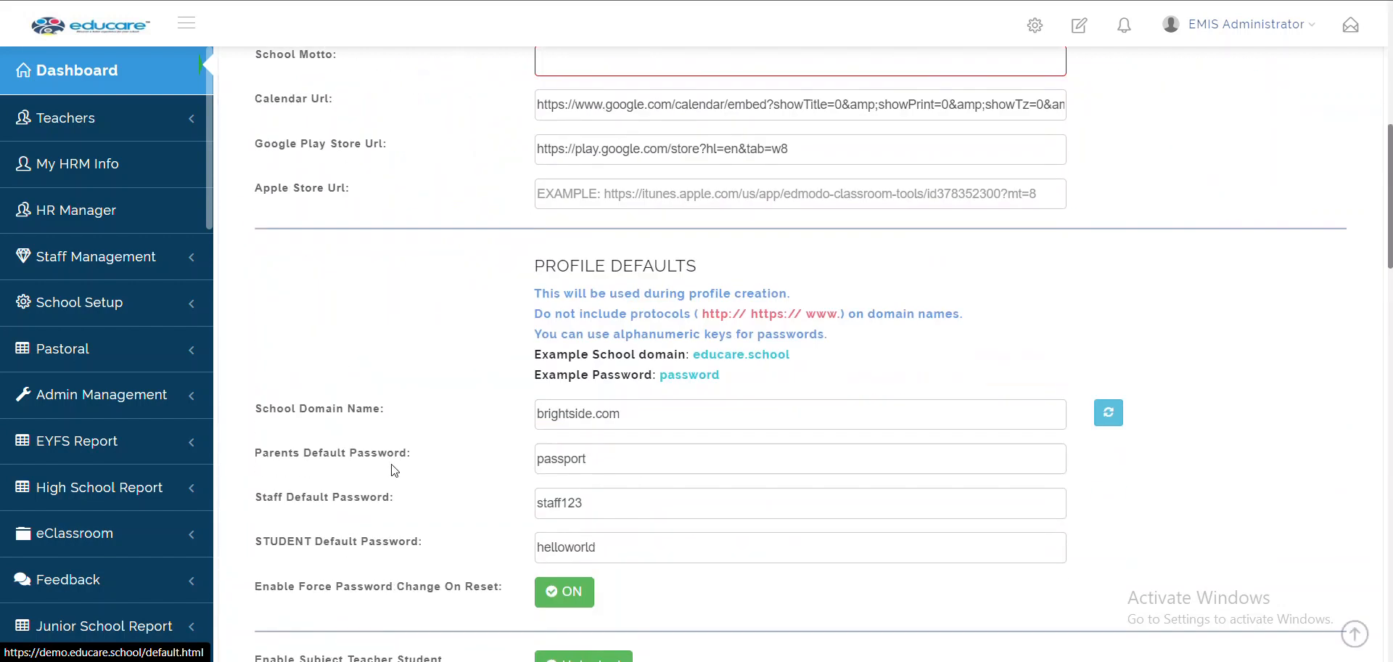
scroll(392, 470, "down", 3)
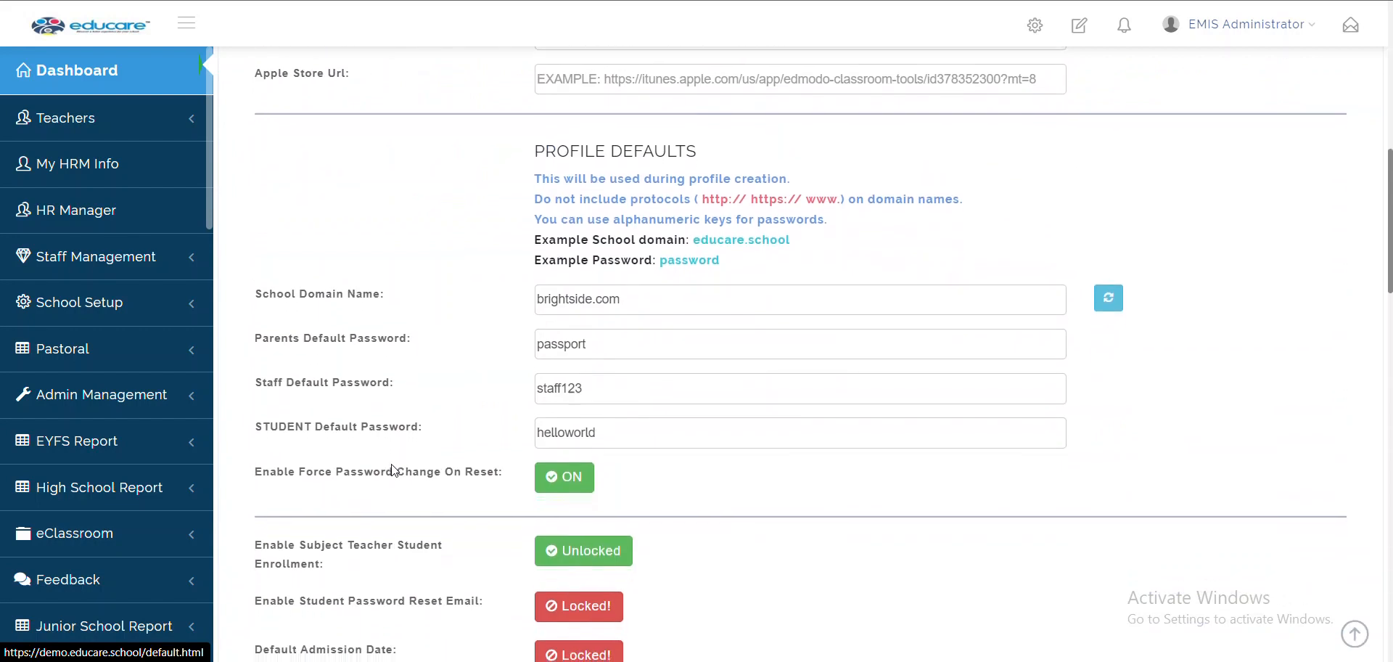
scroll(395, 470, "down", 1)
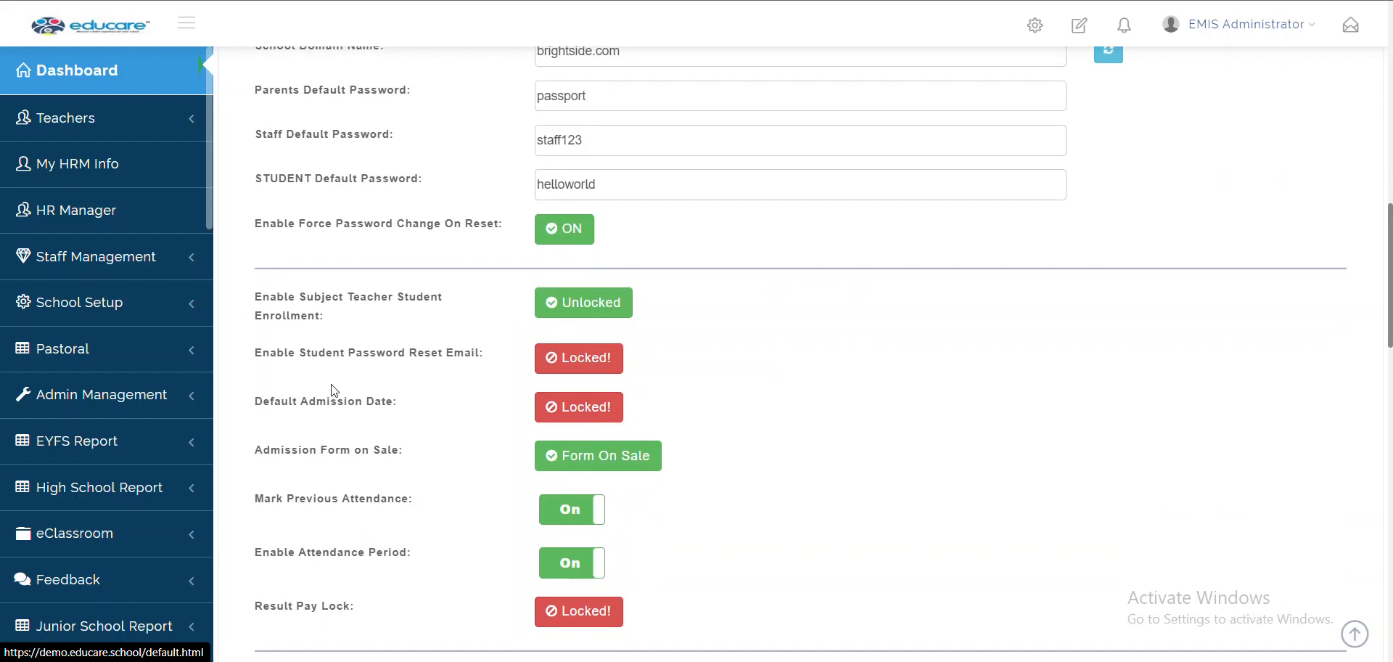
scroll(335, 391, "down", 7)
scroll(336, 501, "down", 8)
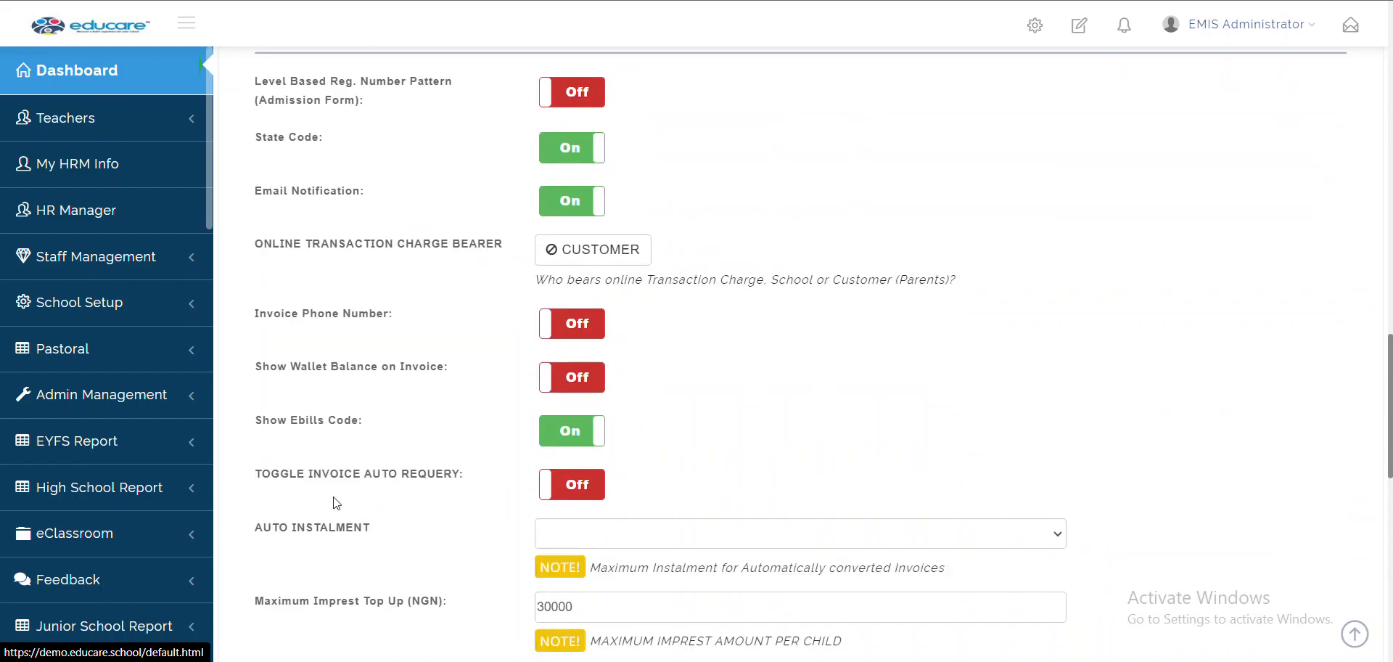
scroll(336, 501, "up", 12)
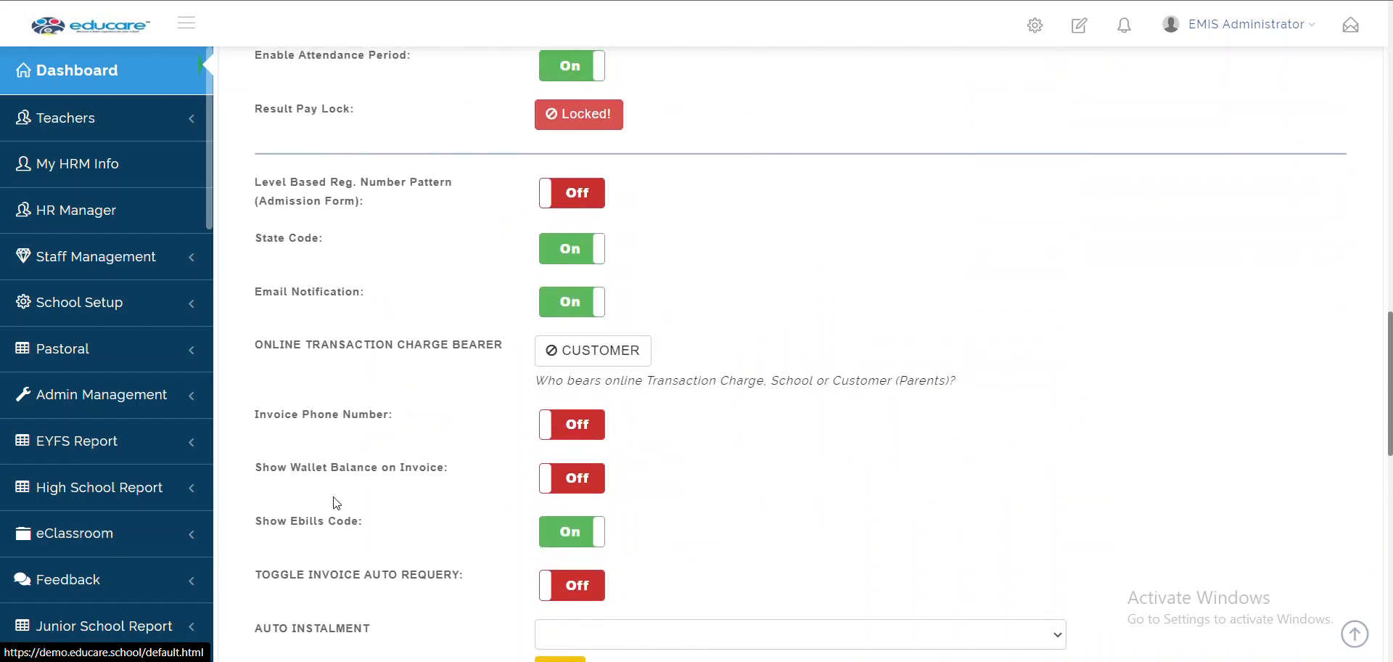
scroll(336, 502, "up", 1)
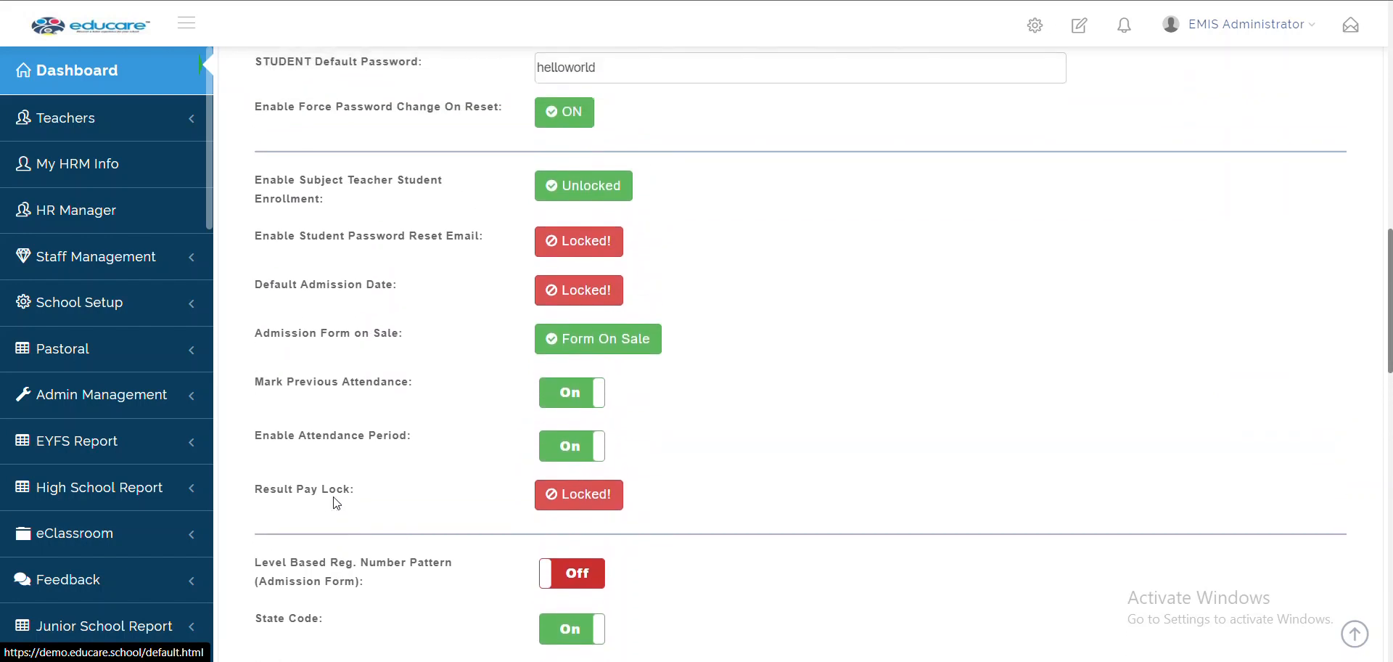
scroll(336, 352, "up", 3)
scroll(337, 339, "up", 1)
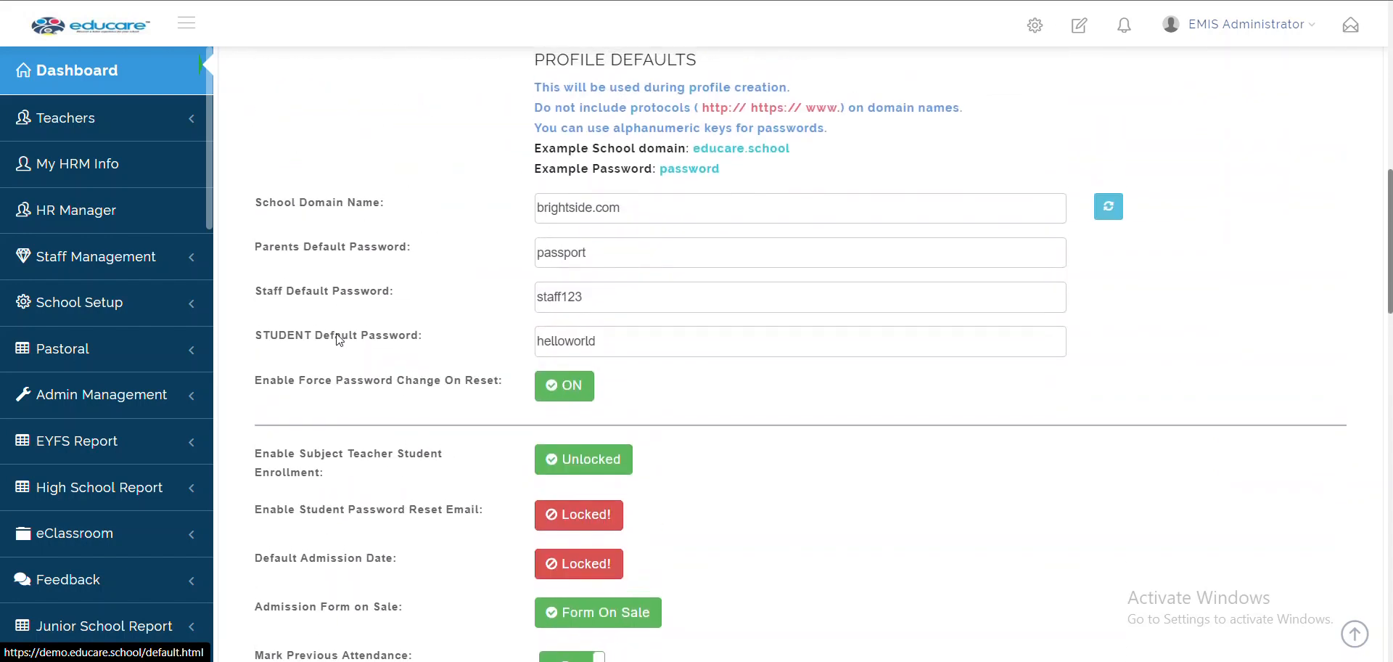
scroll(337, 340, "down", 1)
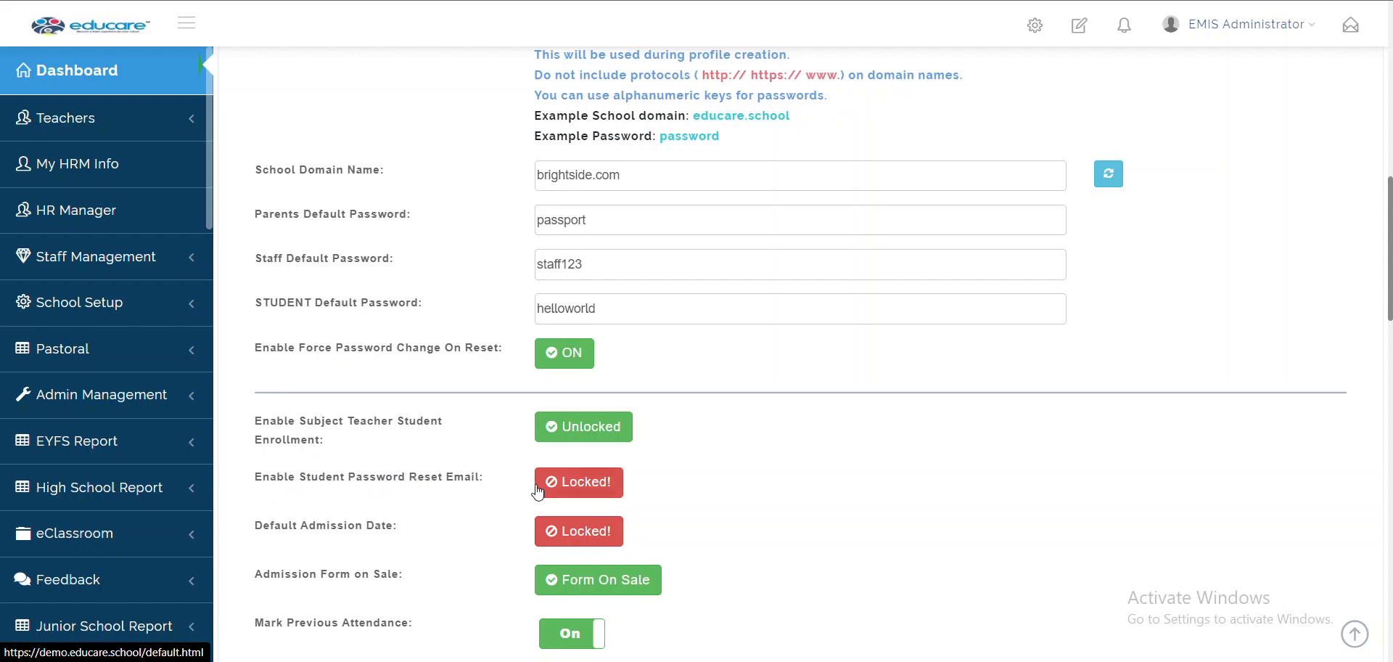
Switch Enable Student Password Reset Email to Unlocked in Profile Defaults and save the changes
left_click(581, 484)
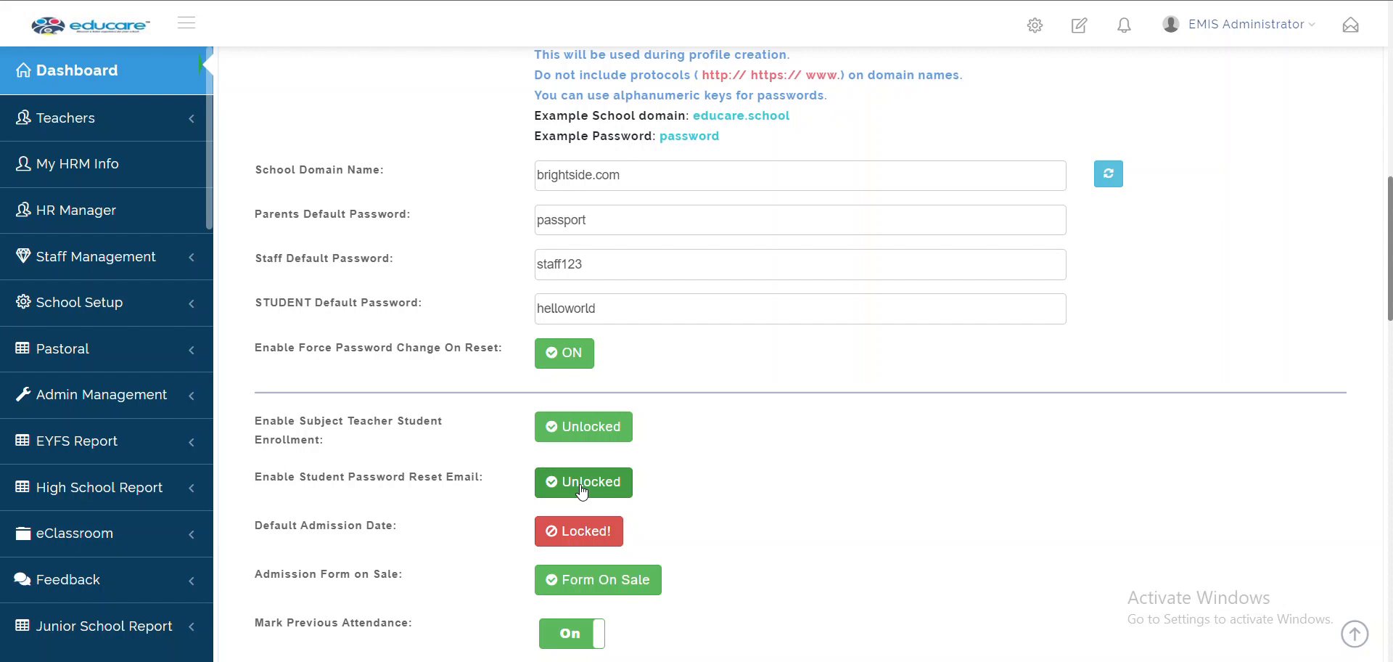
left_click(581, 491)
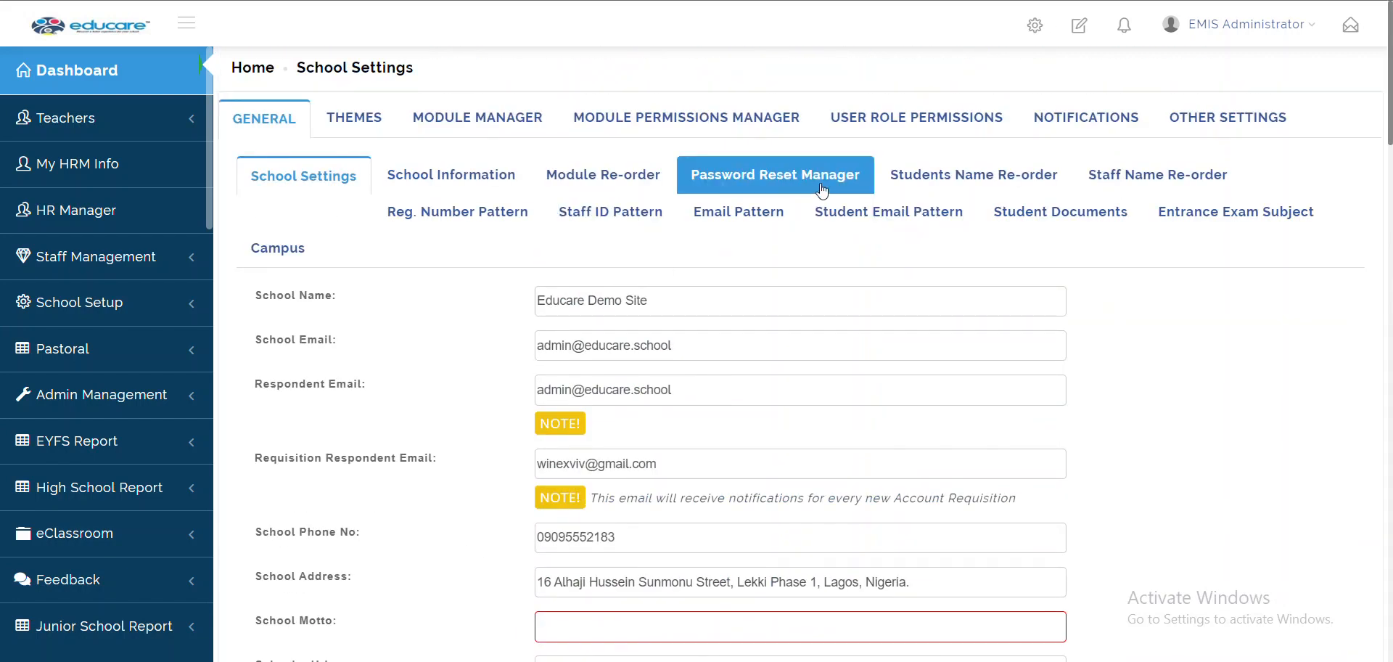
scroll(404, 515, "down", 4)
scroll(406, 517, "down", 7)
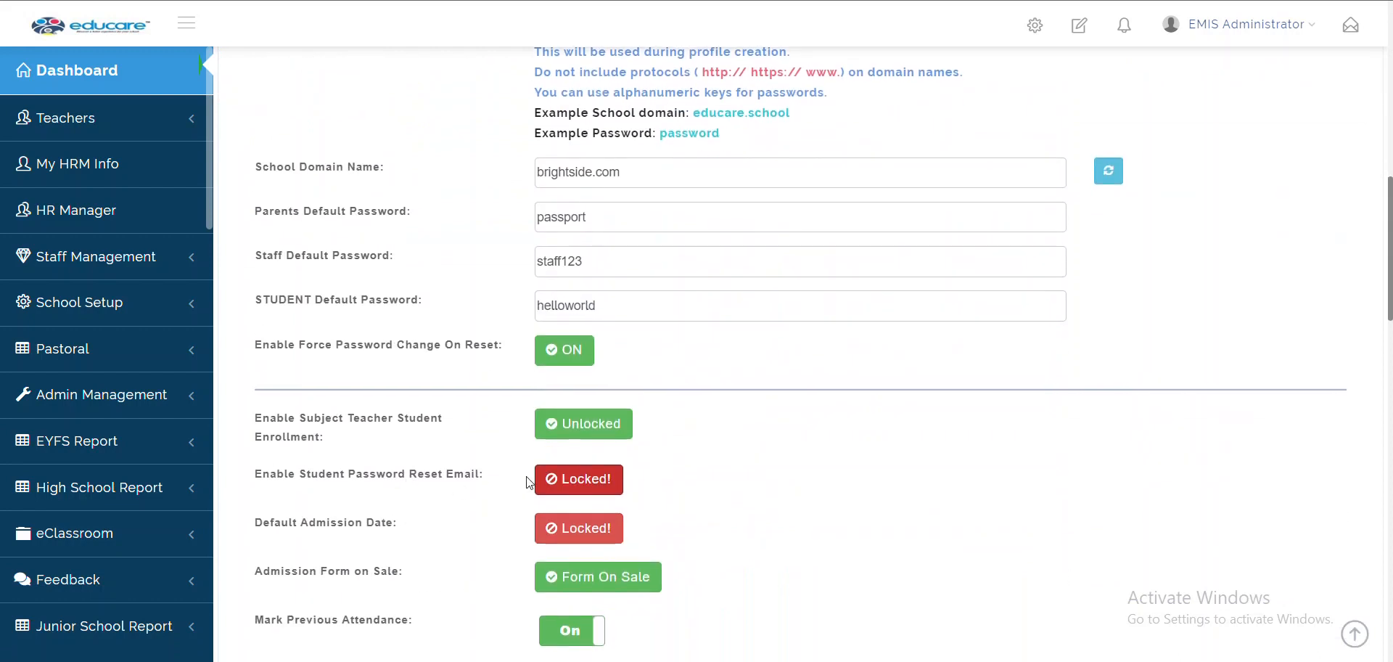
left_click(578, 481)
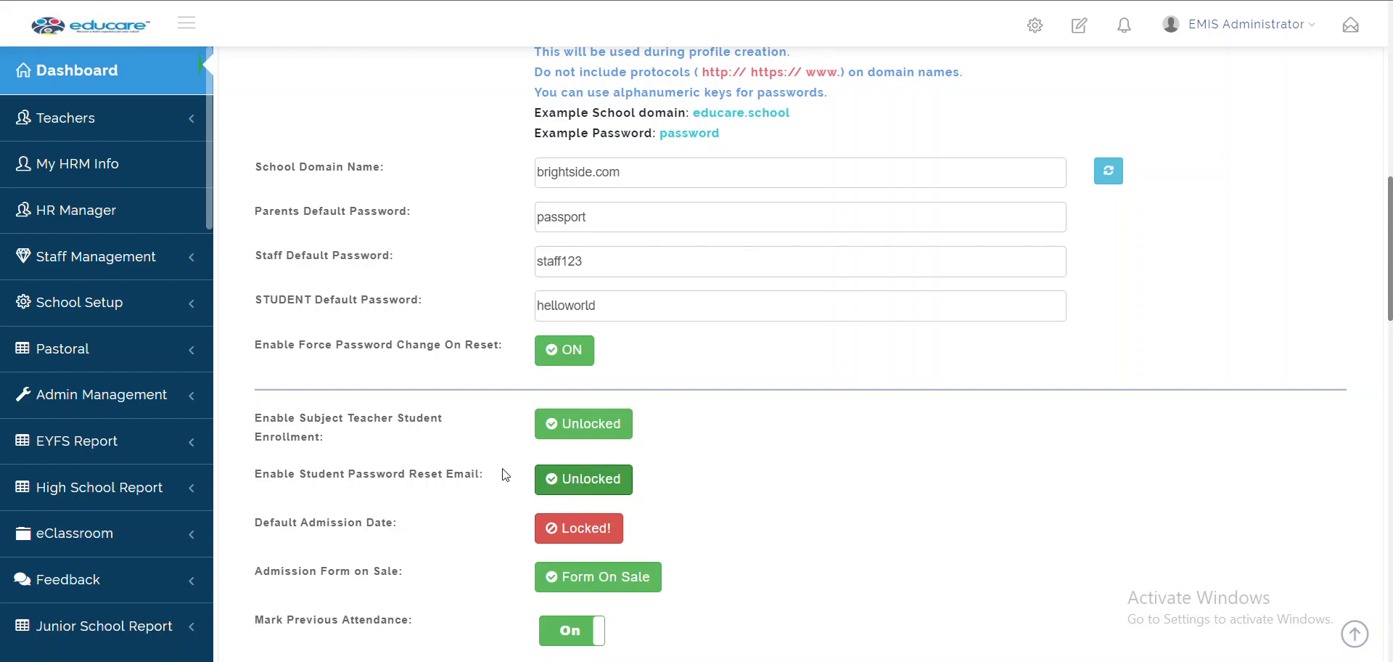
scroll(505, 475, "down", 2)
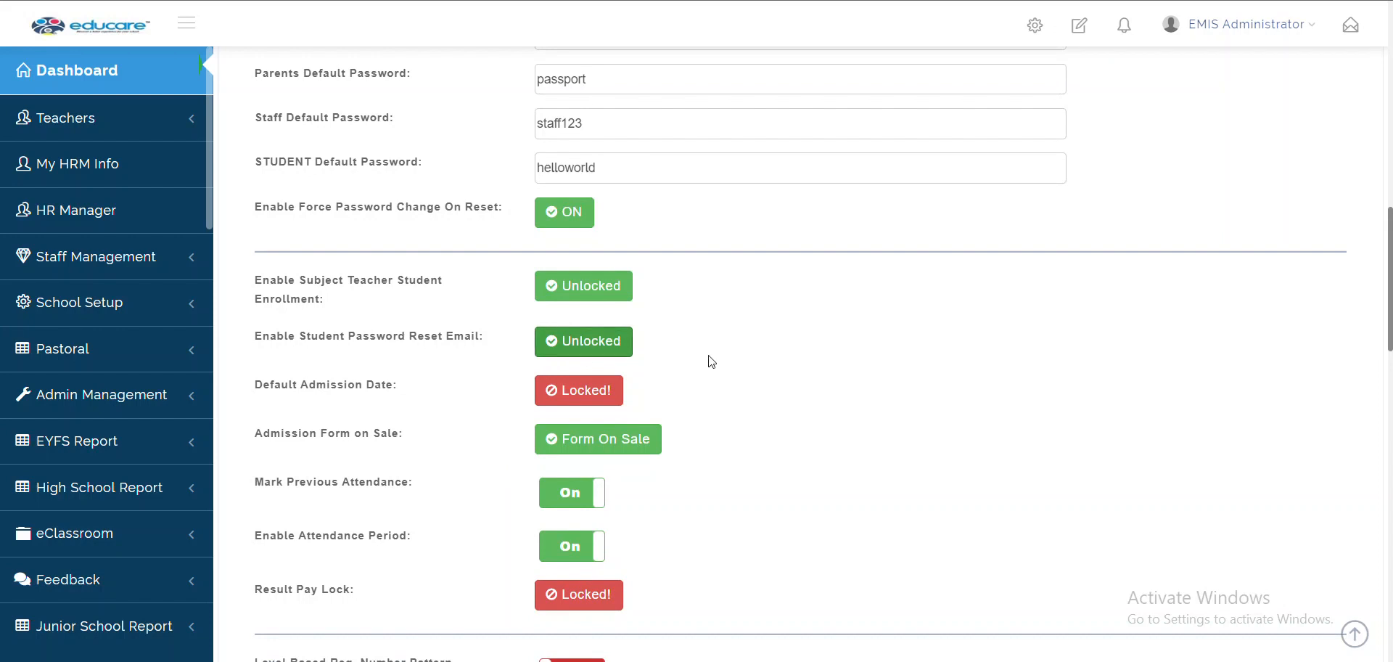
scroll(689, 350, "down", 15)
left_click(609, 557)
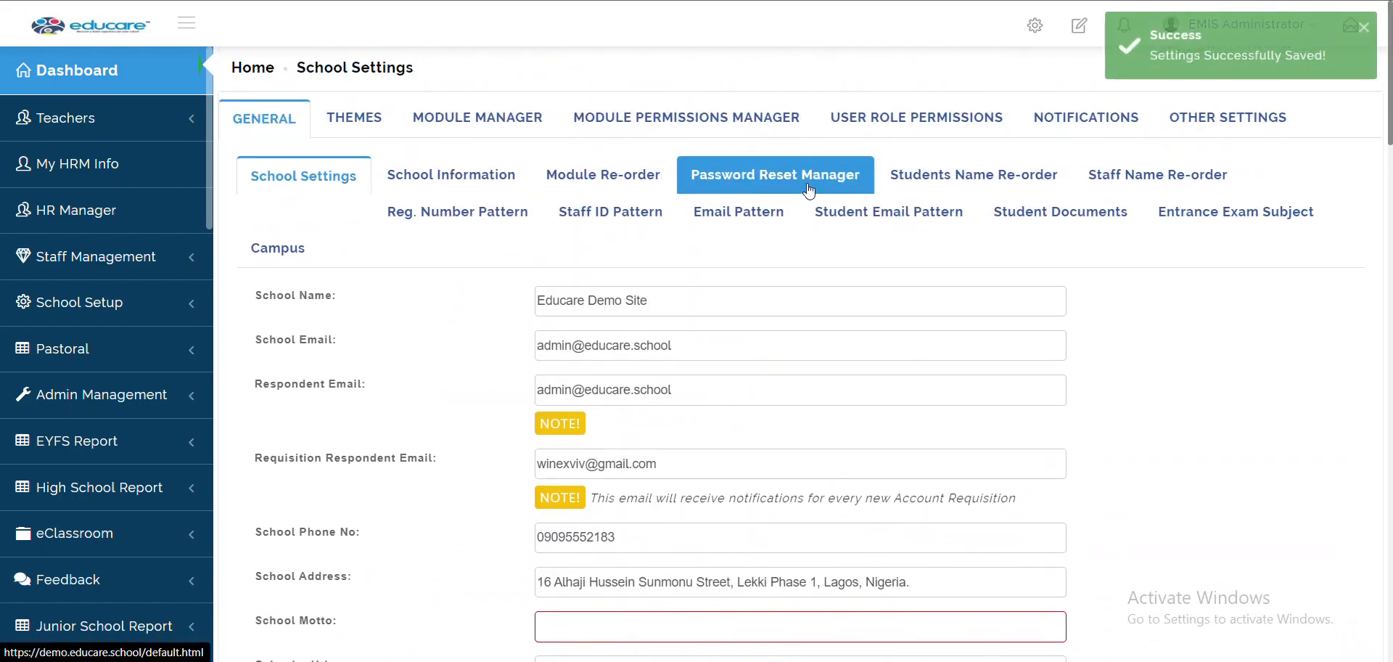
View the empty Password Reset Manager, then the Student Name Format (Surname, First Name, Other Names)
left_click(809, 190)
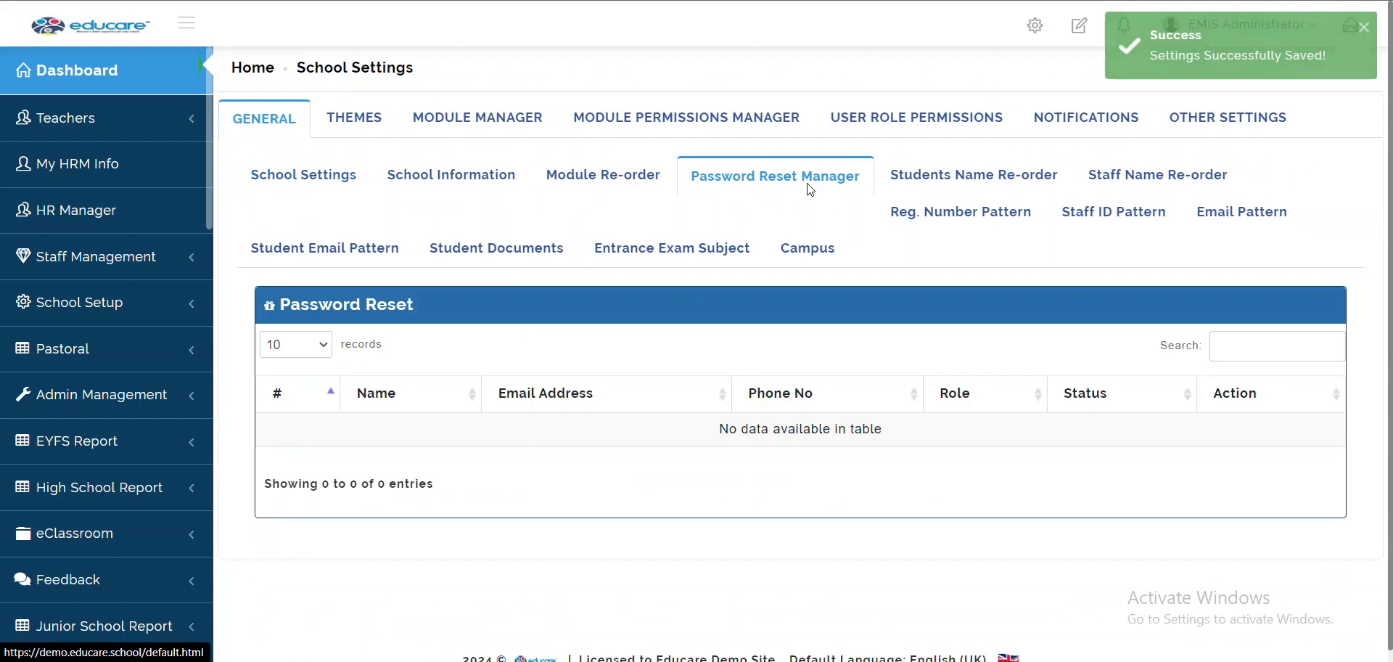
left_click(903, 182)
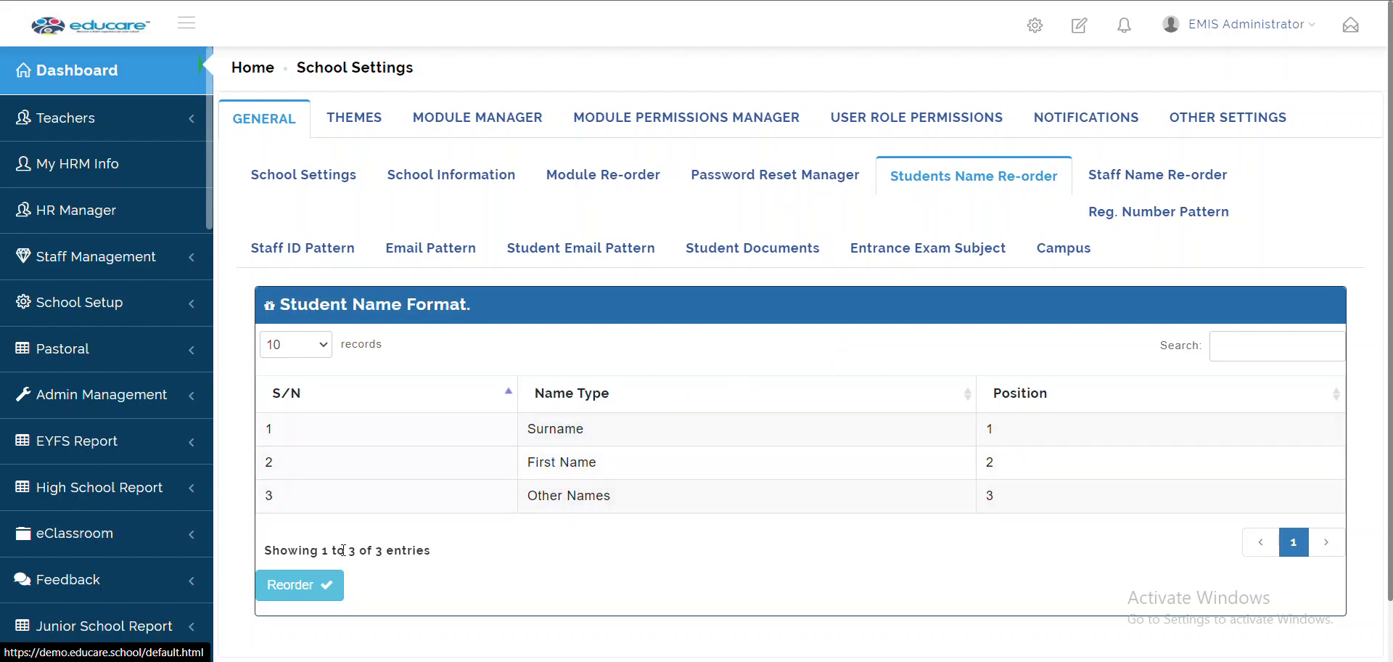
Save the student name order as Surname, First Name, Other Names, then view Staff Name Re-order
left_click(319, 584)
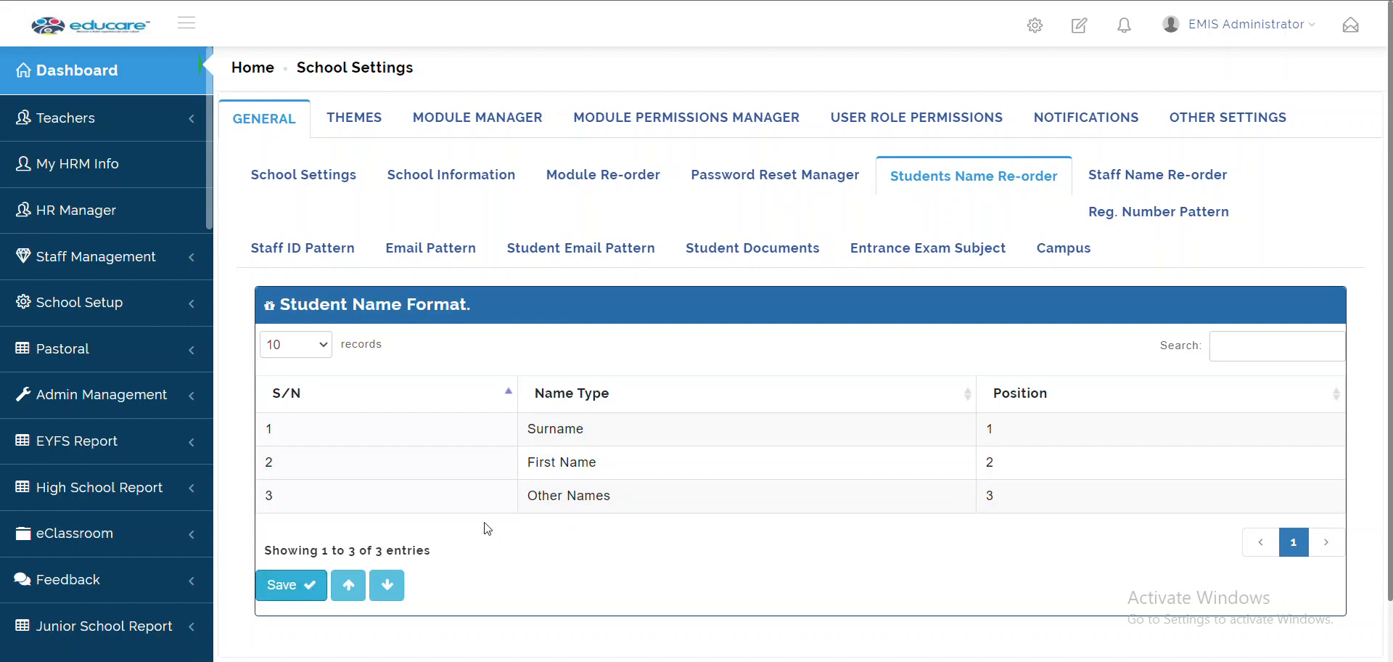
left_click(528, 504)
left_click(356, 584)
left_click(355, 584)
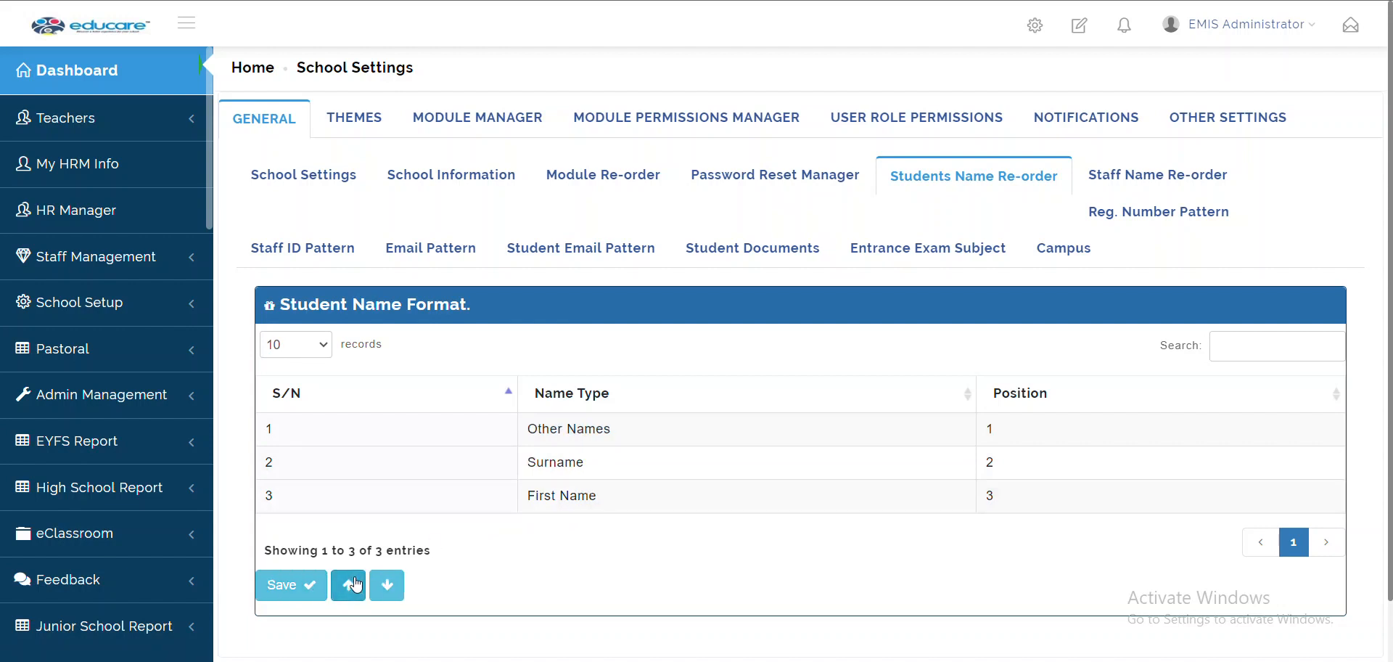
left_click(387, 584)
left_click(387, 584)
left_click(310, 587)
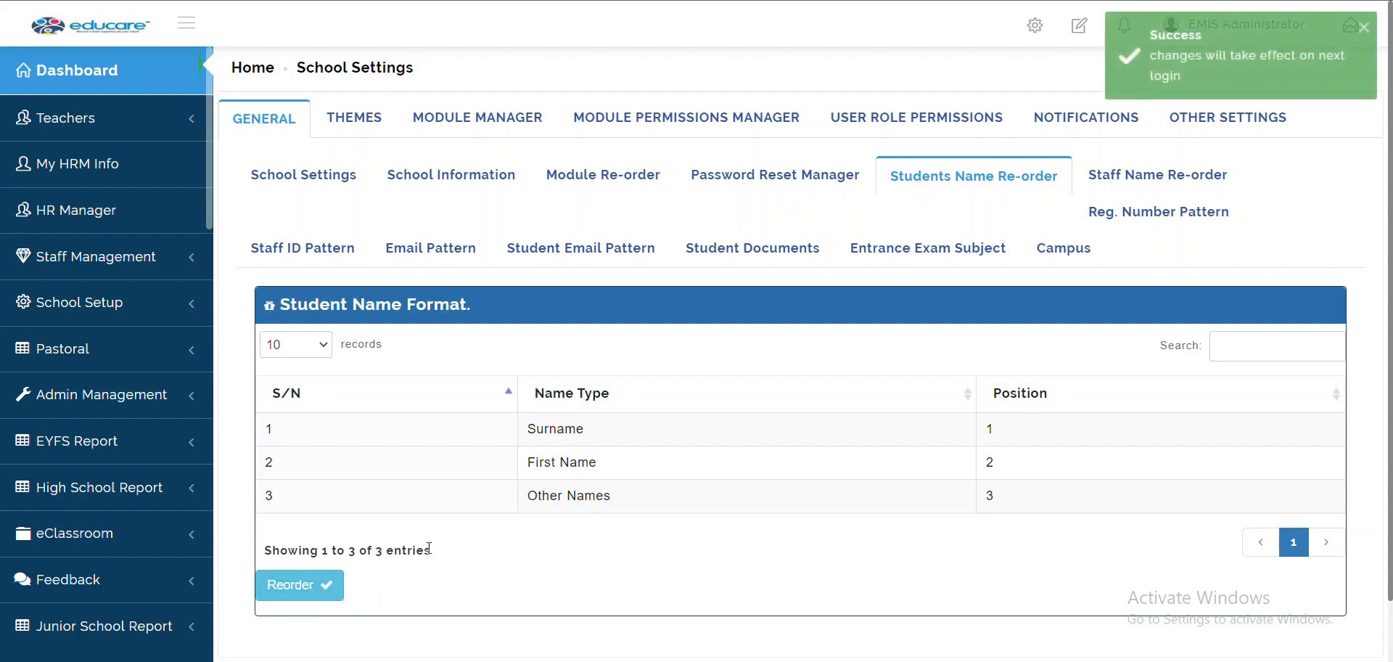
left_click(1138, 185)
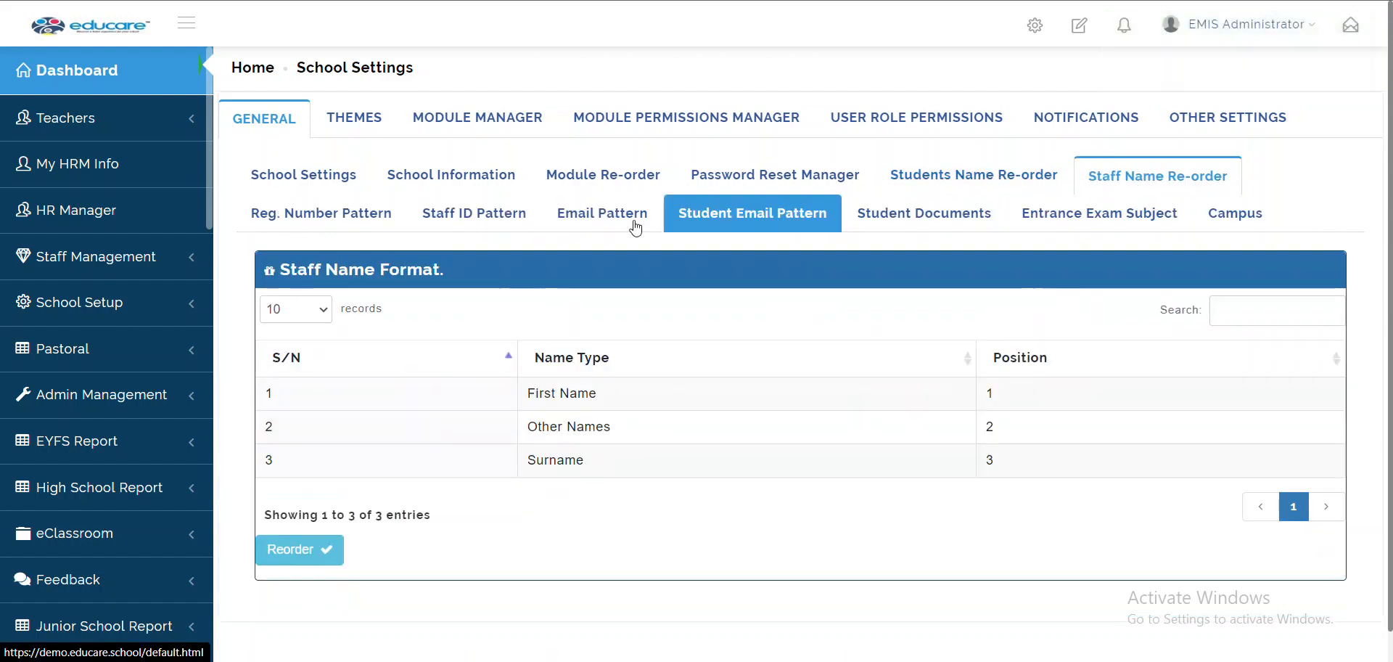
Open Reg. Number Pattern and load Educare Junior School's pattern BB0001
left_click(378, 227)
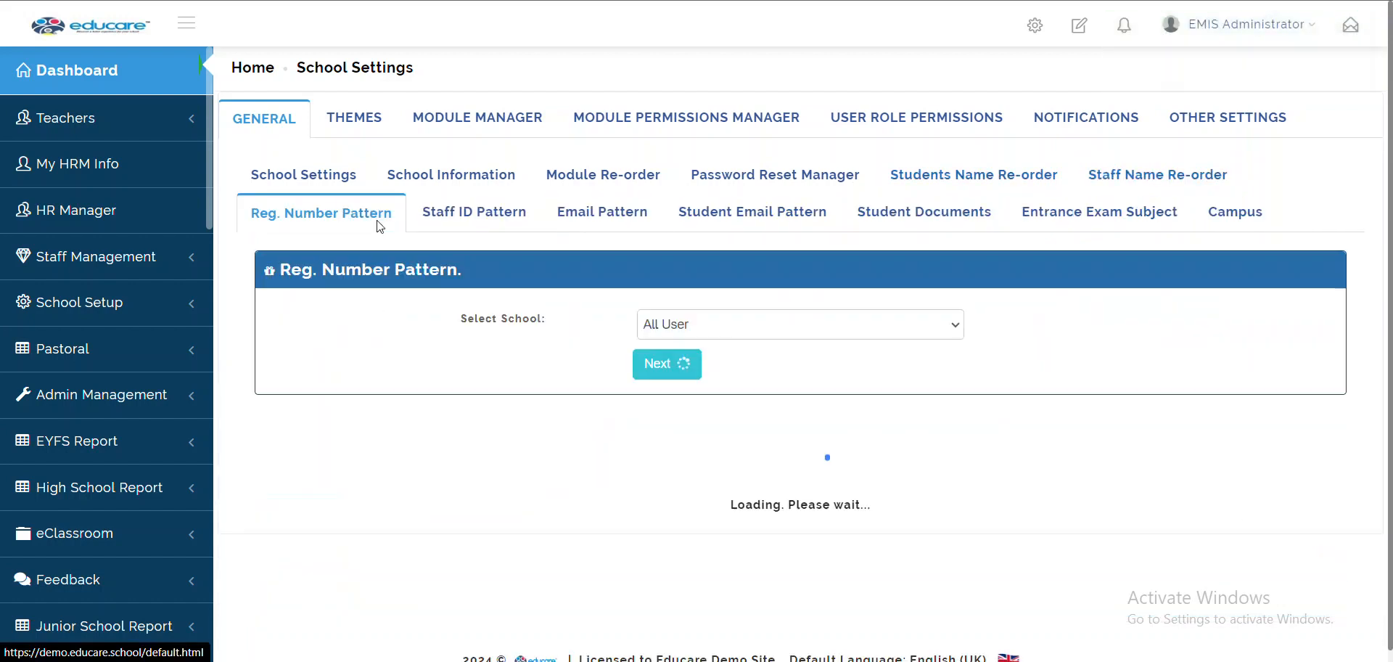
scroll(508, 501, "down", 3)
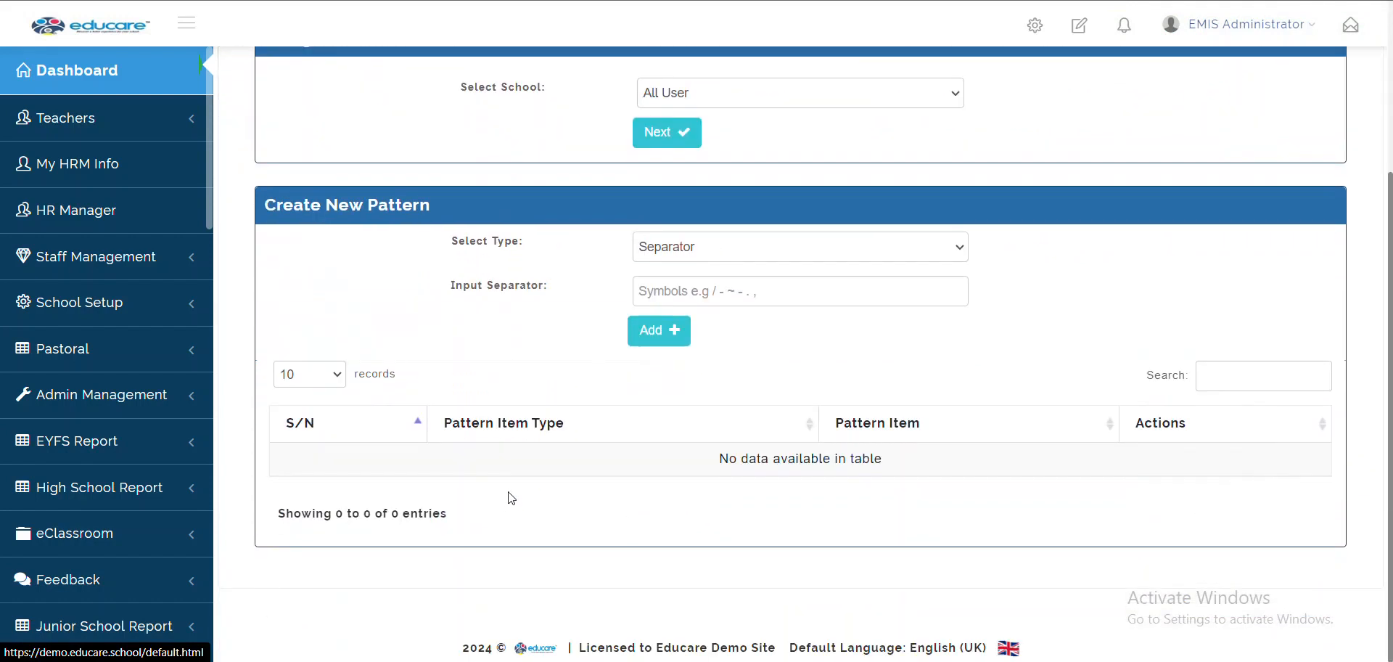
scroll(511, 398, "up", 1)
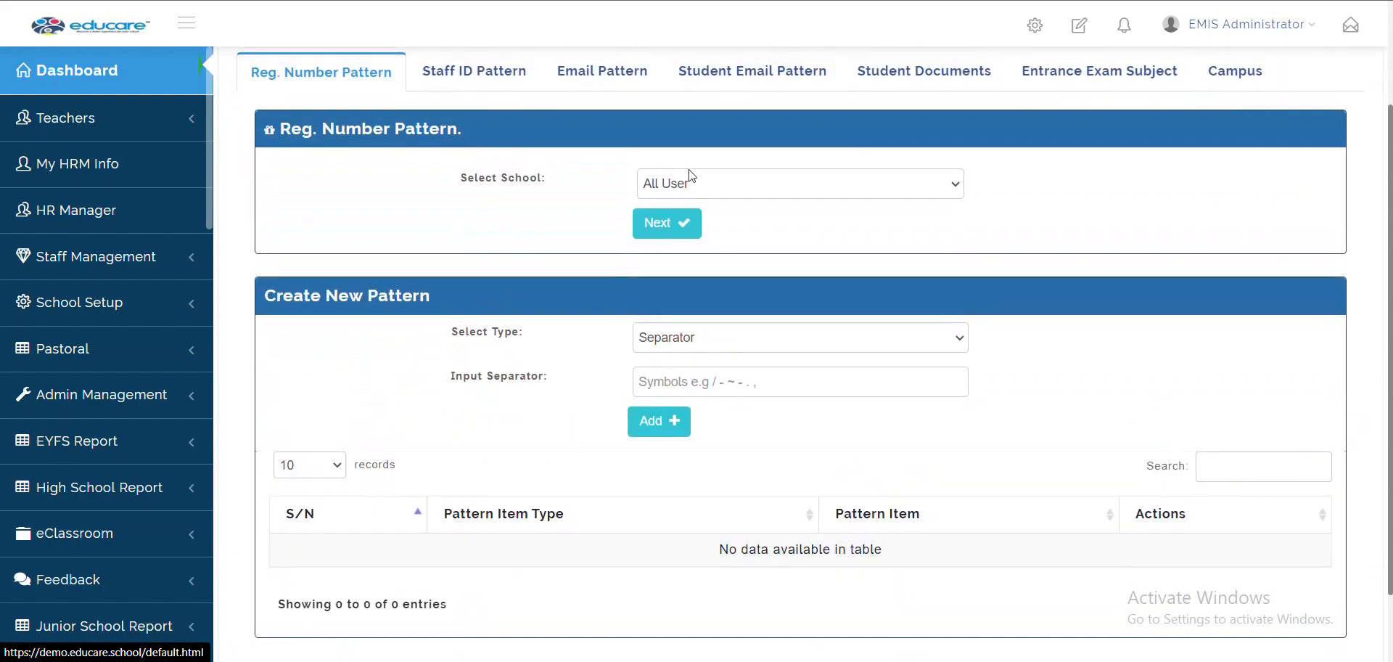
left_click(702, 182)
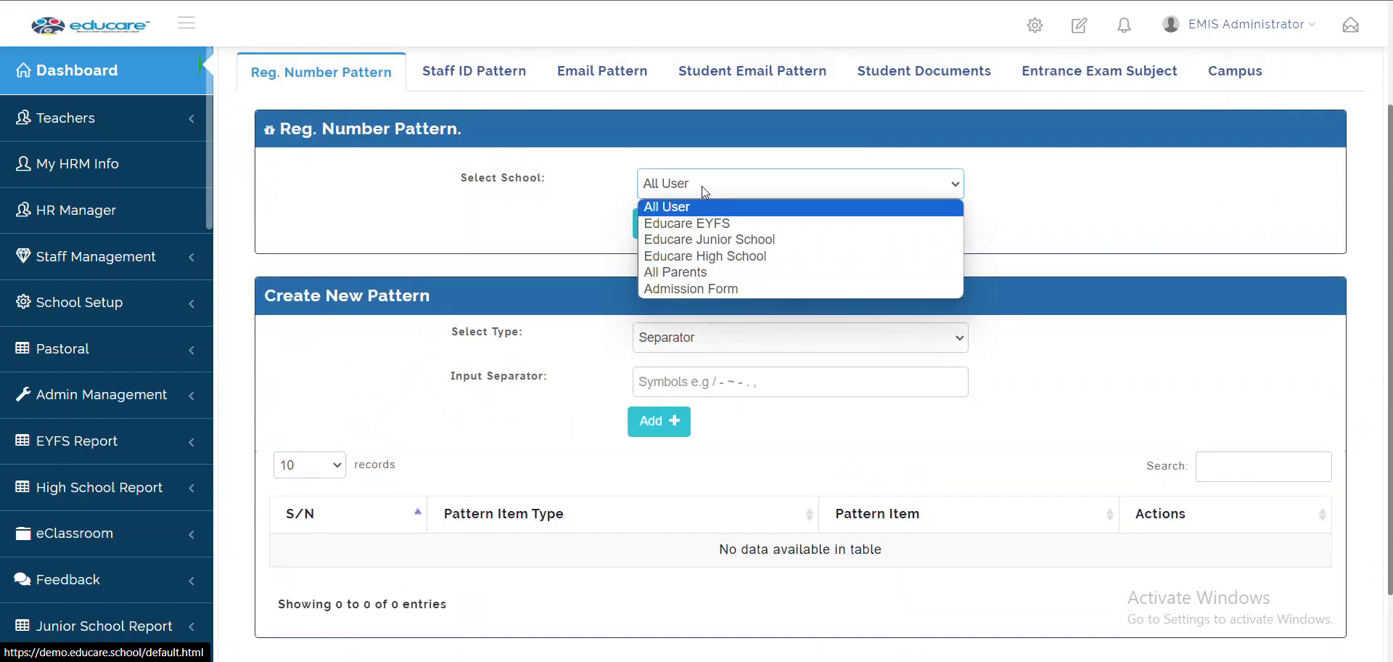
left_click(533, 231)
left_click(655, 185)
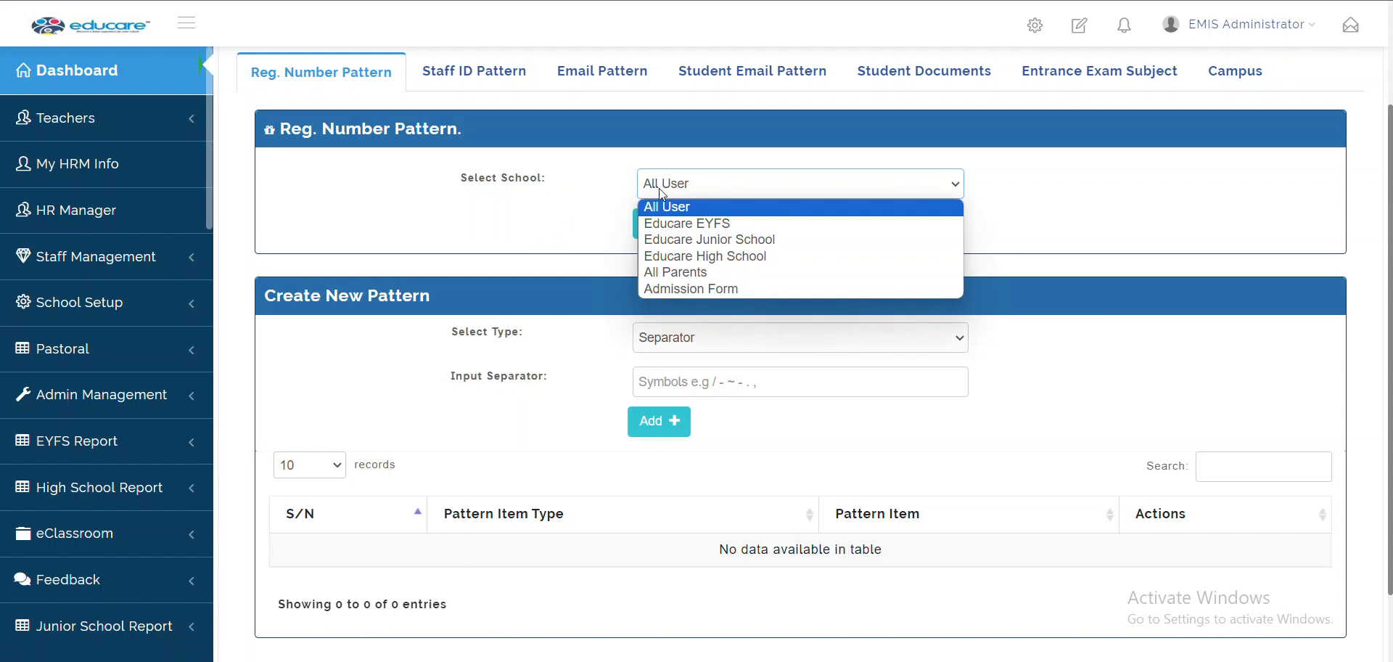
left_click(715, 241)
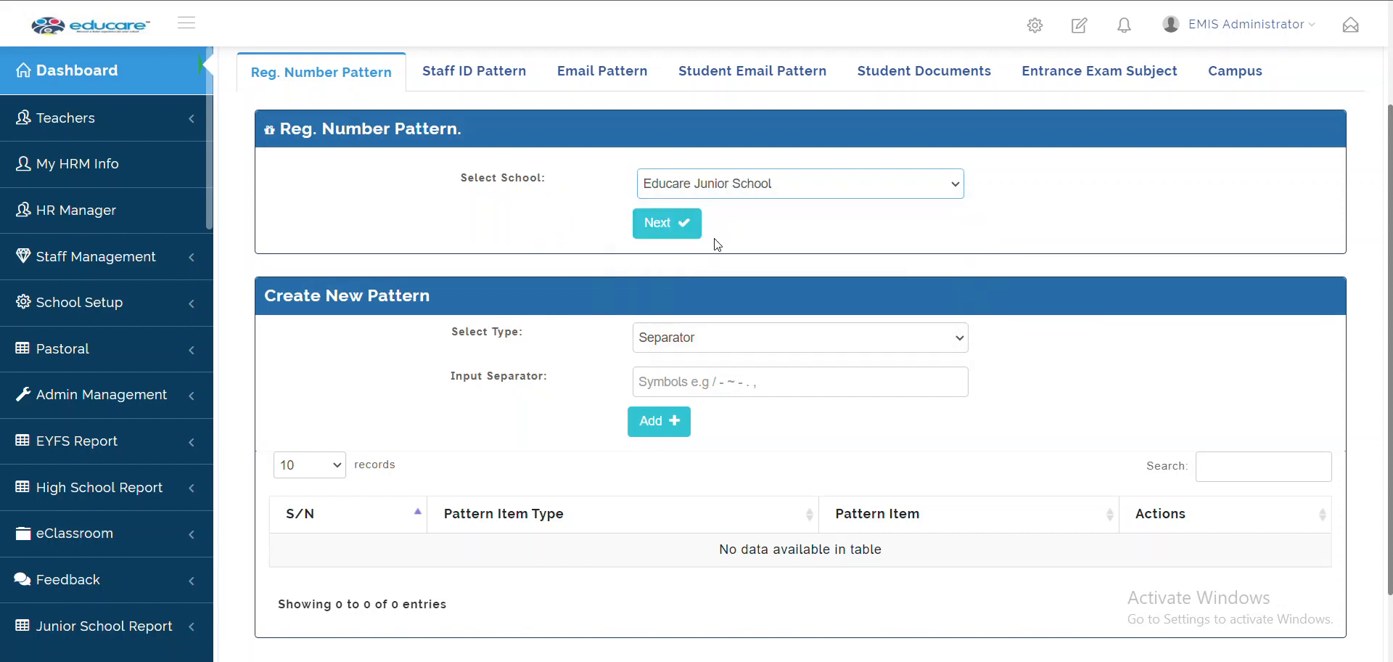
left_click(669, 223)
Set the new pattern item's type to Date Format with the YYYY year format
scroll(759, 420, "down", 3)
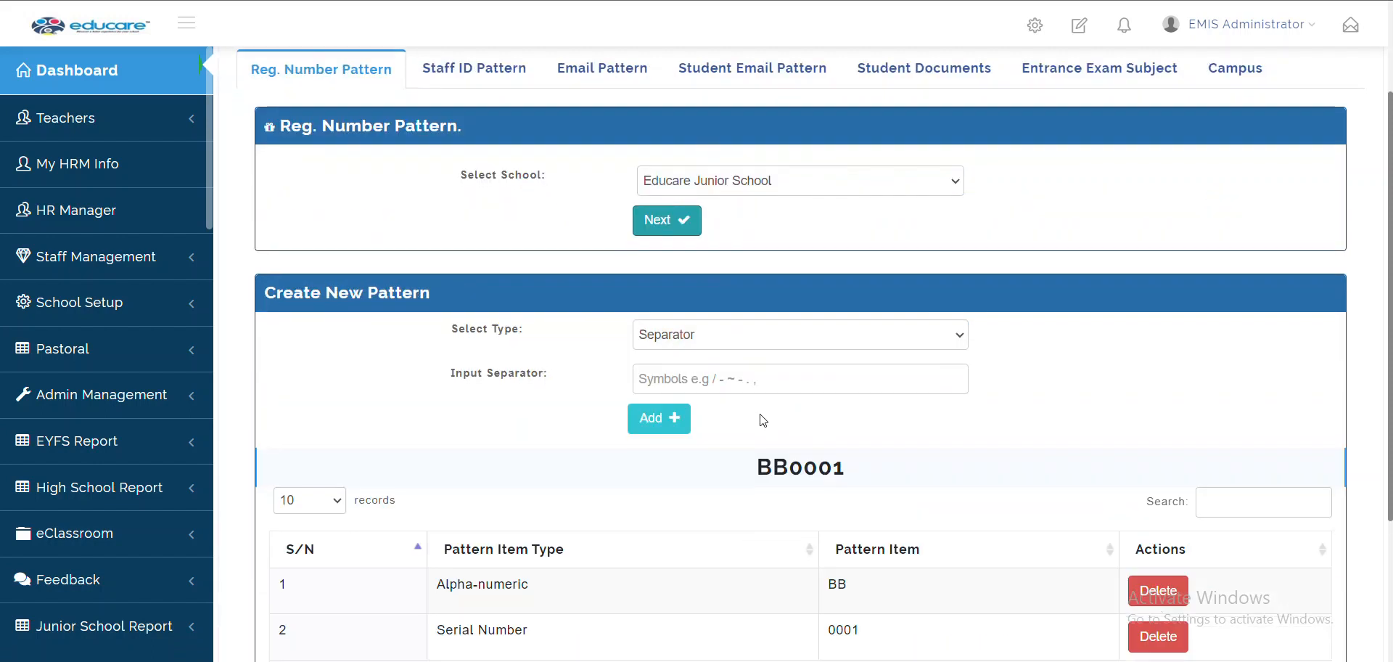
left_click(717, 257)
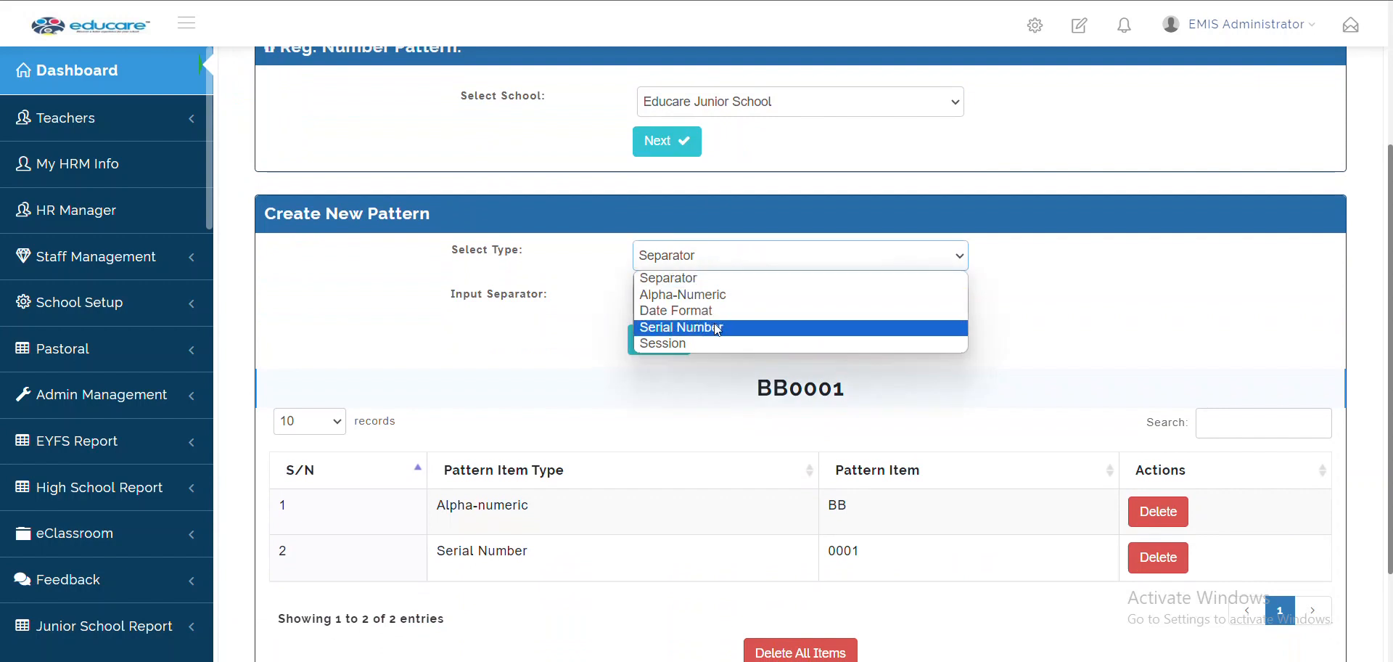
scroll(984, 426, "down", 1)
left_click(973, 423)
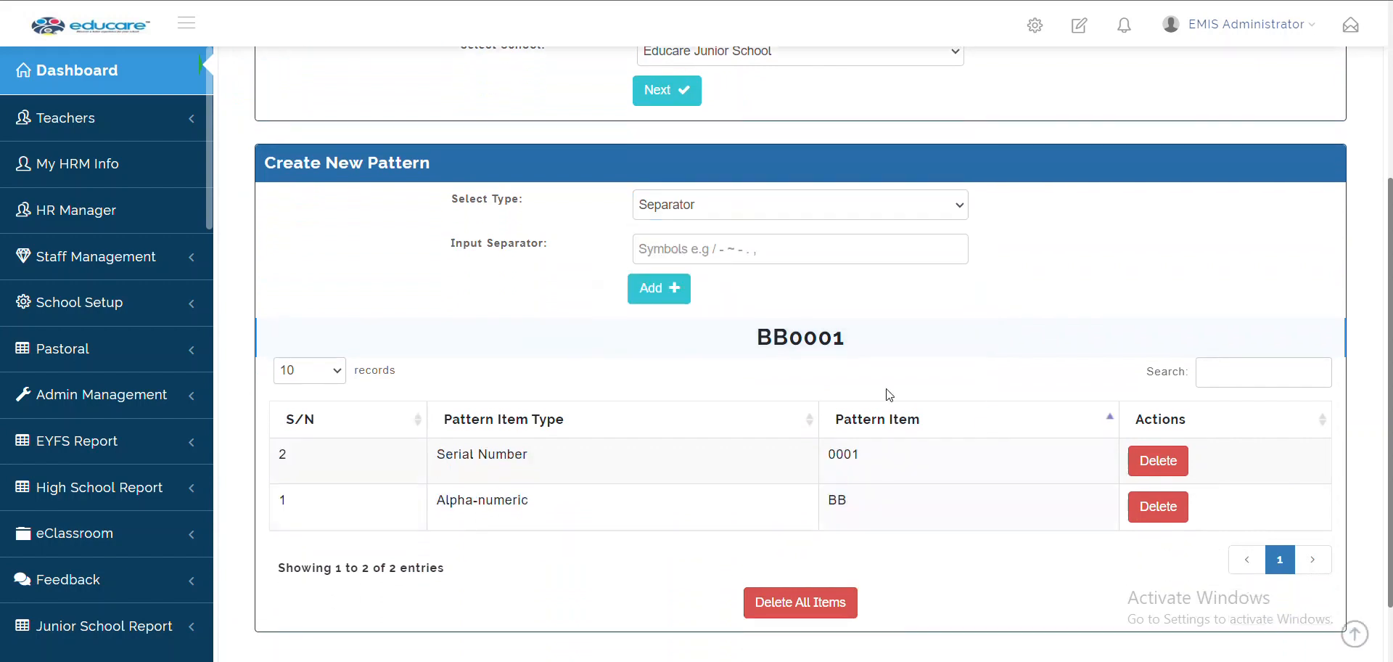
left_click(688, 207)
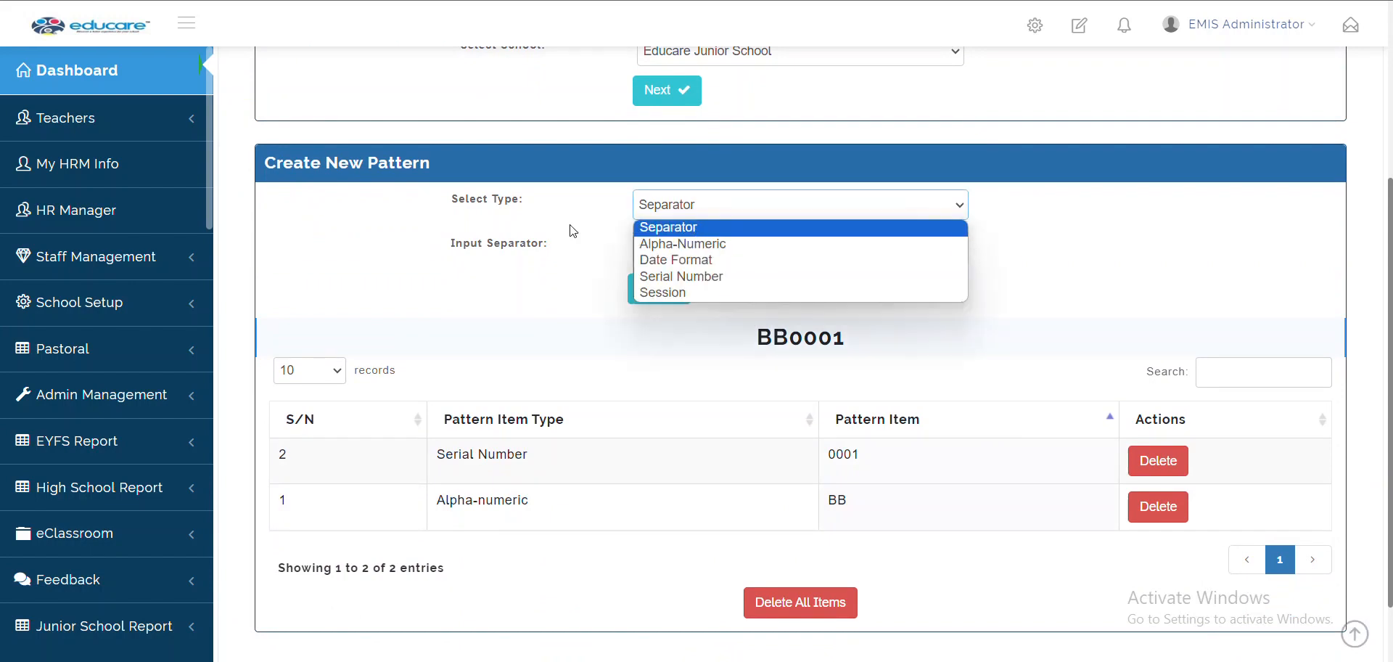
left_click(655, 227)
left_click(681, 246)
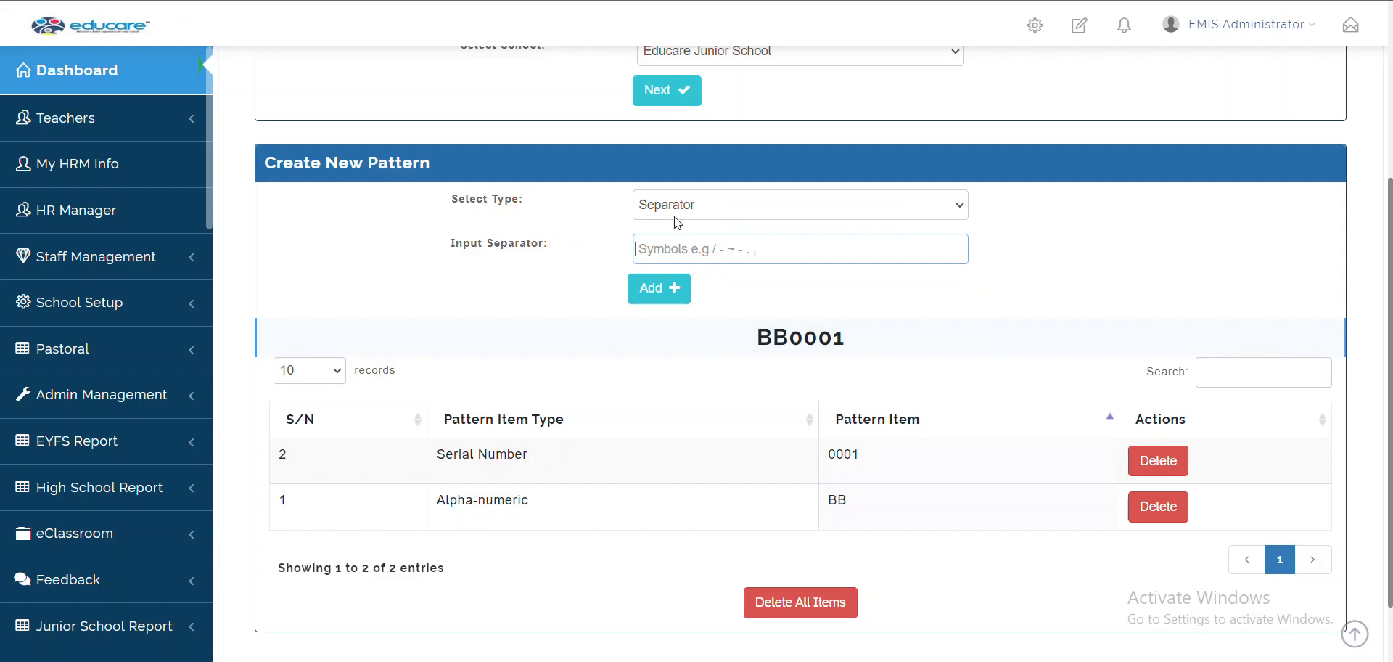
left_click(677, 210)
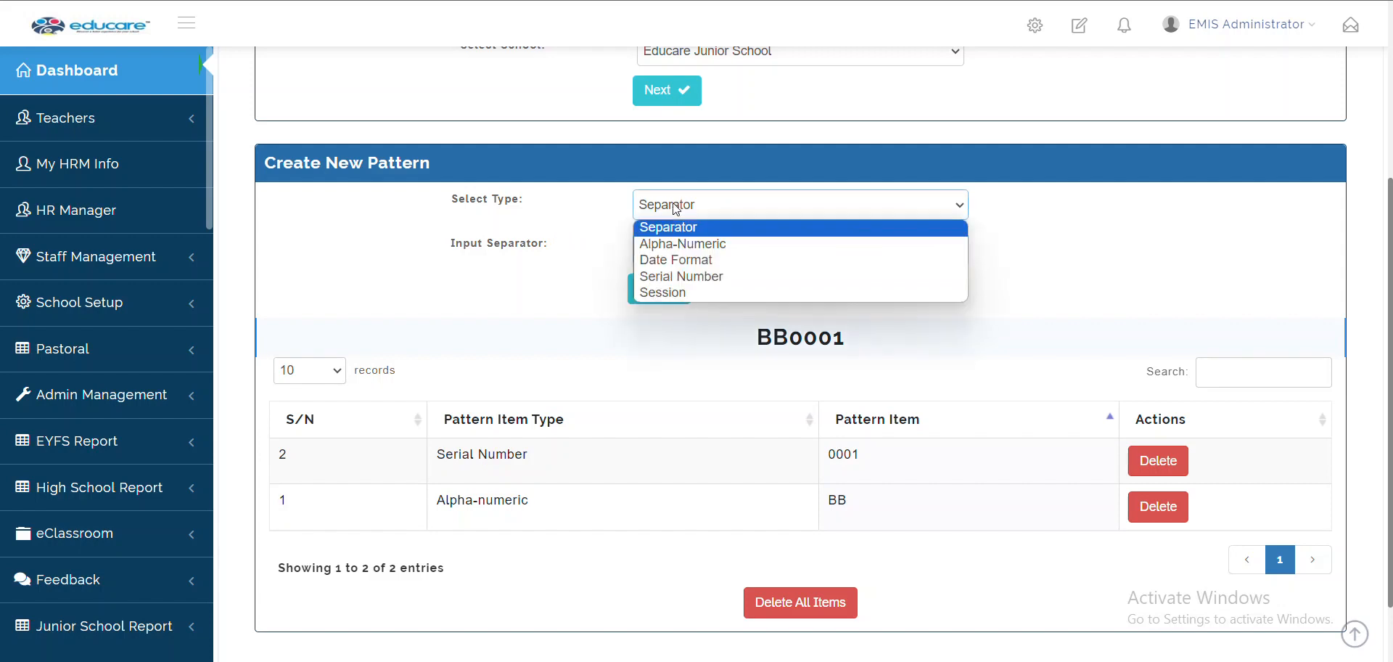
left_click(671, 247)
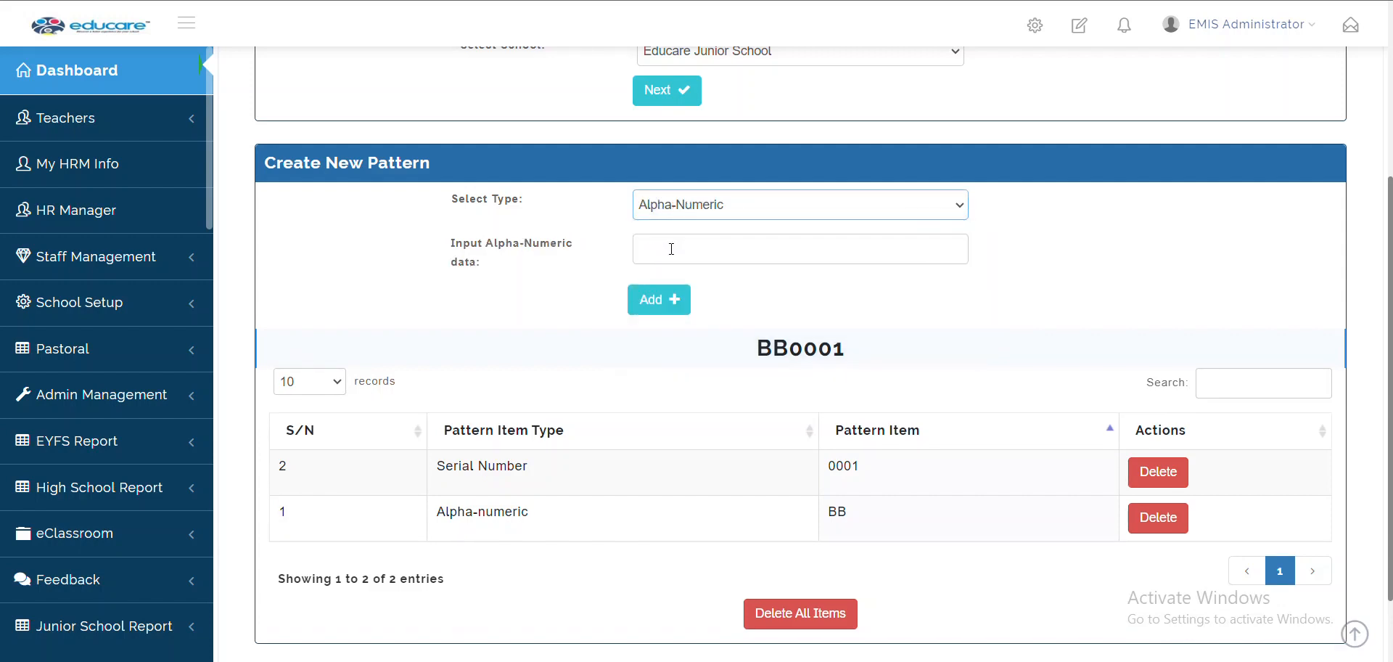
left_click(641, 198)
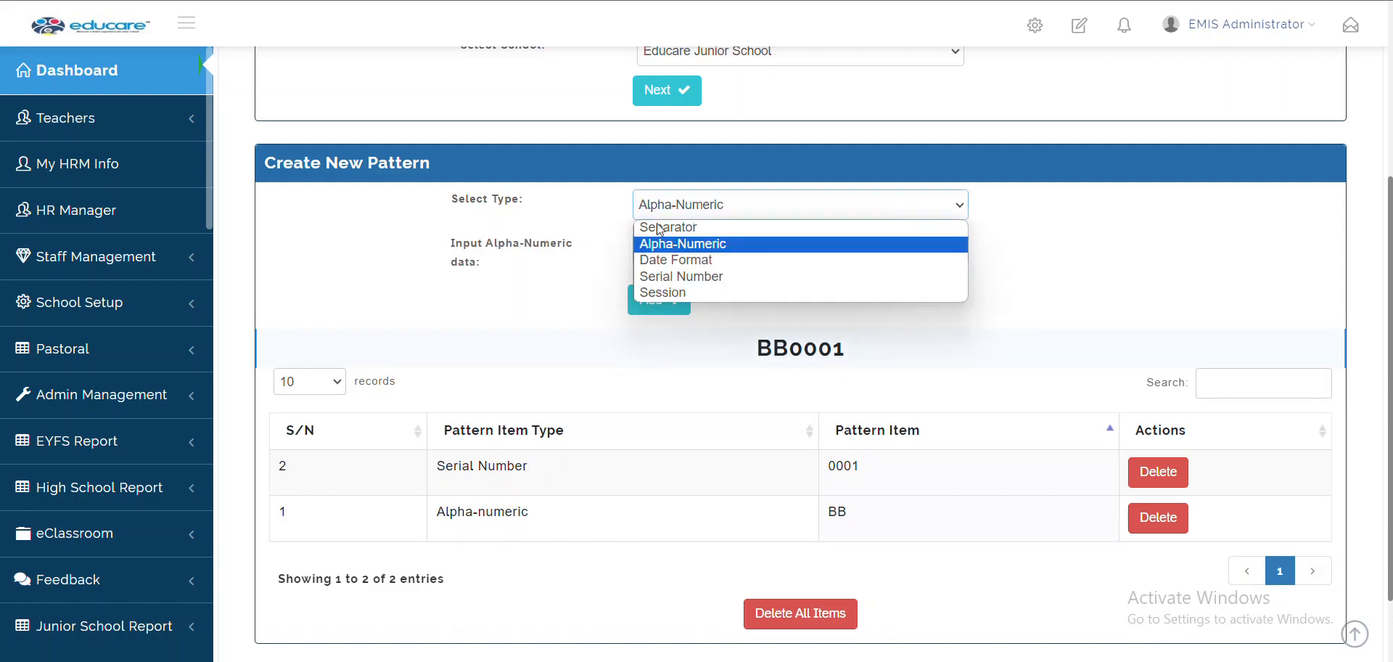
left_click(669, 260)
left_click(682, 257)
left_click(550, 263)
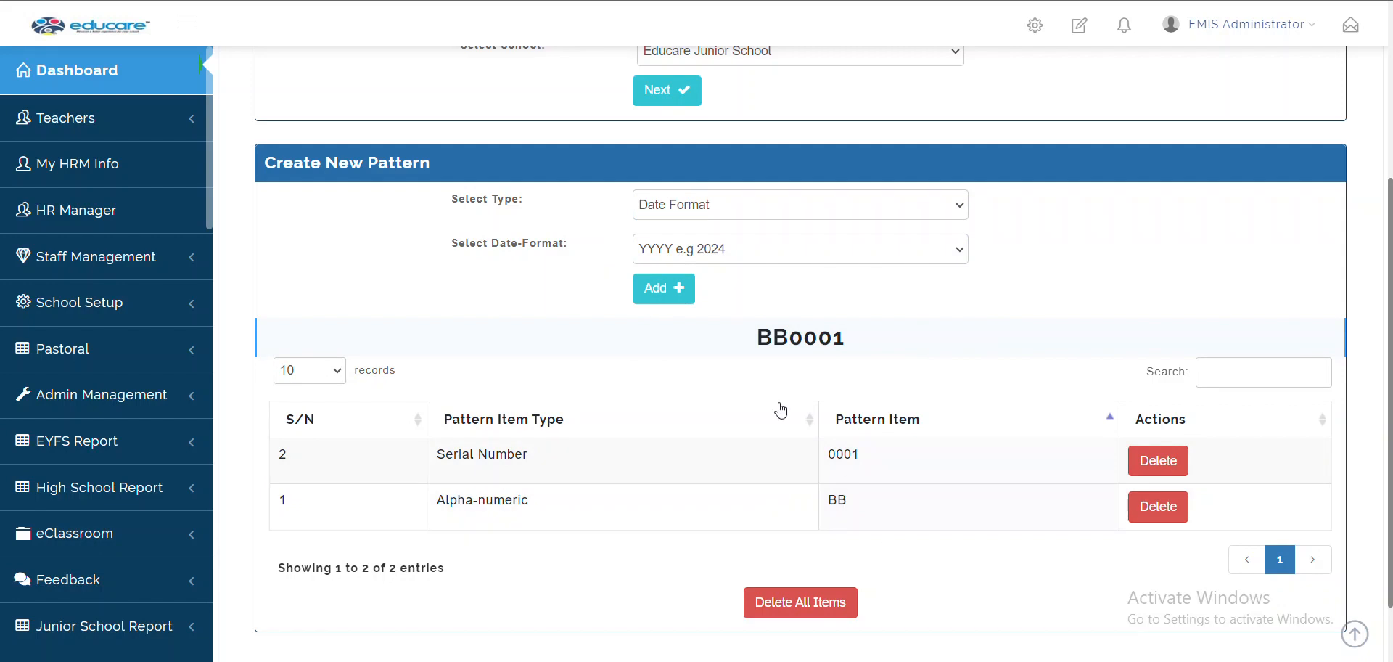
scroll(781, 407, "up", 4)
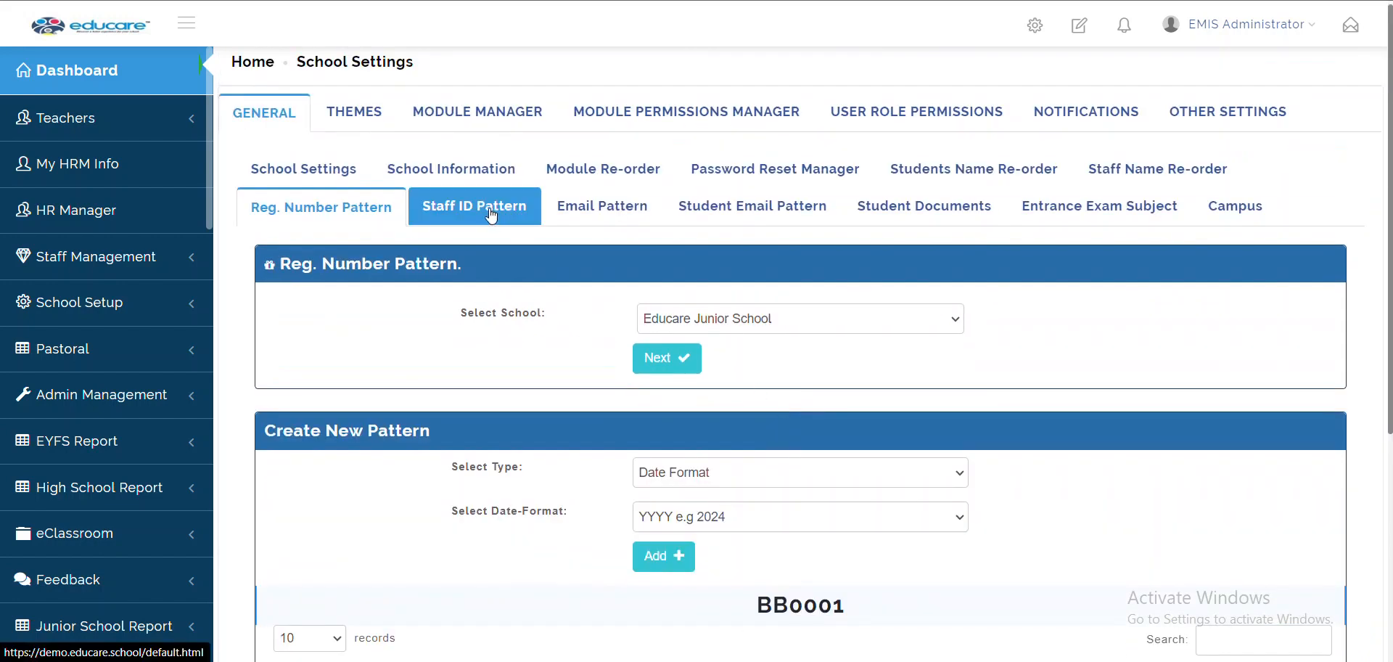
Look over the Staff ID Pattern, then open the Email Pattern (First Name and Surname, both Full)
left_click(491, 215)
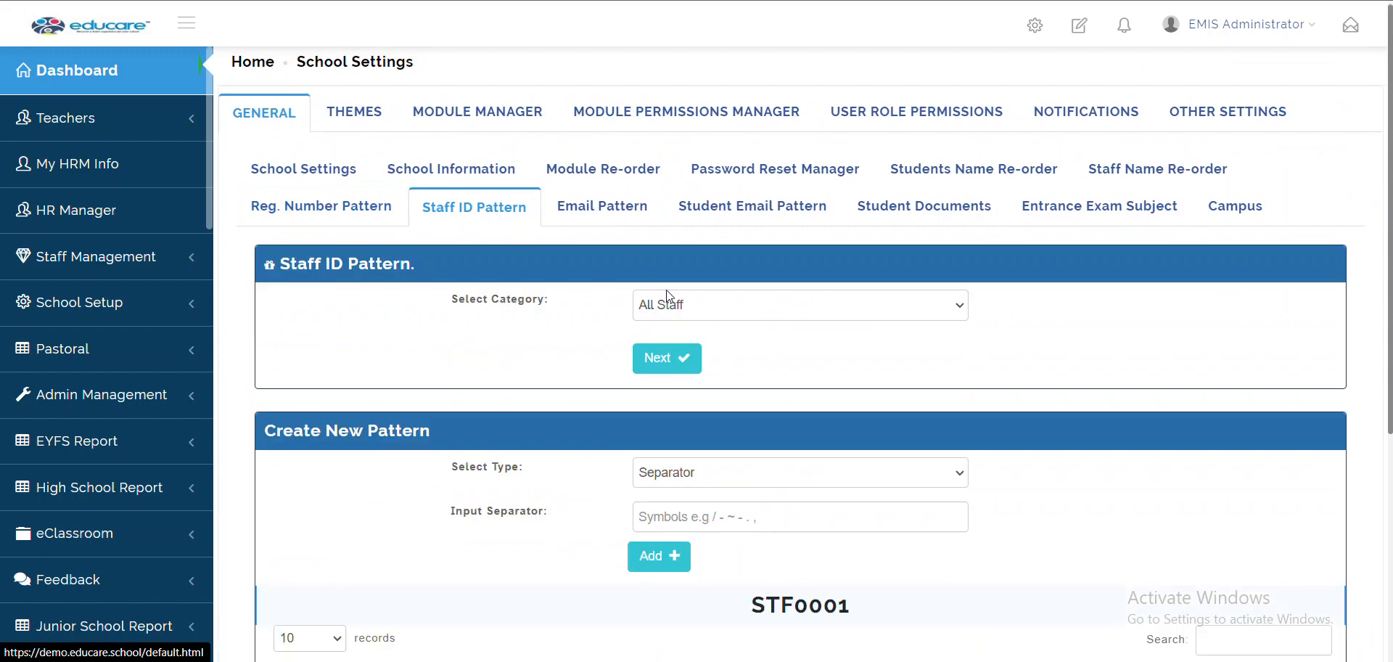
scroll(786, 544, "down", 4)
scroll(783, 544, "up", 4)
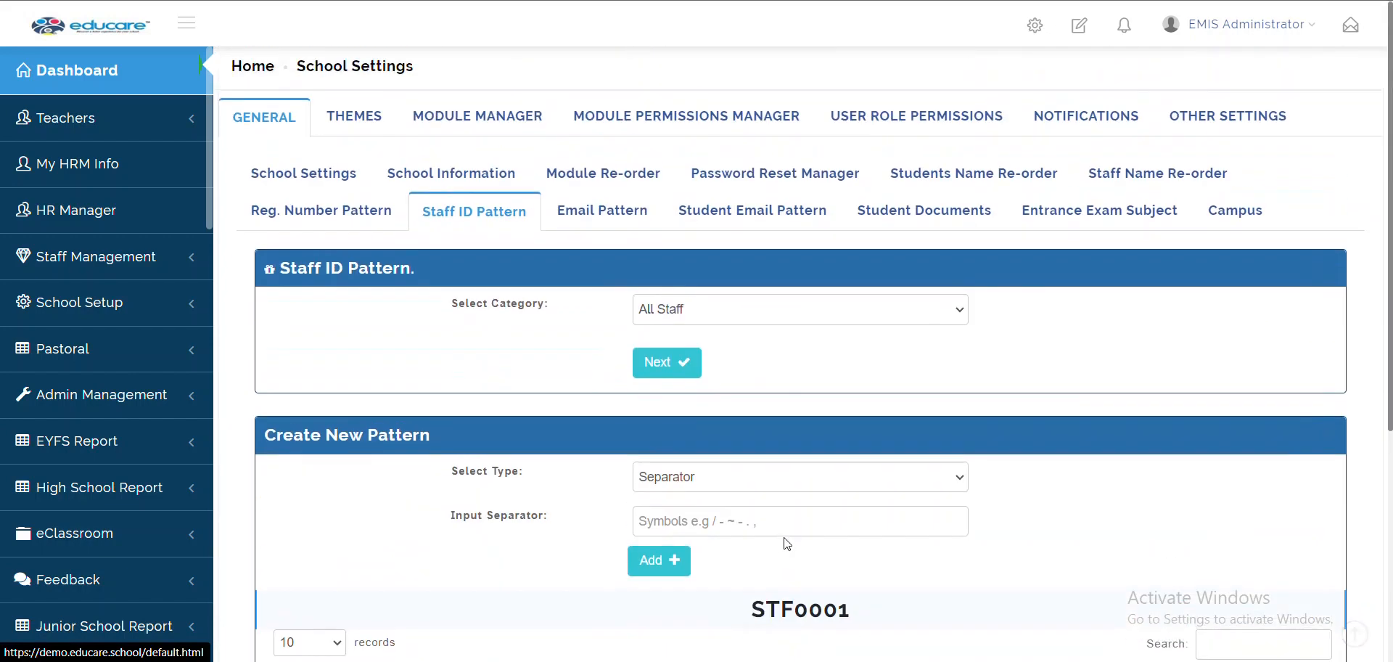
left_click(581, 212)
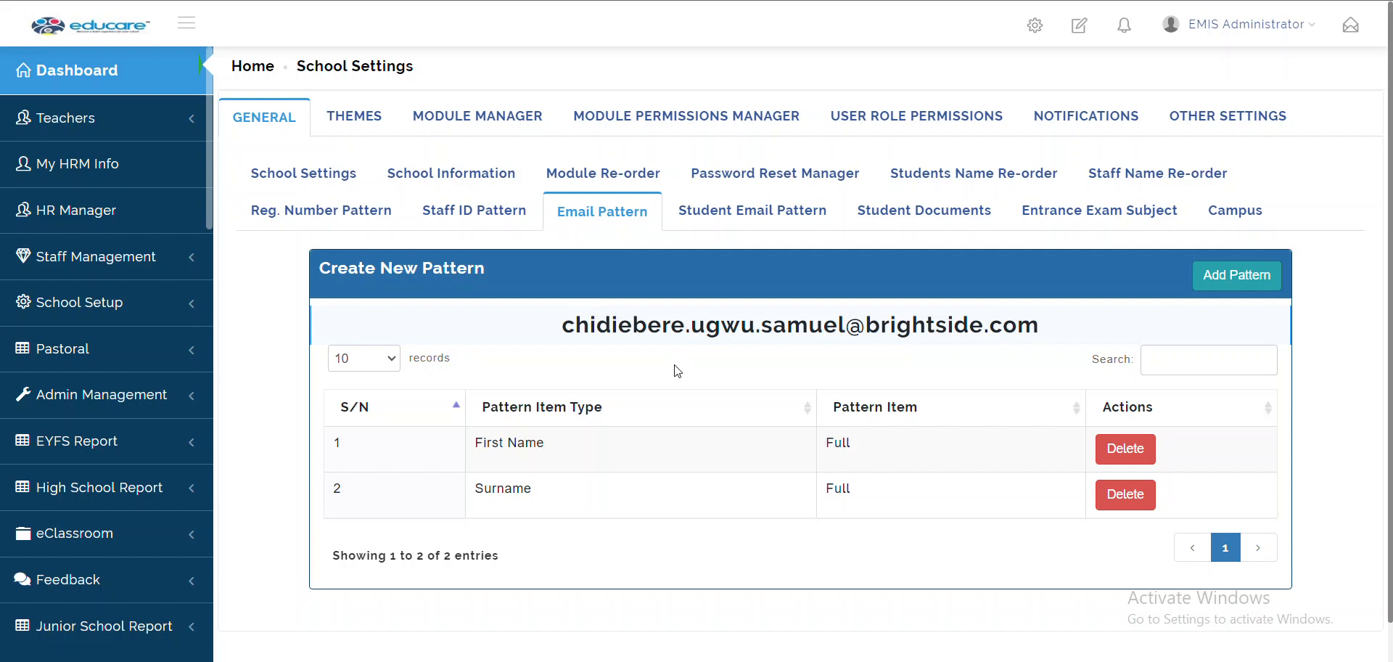
Delete the existing First Name and Surname items and add Surname / Full
left_click(1126, 460)
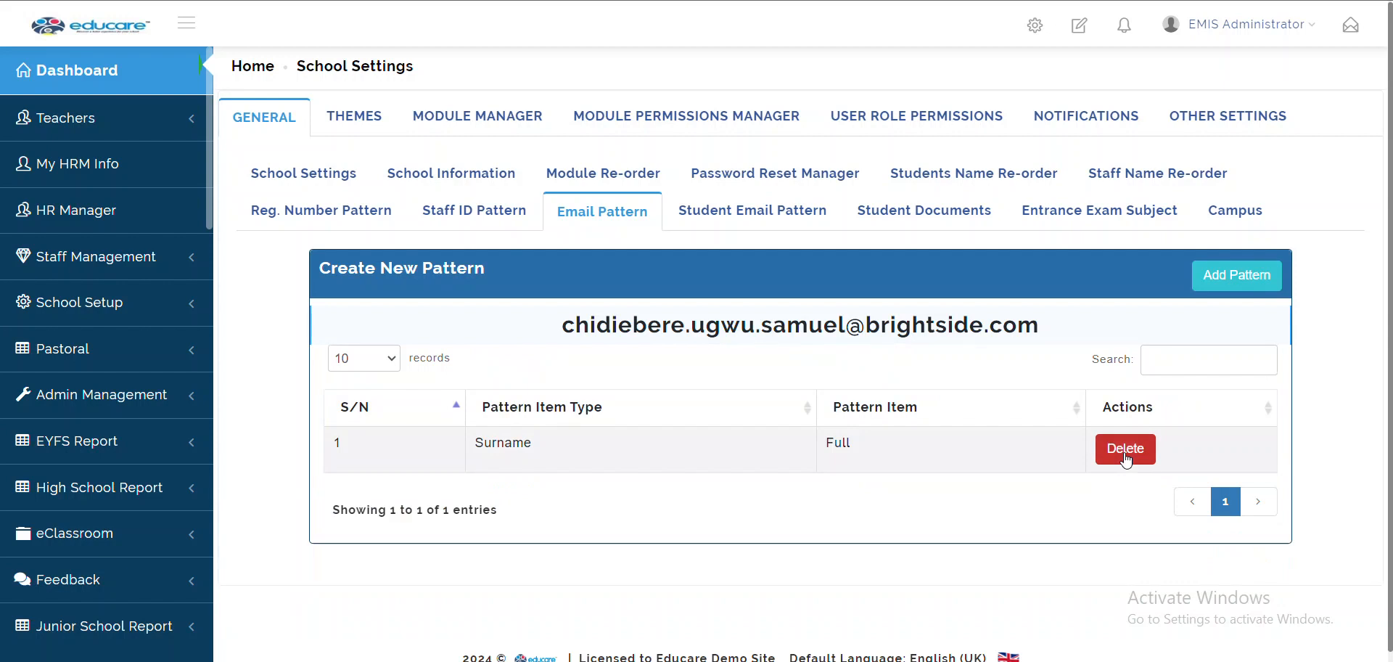
left_click(1126, 455)
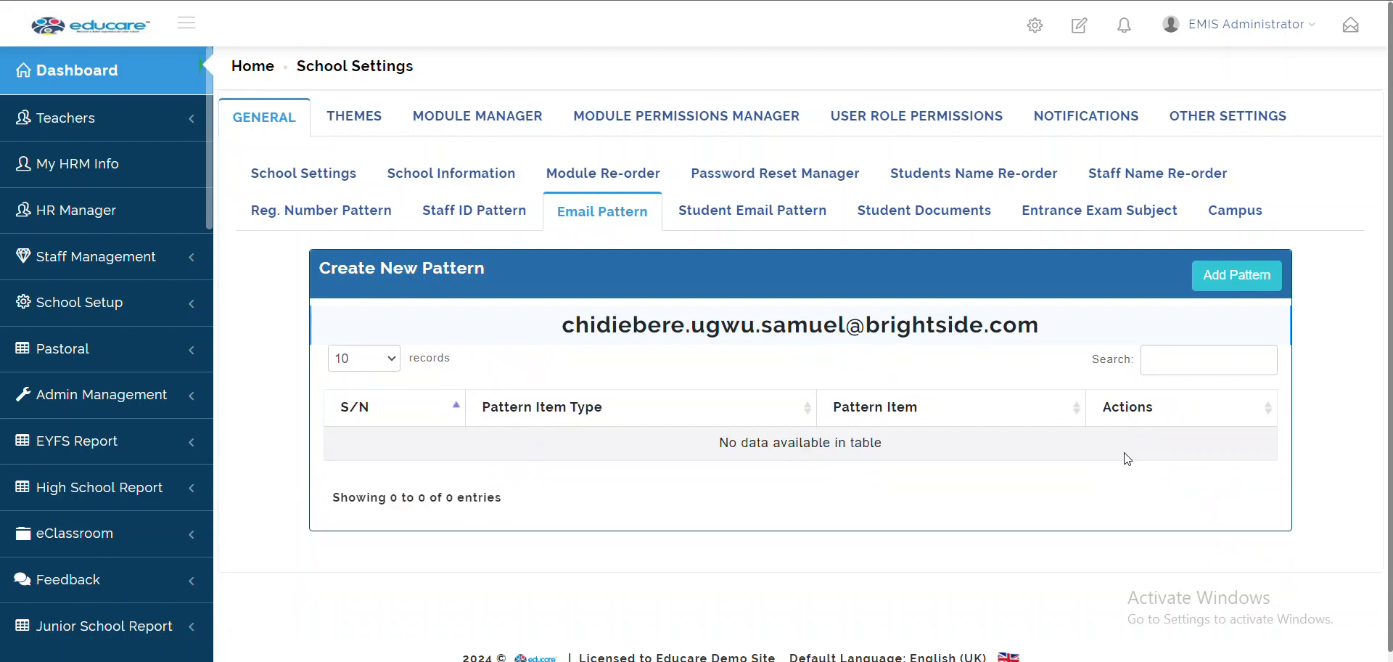
left_click(1225, 280)
left_click(694, 227)
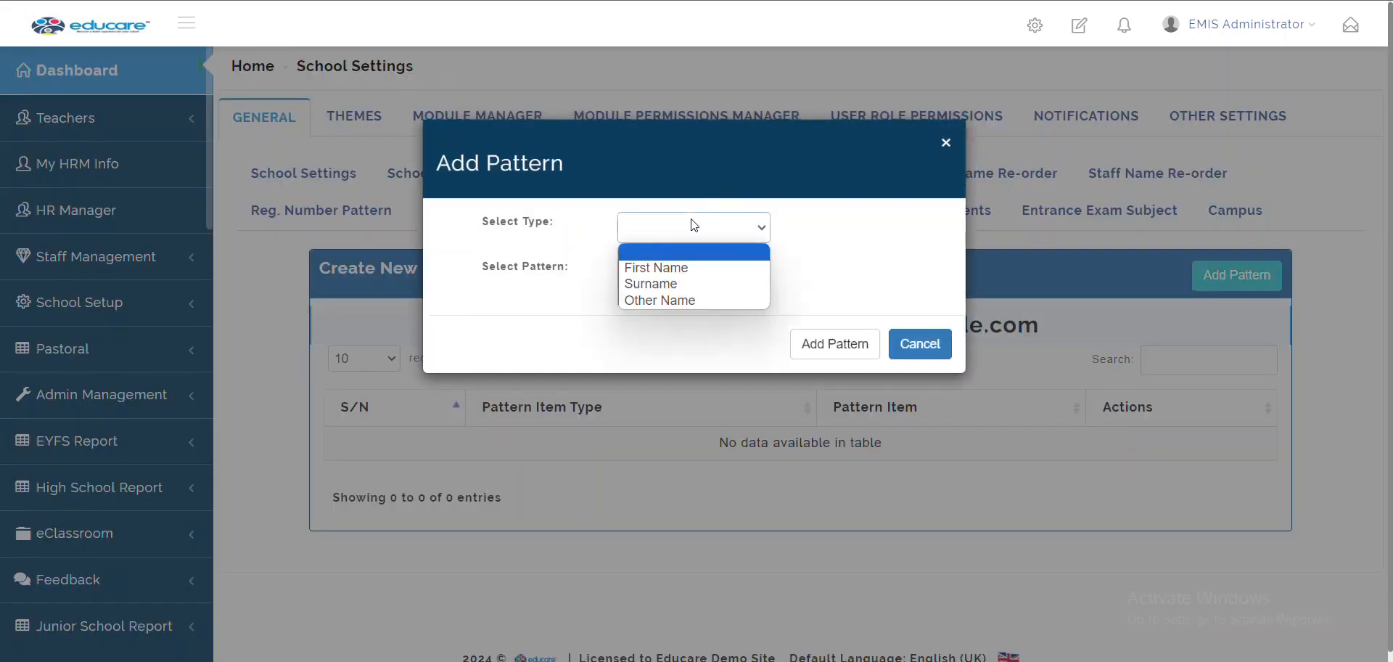
left_click(637, 284)
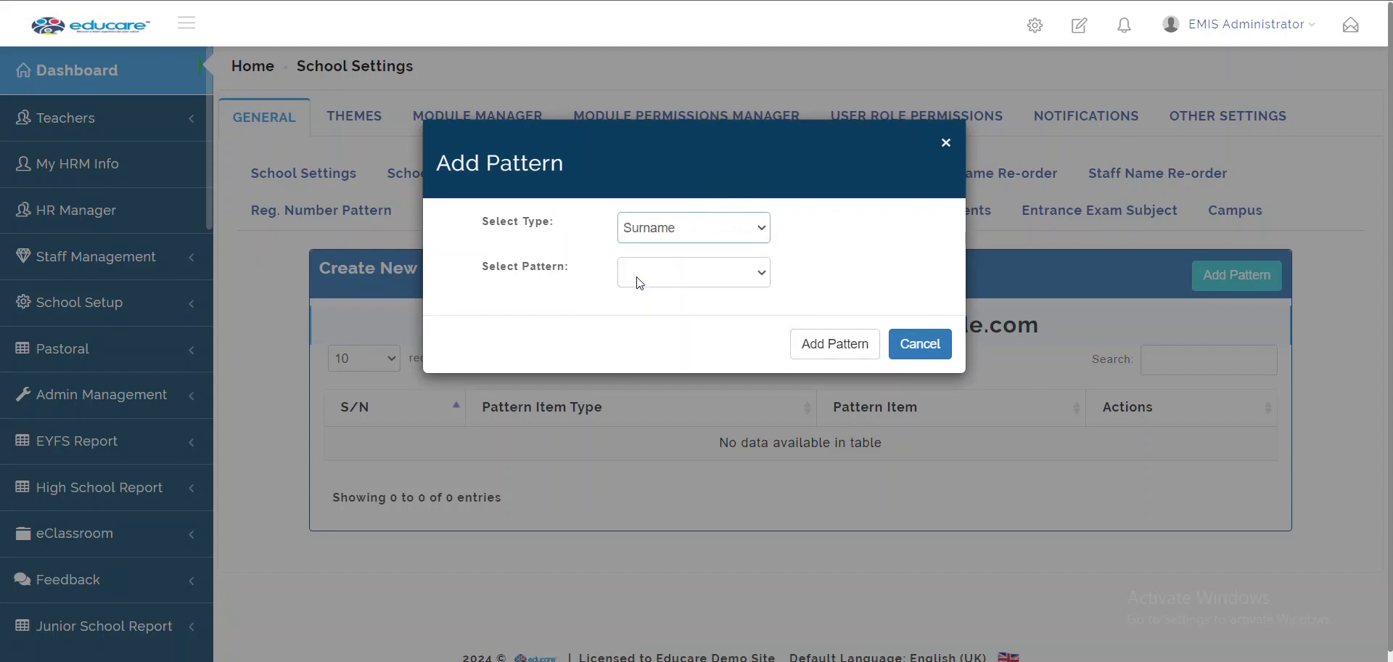
left_click(637, 278)
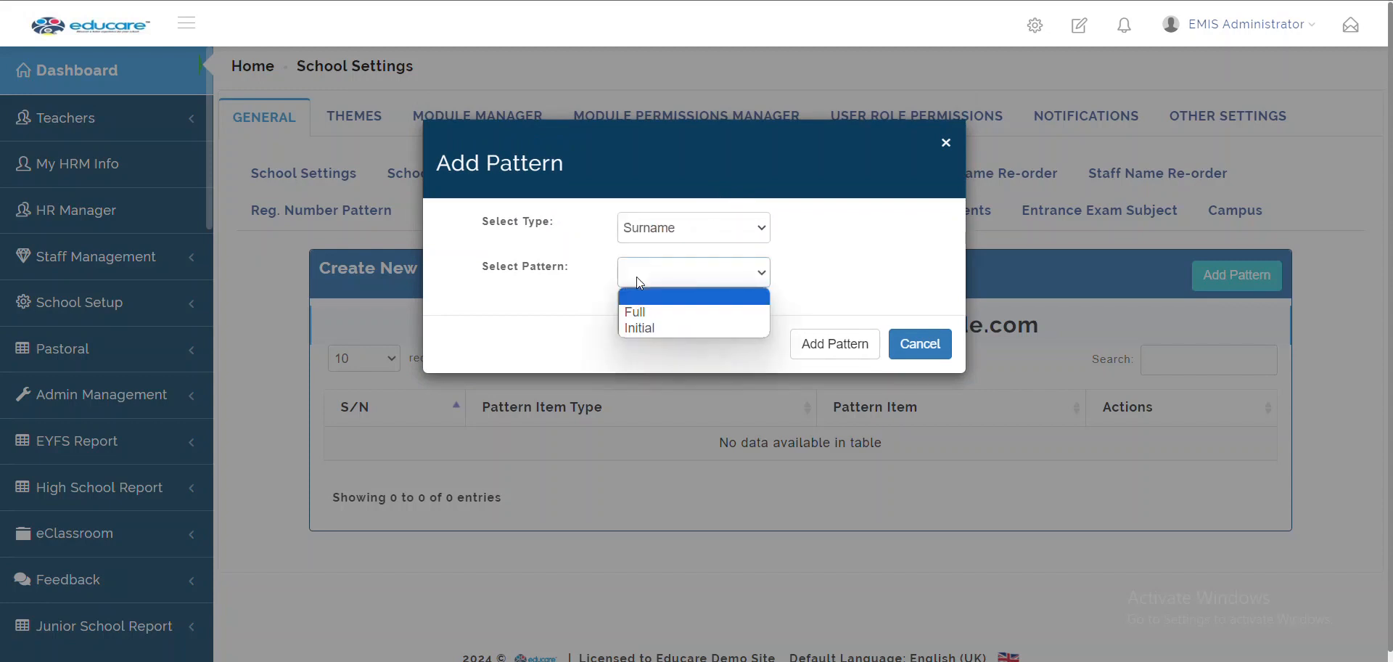
left_click(649, 312)
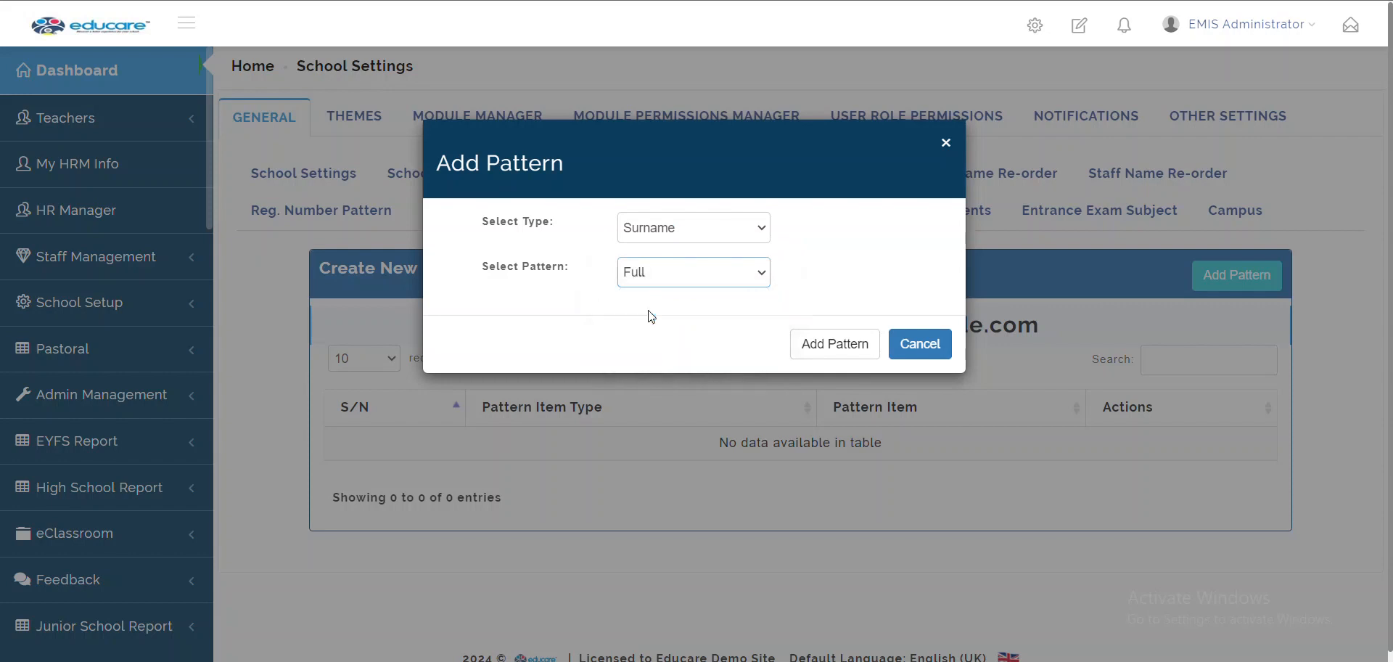
left_click(828, 348)
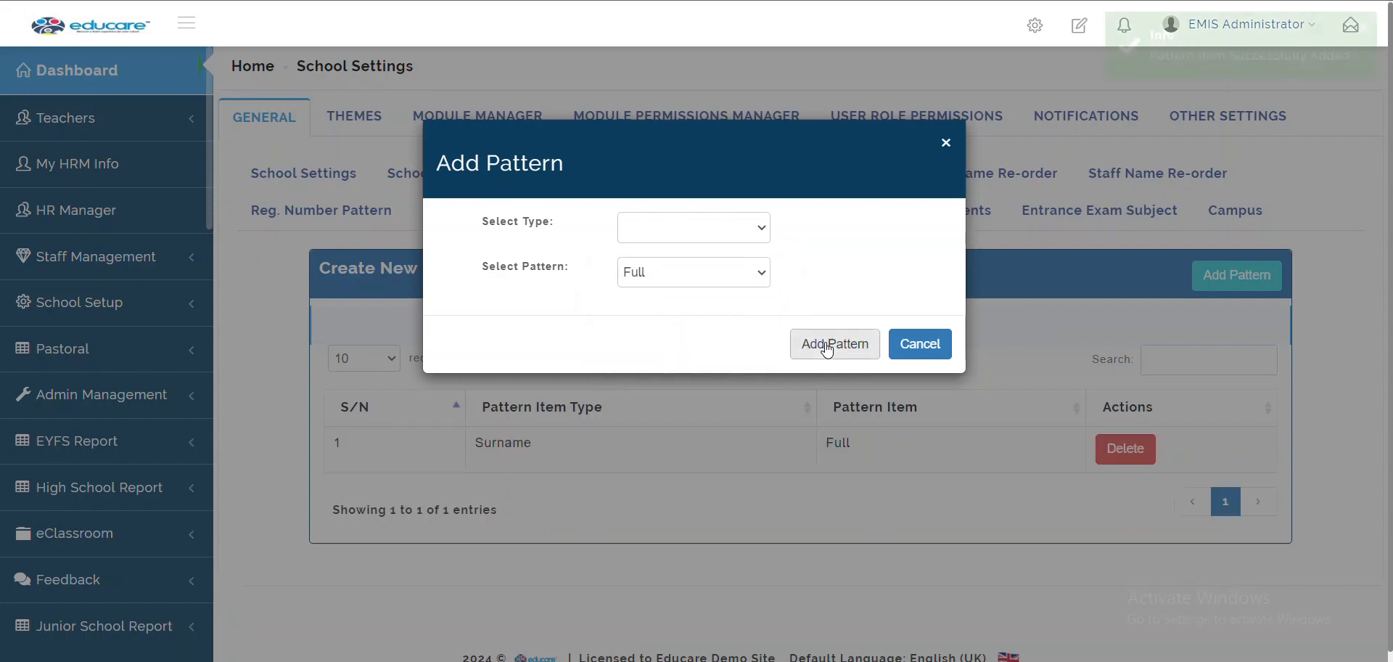
Add First Name / Initial and Other Name / Initial items and check the sample email
left_click(725, 236)
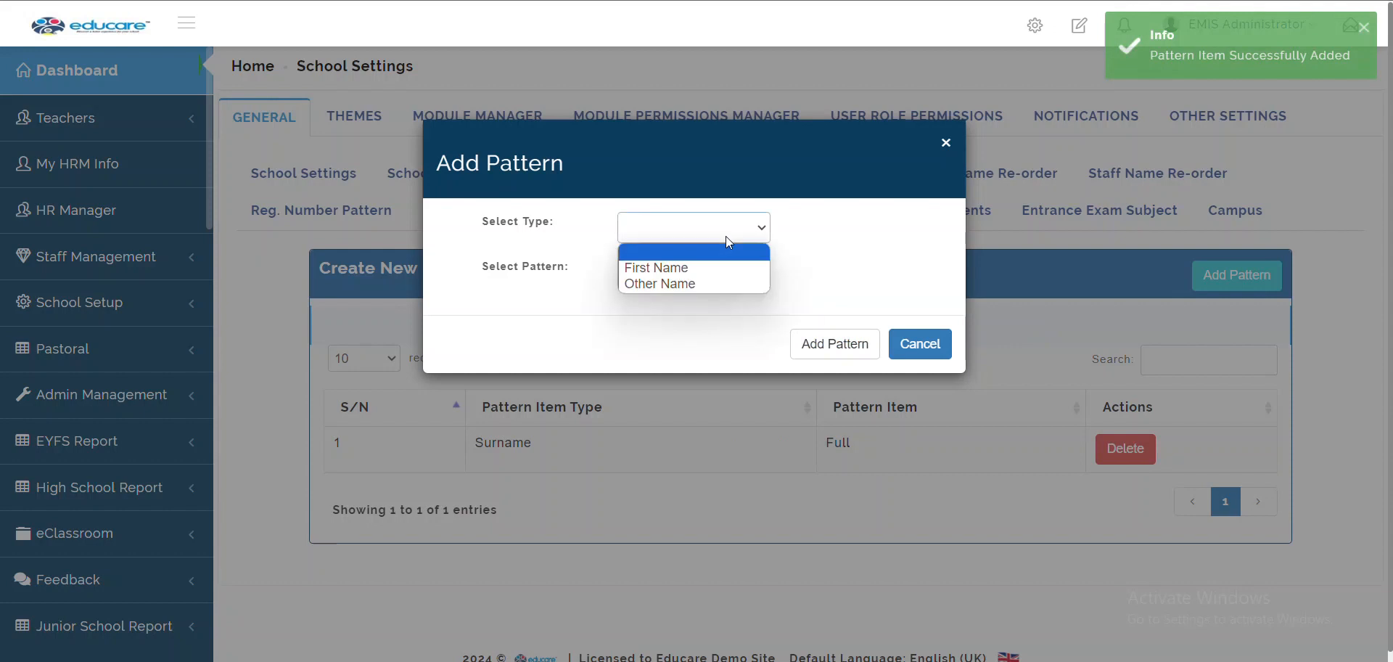
left_click(686, 267)
left_click(683, 273)
left_click(661, 311)
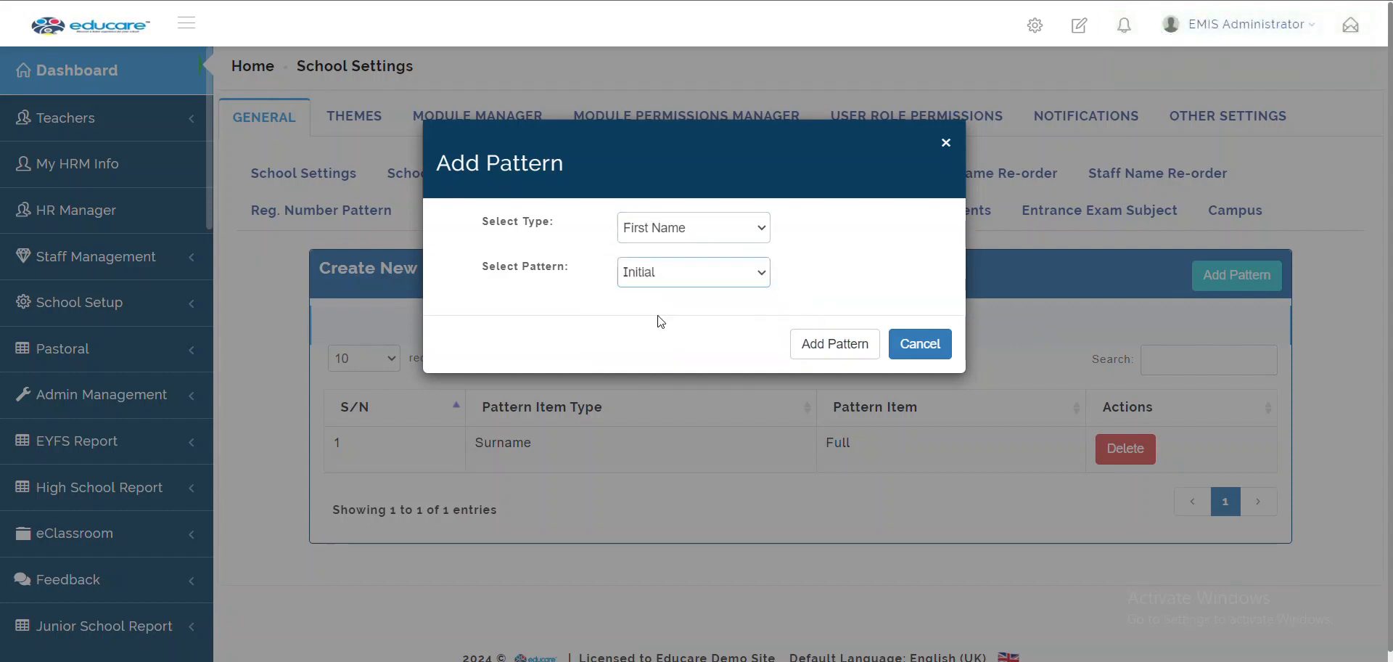
left_click(806, 344)
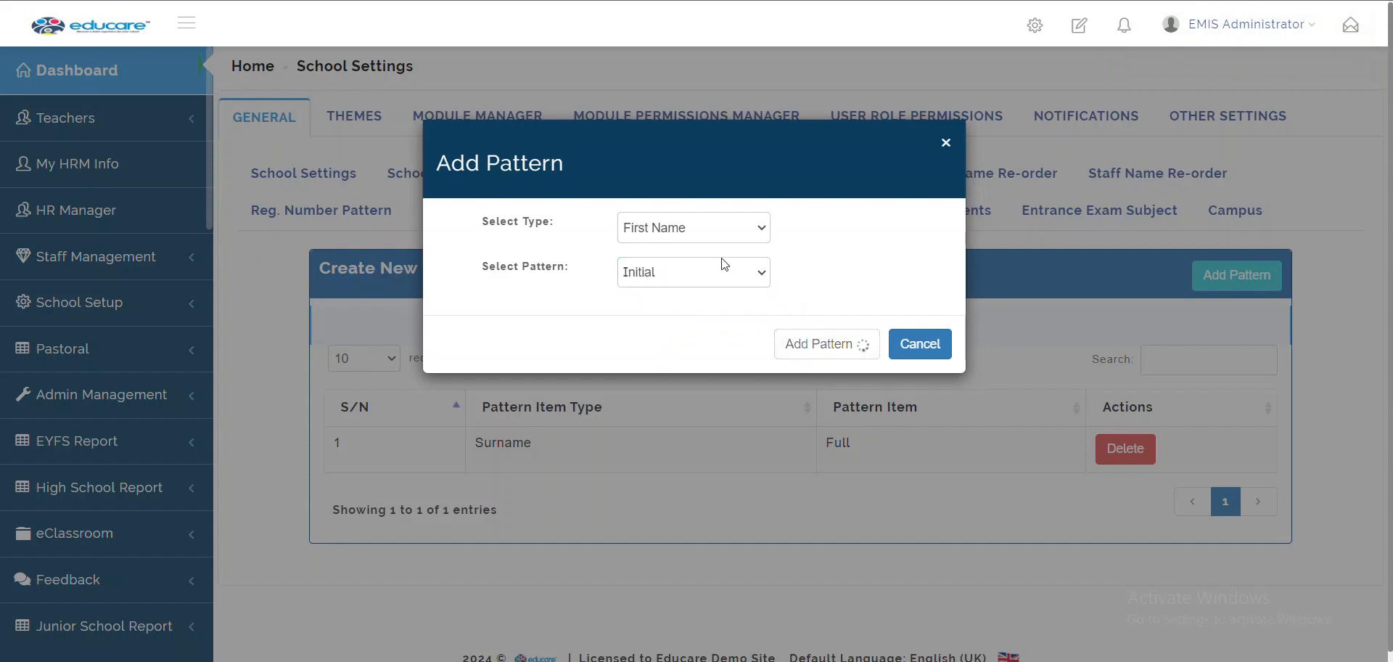
left_click(665, 234)
left_click(677, 267)
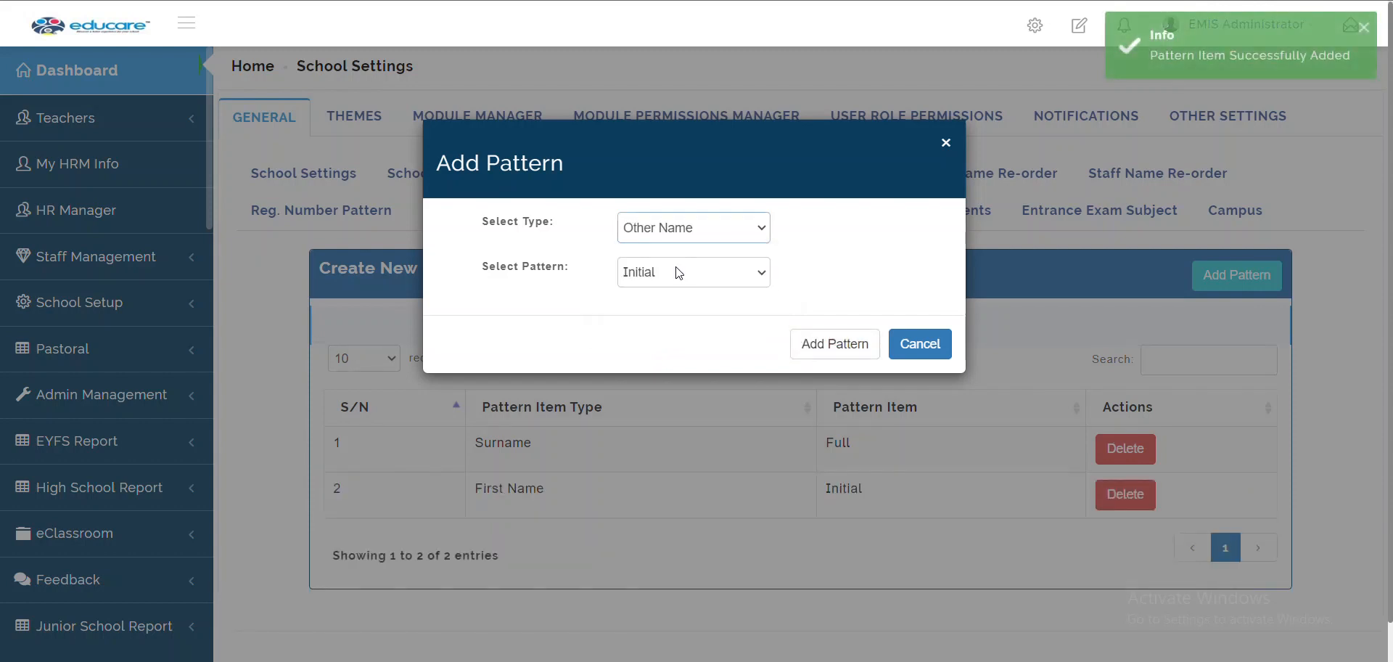
left_click(679, 273)
left_click(678, 272)
left_click(794, 344)
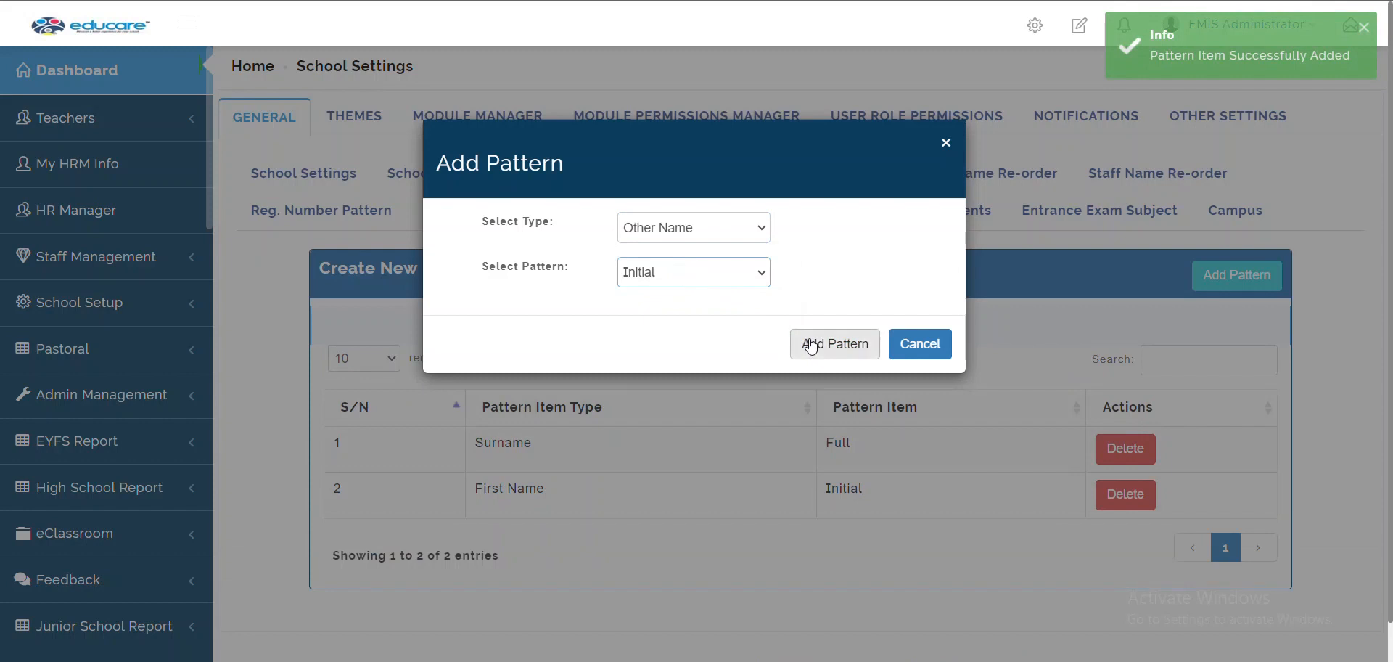
left_click(918, 344)
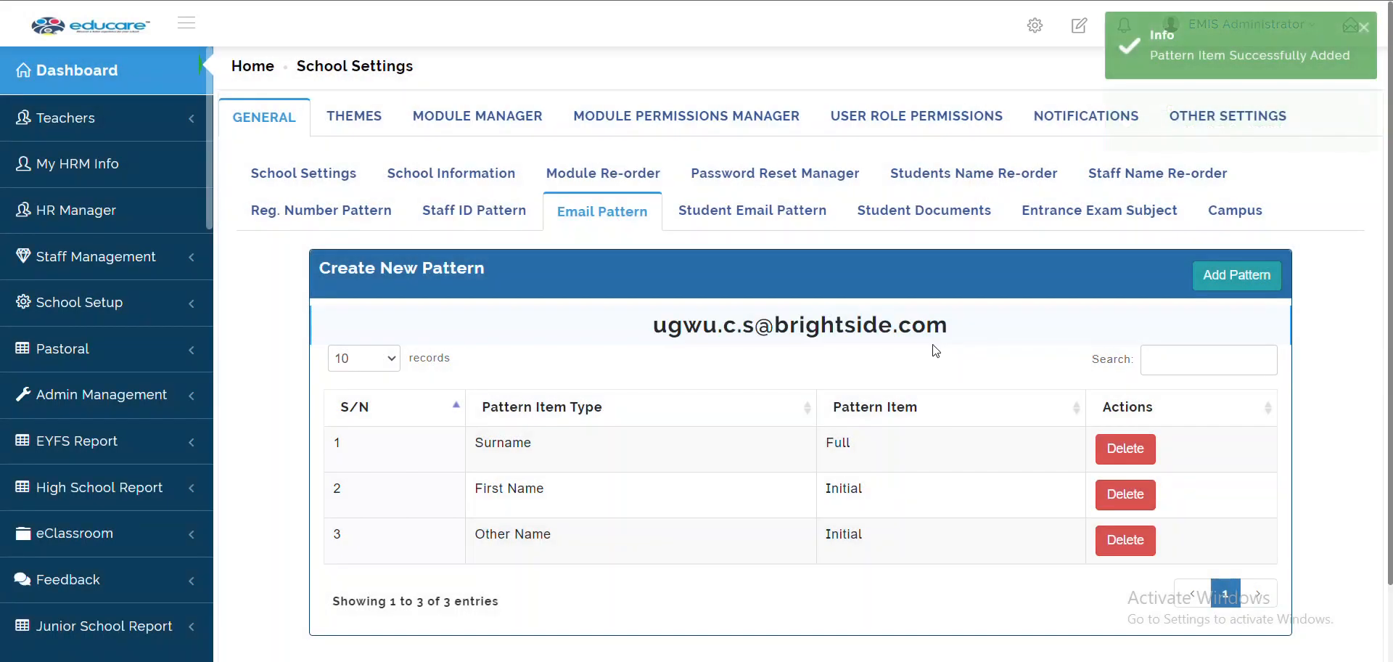
left_click_drag(655, 328, 980, 344)
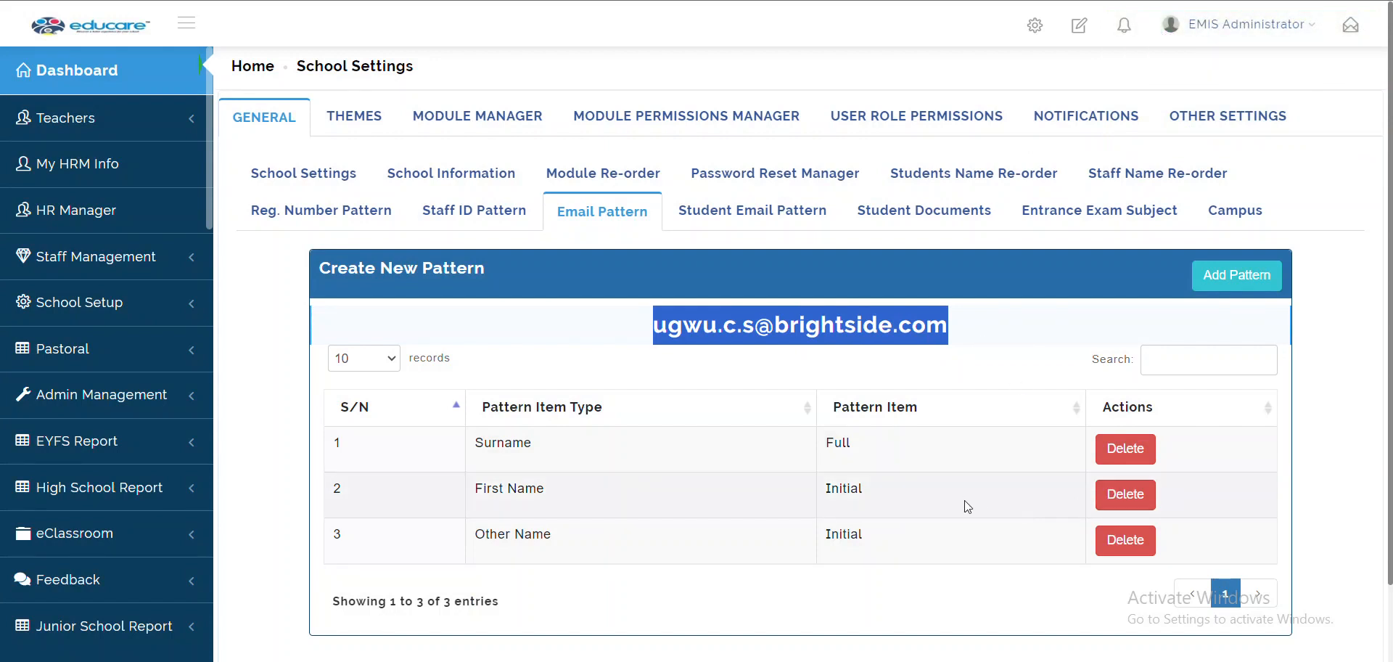
Replace the two Initial rows with a First Name / Full item
left_click(1104, 556)
left_click(1116, 501)
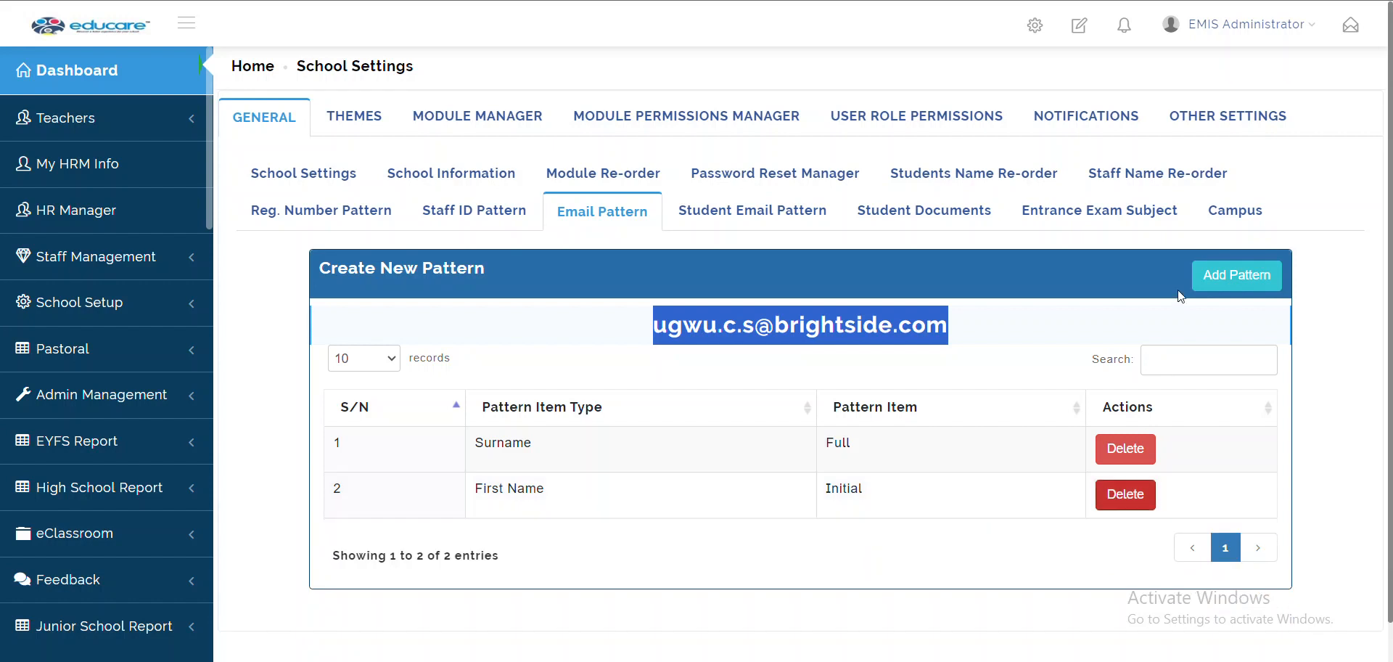
left_click(1238, 275)
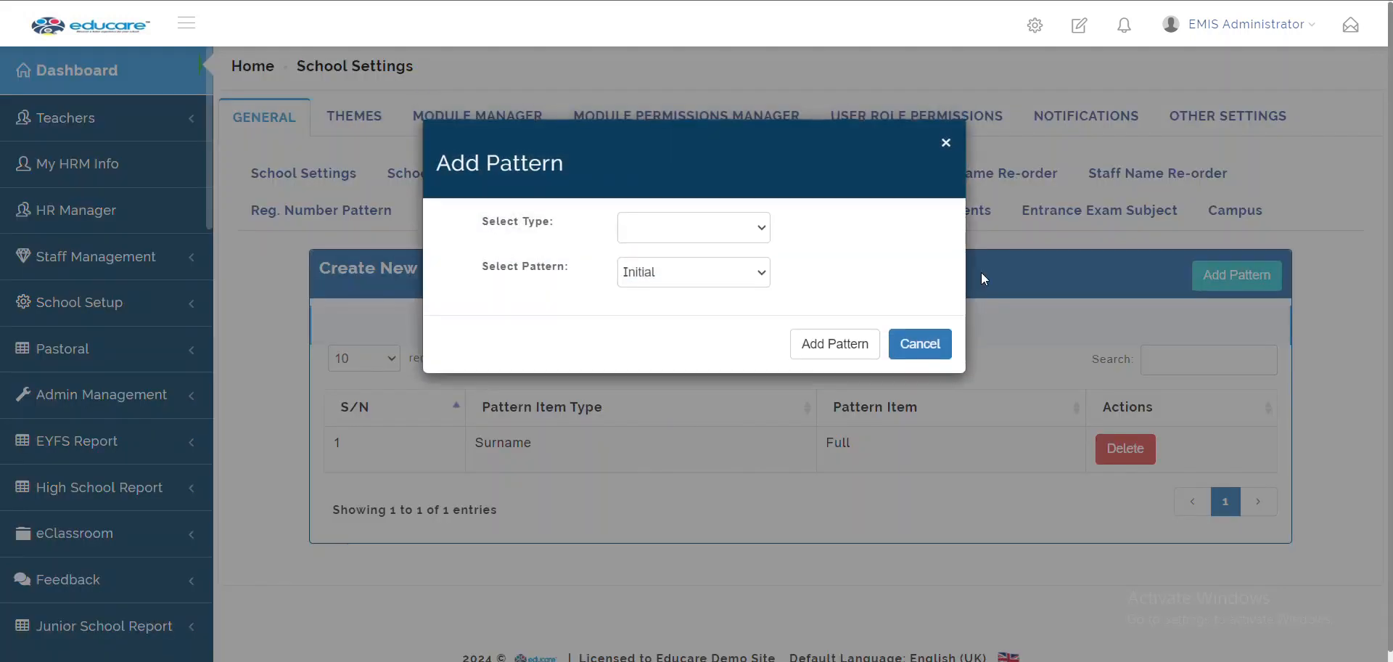
left_click(712, 234)
left_click(693, 267)
left_click(695, 272)
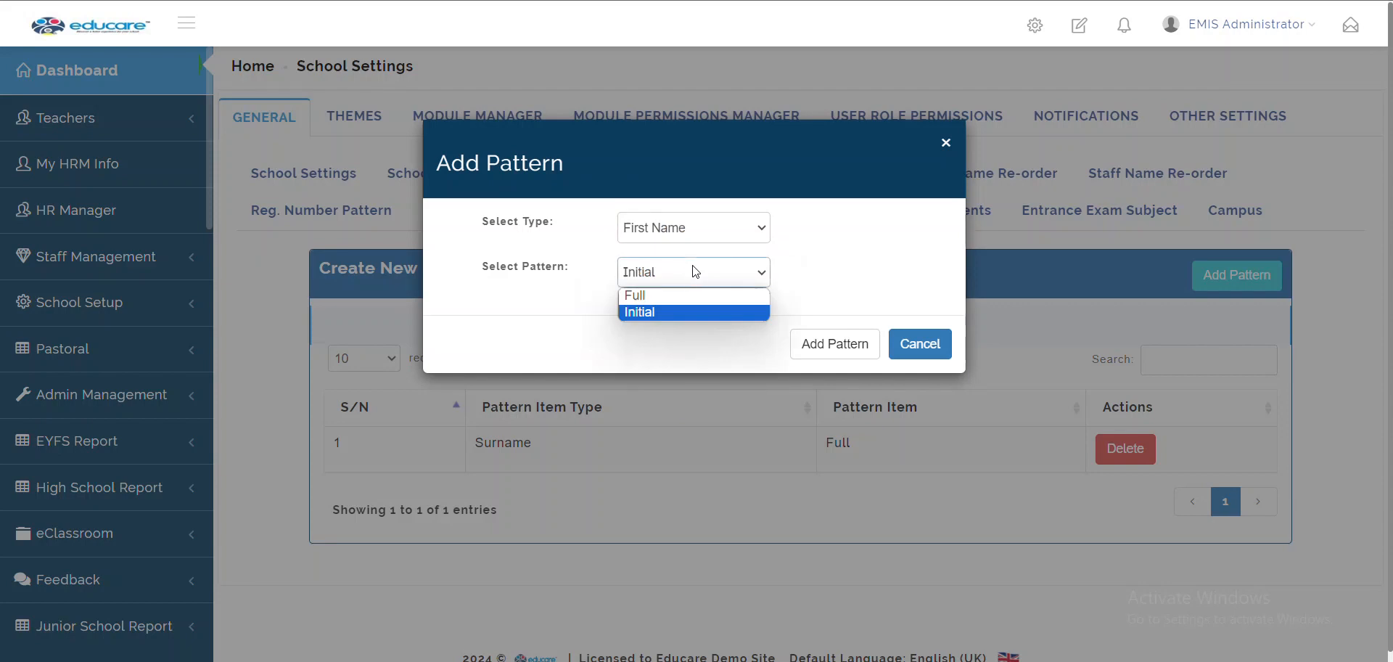
left_click(693, 293)
left_click(837, 347)
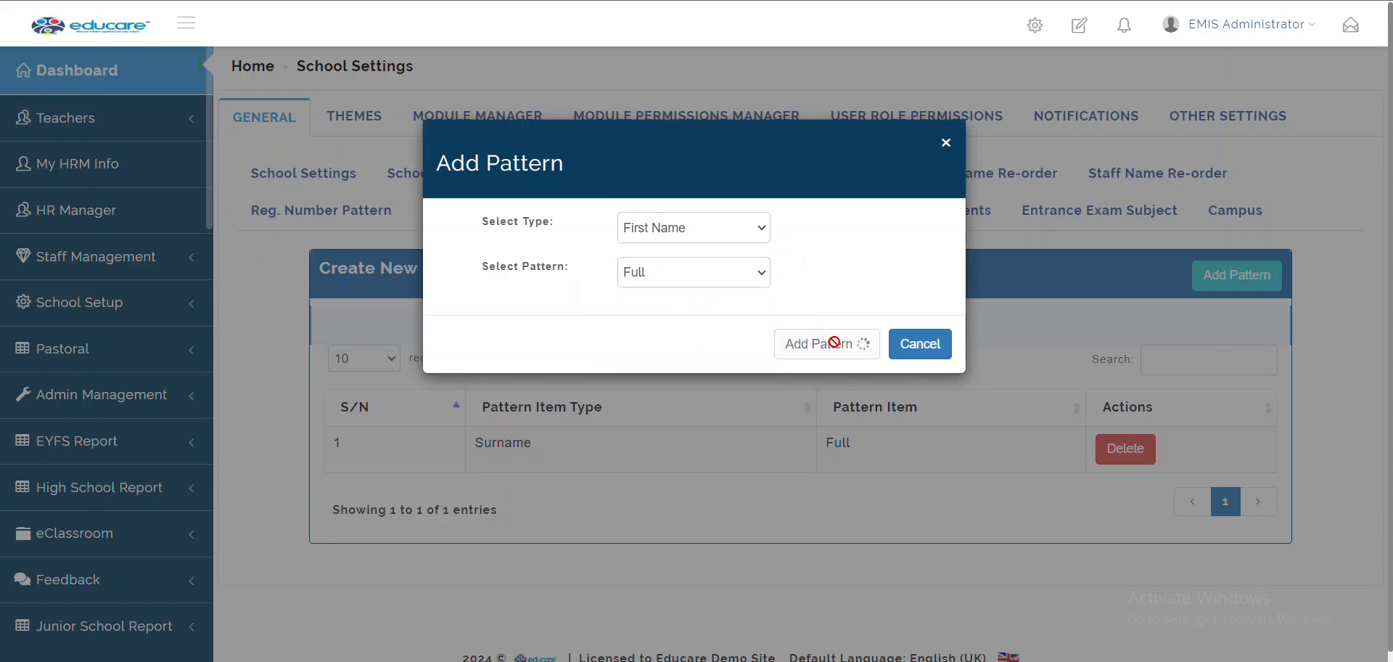
Add Other Name / Initial as the final email pattern item
left_click(688, 225)
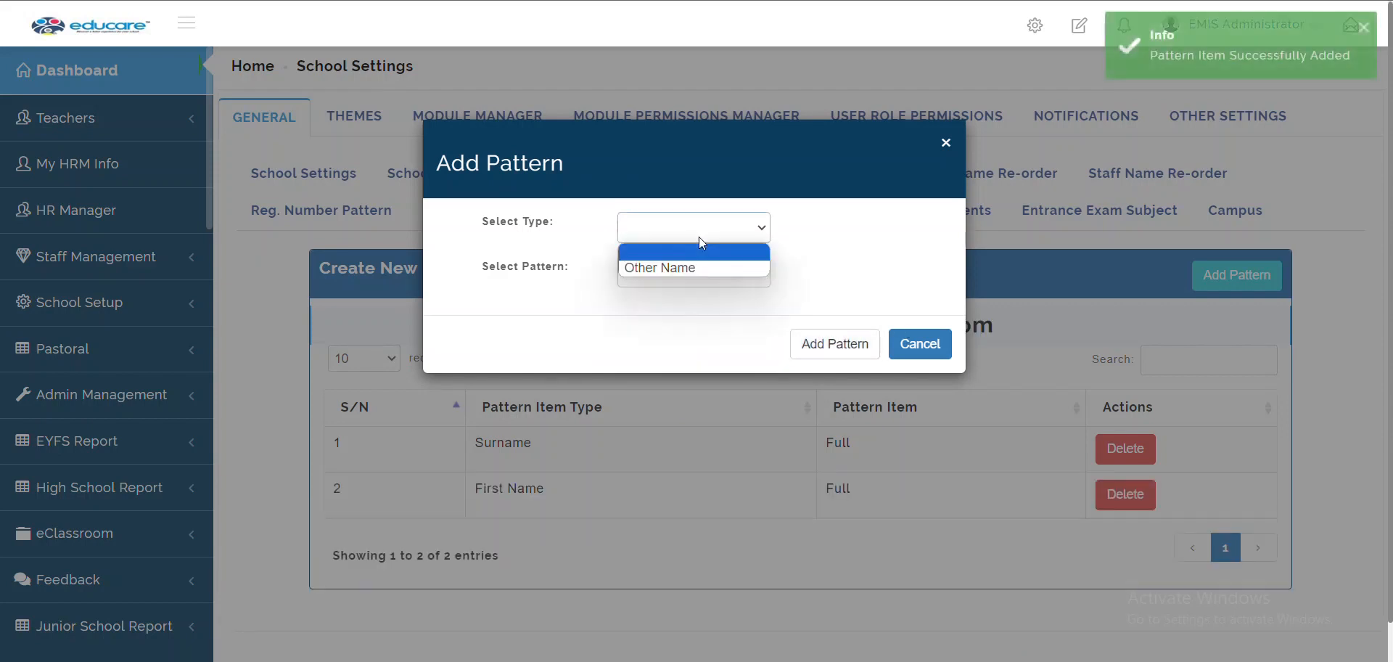
left_click(699, 266)
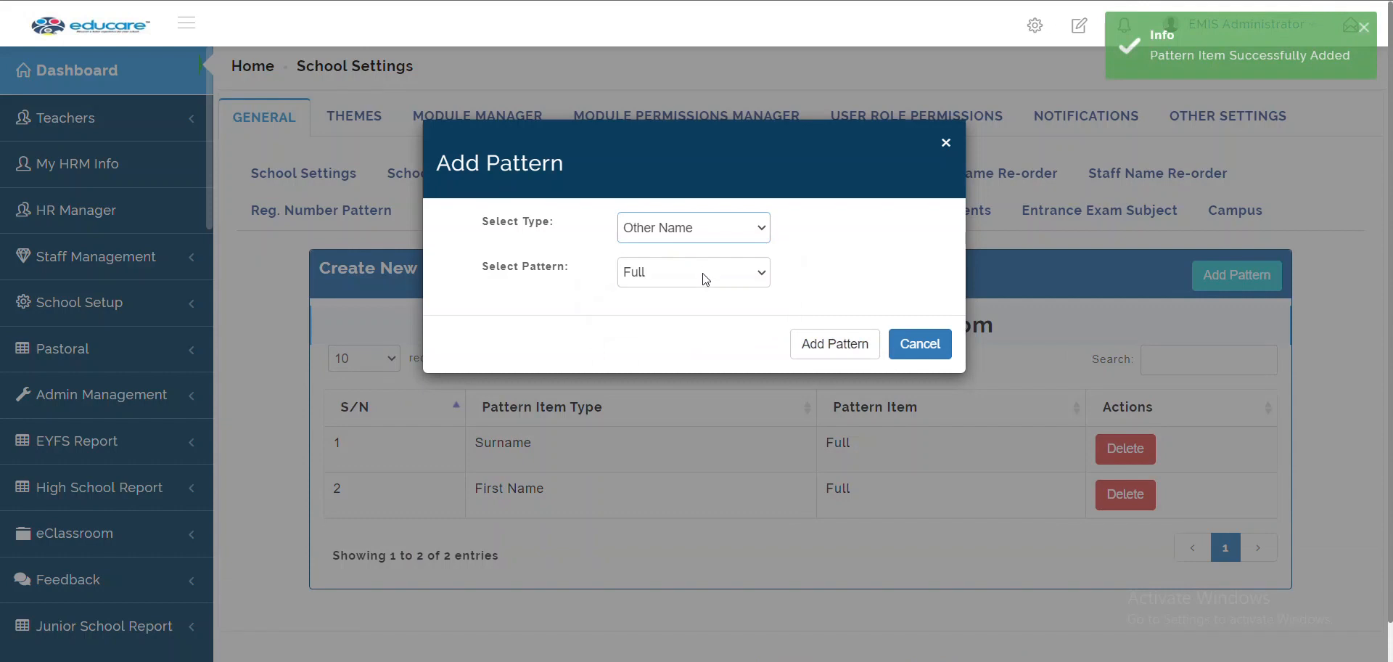
left_click(702, 273)
left_click(919, 344)
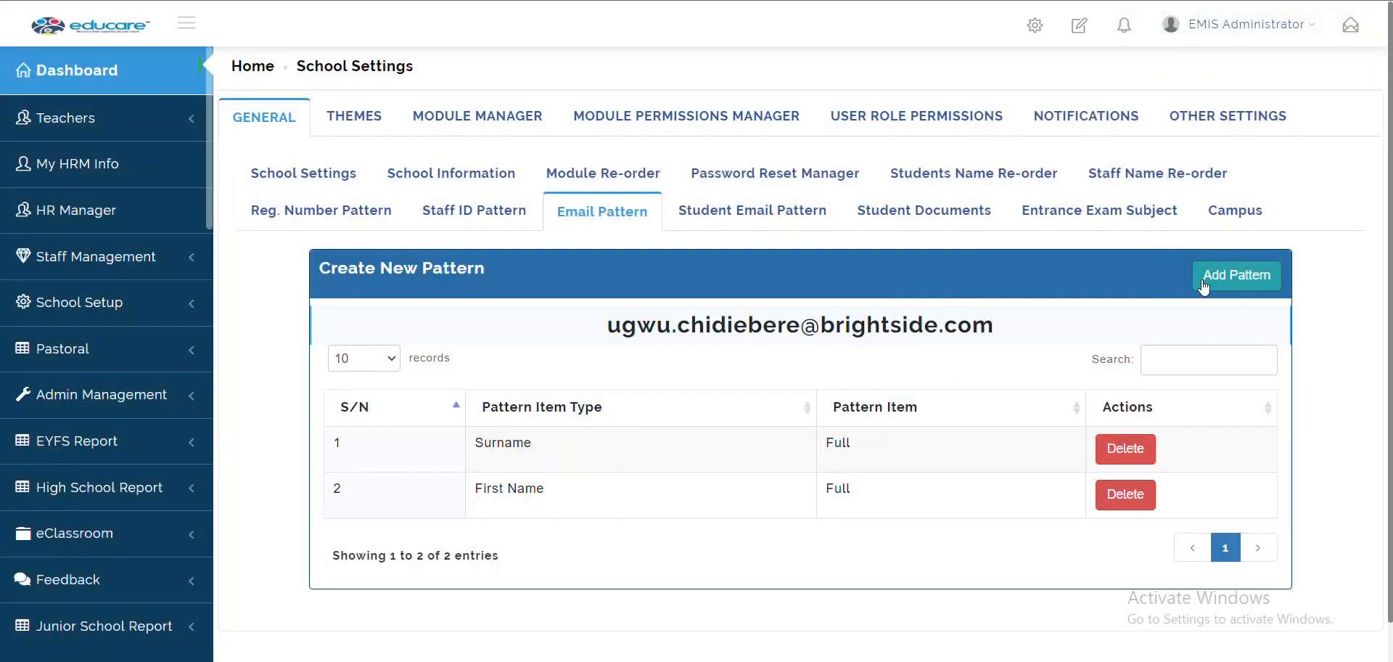
left_click(1219, 273)
left_click(715, 269)
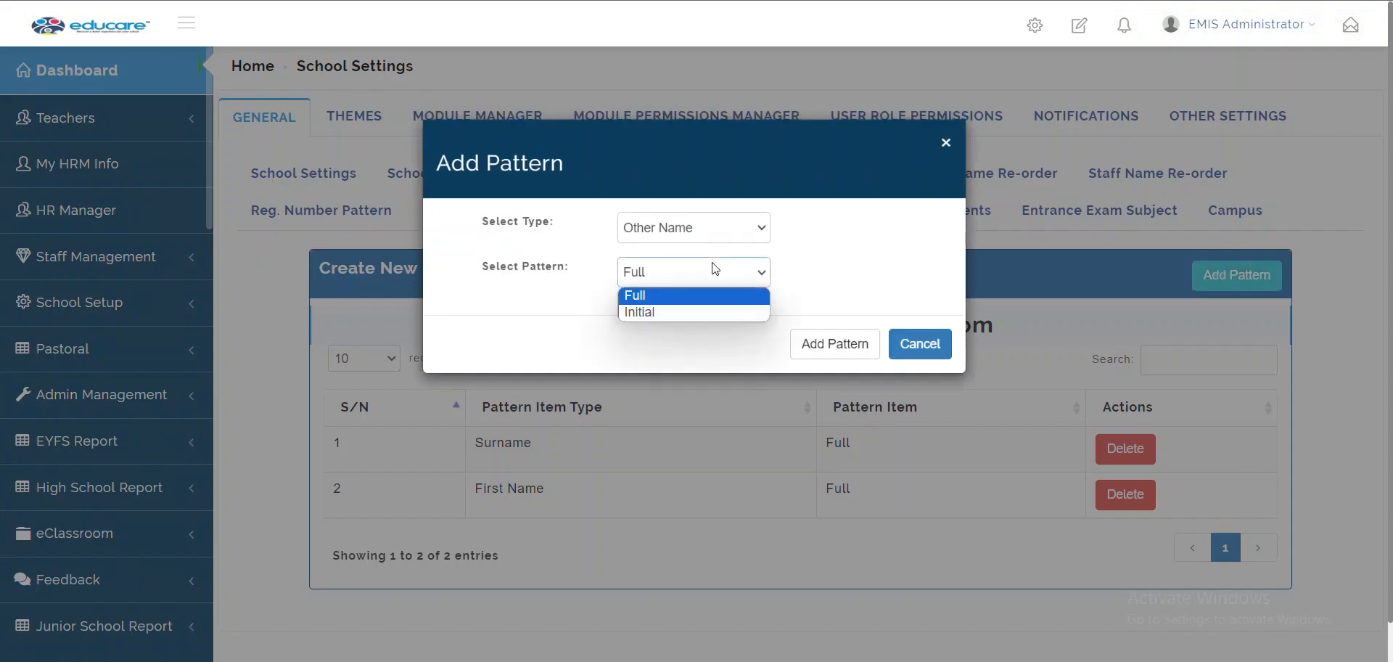
left_click(659, 307)
left_click(817, 343)
left_click(917, 343)
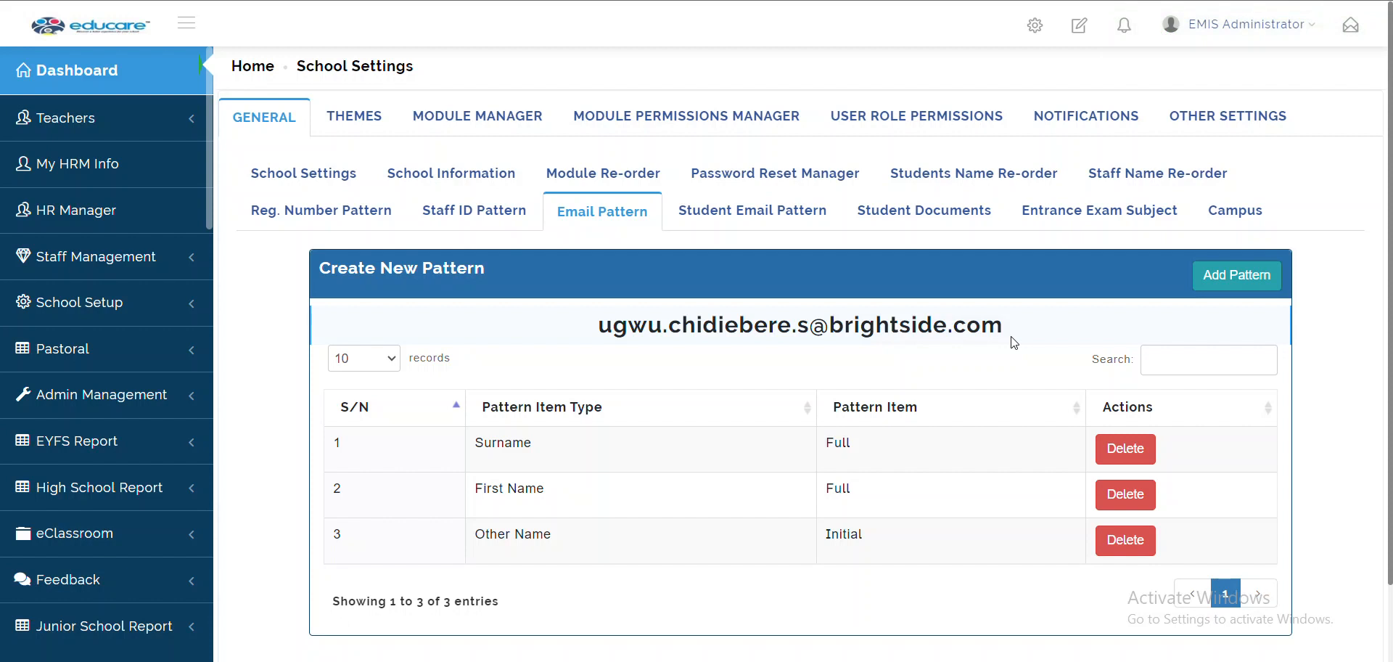
View the Student Email Pattern, then browse the 8 Student Documents categories, all Not Required
left_click(723, 220)
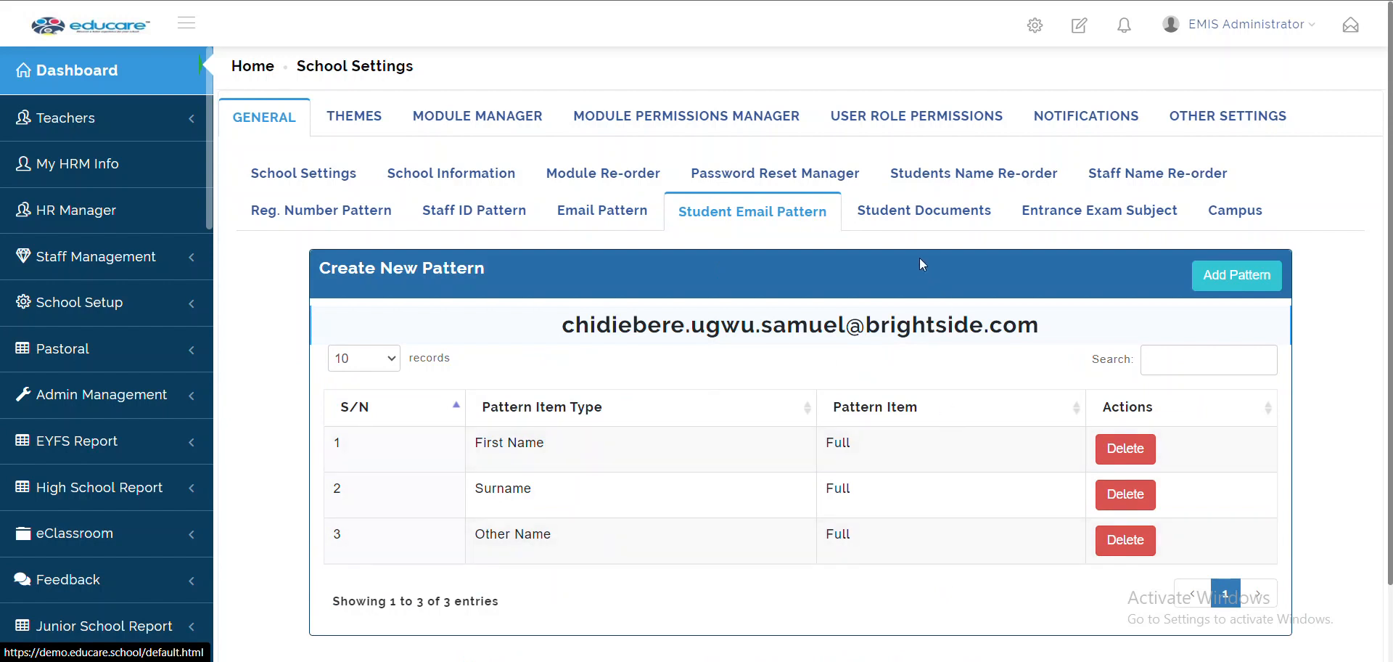
left_click(918, 218)
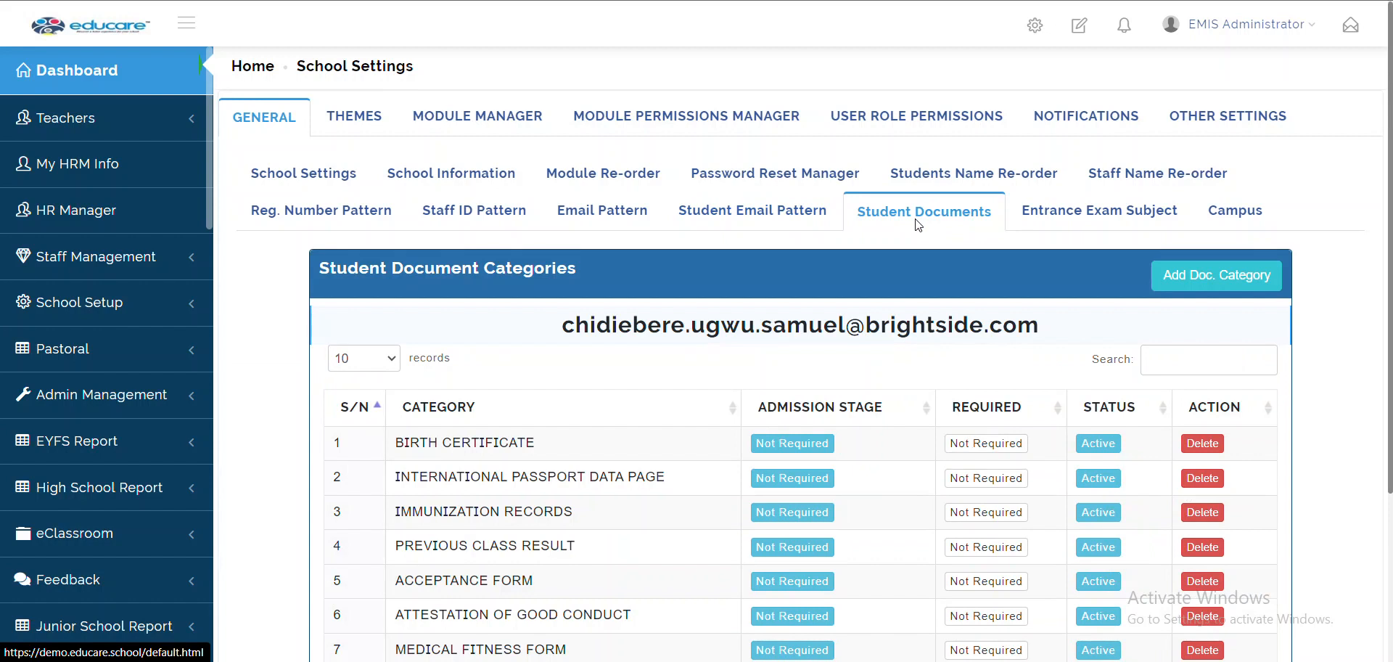
scroll(916, 219, "down", 3)
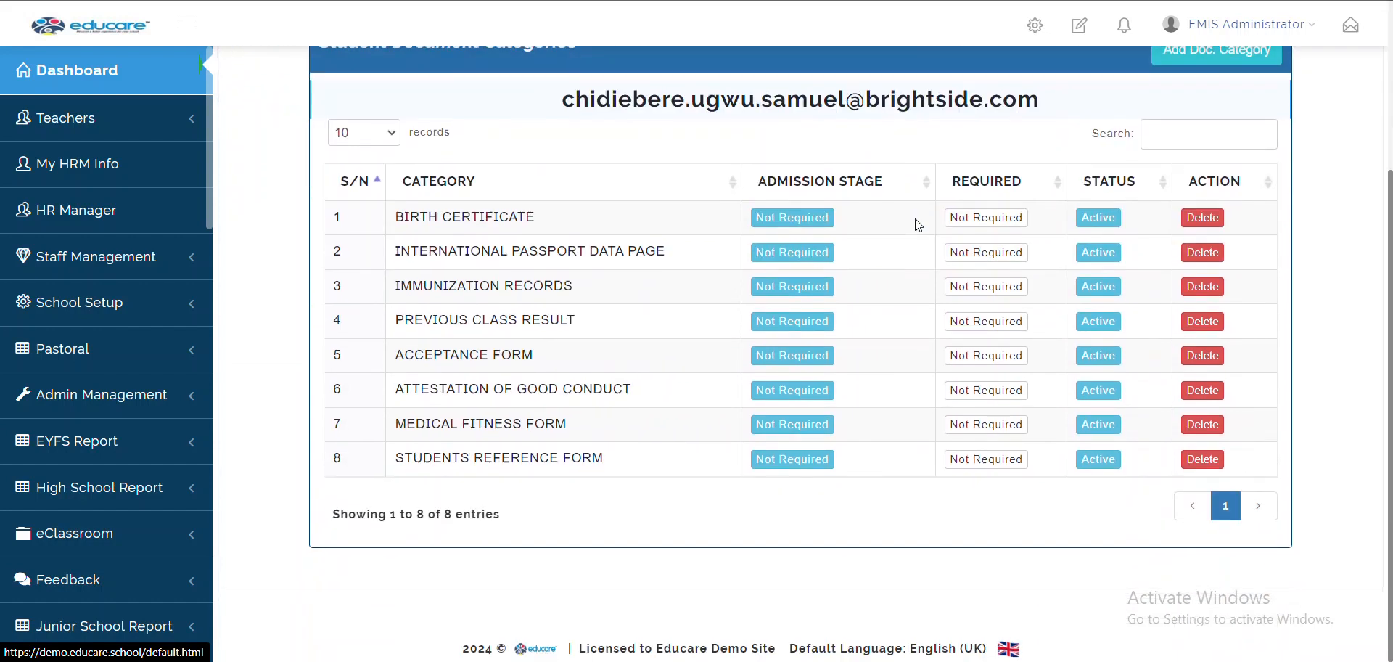
scroll(919, 226, "up", 3)
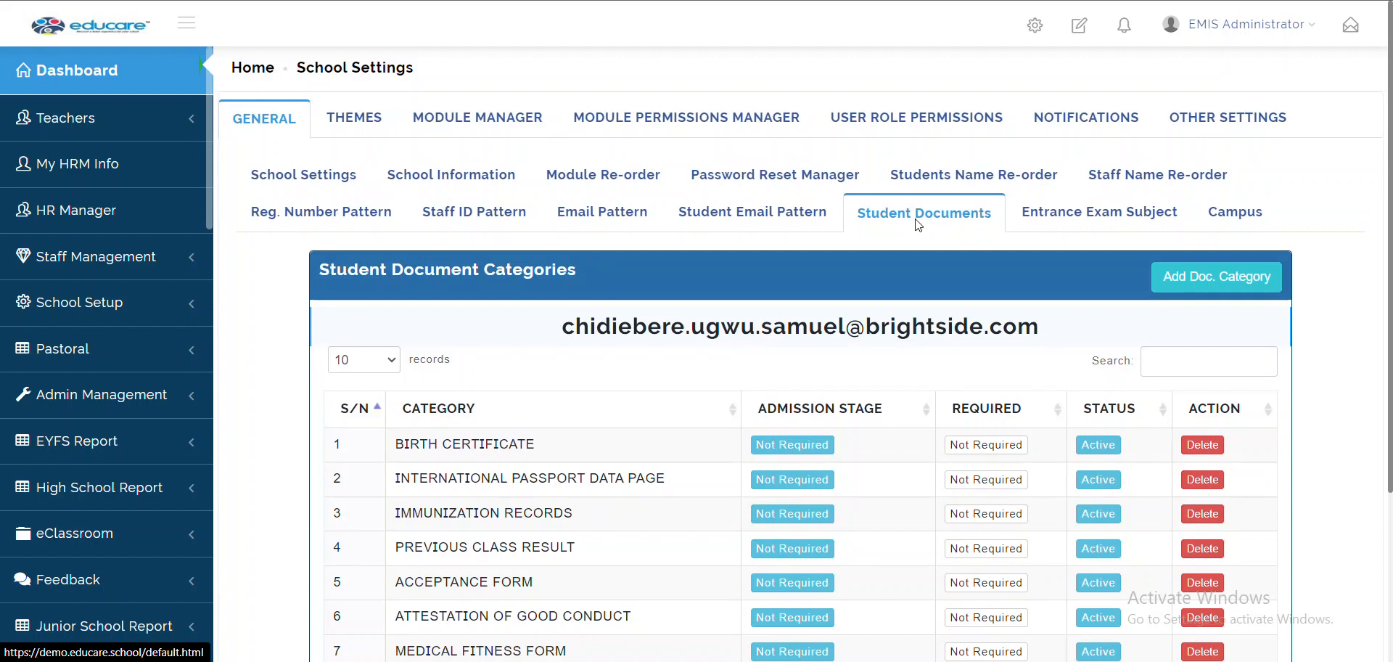
scroll(919, 226, "down", 2)
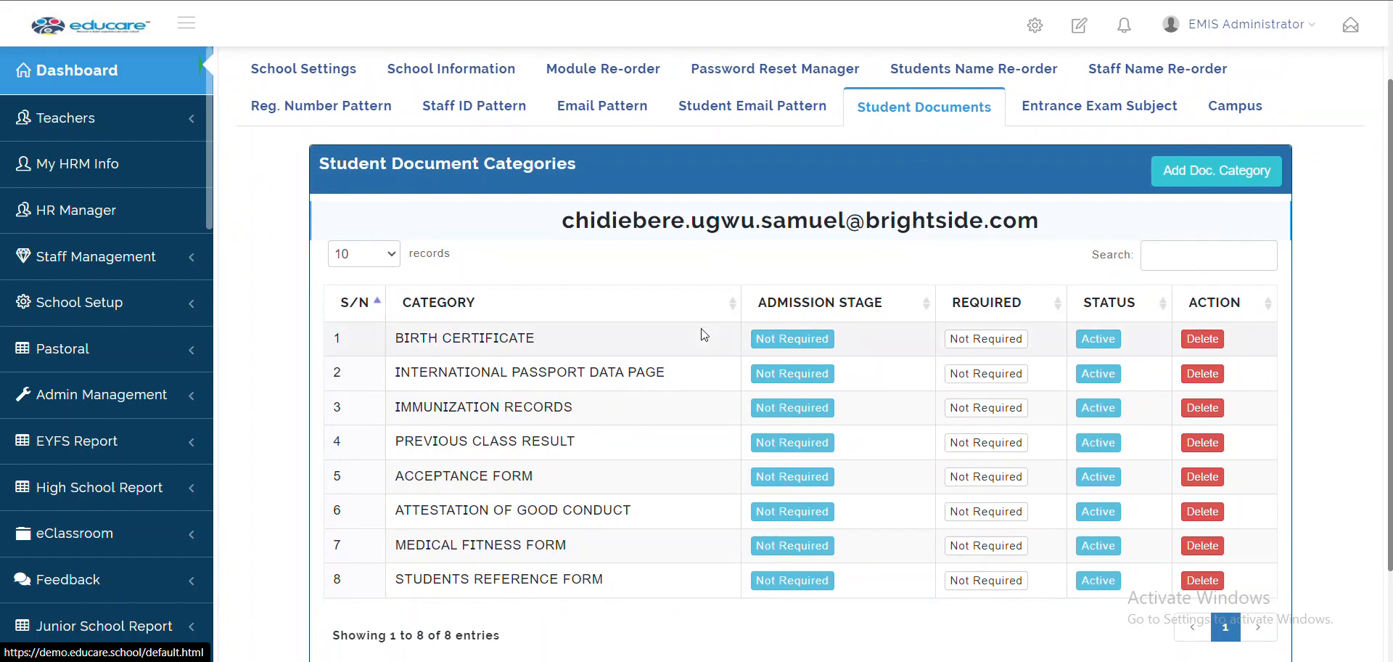
scroll(701, 334, "down", 1)
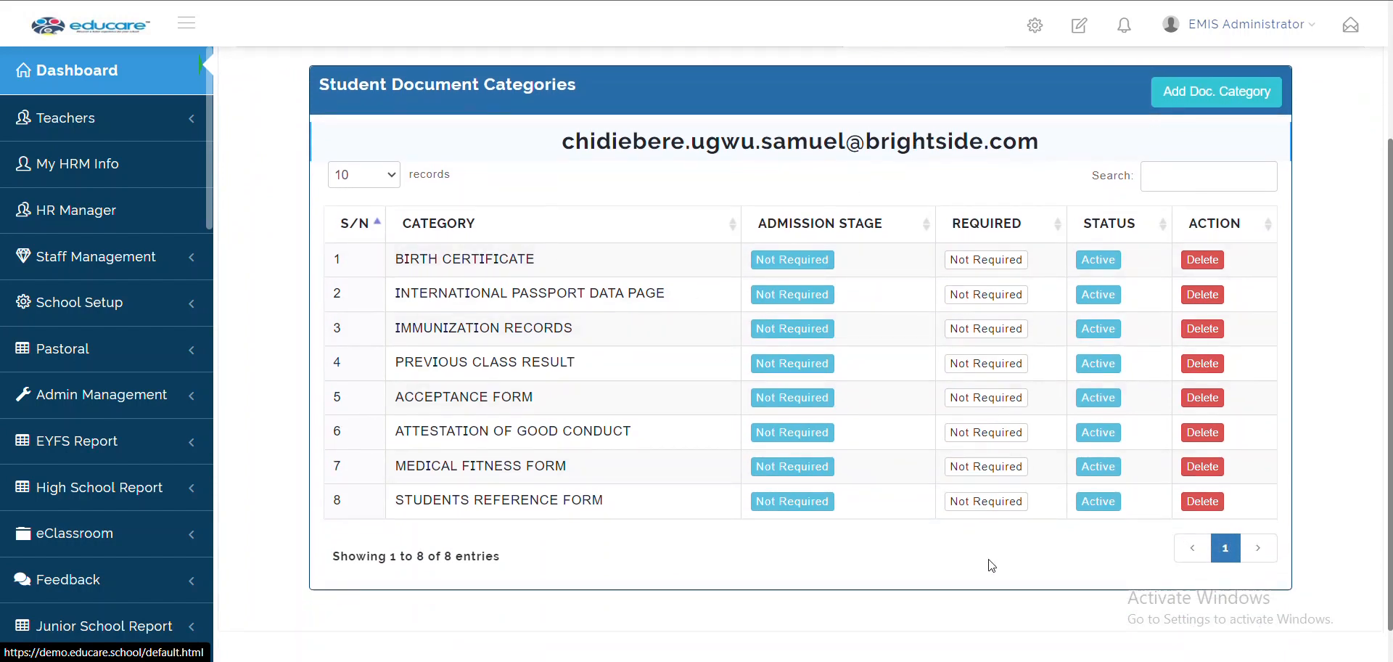
scroll(992, 566, "up", 1)
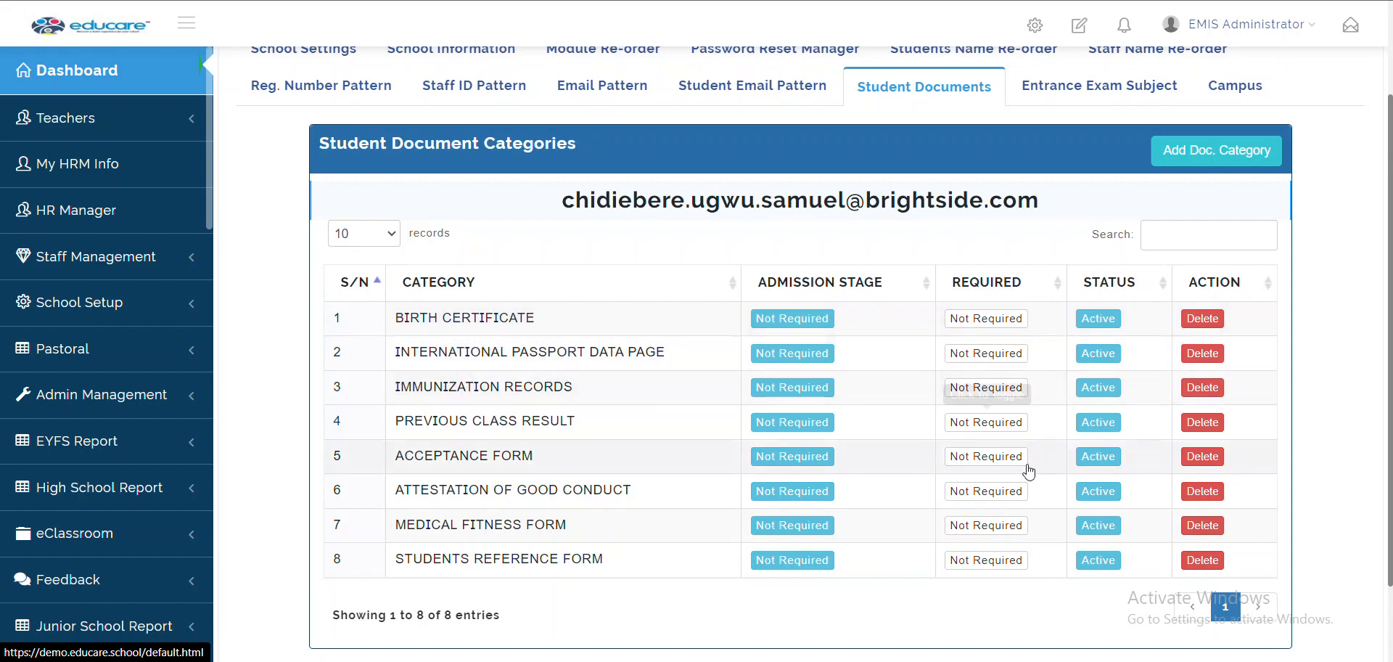
left_click(1221, 142)
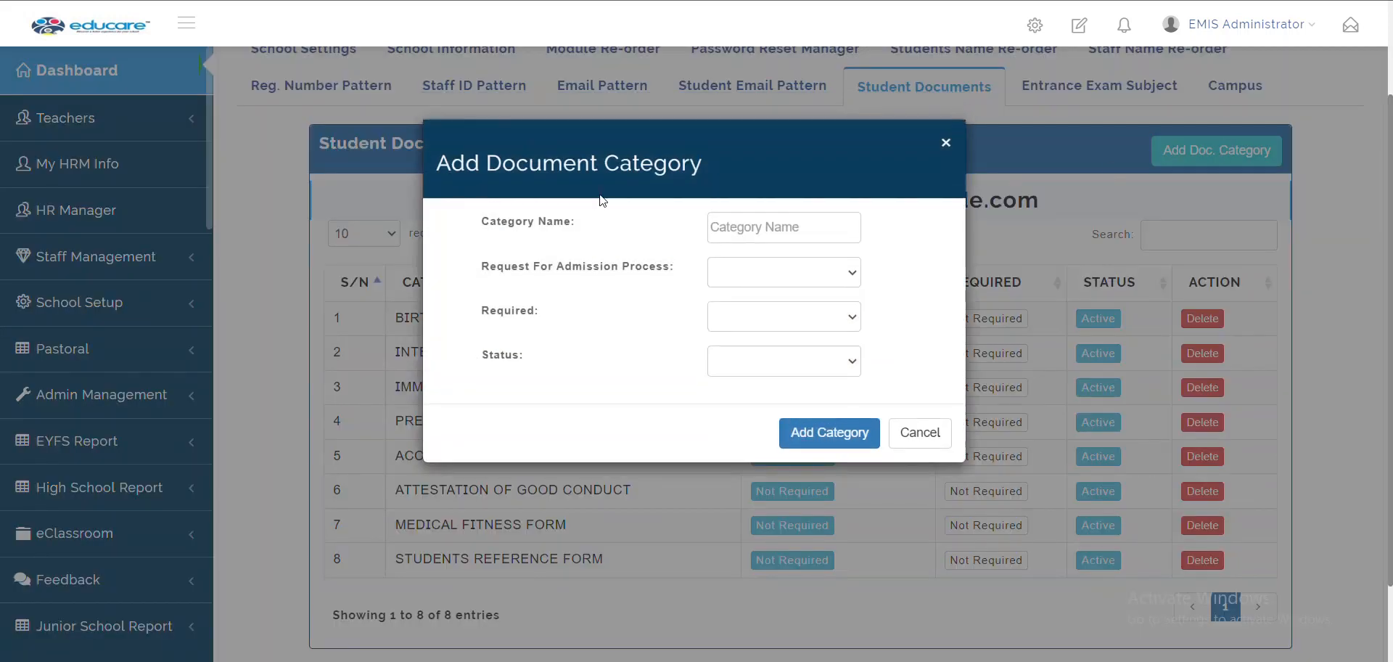
left_click(754, 220)
left_click(729, 279)
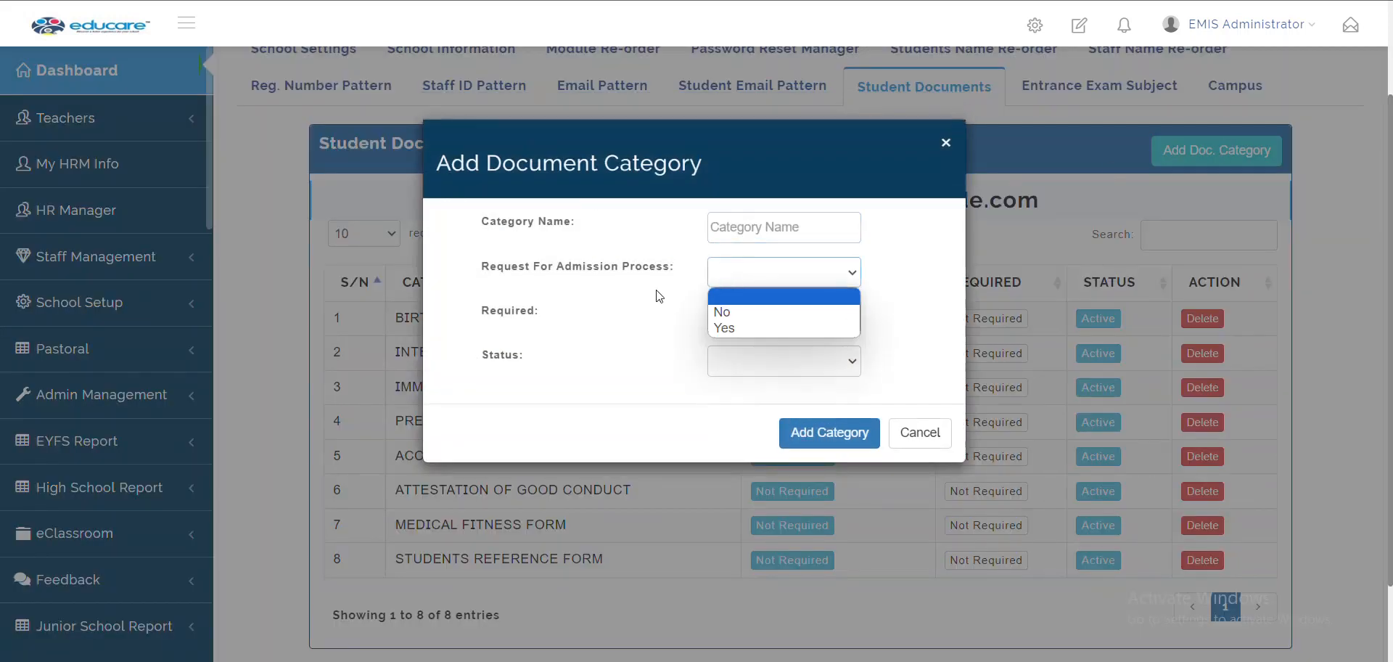
left_click(738, 318)
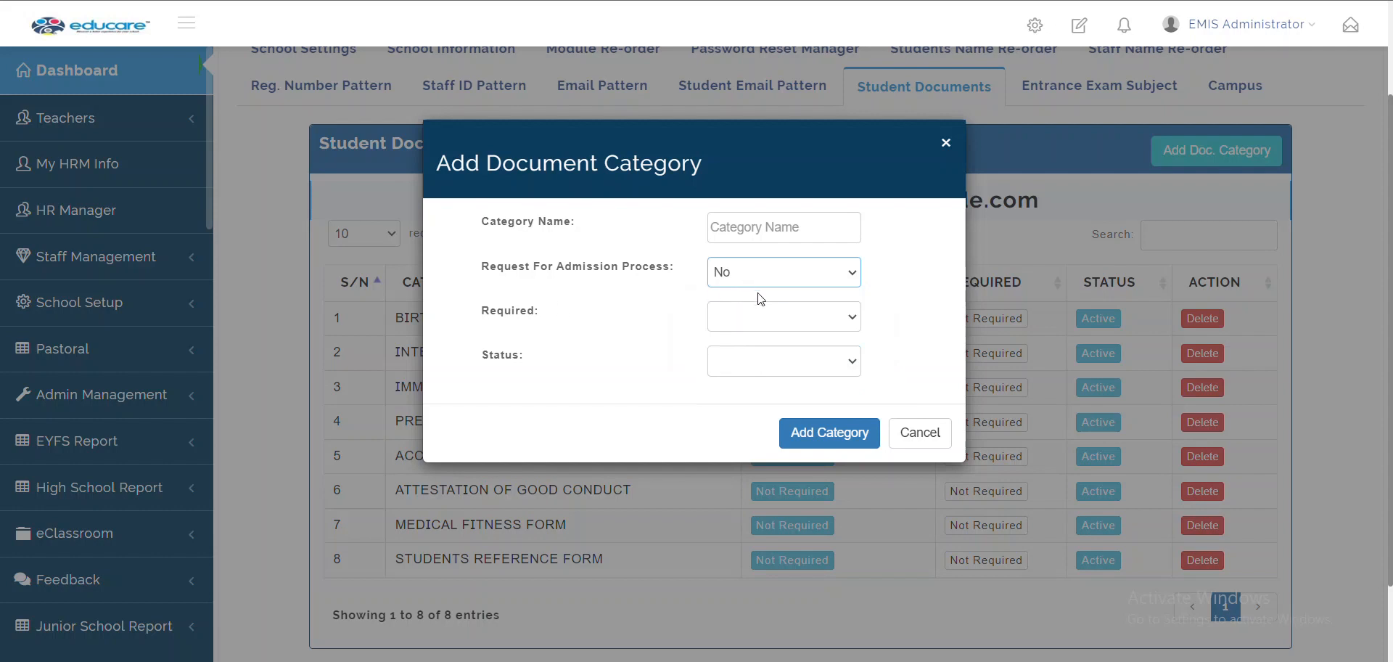
left_click(773, 327)
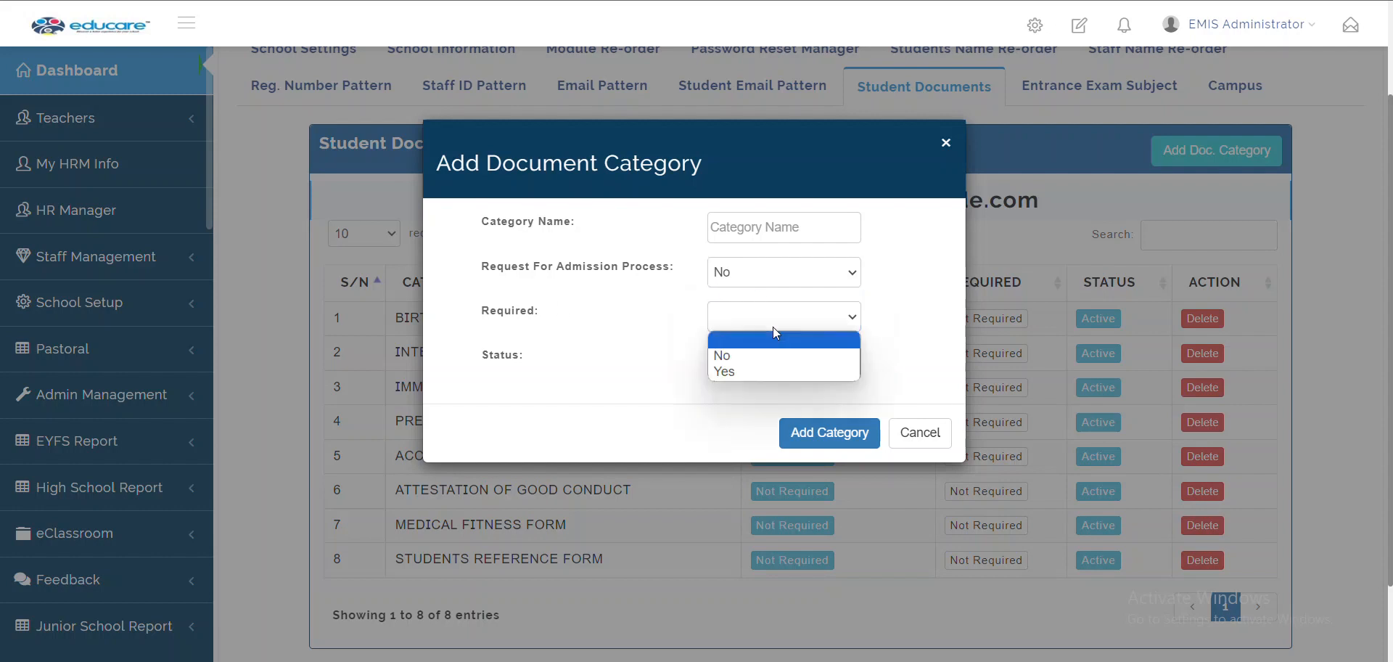
left_click(660, 364)
left_click(721, 372)
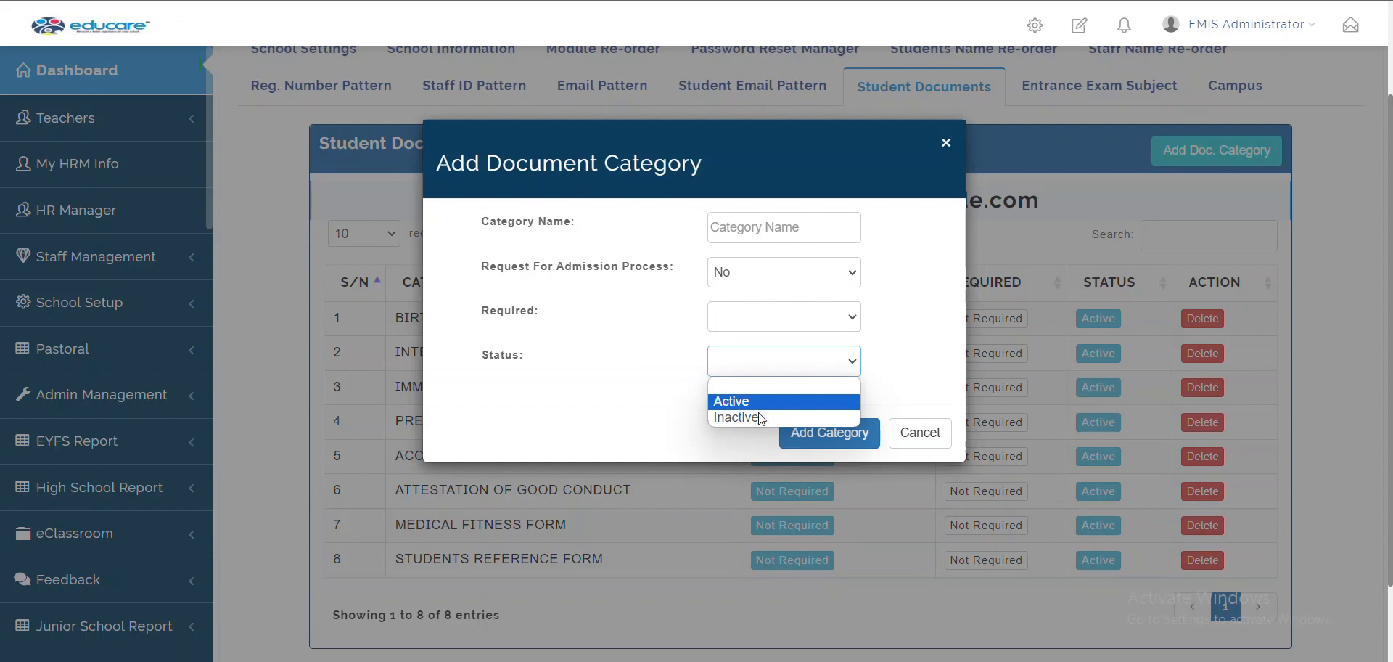
left_click(919, 436)
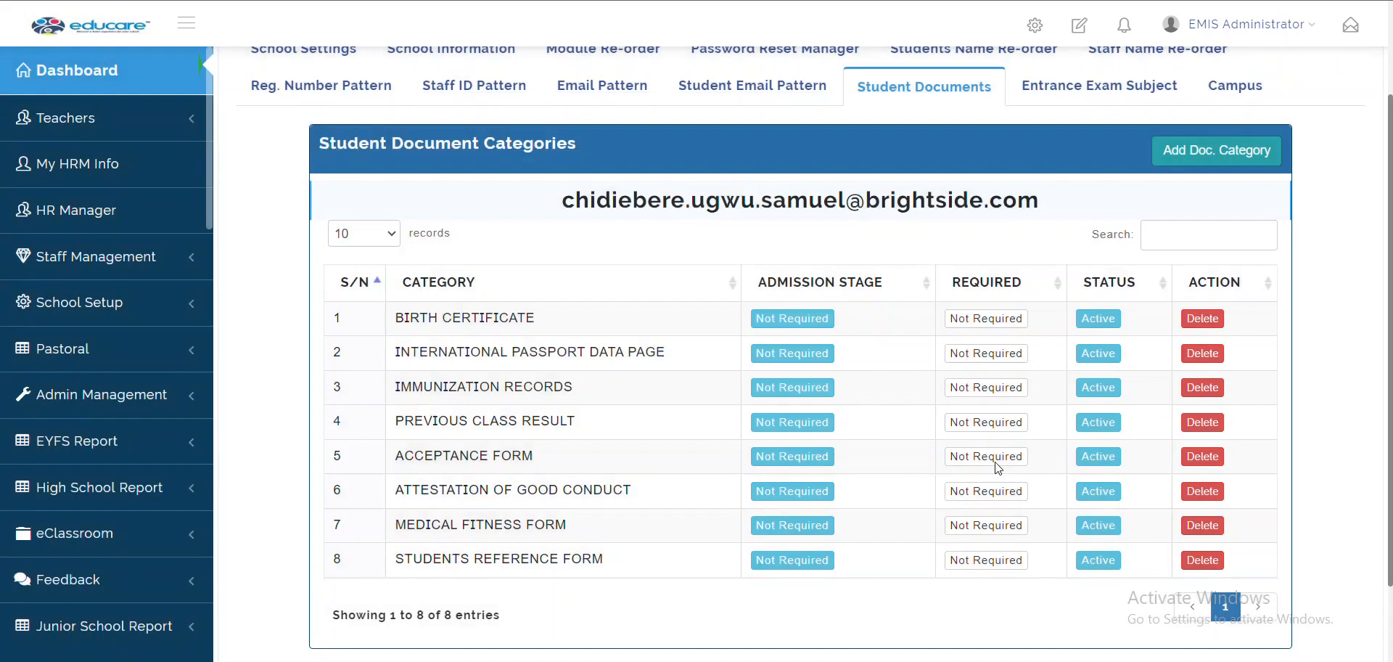
Toggle row 8, Students Reference Form, to Inactive, then open Entrance Exam Subjects for Educare EYFS
left_click(1088, 565)
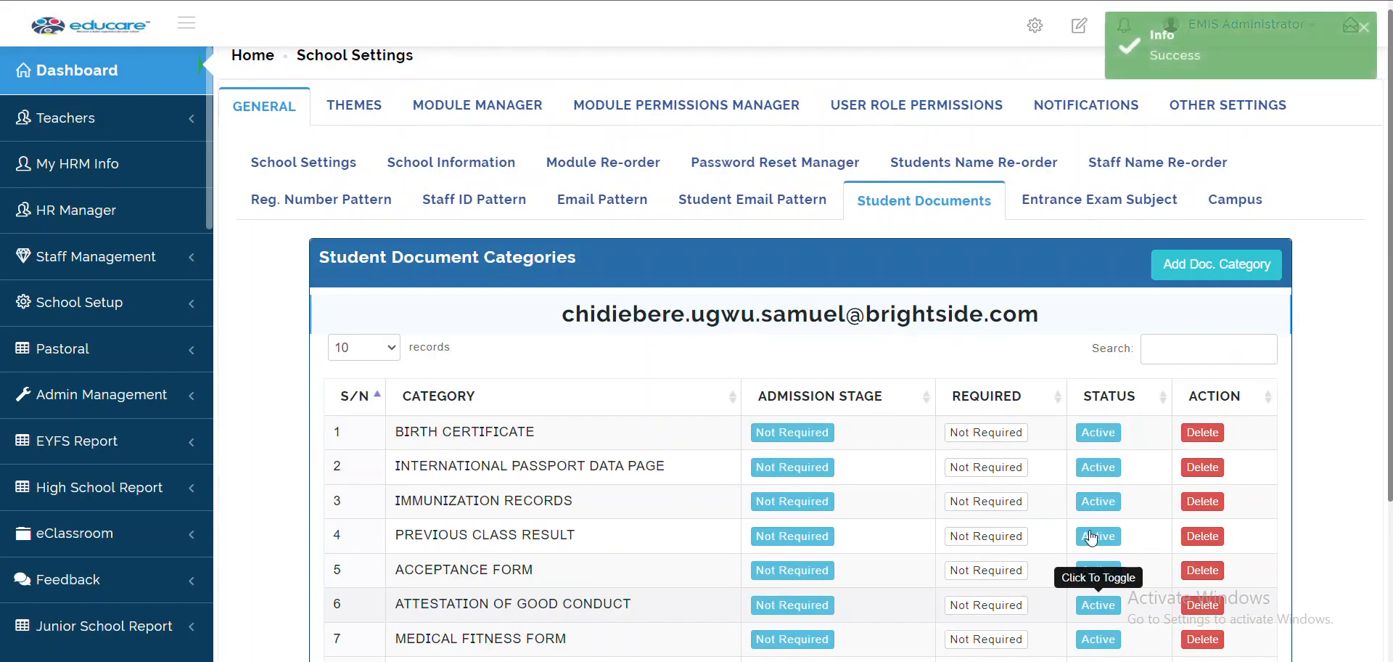
scroll(1094, 488, "down", 2)
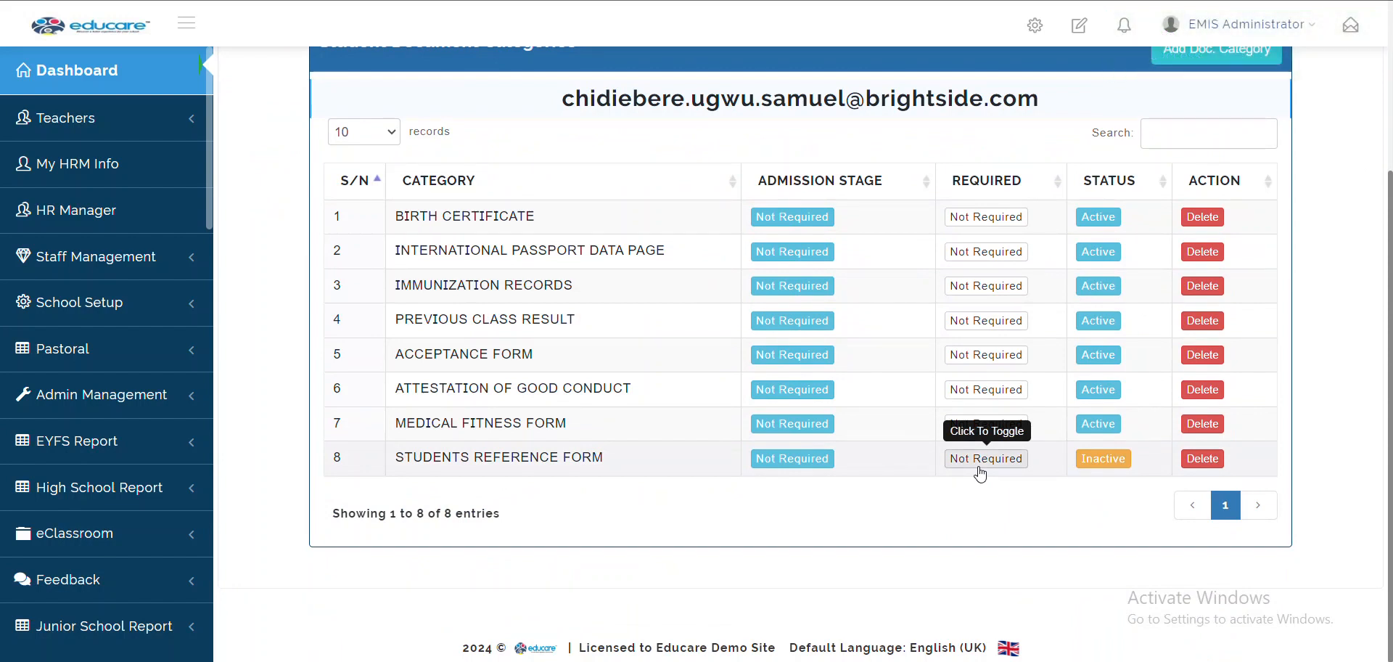
scroll(980, 474, "up", 3)
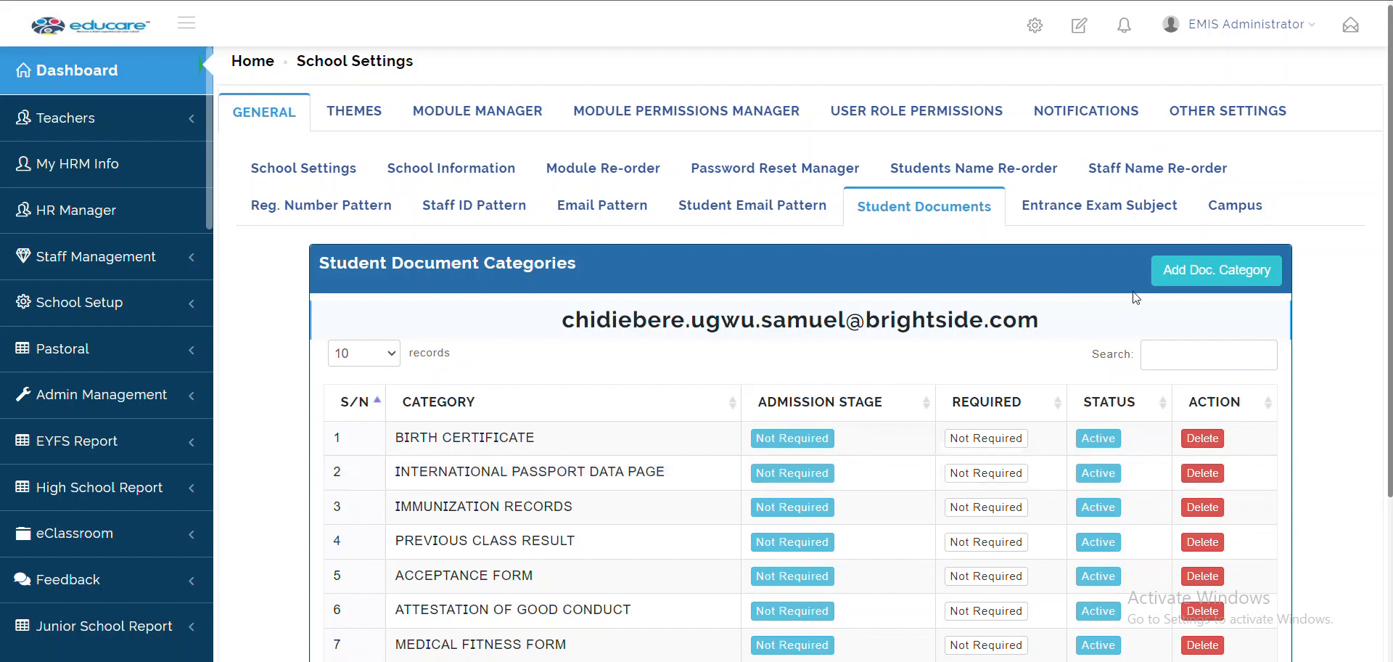
left_click(1078, 223)
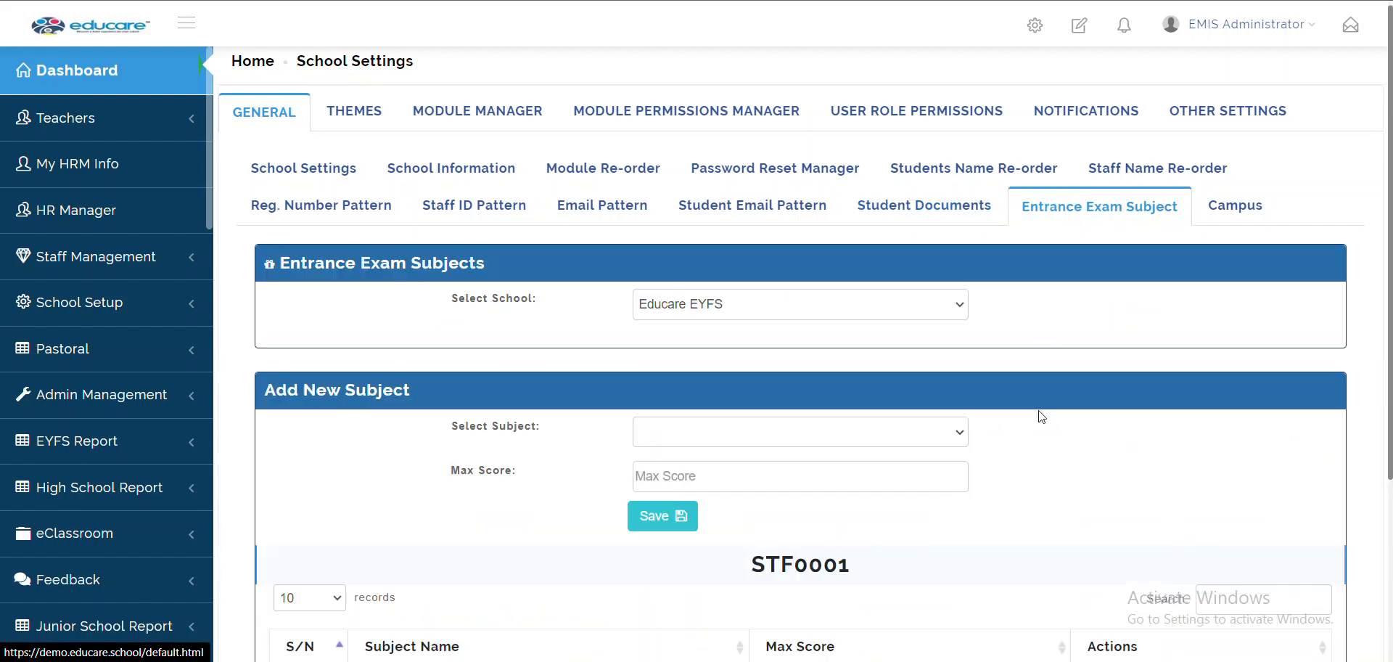
scroll(1042, 416, "down", 3)
scroll(1042, 416, "down", 1)
scroll(1042, 415, "up", 4)
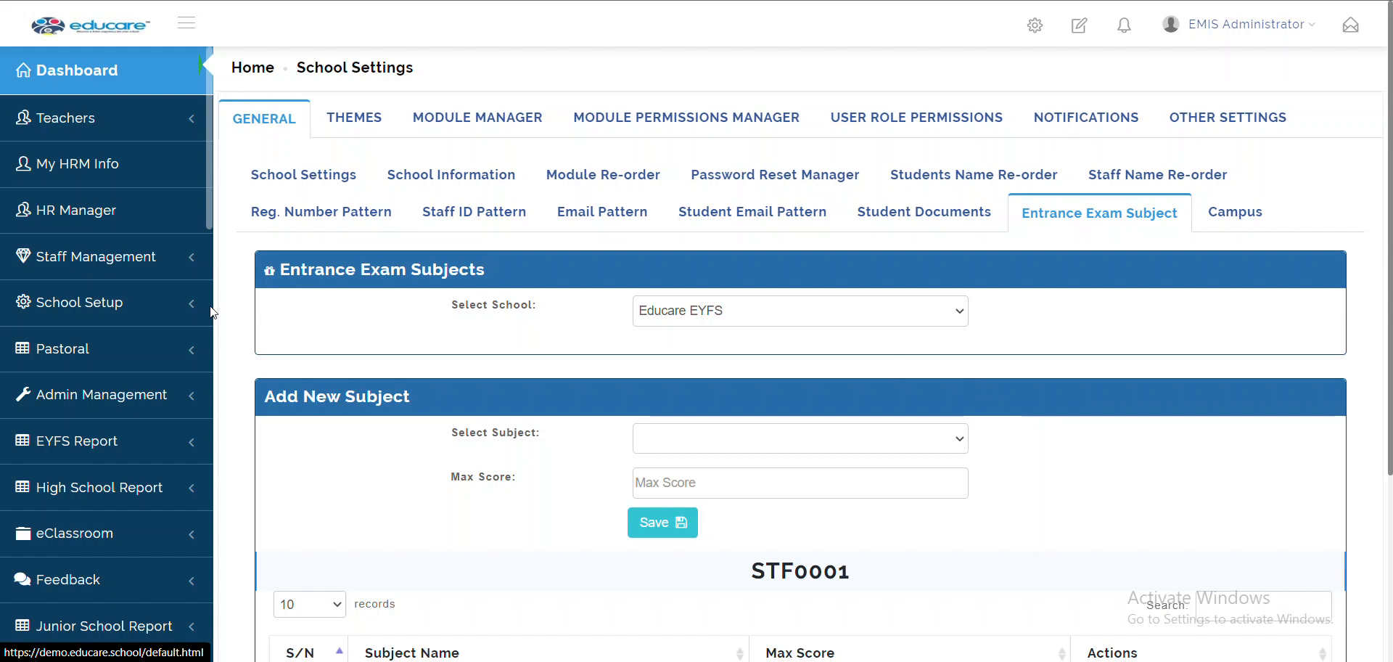
scroll(212, 313, "down", 1)
scroll(84, 489, "down", 4)
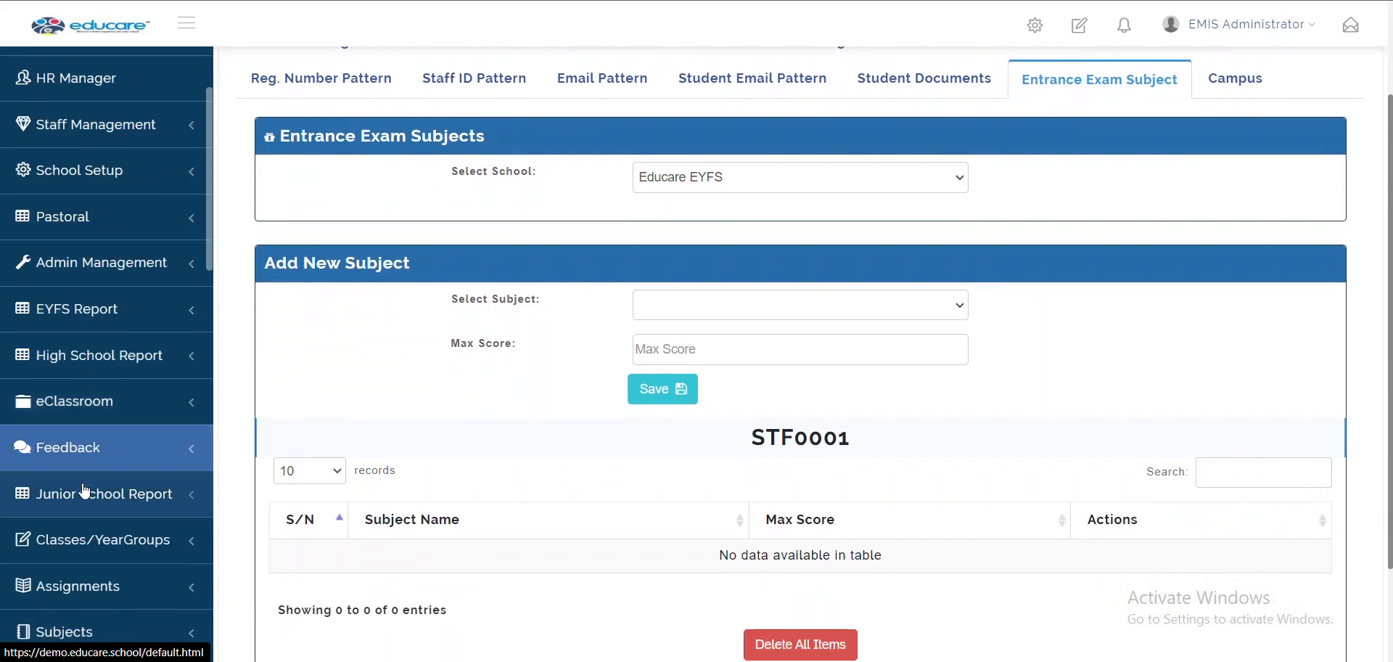
scroll(84, 490, "down", 6)
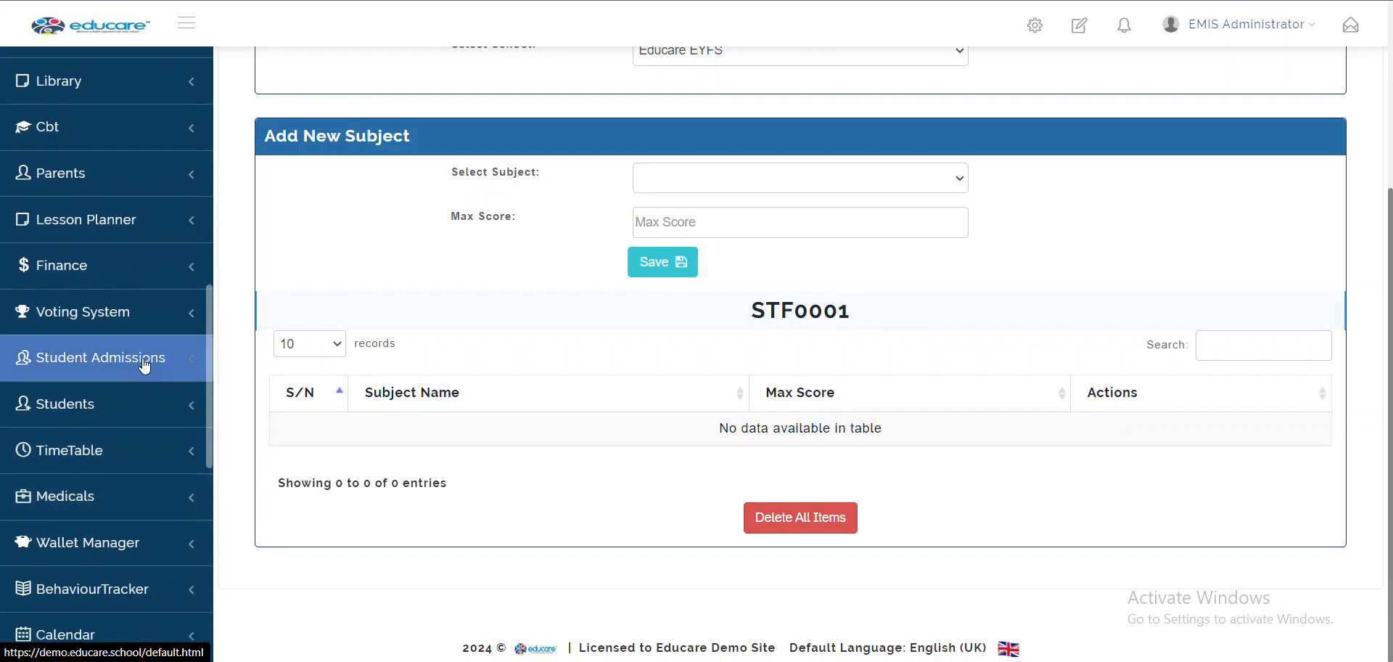
left_click(18, 363)
scroll(734, 351, "up", 4)
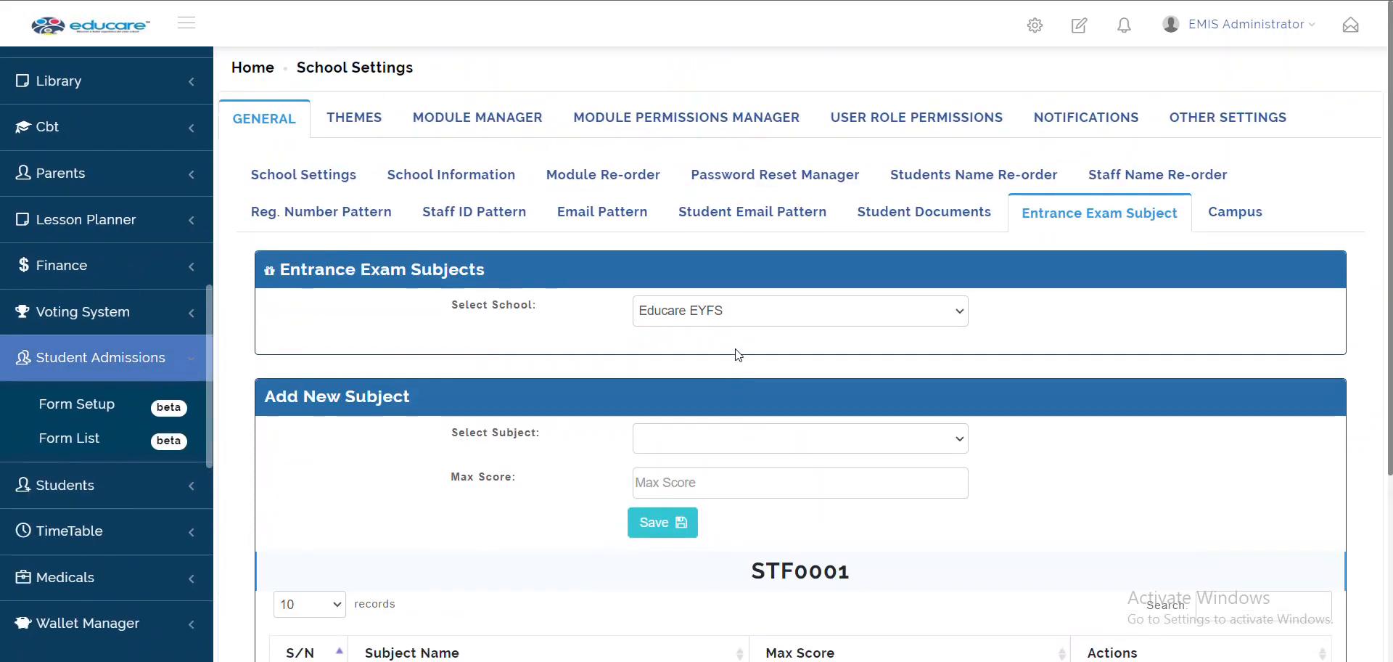
left_click(1209, 220)
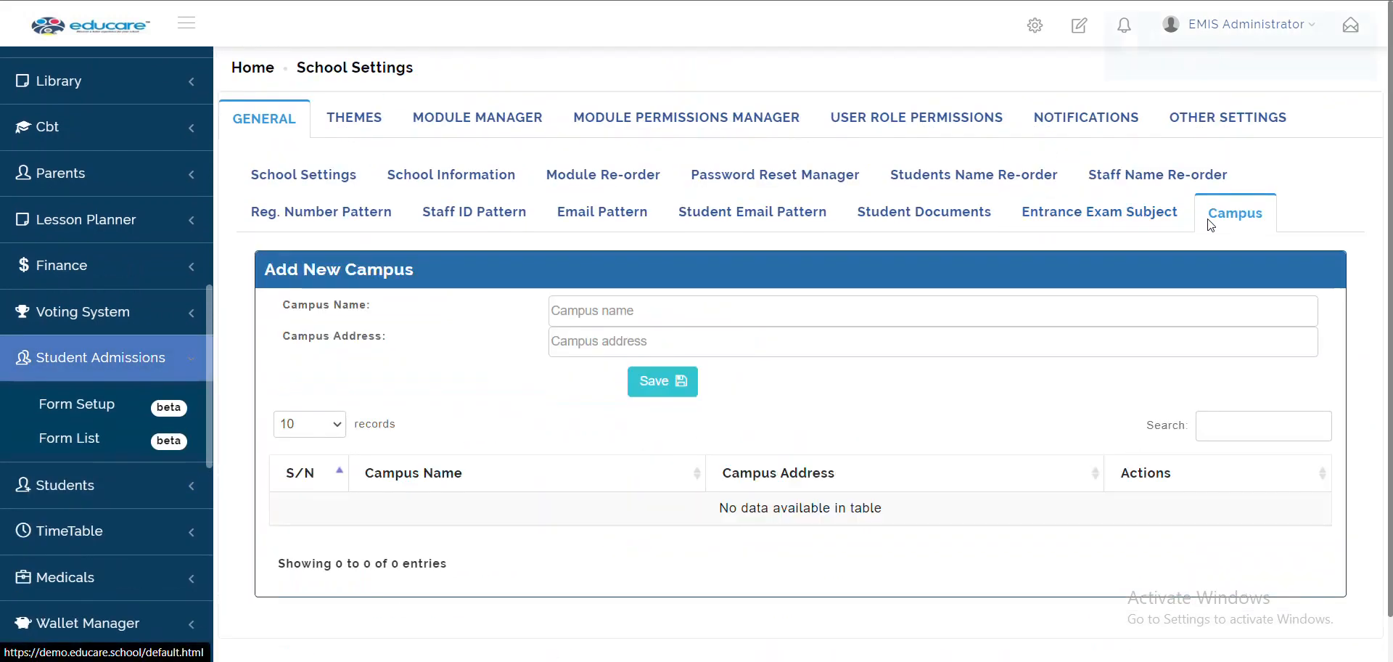
left_click(1103, 211)
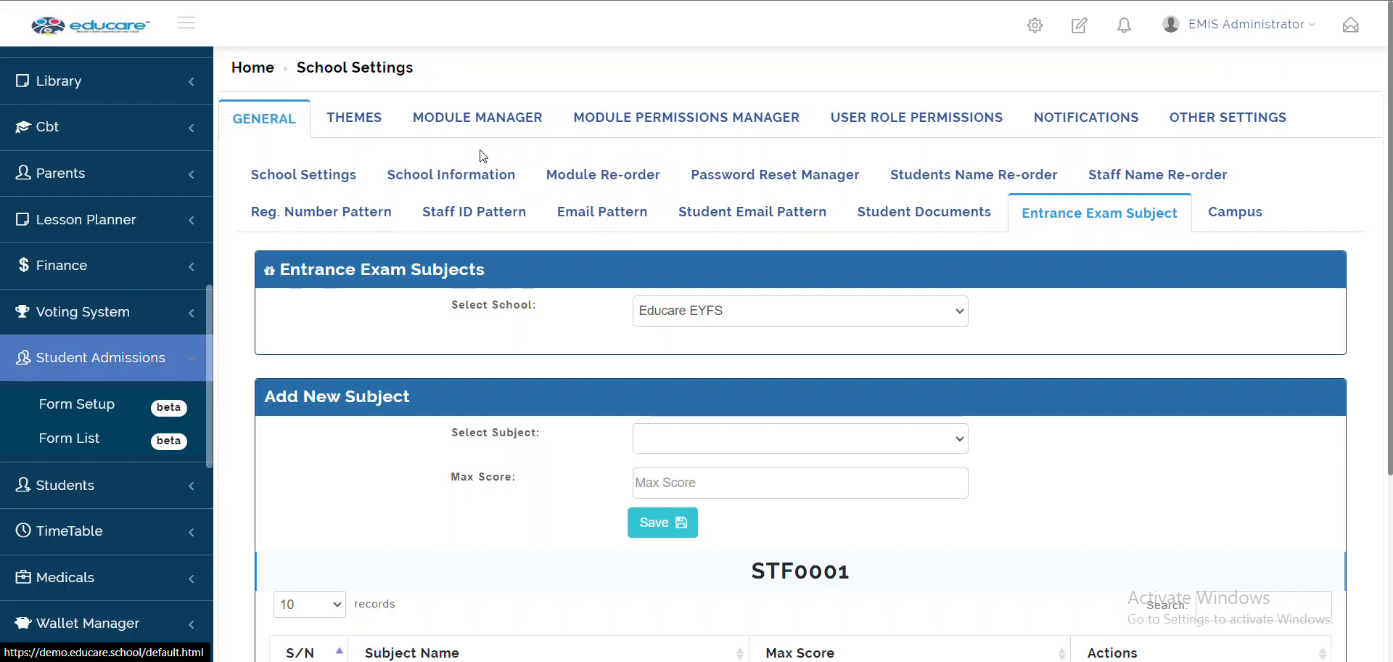
scroll(931, 624, "down", 1)
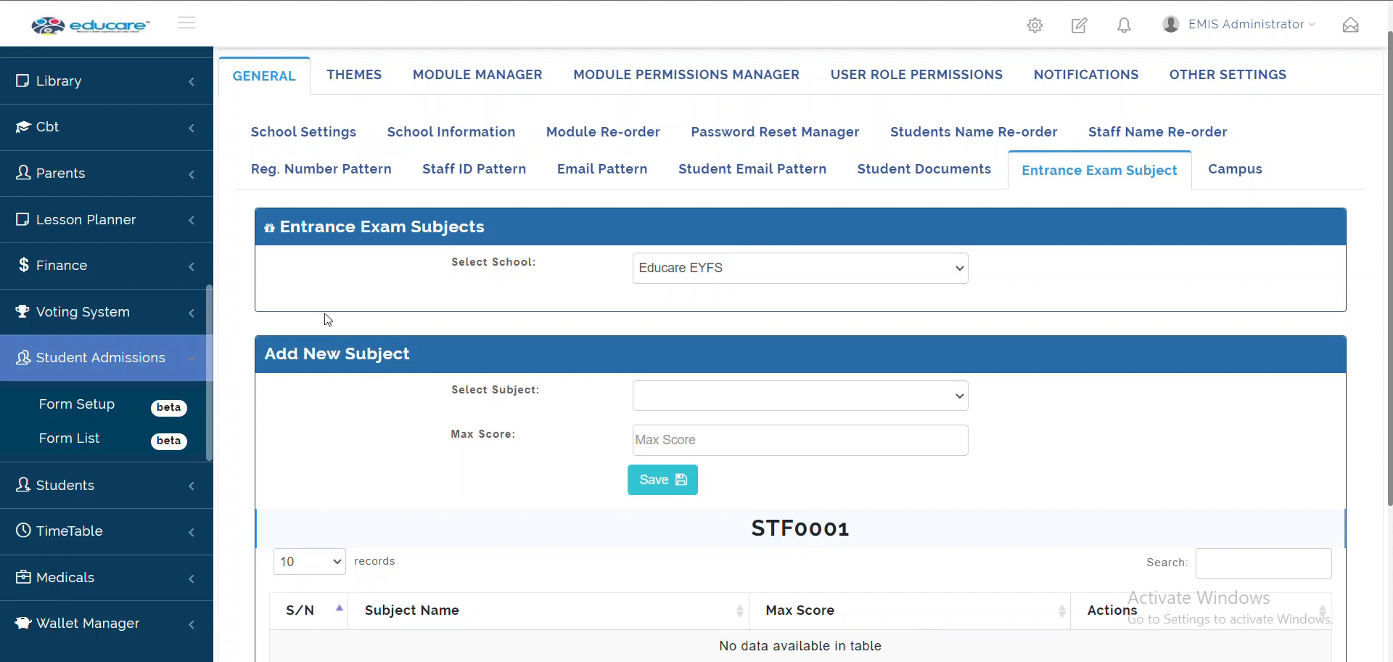
left_click(343, 86)
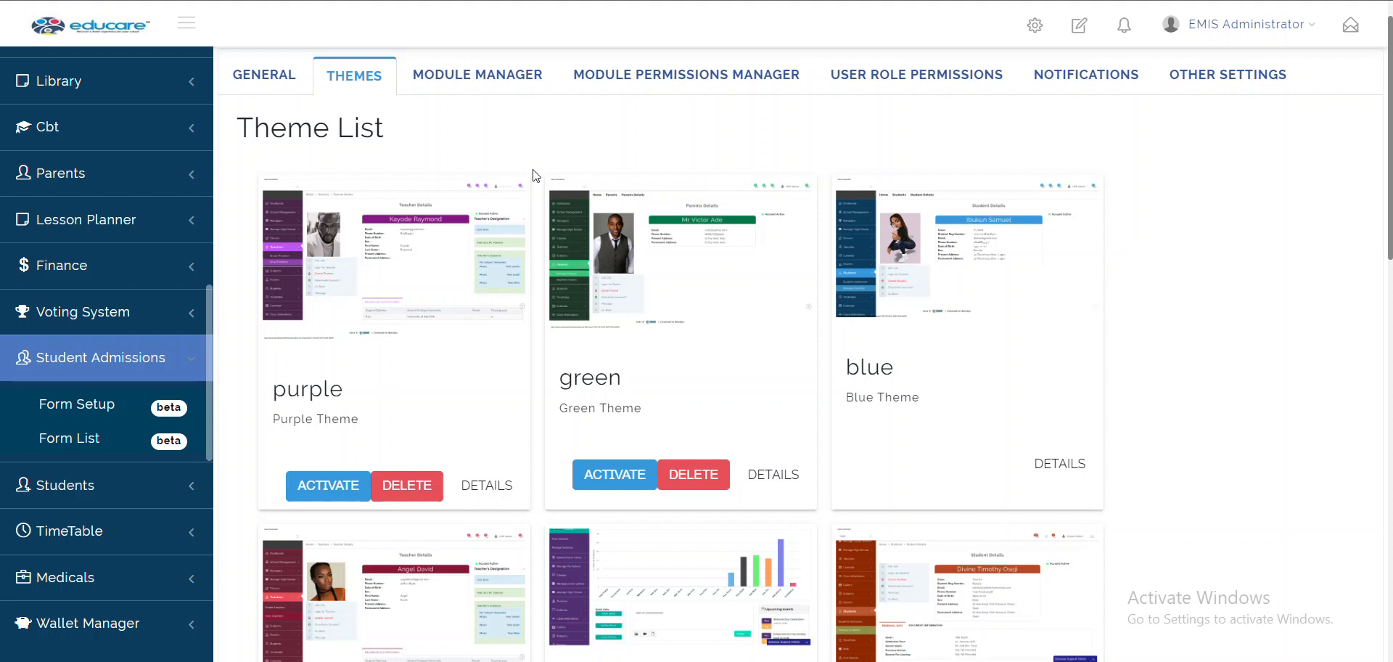
Activate the purple theme, then the green theme
scroll(534, 176, "down", 2)
scroll(534, 176, "up", 2)
scroll(535, 176, "down", 2)
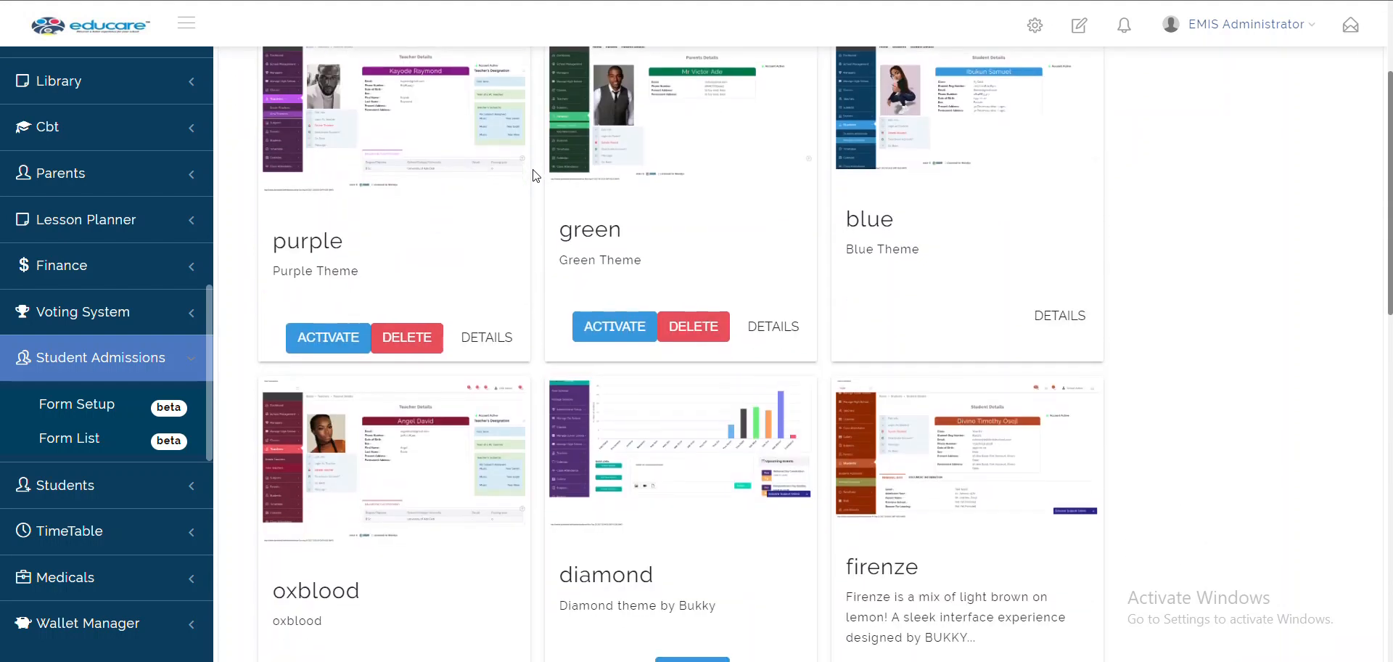
left_click(332, 341)
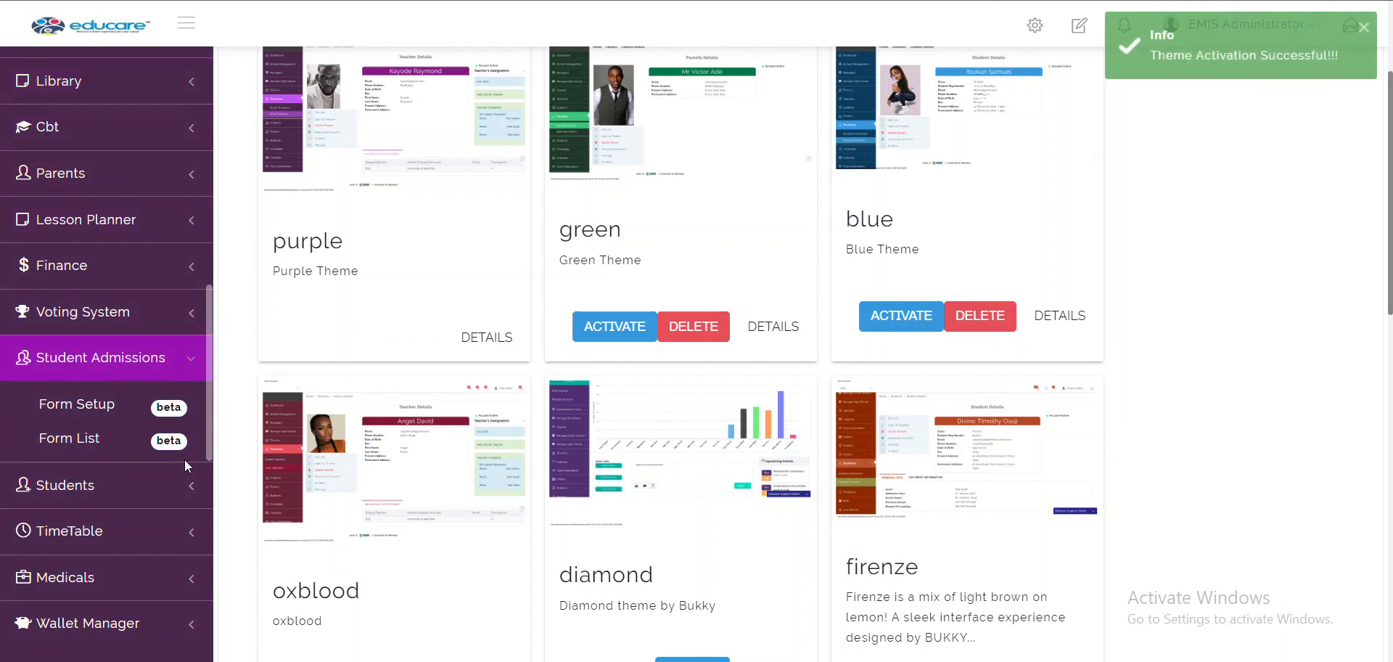
scroll(505, 309, "down", 2)
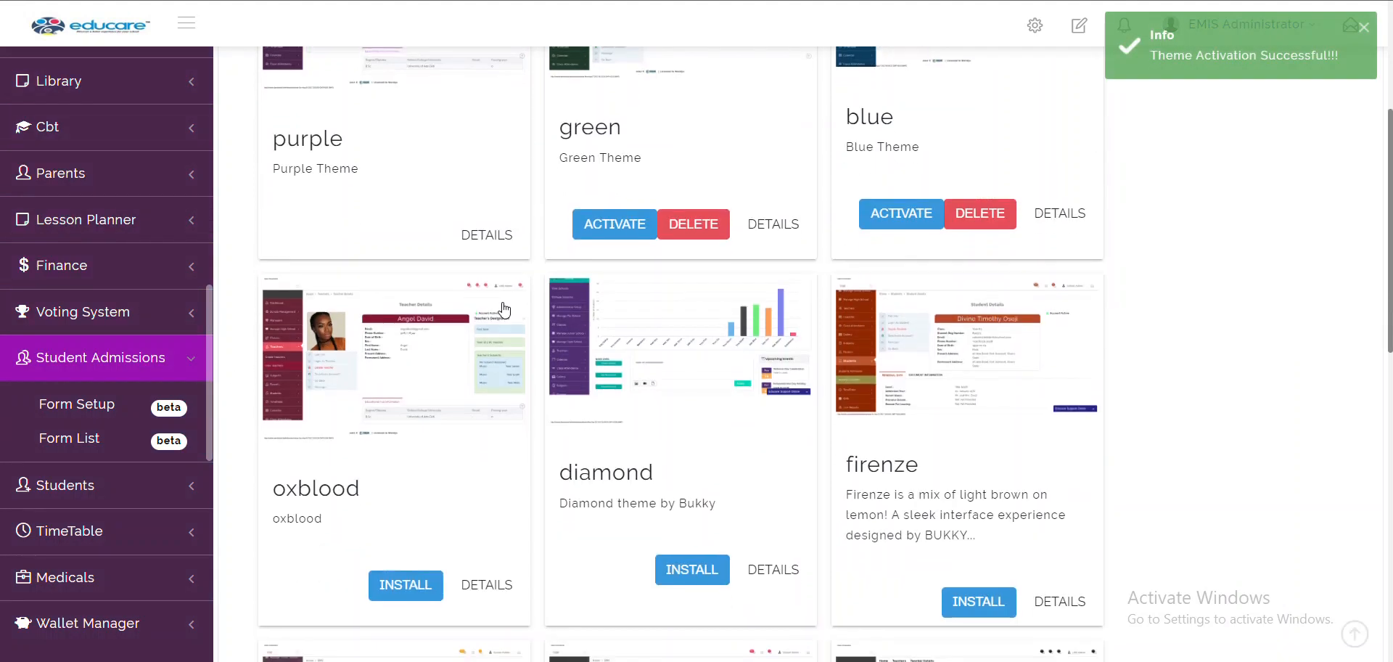
scroll(591, 406, "up", 3)
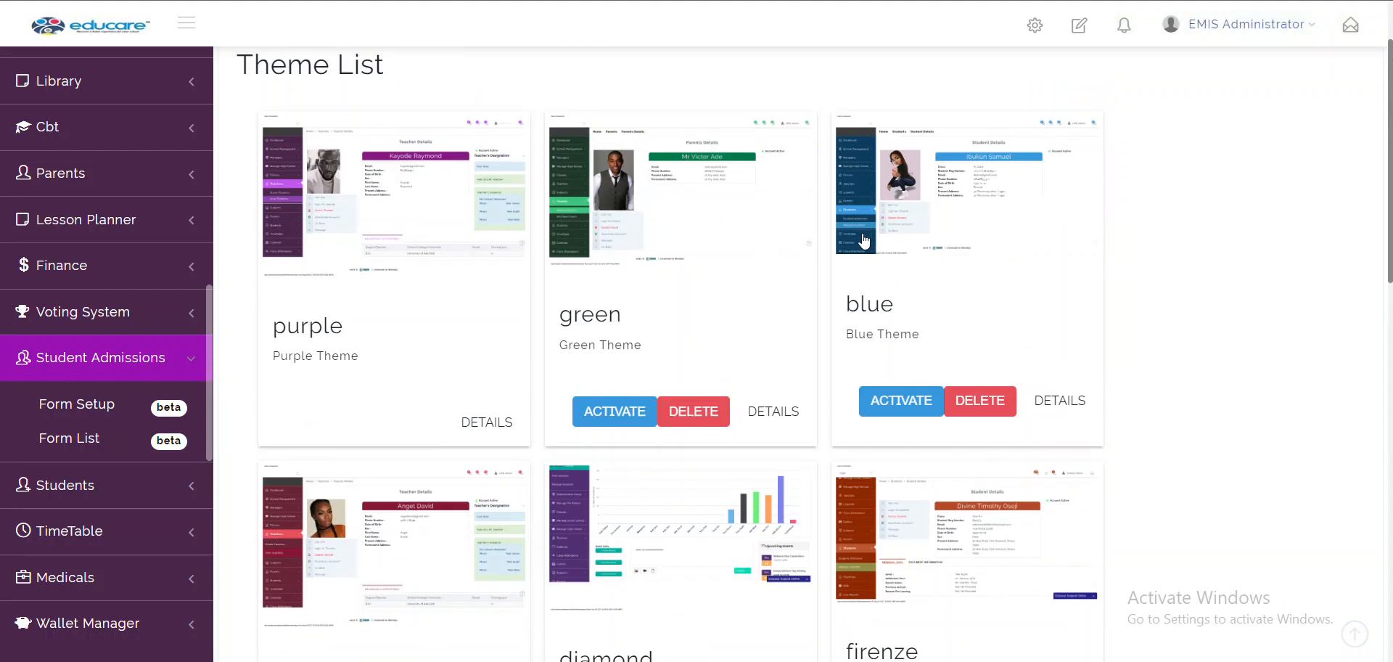
left_click(590, 418)
Install the oxblood theme and activate it
scroll(591, 423, "down", 5)
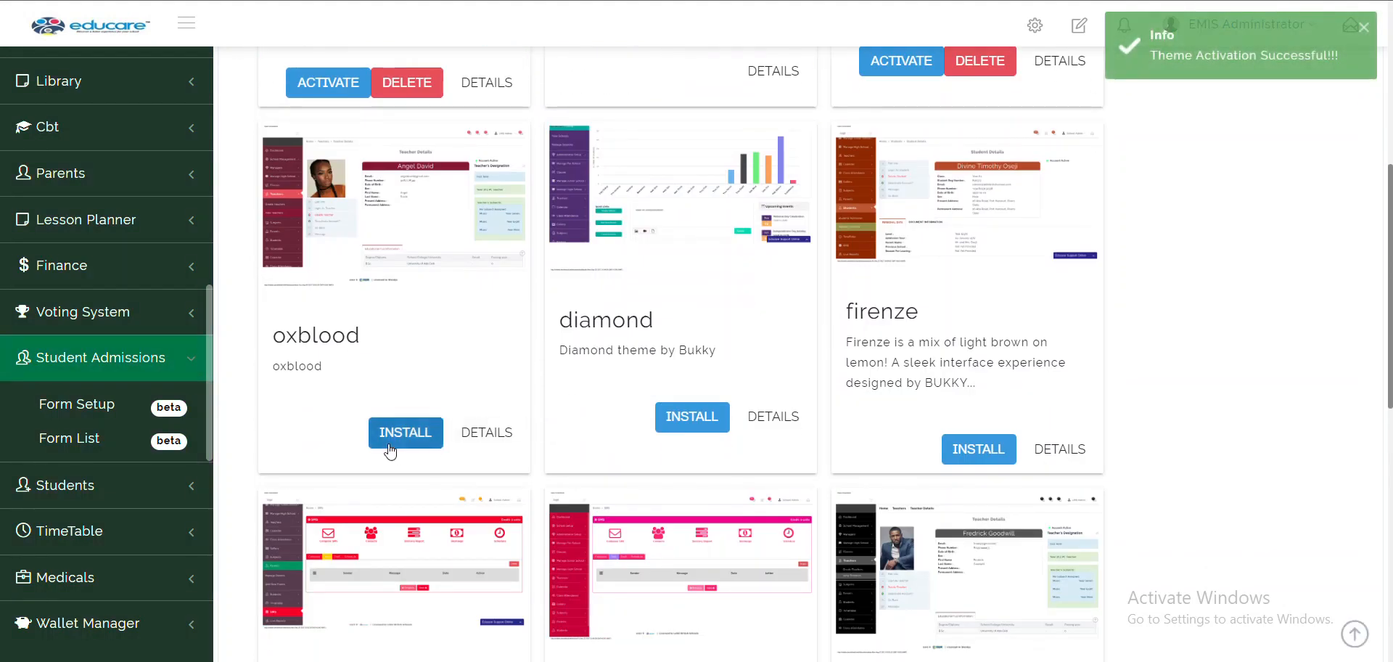
scroll(599, 414, "down", 3)
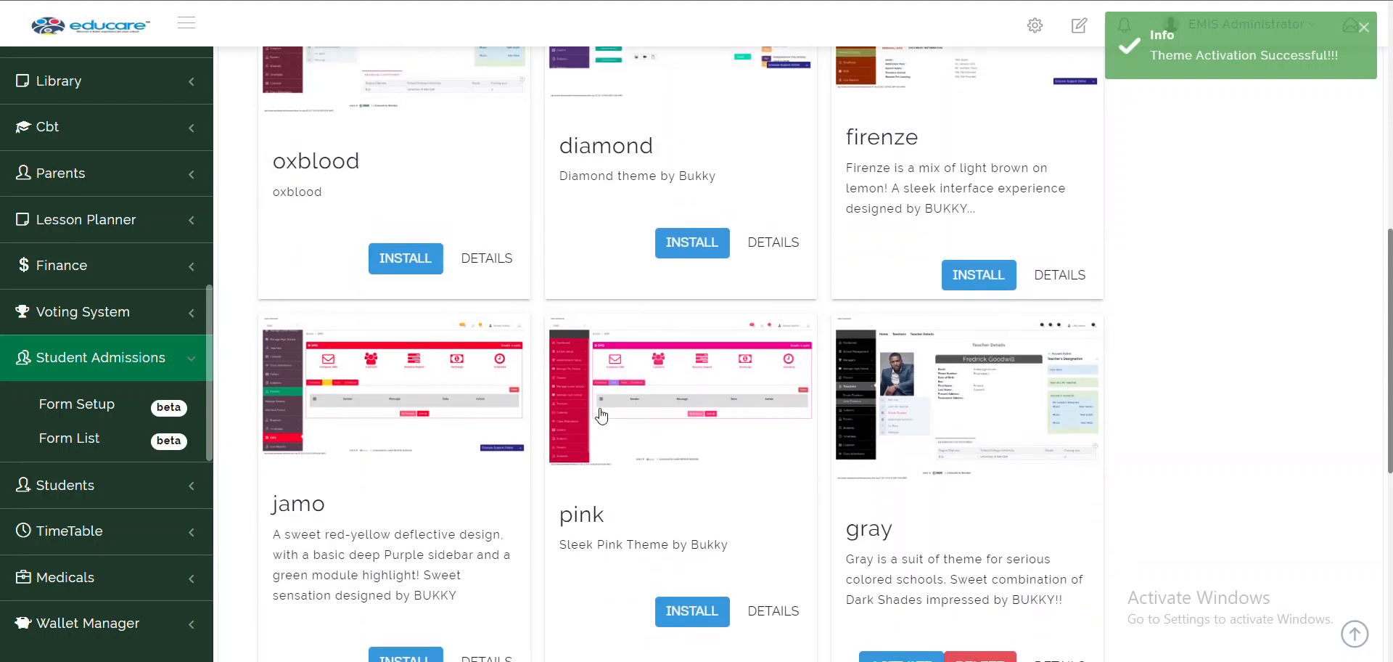
left_click(407, 263)
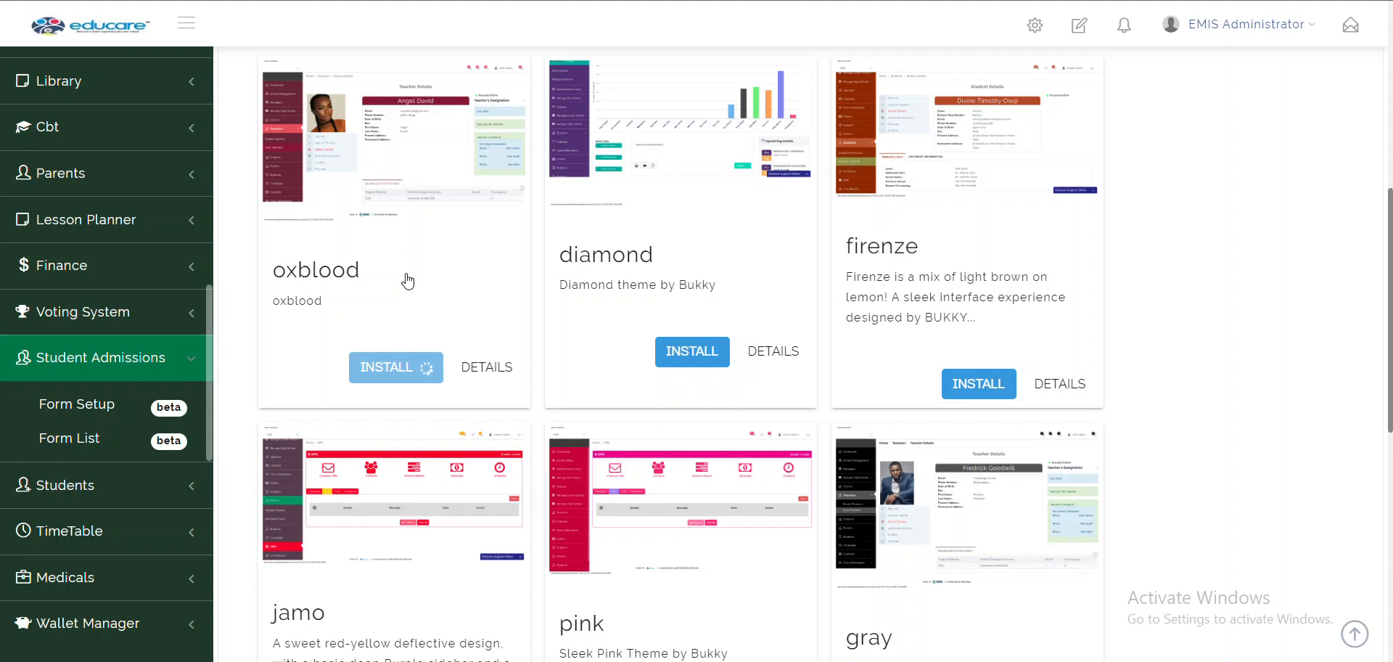
left_click(326, 371)
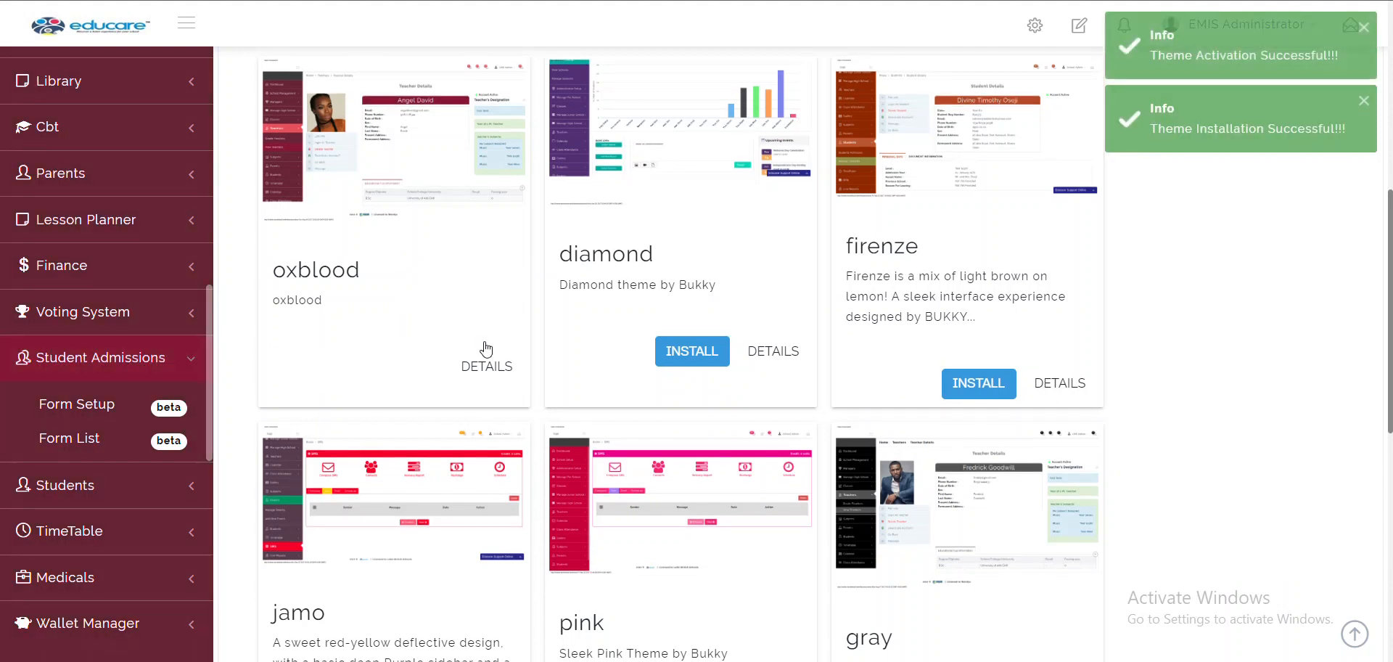
Make gray the active school theme
scroll(545, 421, "down", 3)
left_click(883, 552)
scroll(883, 564, "up", 2)
scroll(883, 564, "down", 7)
scroll(883, 564, "up", 7)
scroll(883, 564, "up", 8)
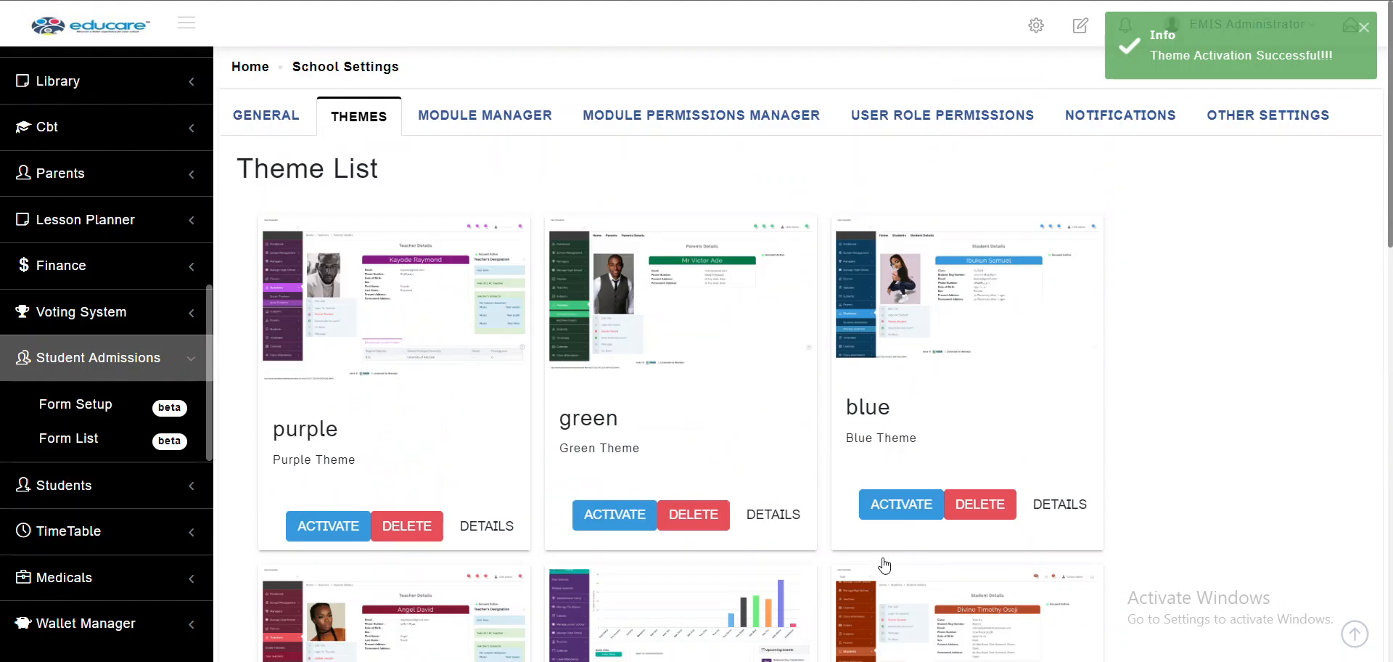
Open the Module Manager listing all 39 modules, and expand then collapse Parents in the sidebar
left_click(487, 129)
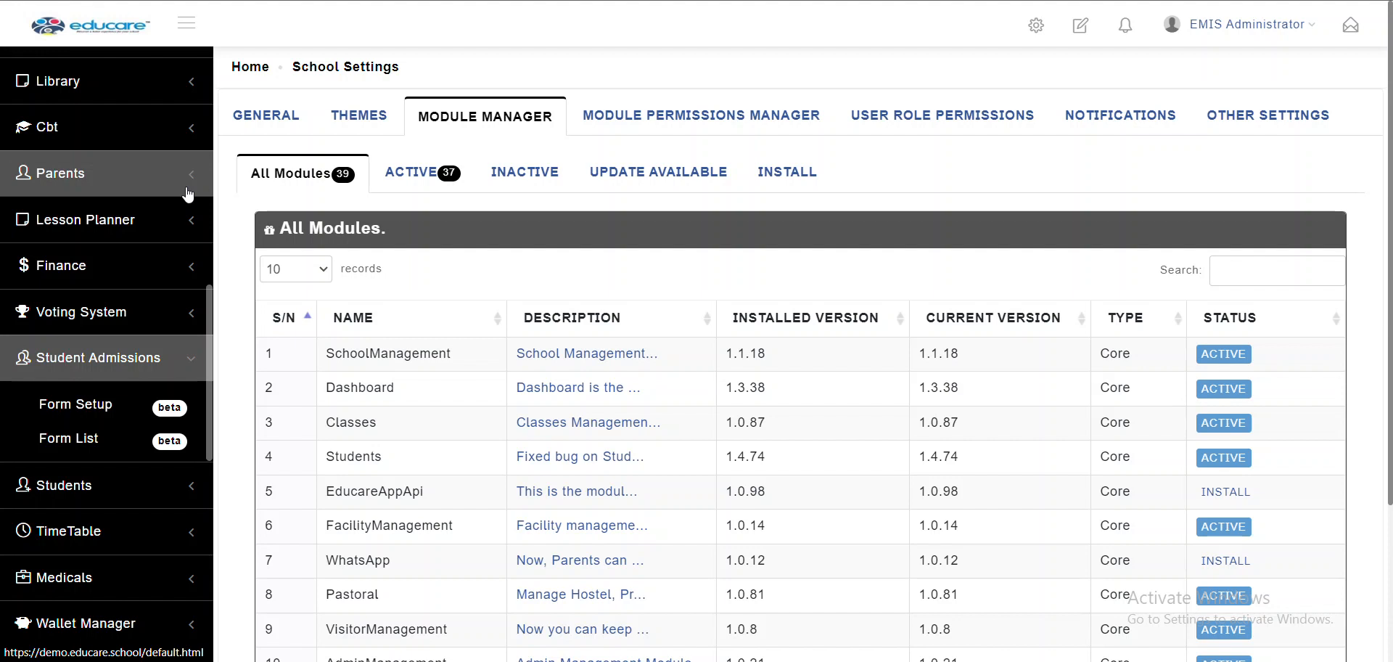
left_click(108, 188)
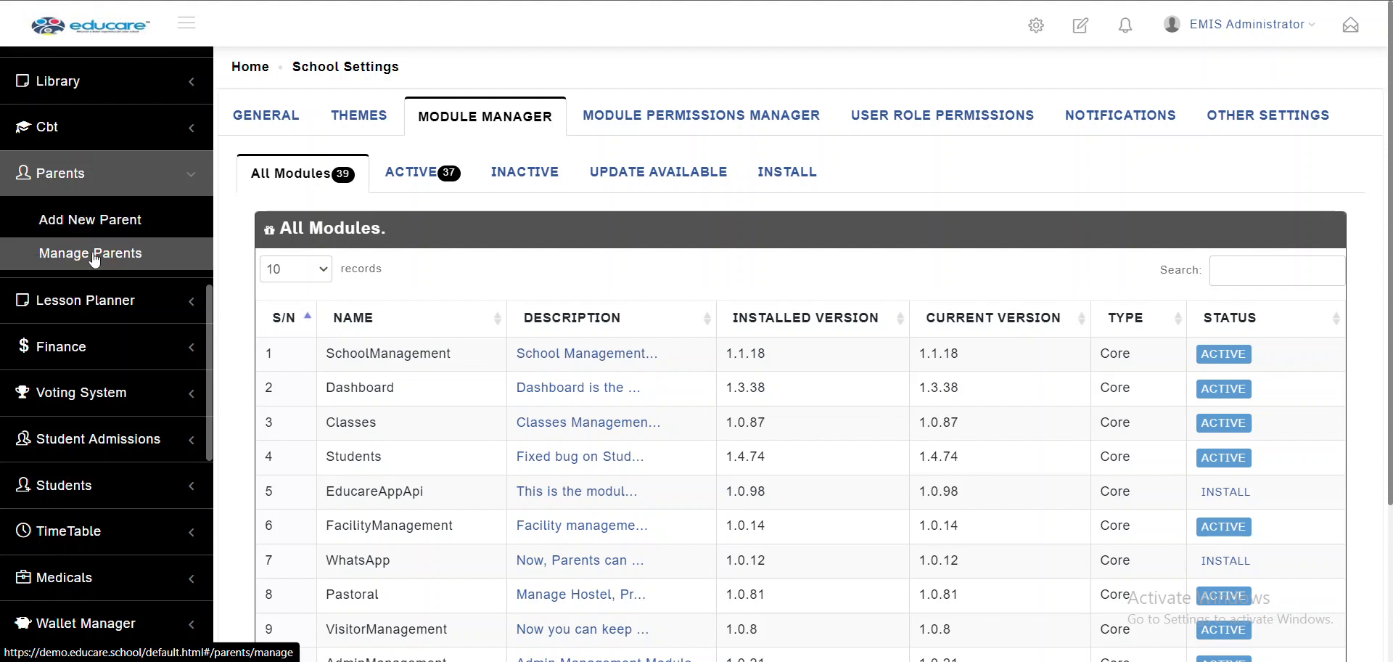
left_click(143, 179)
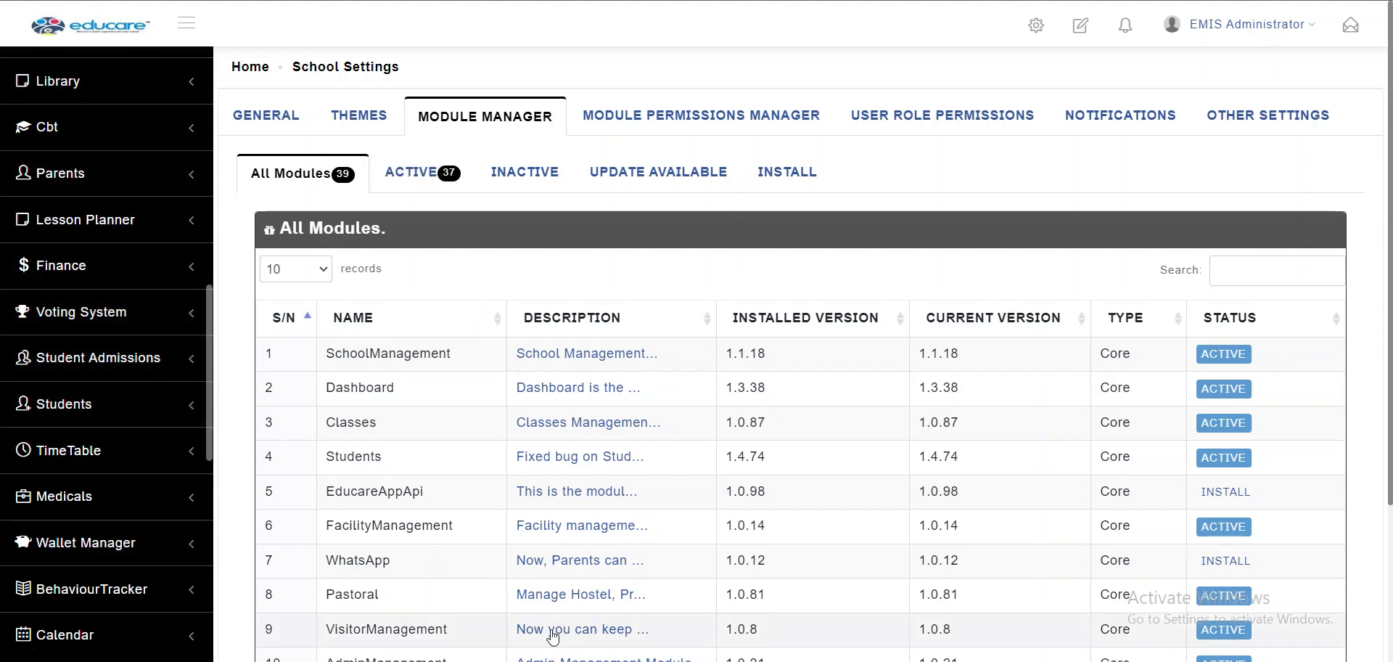
Filter modules by Active and Update Available, then open the Module Permissions Manager for Admin
left_click(455, 174)
left_click(680, 174)
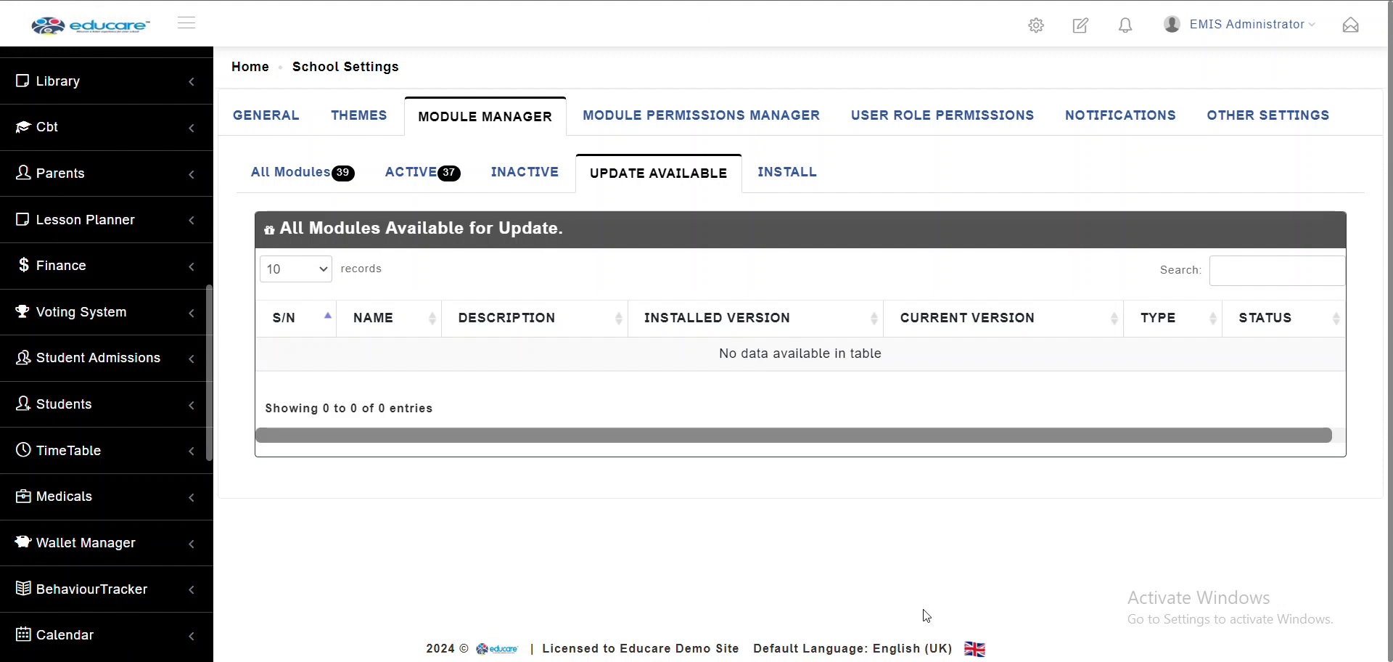
left_click(775, 133)
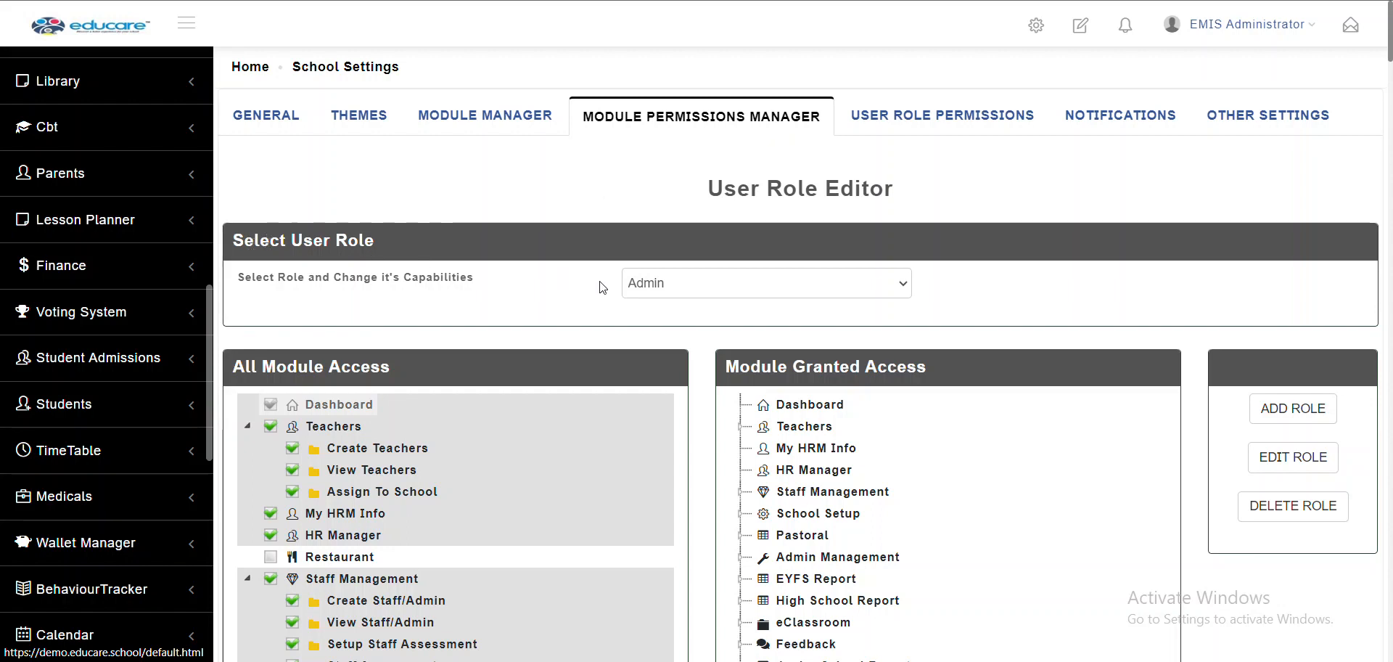
Show the Select Role list with roles like Teacher, Head, Cook and Driver
left_click(652, 283)
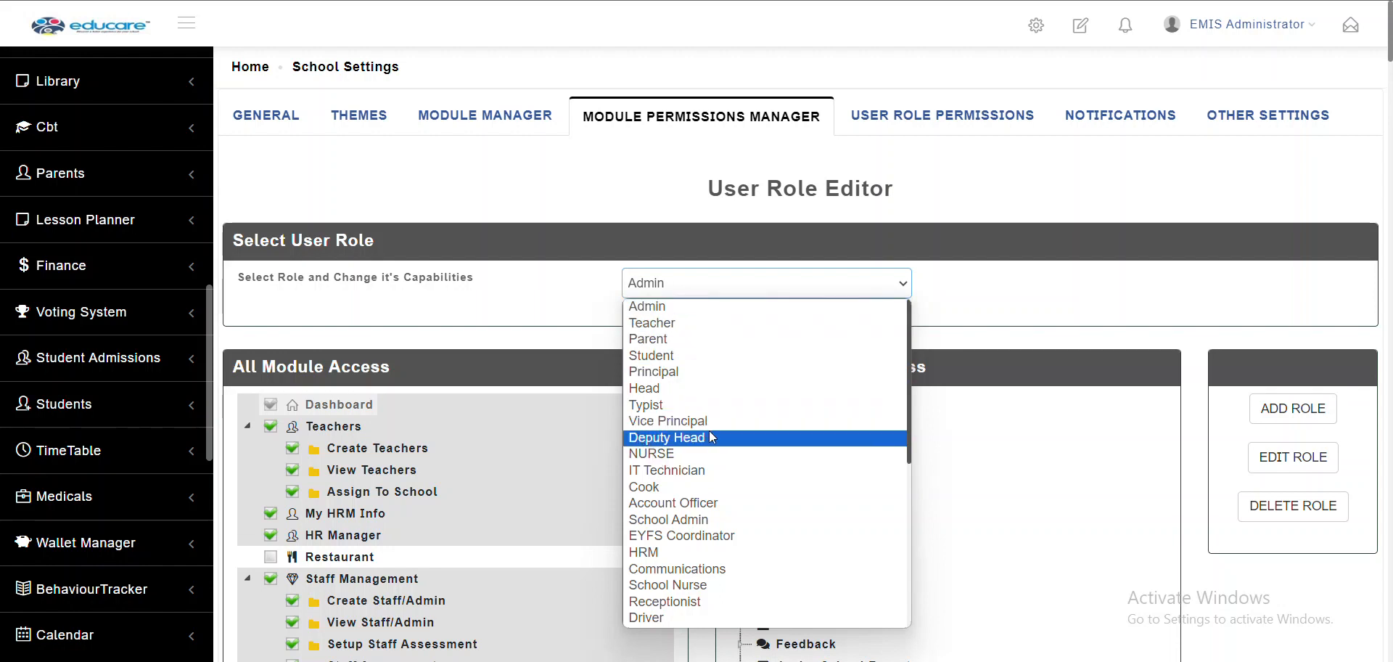
scroll(698, 555, "down", 2)
scroll(698, 563, "down", 3)
scroll(698, 563, "up", 5)
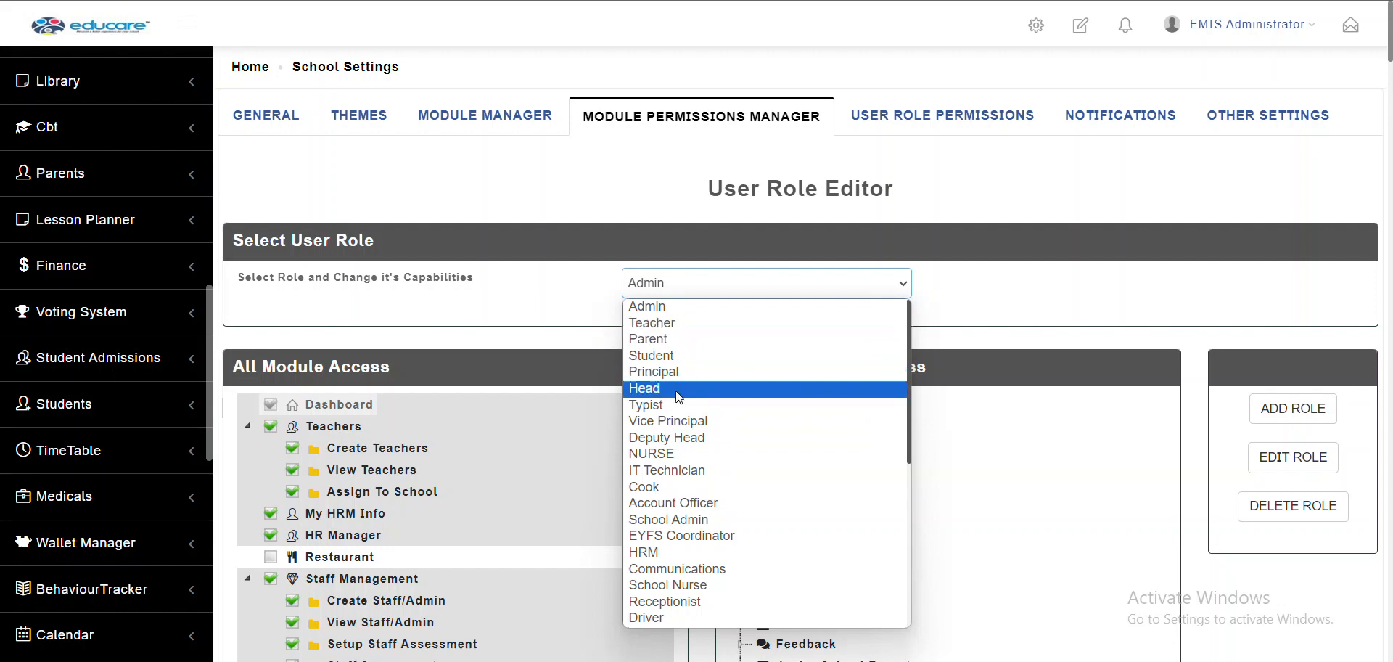
left_click(665, 373)
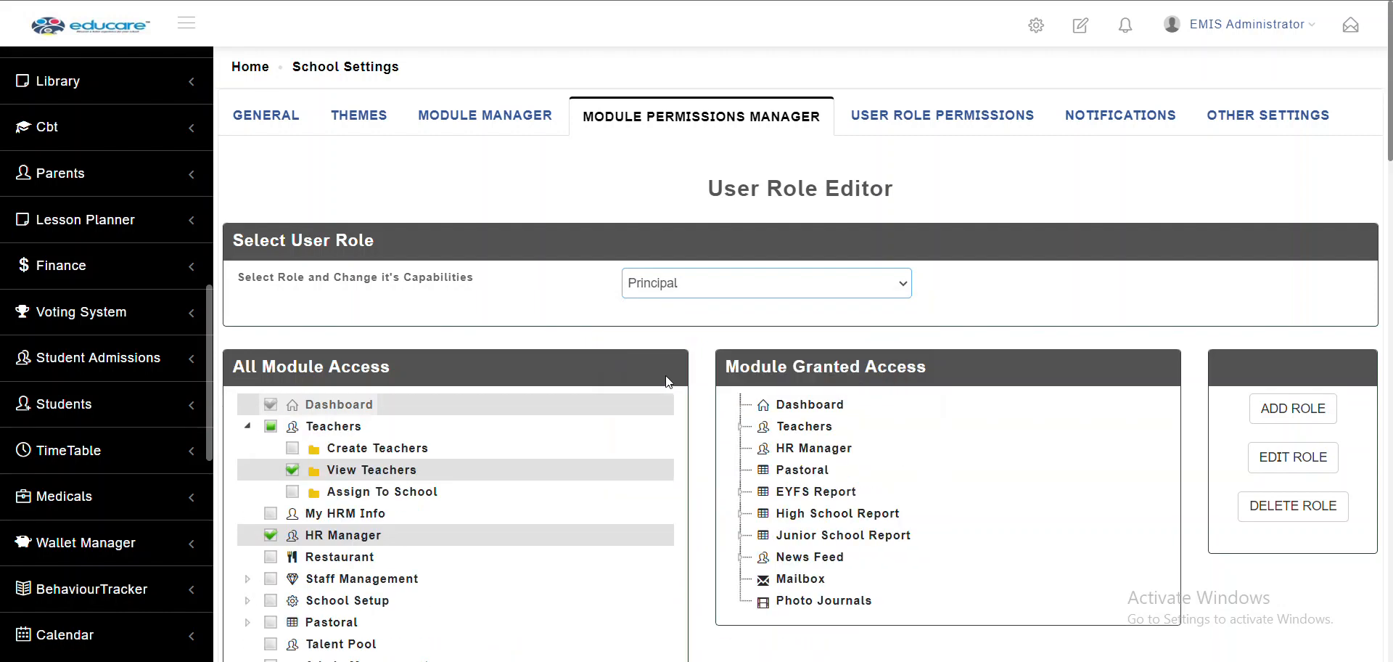
scroll(665, 377, "down", 1)
scroll(666, 380, "down", 1)
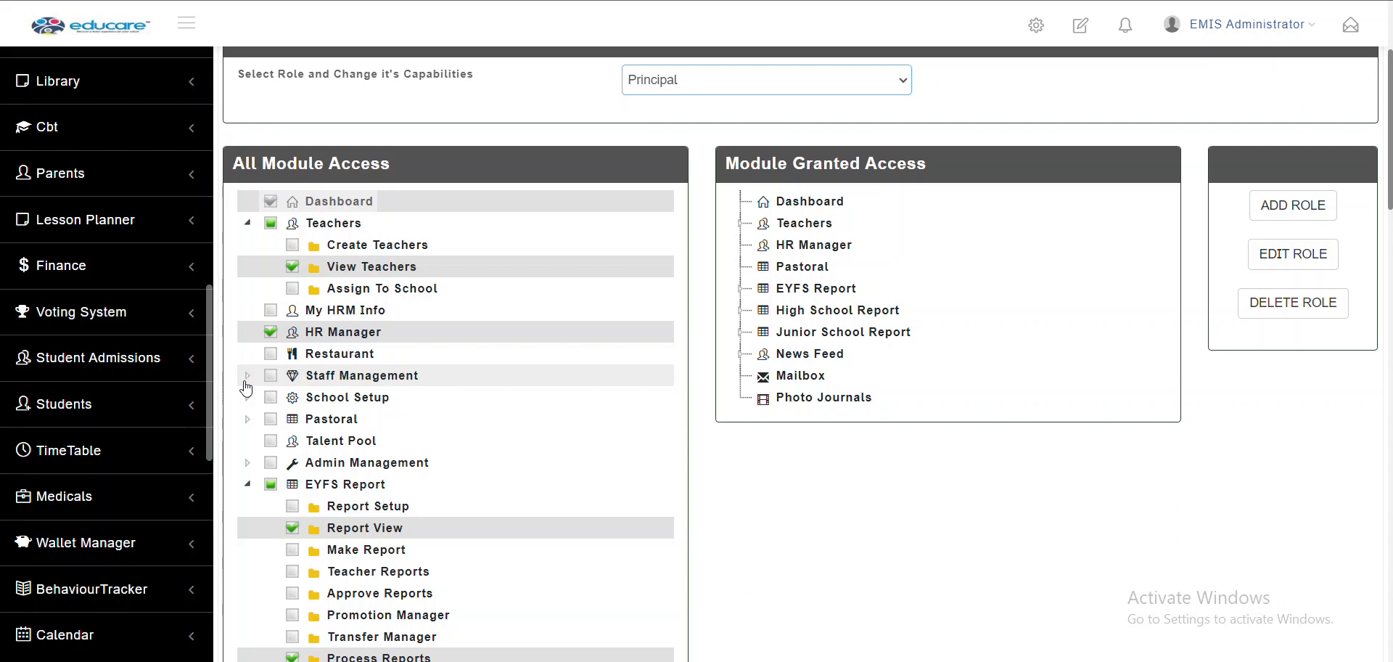
scroll(246, 379, "down", 7)
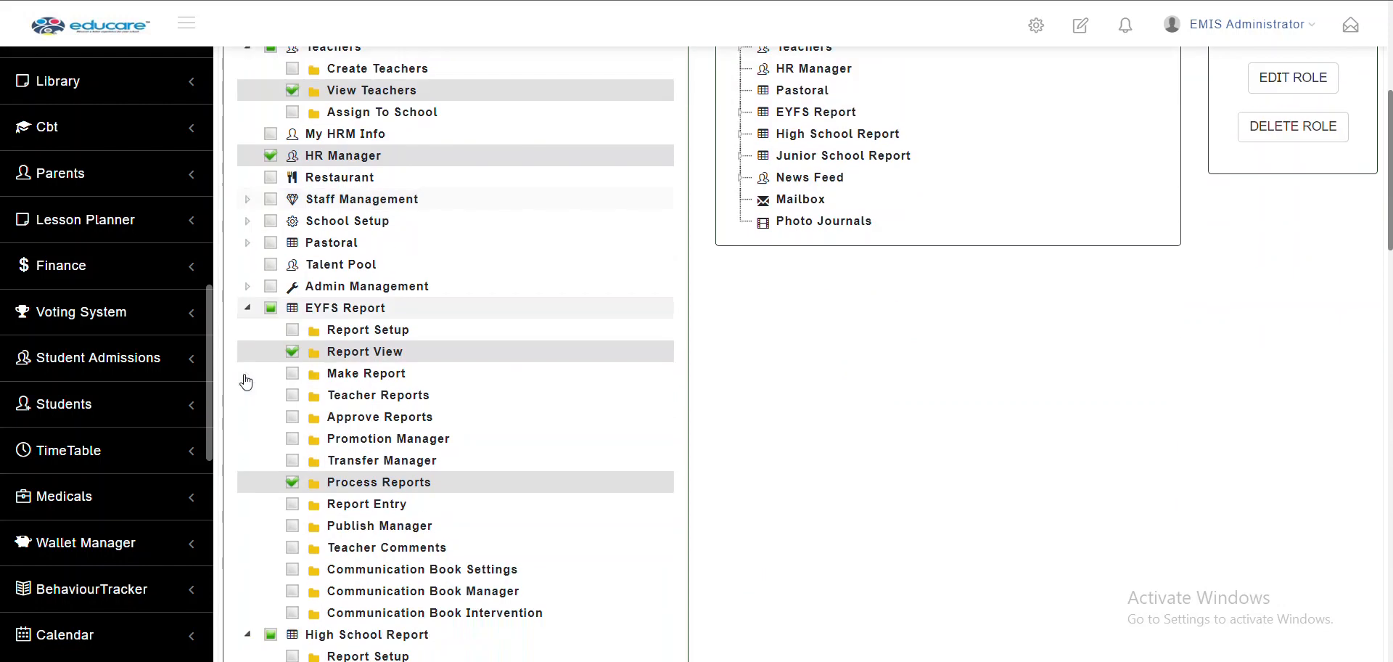
scroll(246, 378, "up", 4)
scroll(246, 382, "up", 2)
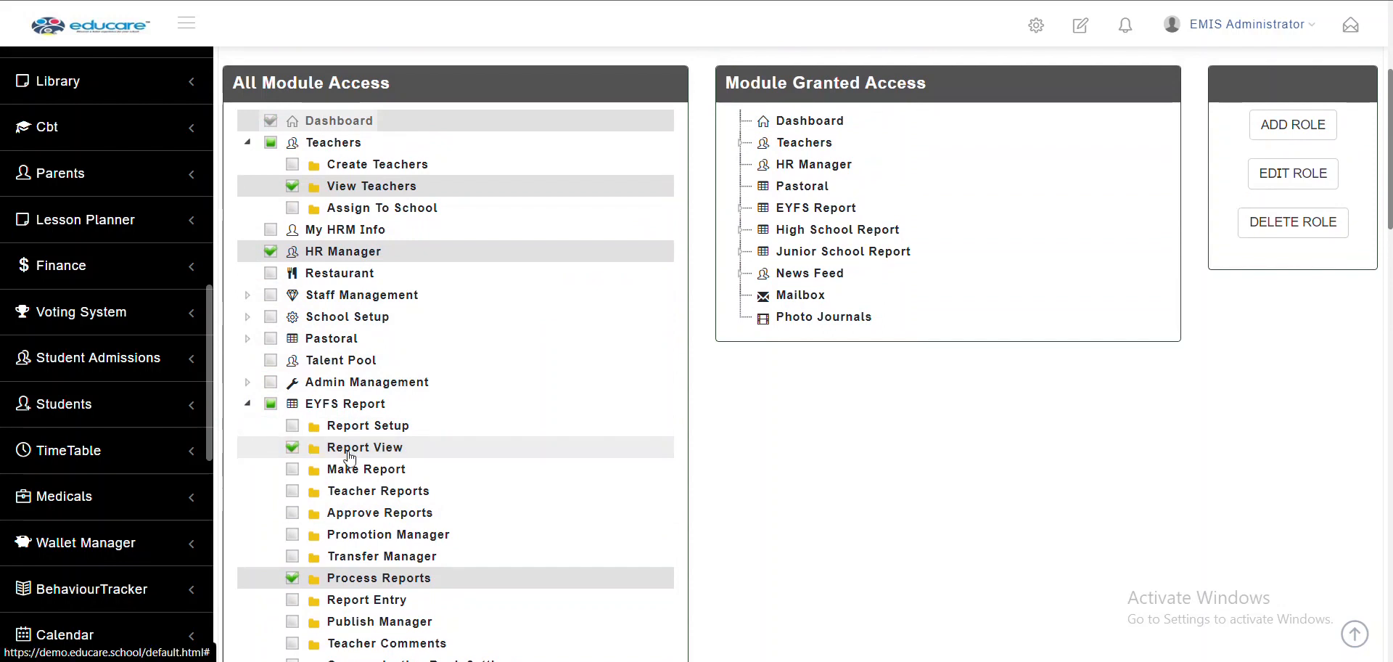
scroll(349, 458, "down", 3)
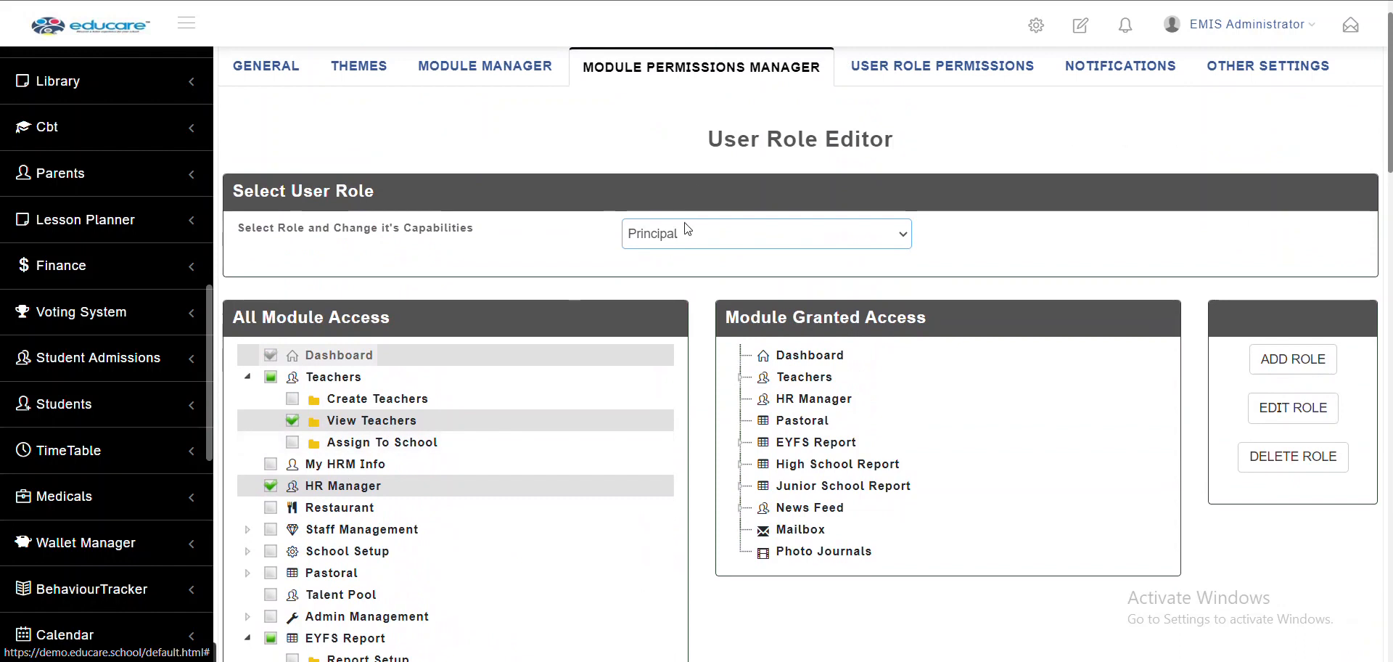
scroll(455, 399, "down", 2)
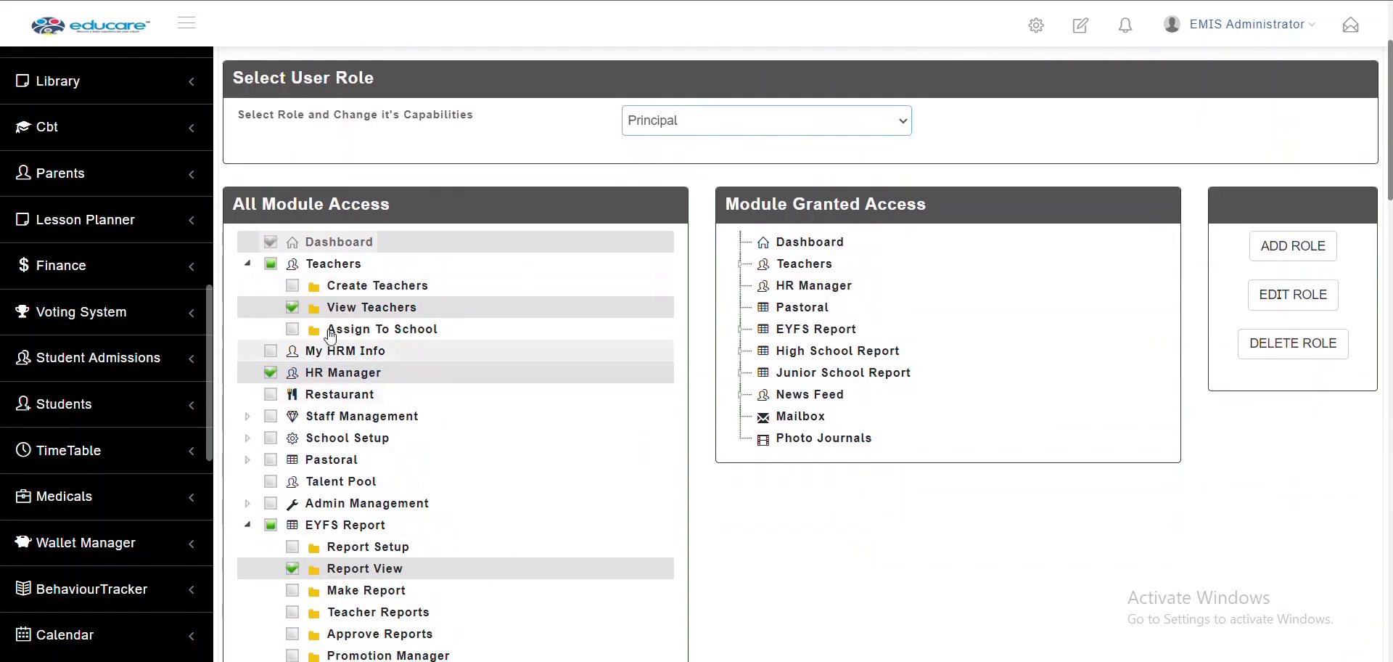
scroll(378, 419, "down", 1)
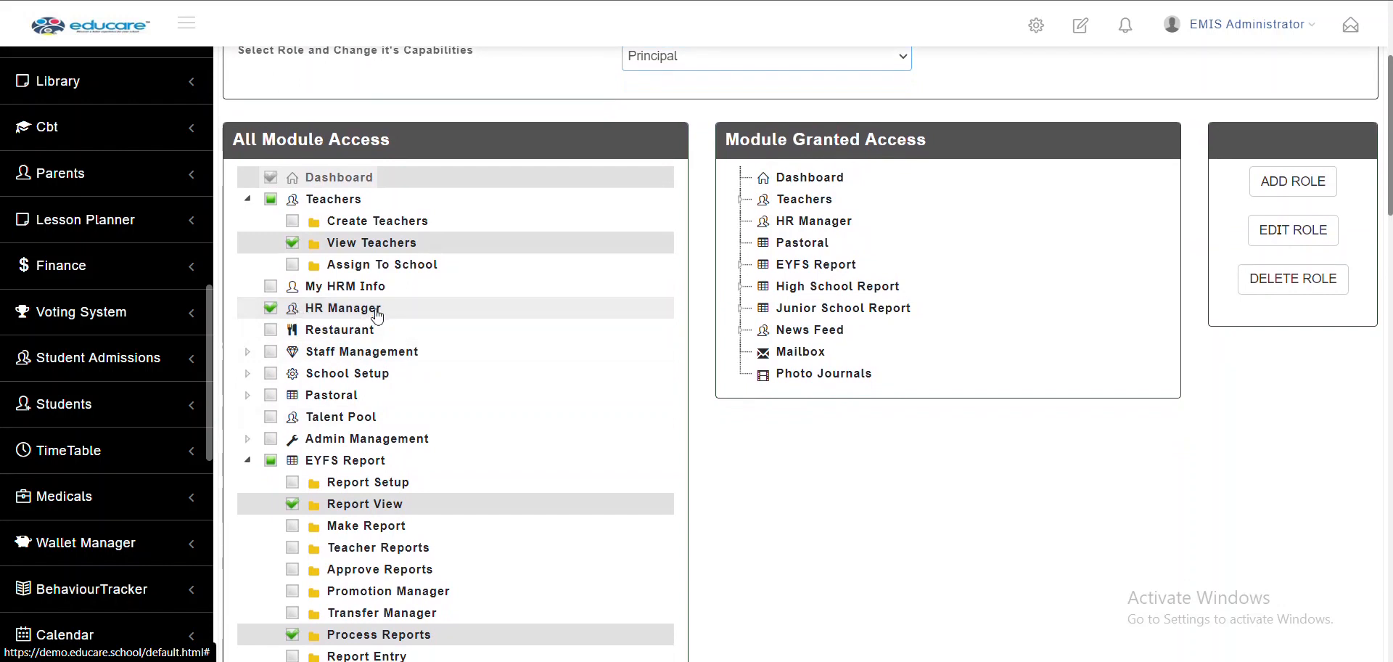
scroll(355, 432, "down", 2)
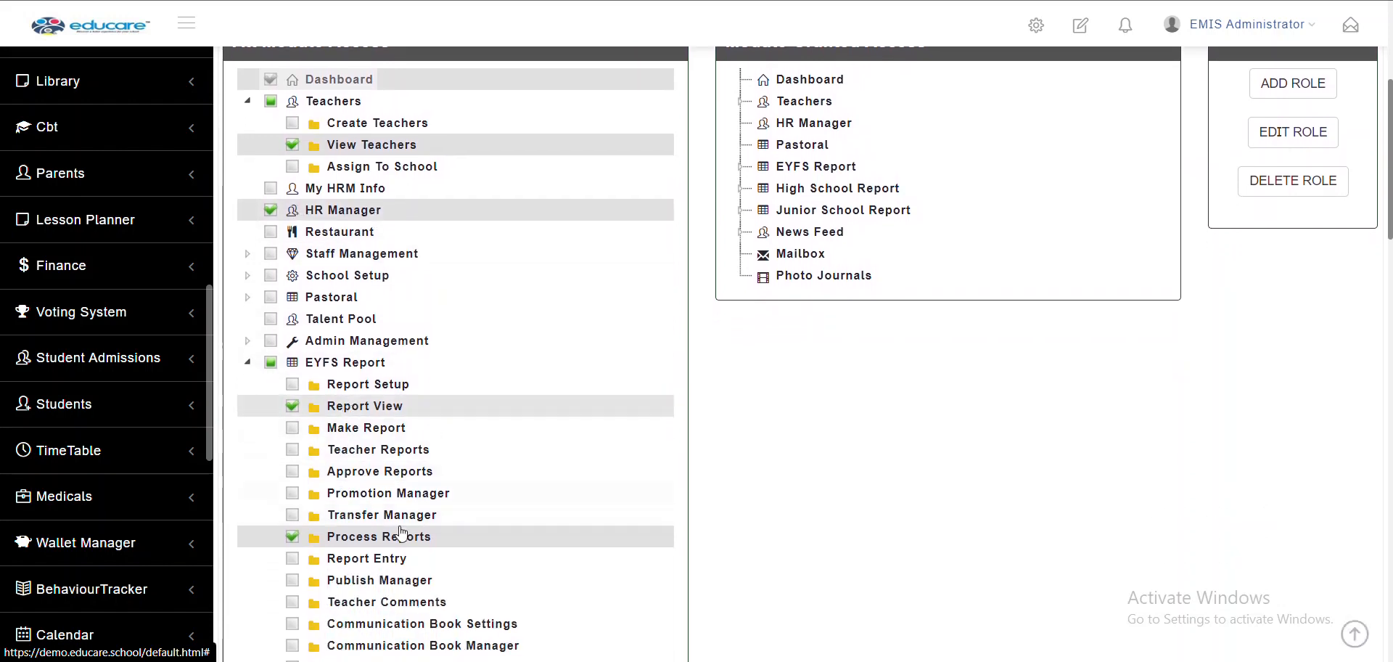
scroll(450, 557, "down", 5)
scroll(450, 558, "down", 4)
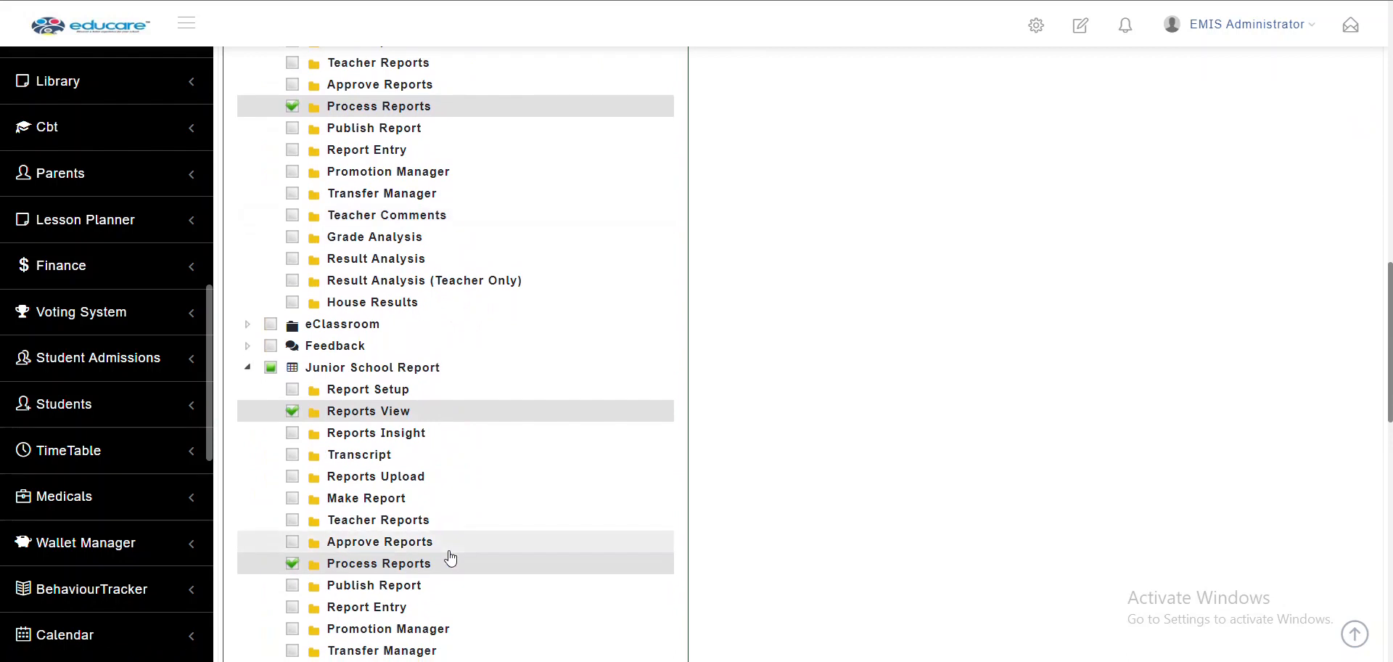
scroll(450, 557, "down", 12)
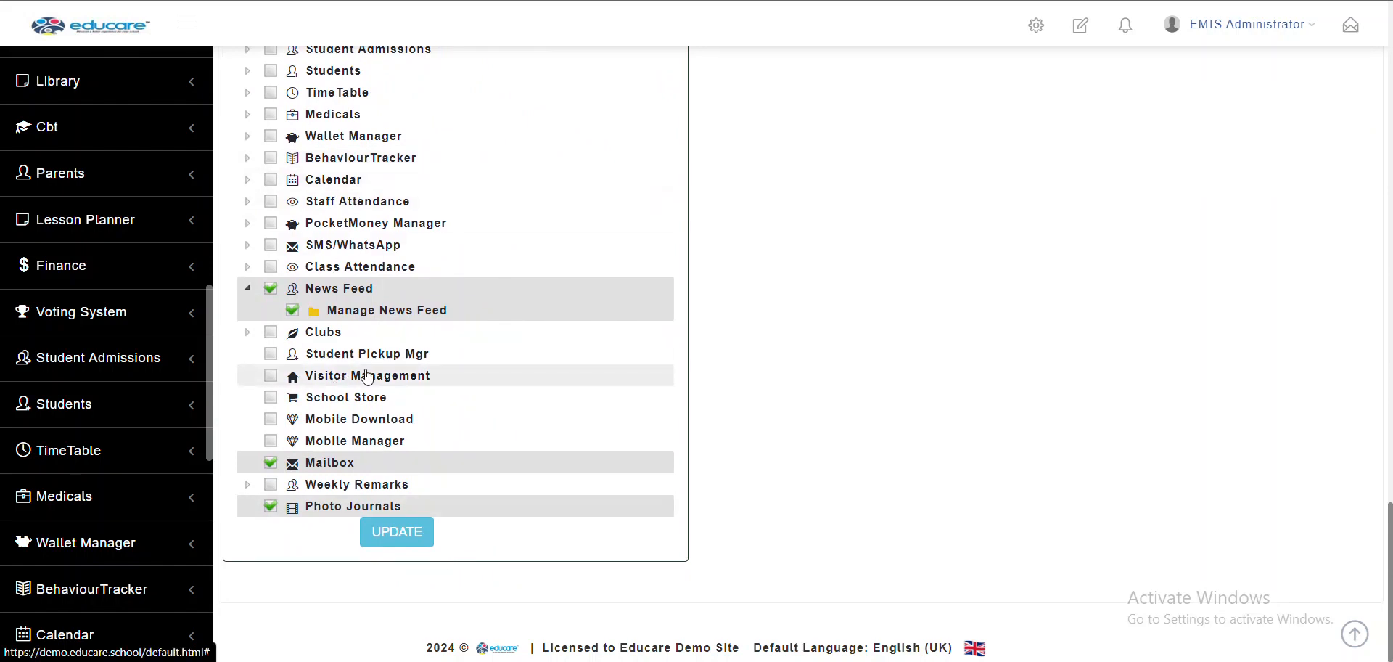
scroll(366, 376, "up", 5)
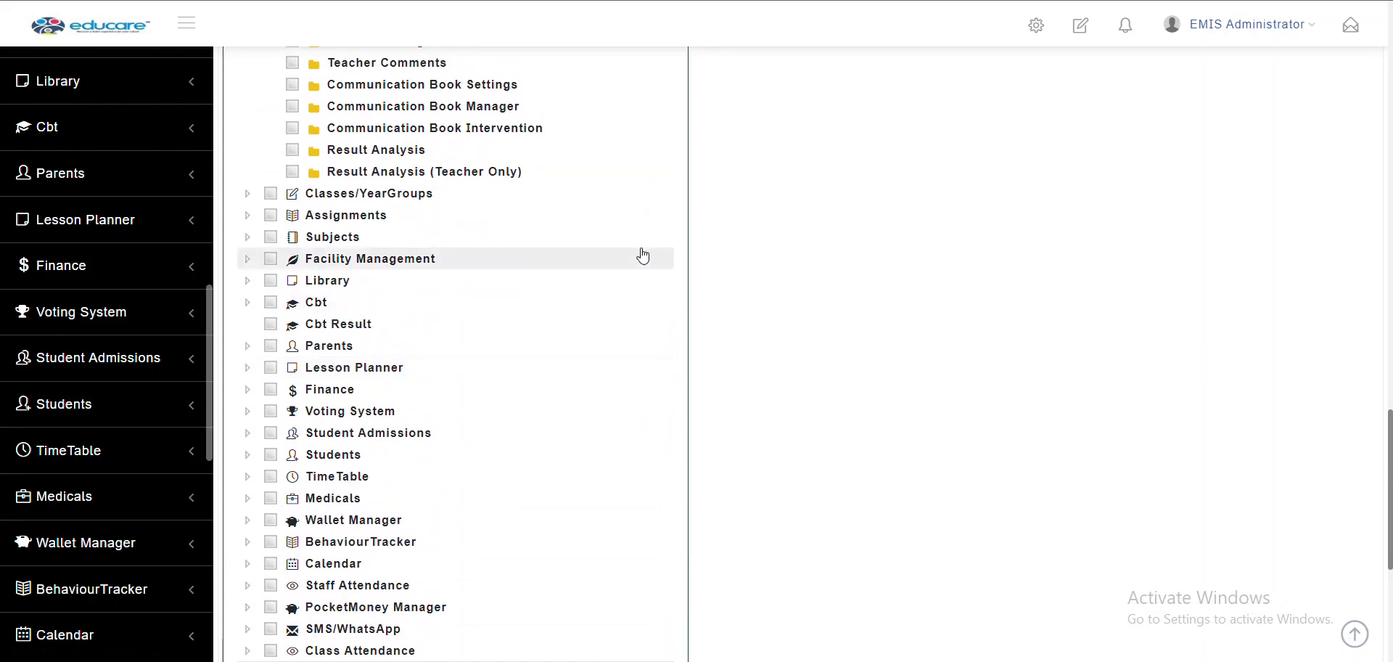
scroll(642, 254, "up", 10)
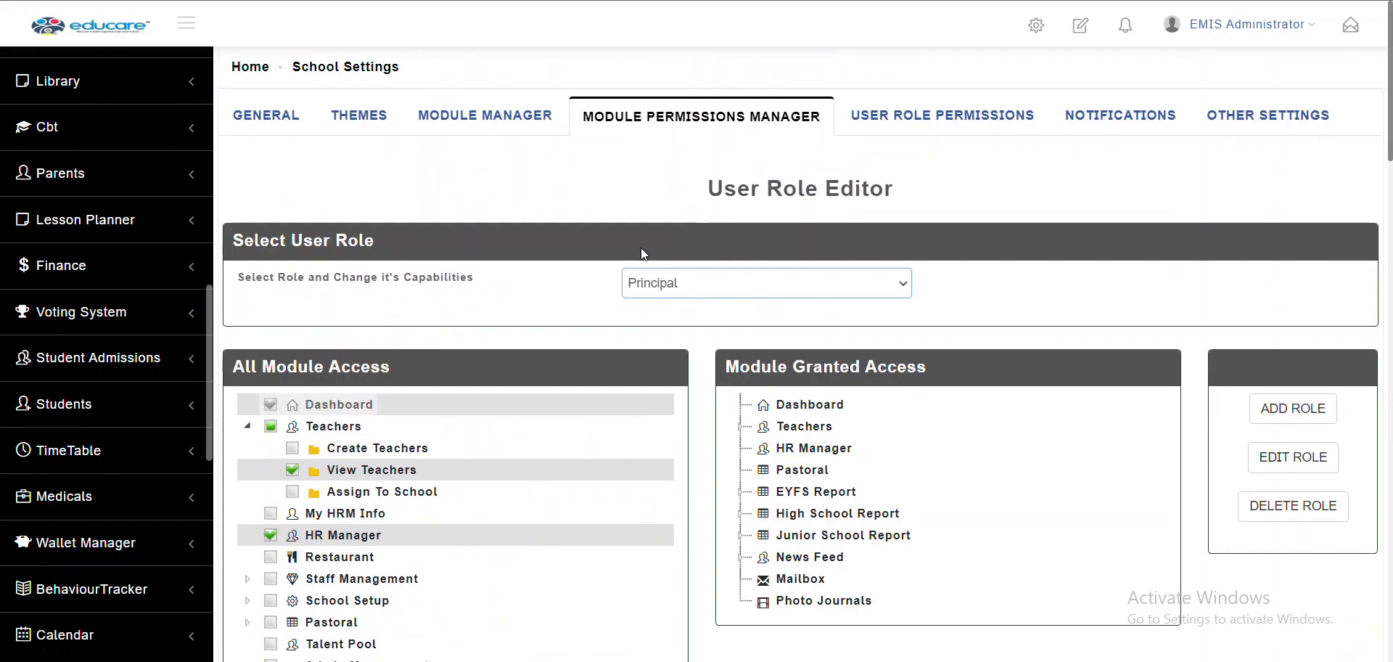
scroll(715, 438, "down", 15)
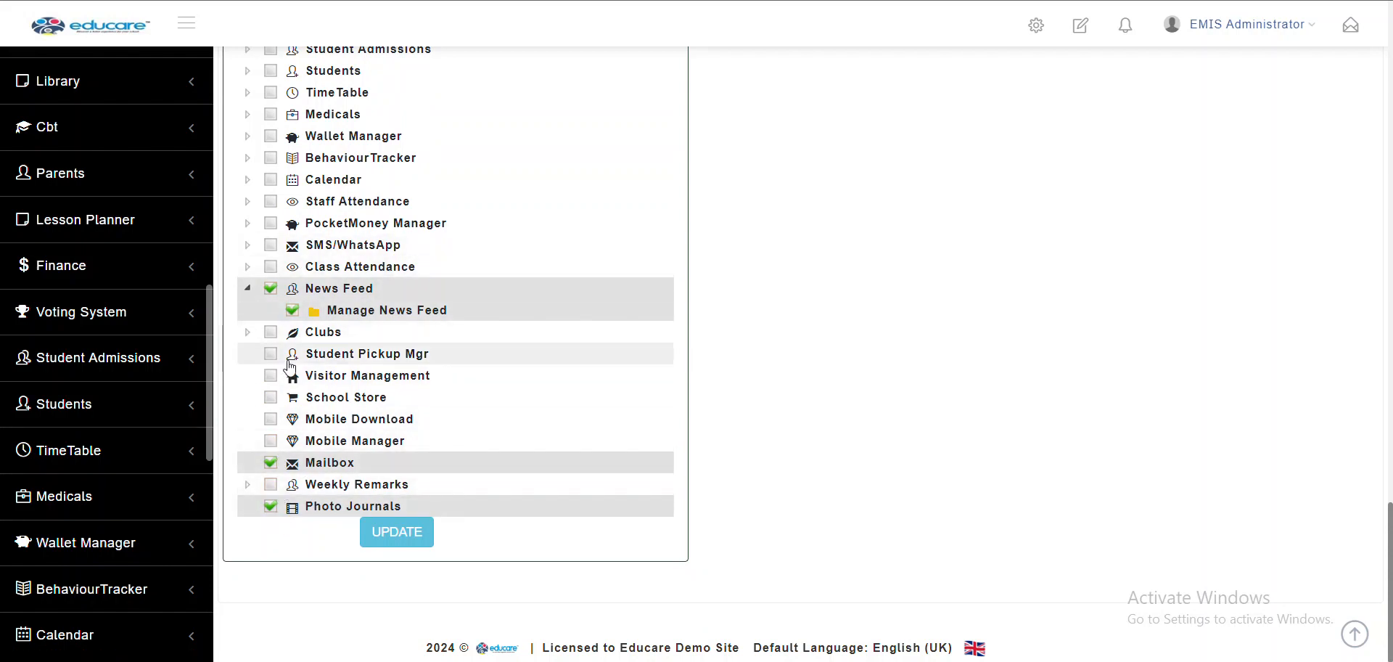
scroll(425, 280, "up", 3)
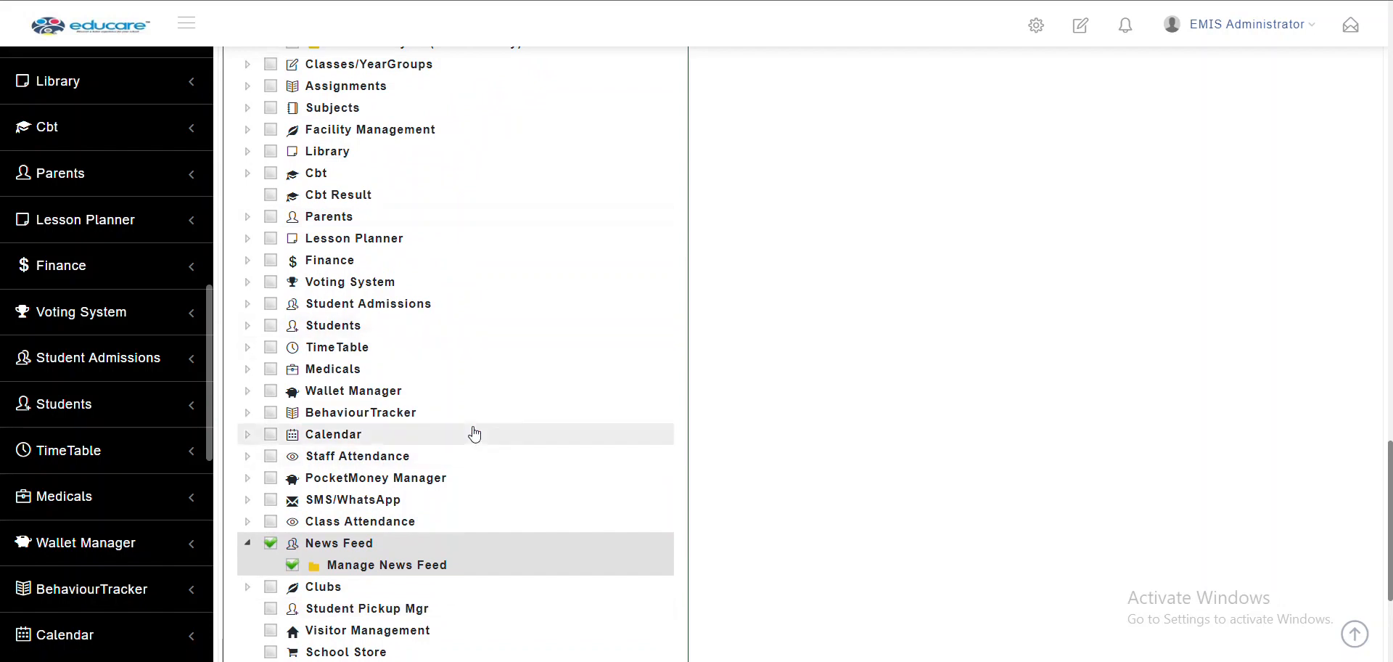
scroll(474, 434, "down", 3)
scroll(475, 434, "up", 20)
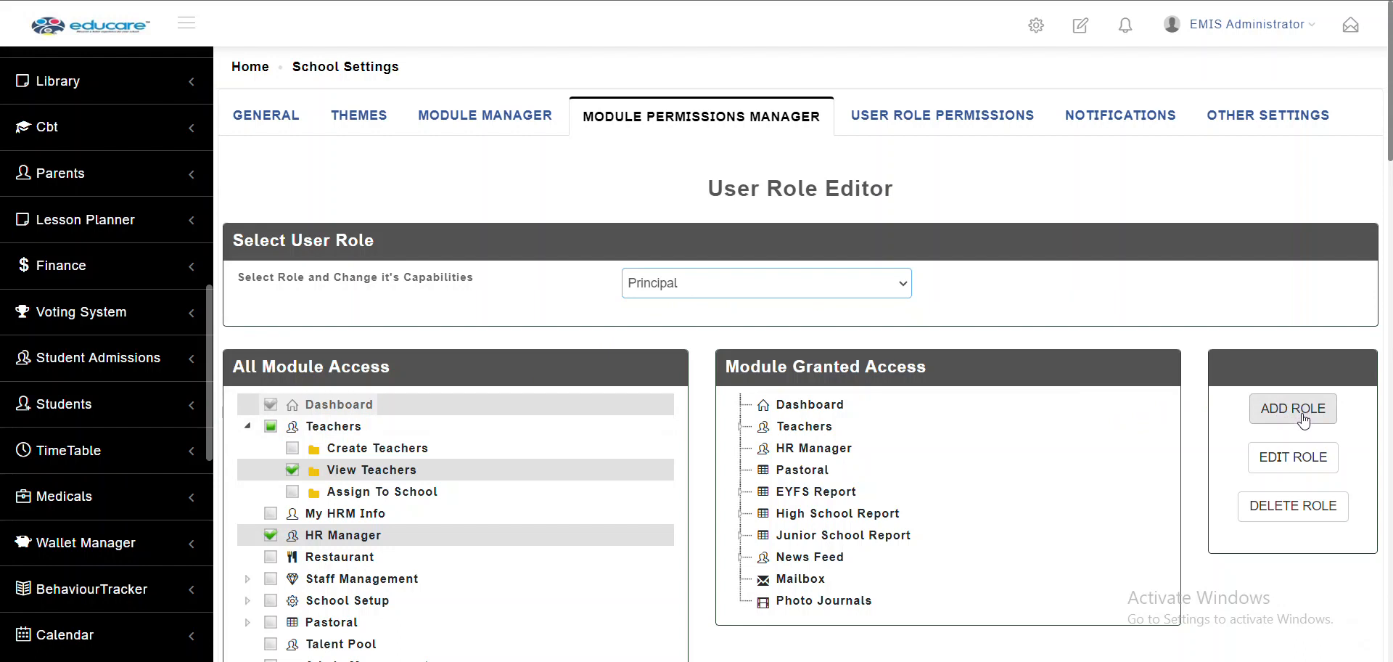
Start a new role with the Role Name 'Test Role'
left_click(1275, 416)
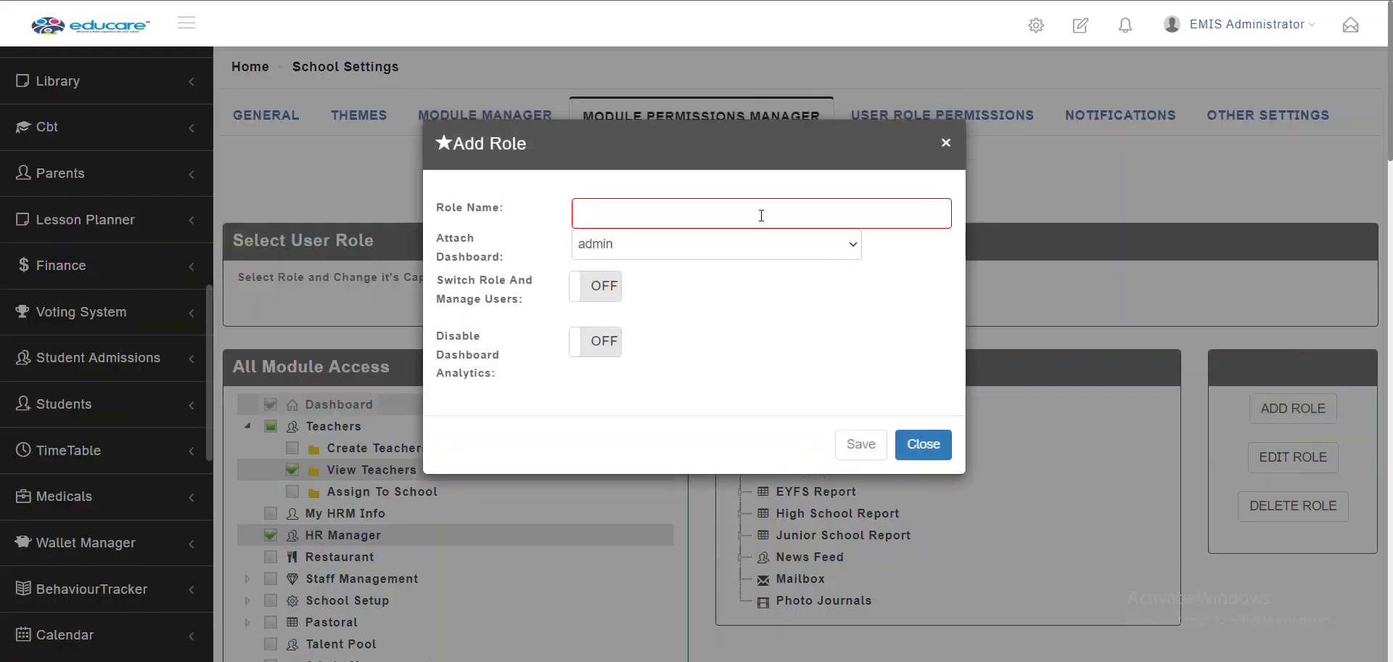
left_click(761, 214)
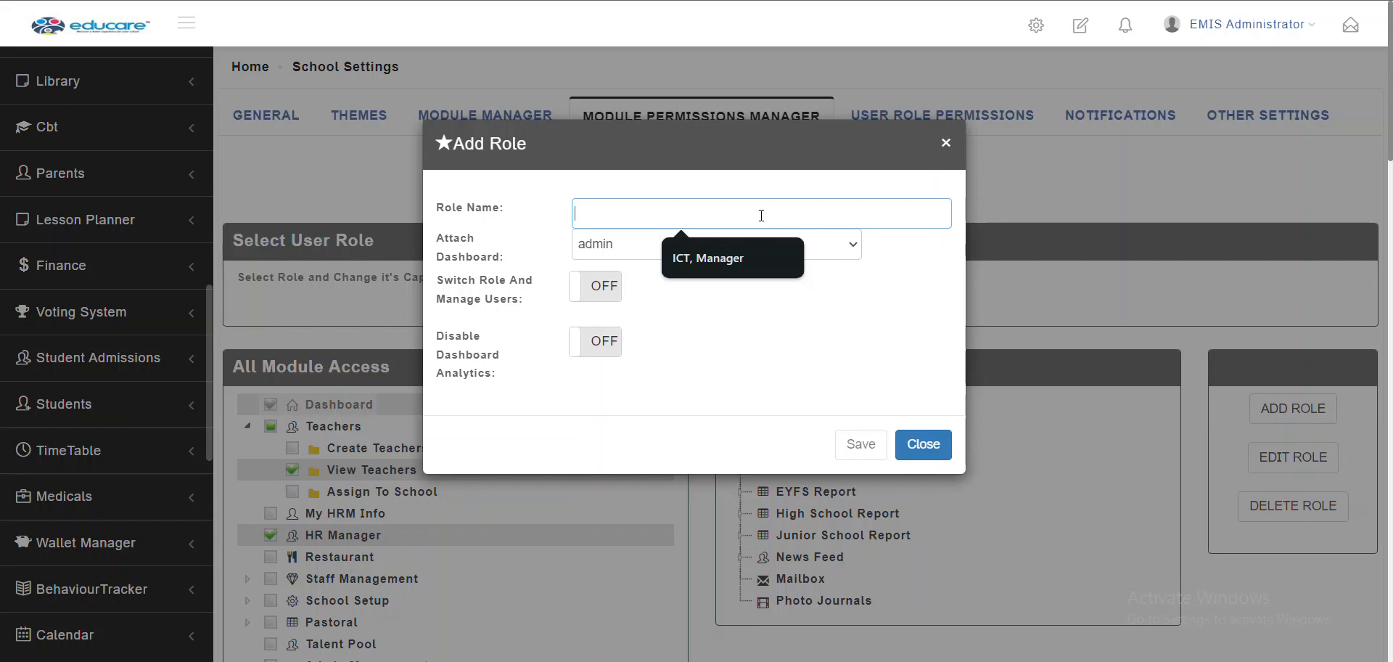
type("Test")
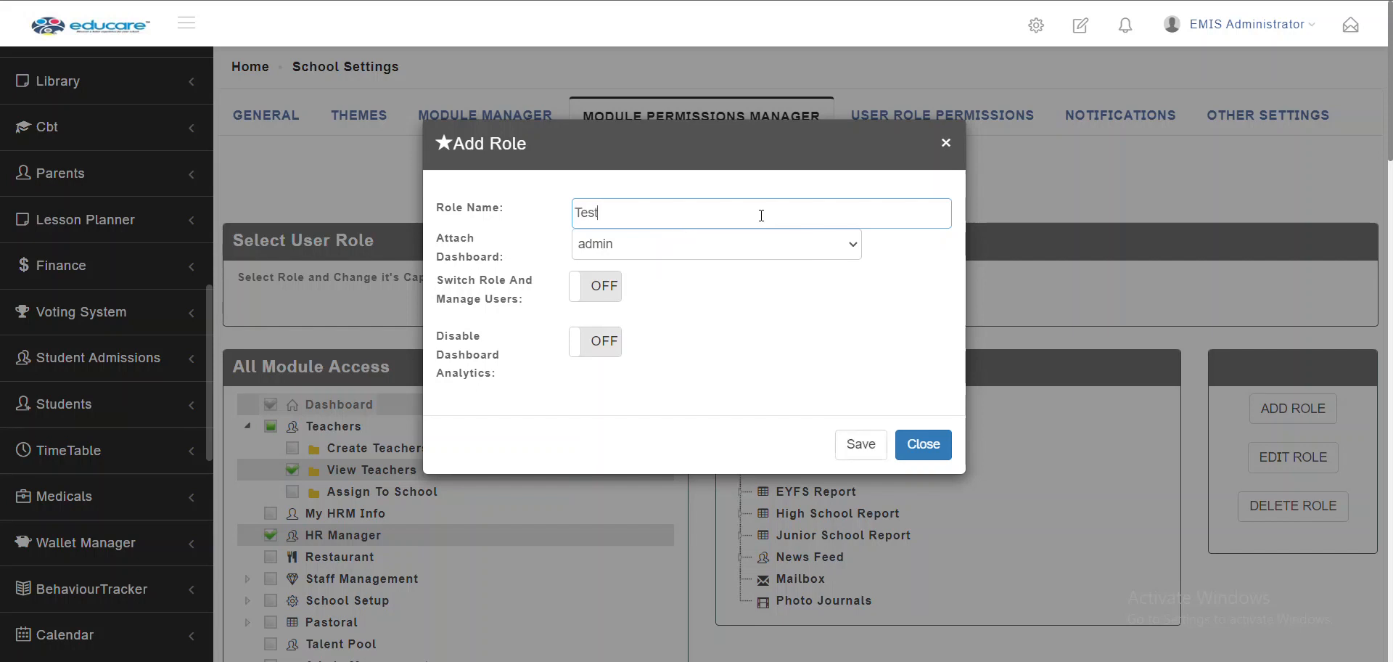
type(" Role")
Attach the manager dashboard to Test Role, dismissing the updates panel
left_click(601, 242)
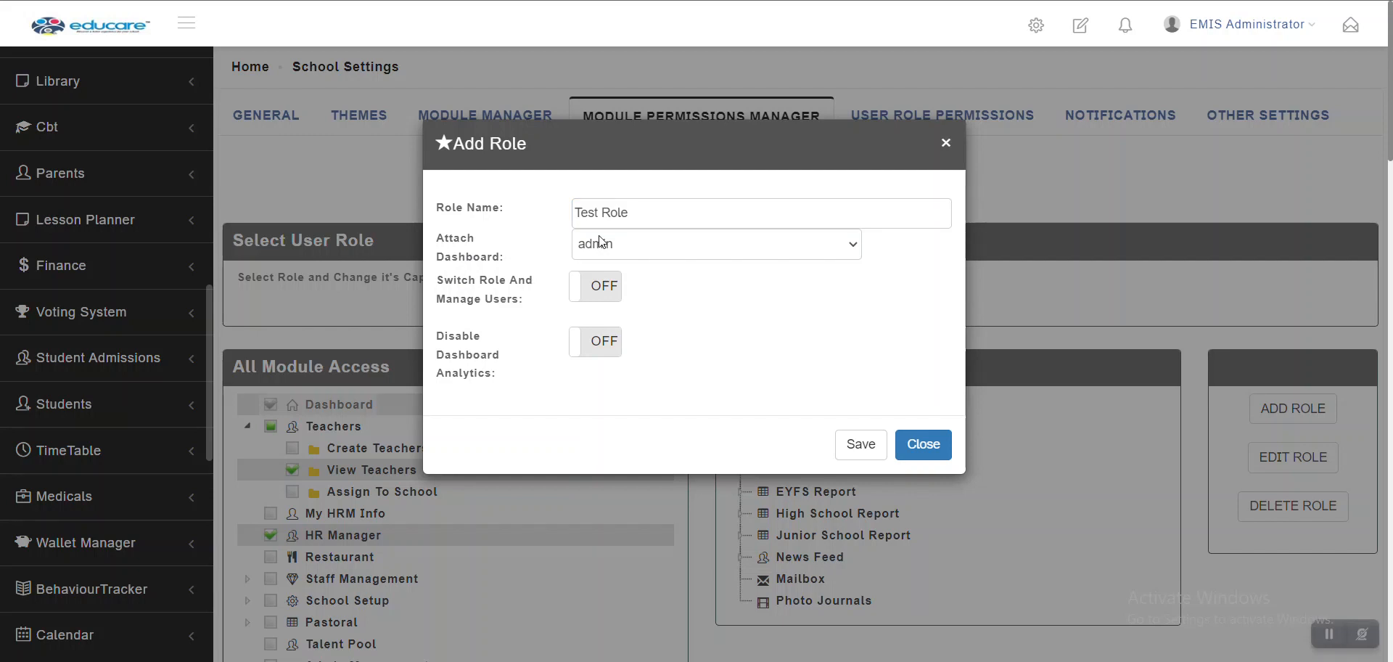
left_click(601, 243)
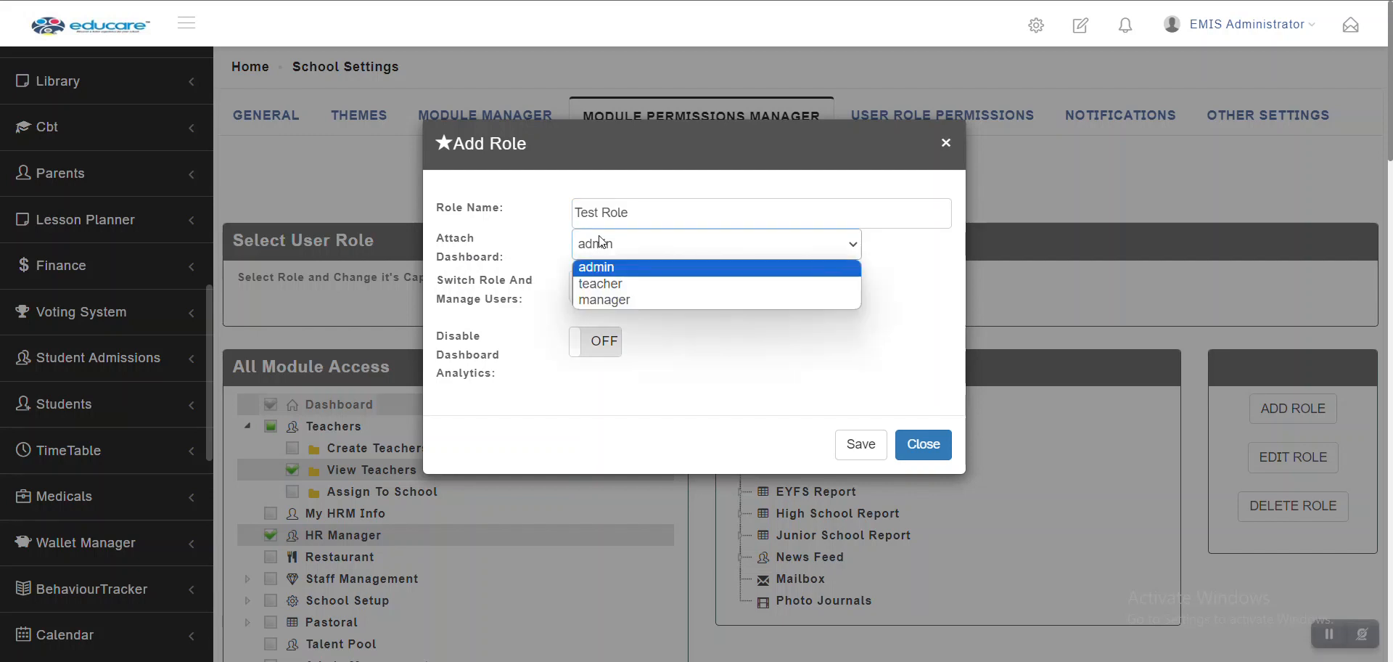
left_click(649, 300)
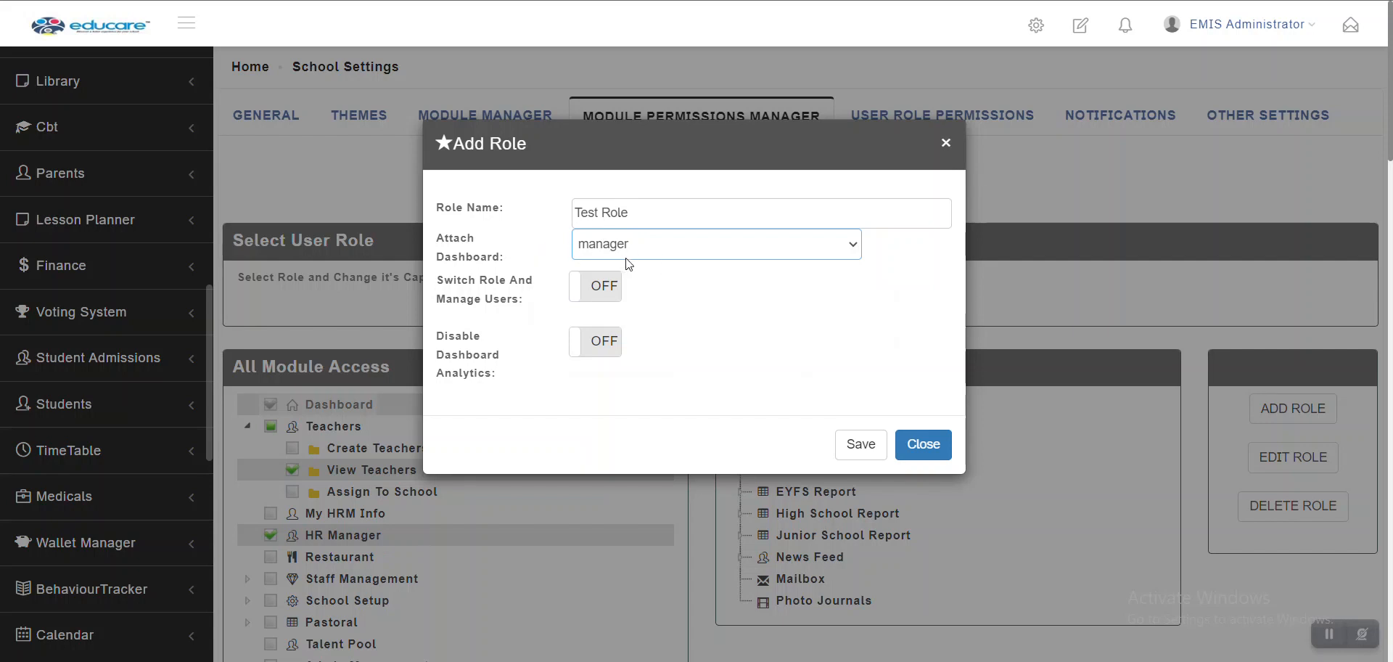
left_click(1035, 26)
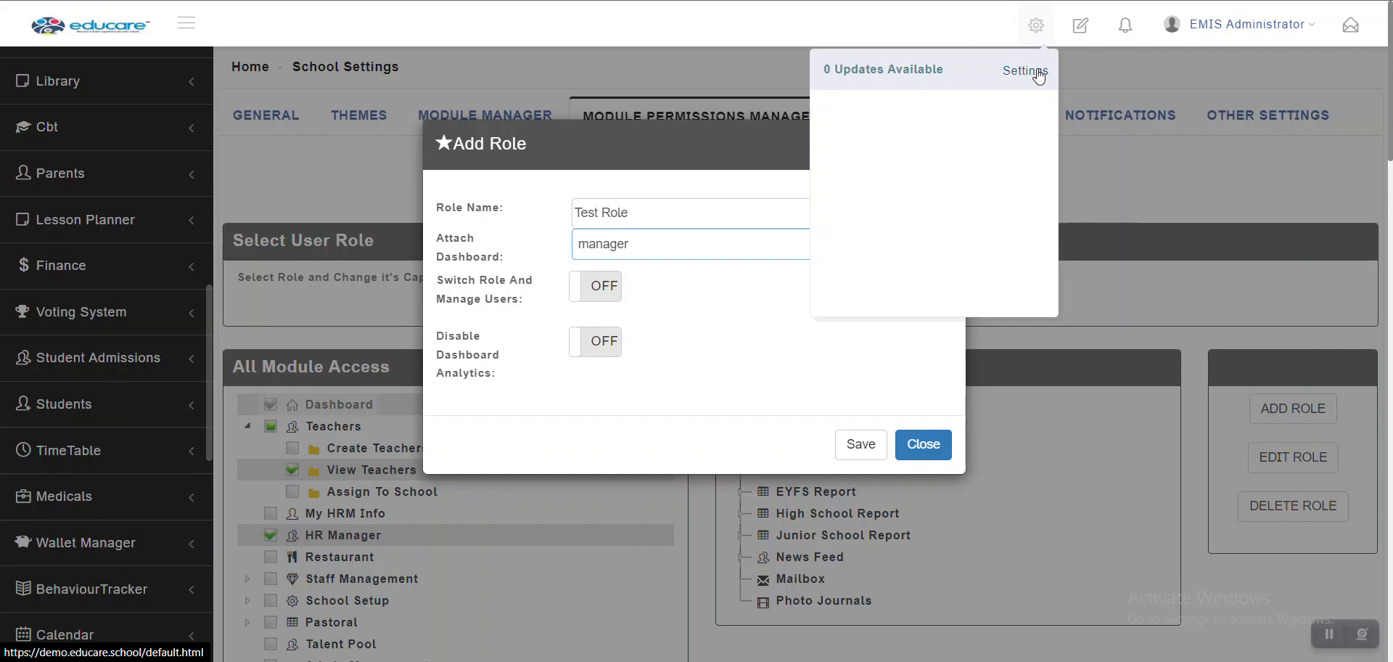
left_click(709, 210)
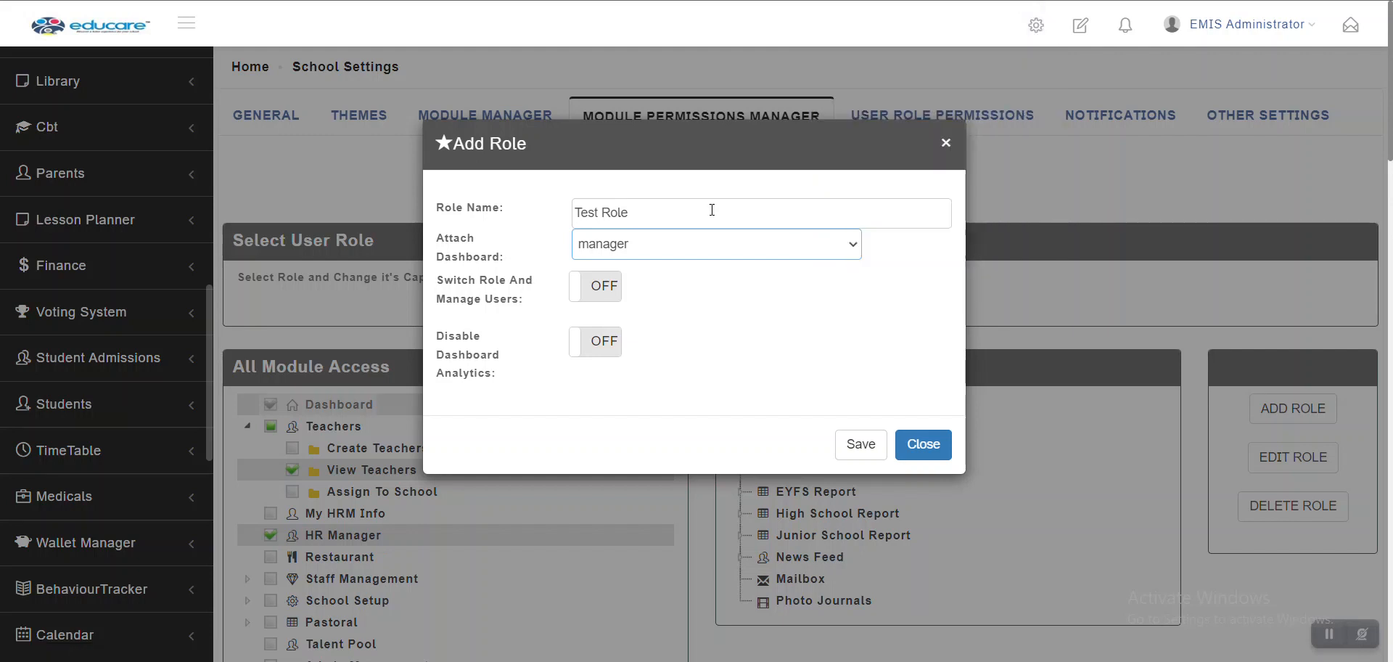
left_click(695, 252)
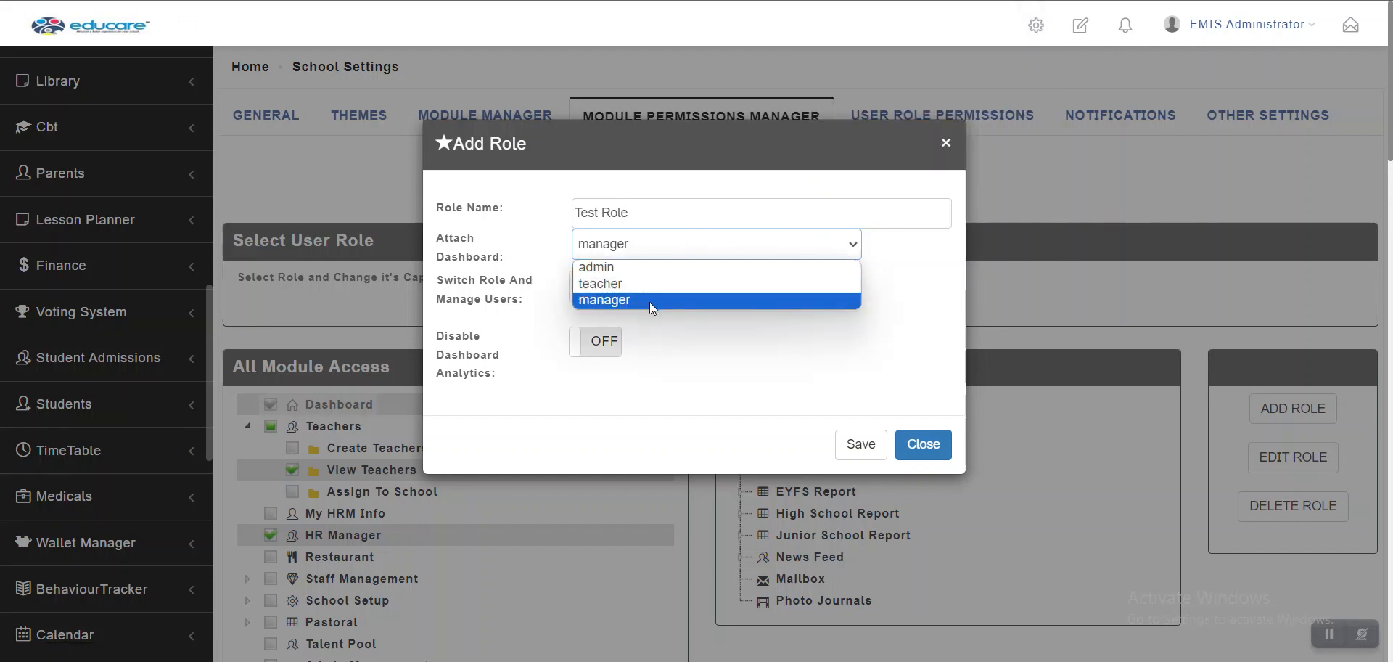
left_click(750, 338)
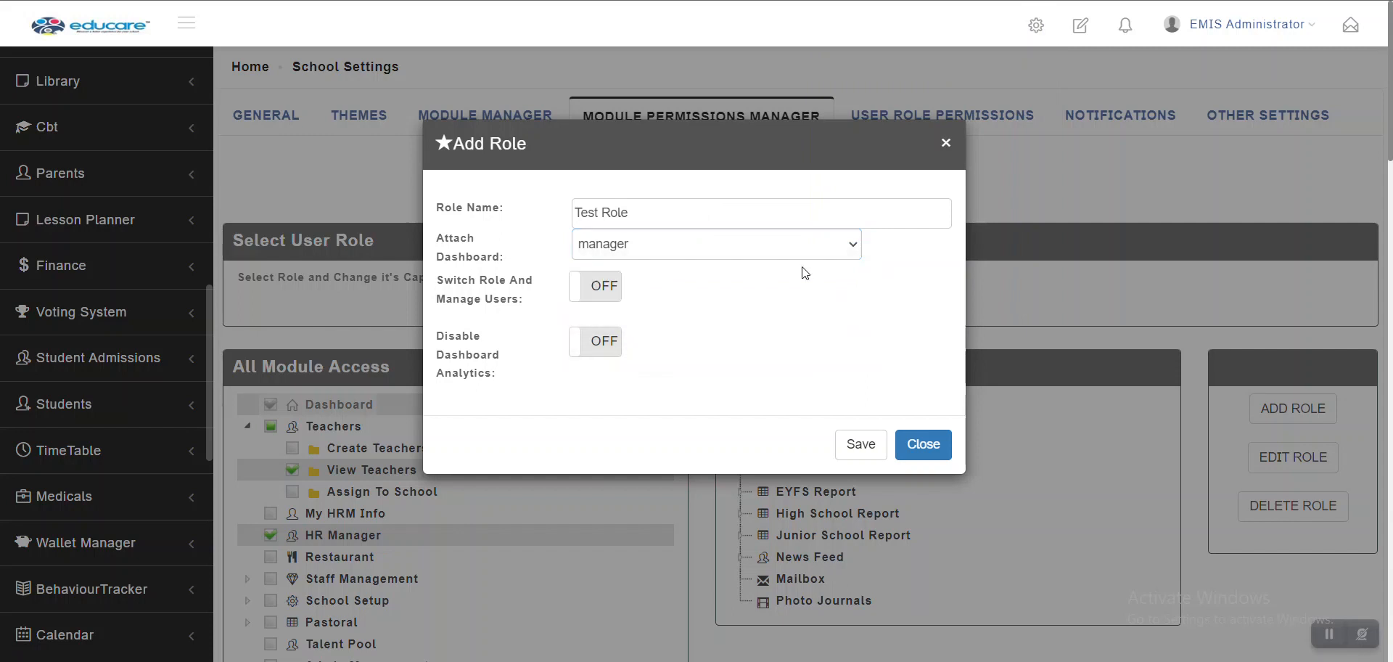
left_click(1037, 26)
left_click(711, 242)
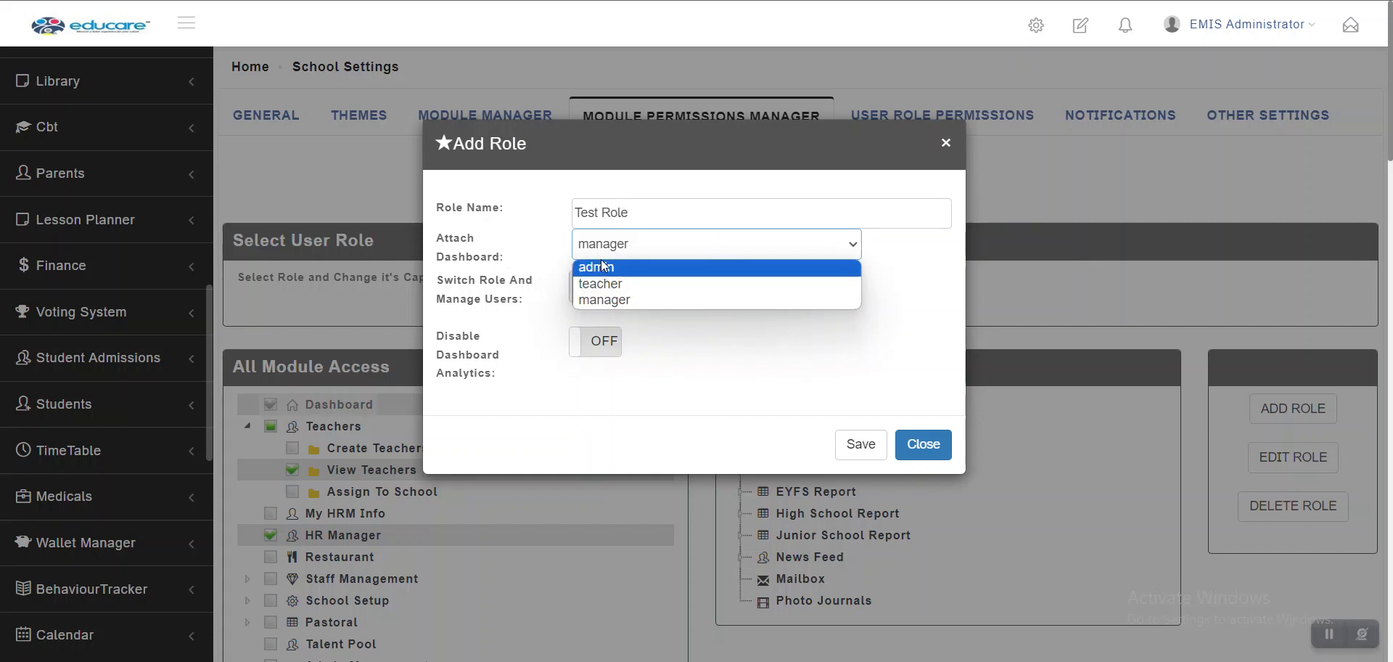
left_click(1036, 26)
left_click(1210, 21)
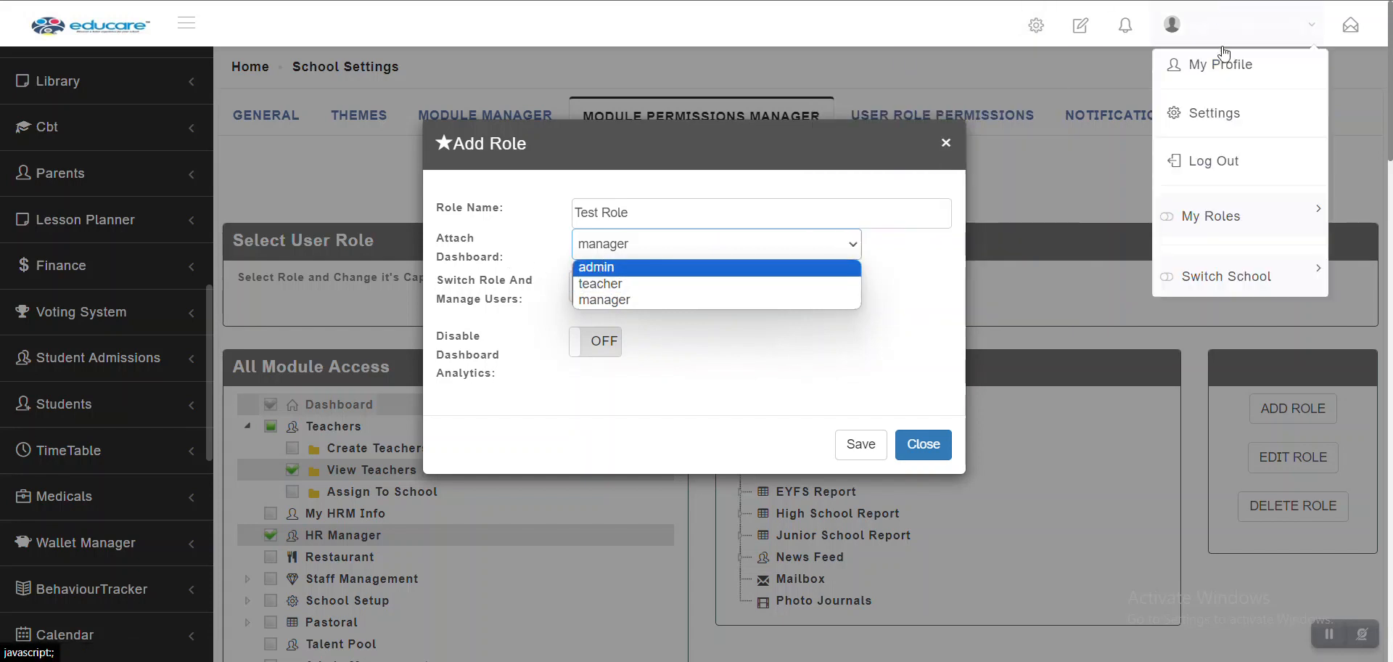
left_click(768, 342)
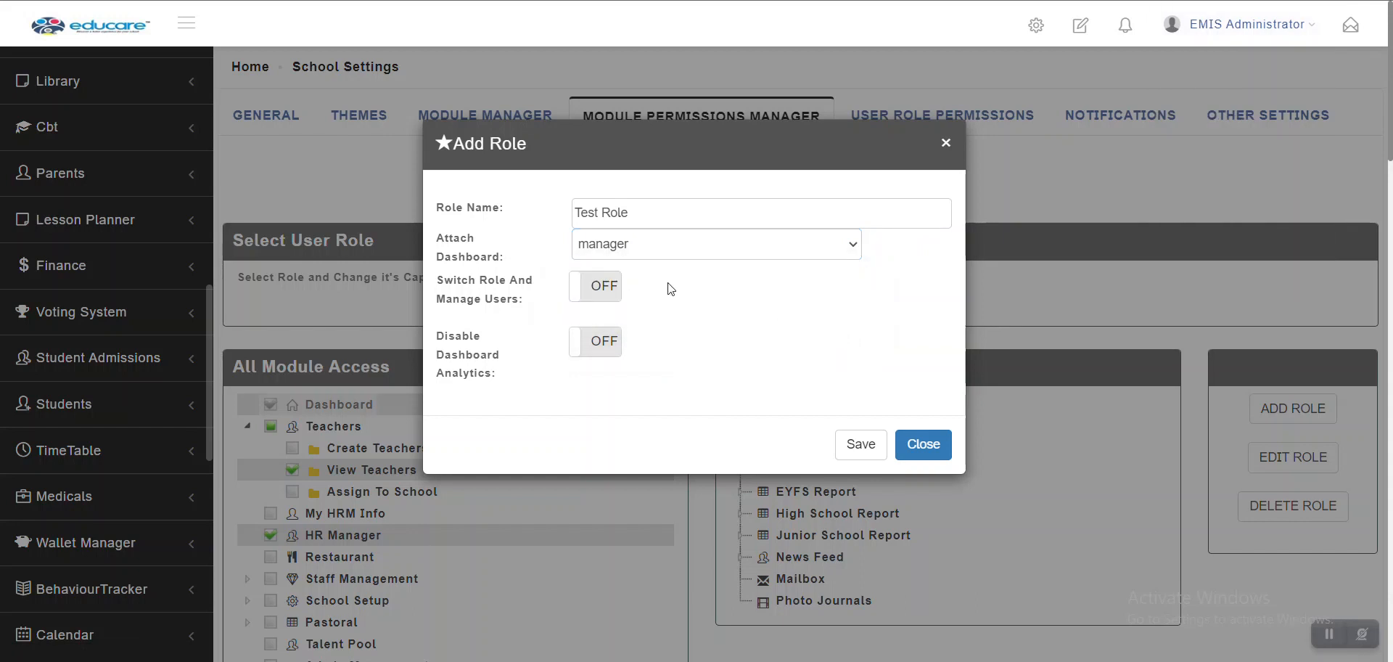
Enable Switch Role And Manage Users for Test Role, then view Educare High School's teachers
left_click(588, 297)
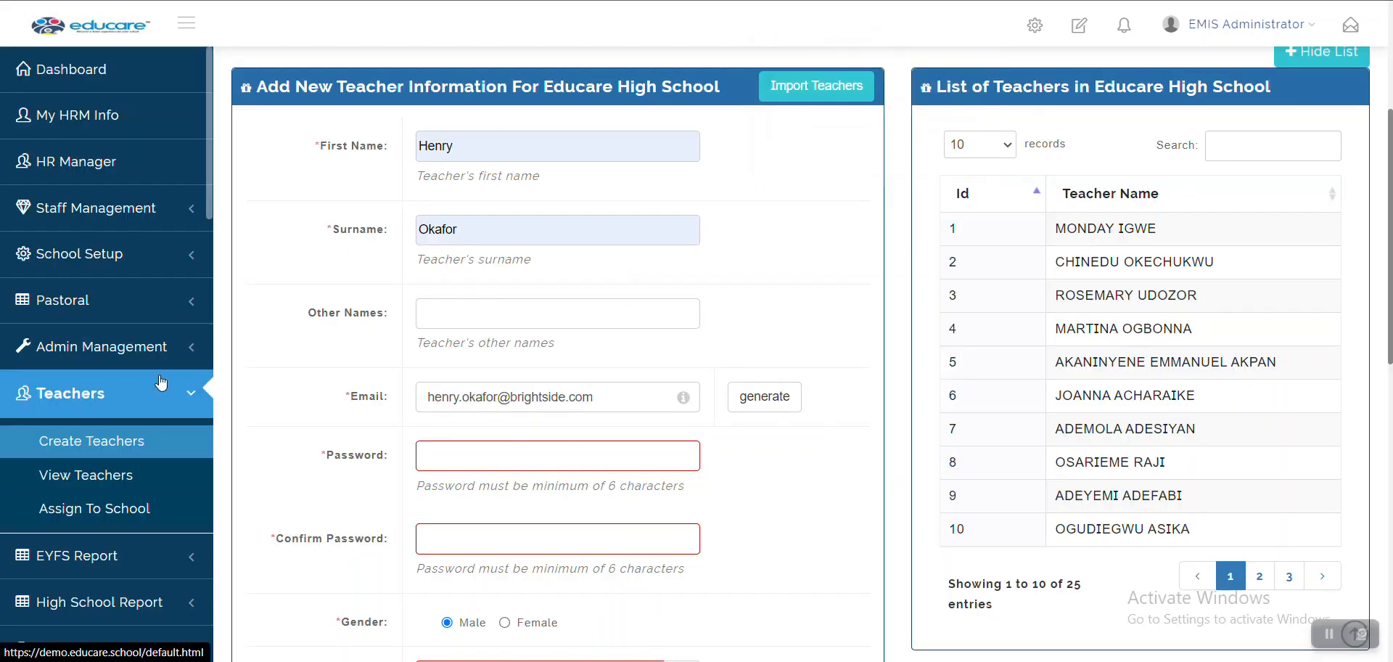
left_click(124, 492)
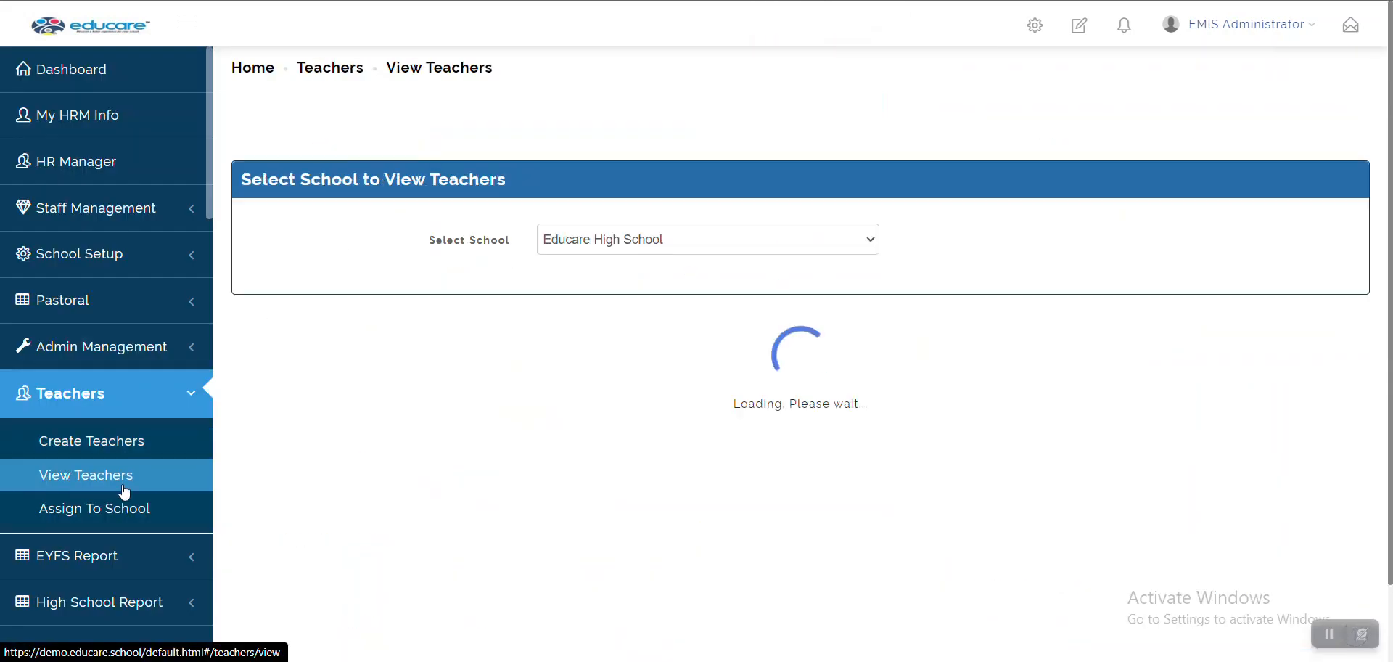
scroll(496, 409, "down", 2)
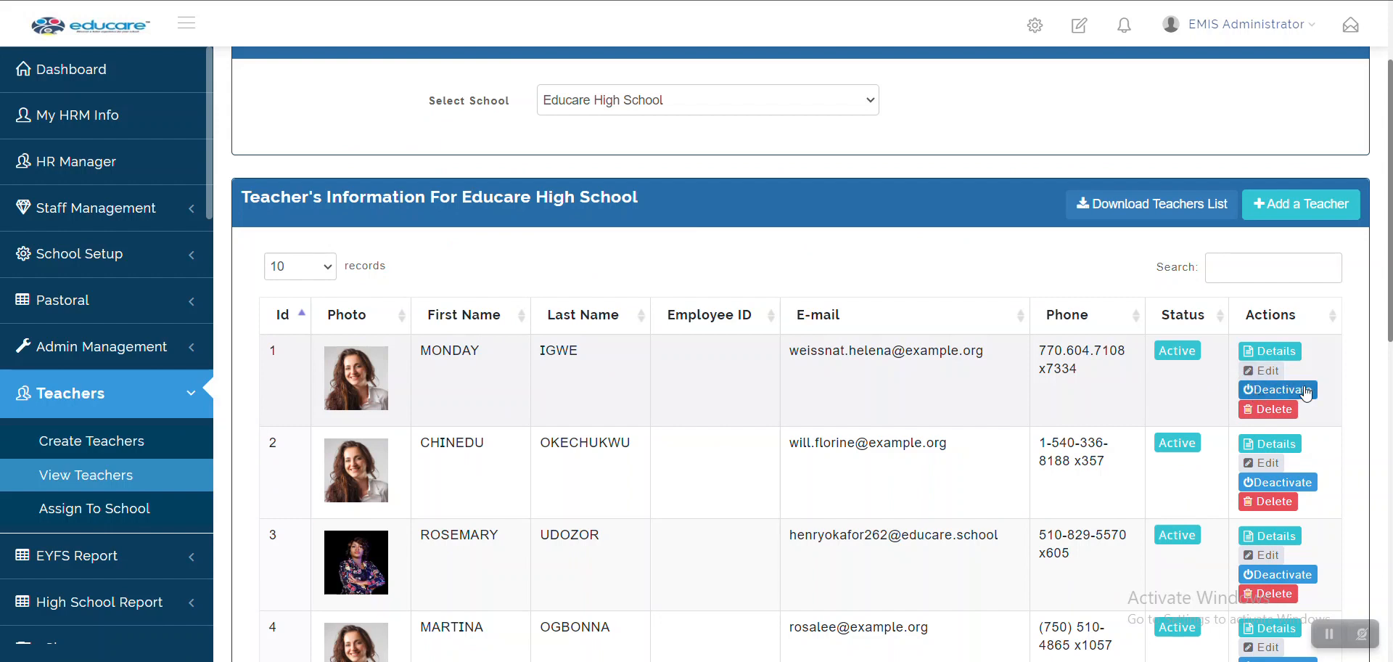
Review the first teacher's details page, then go back to the teacher list
left_click(1263, 355)
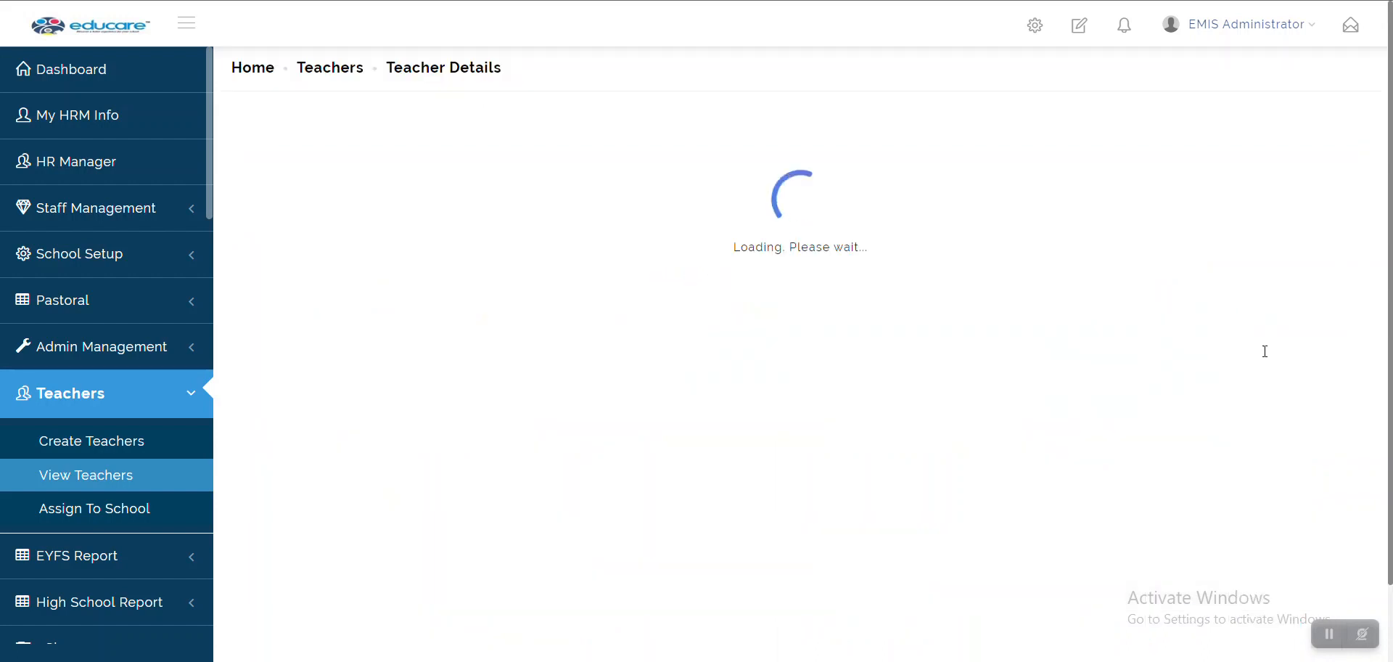
scroll(809, 483, "down", 2)
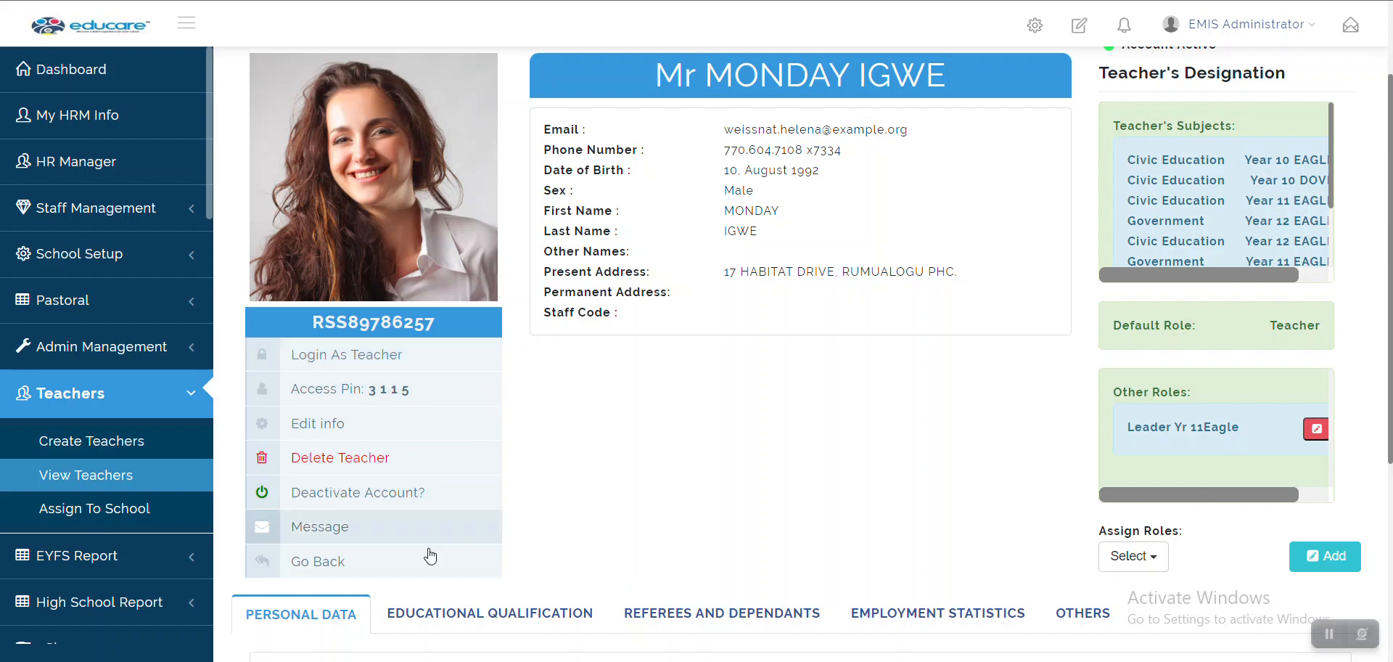
left_click(412, 563)
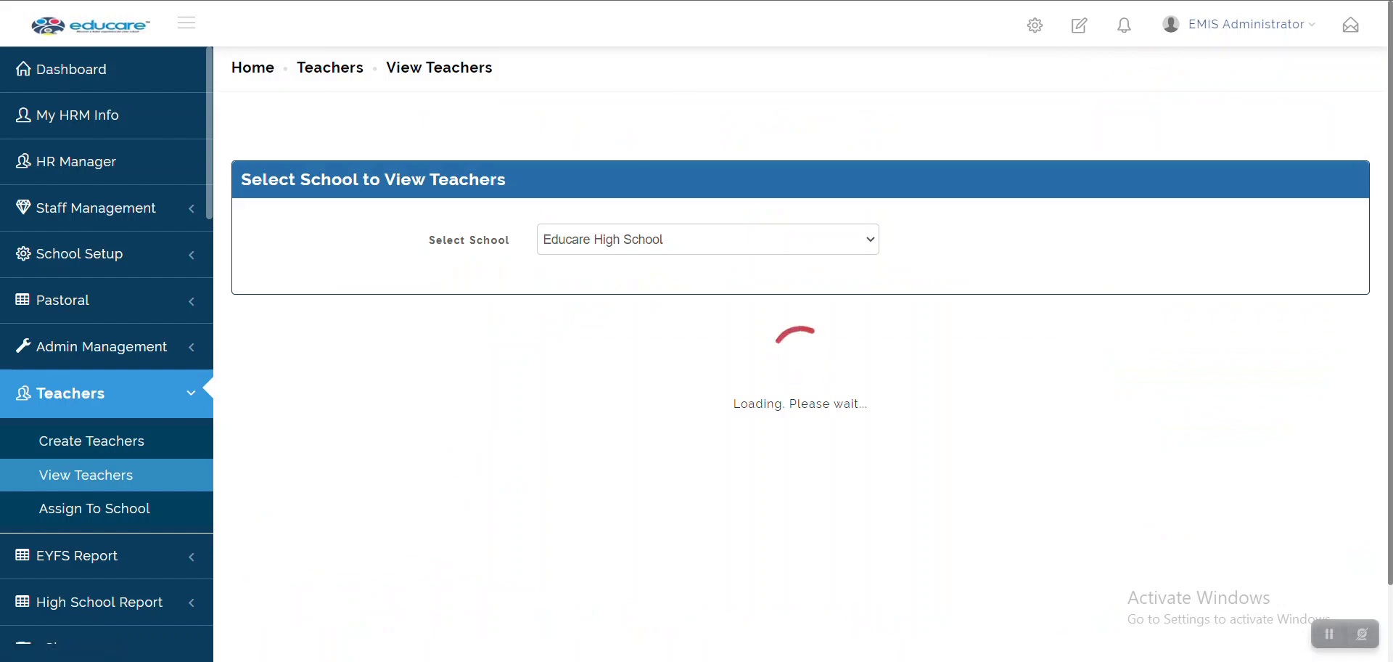
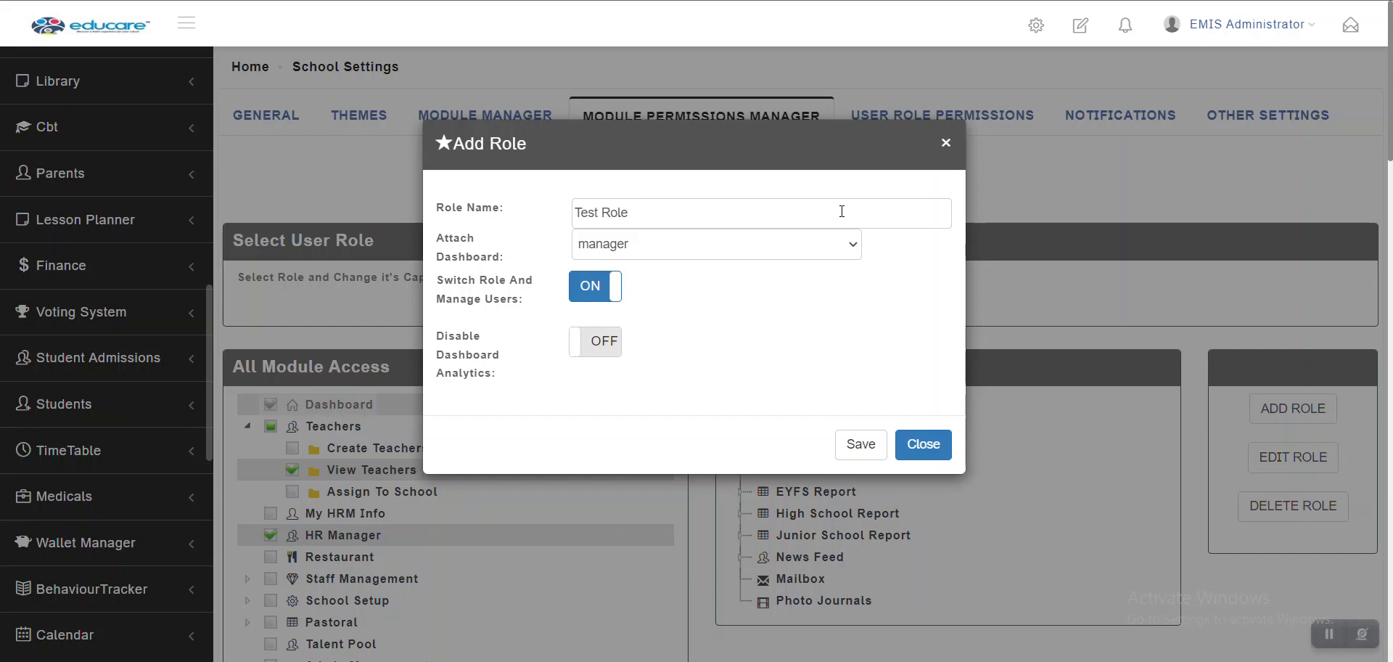
Turn off Switch Role And Manage Users for Test Role, then review the first teacher's details
left_click(596, 293)
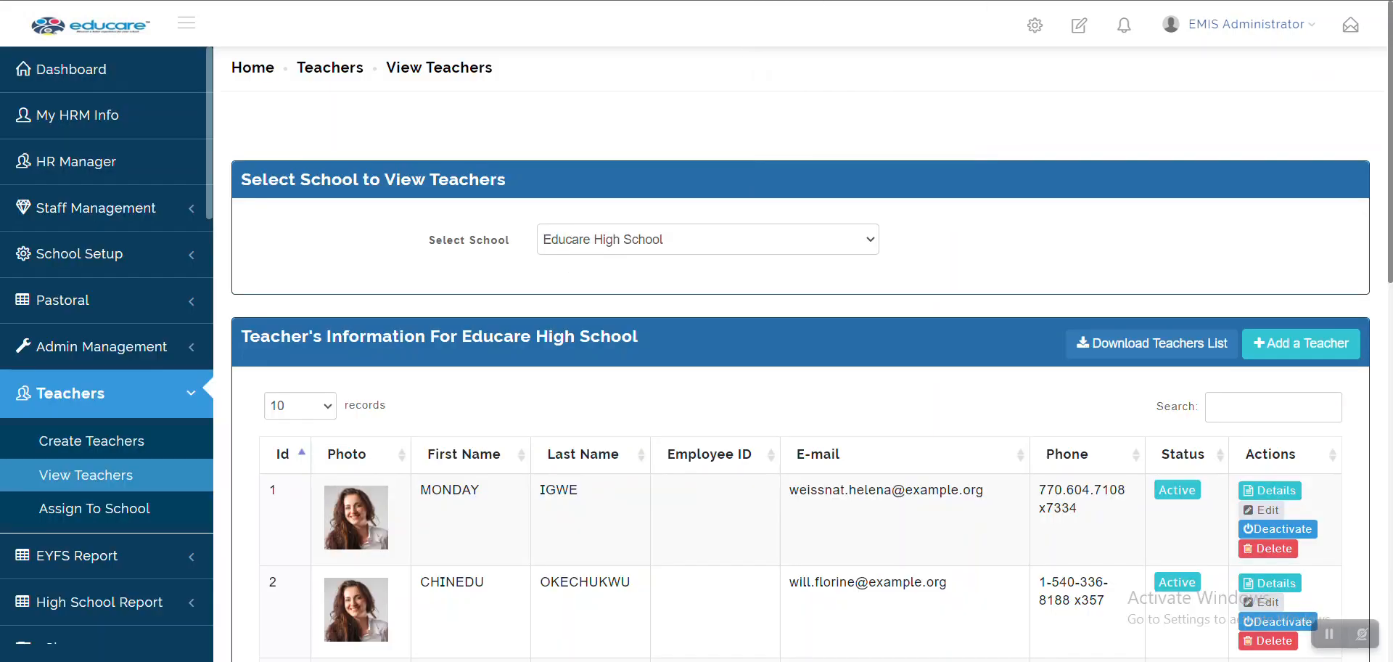
scroll(886, 460, "down", 2)
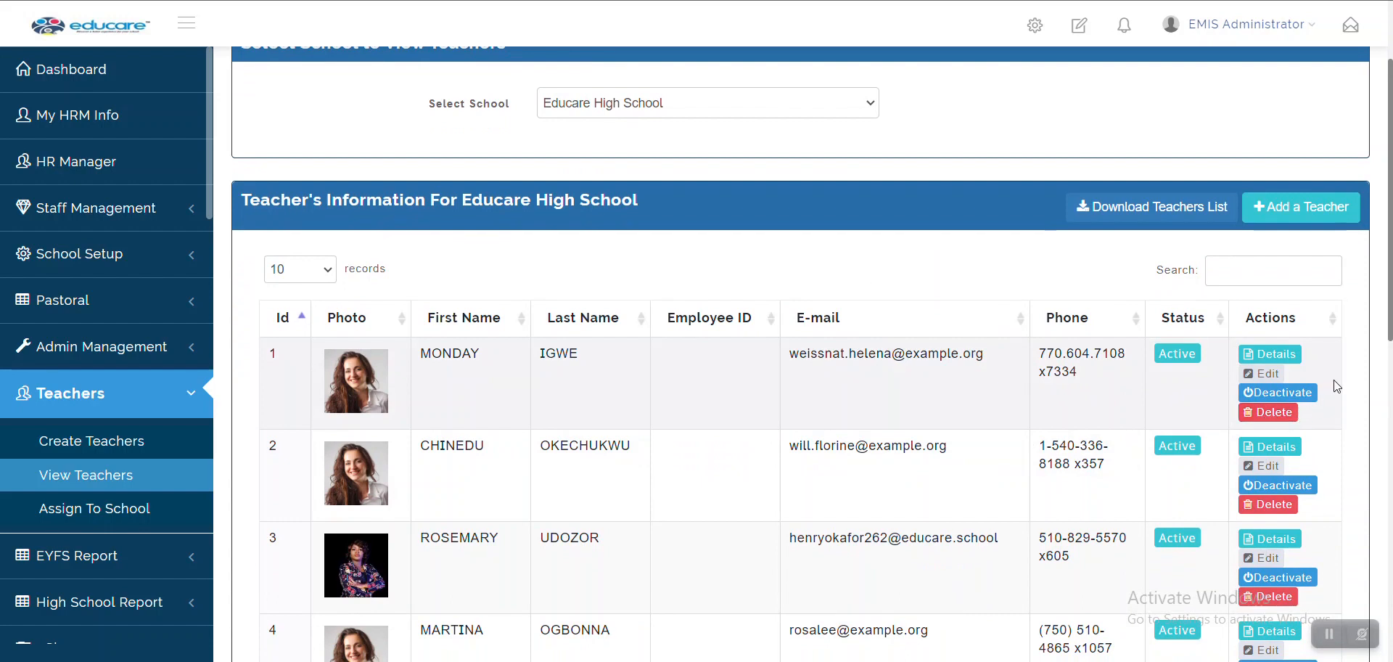
left_click(1275, 354)
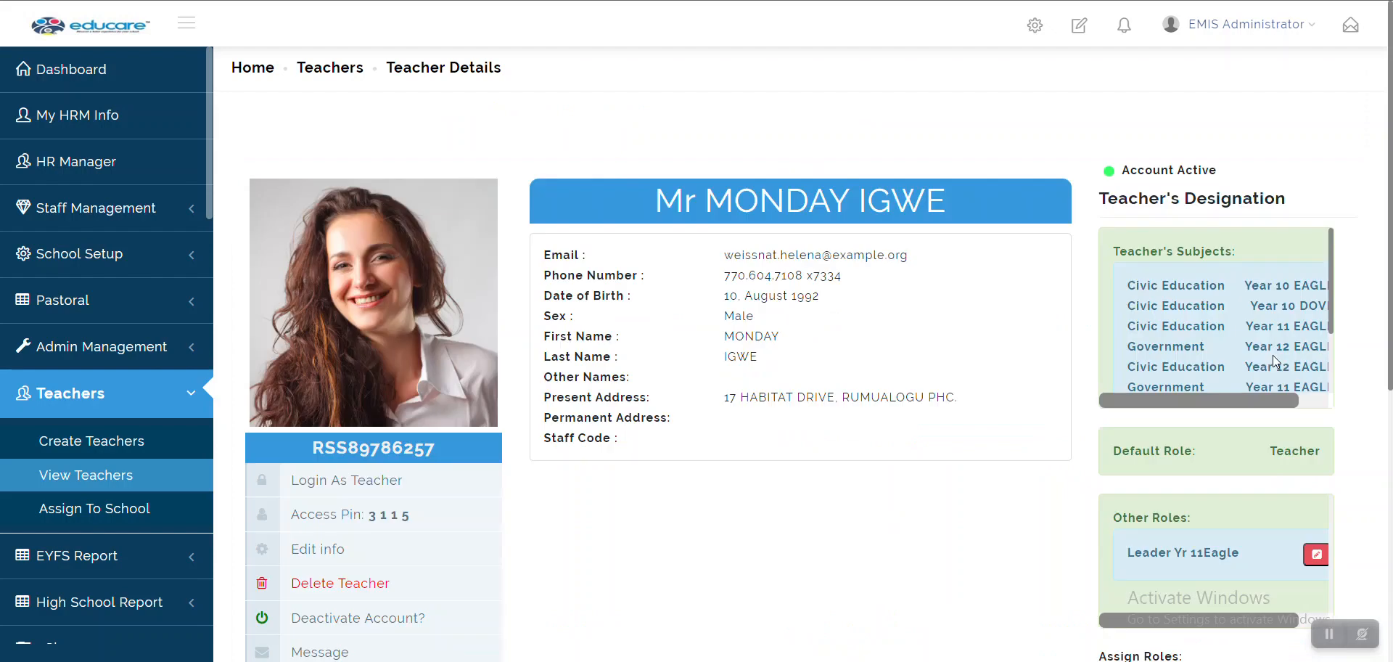
scroll(867, 377, "down", 2)
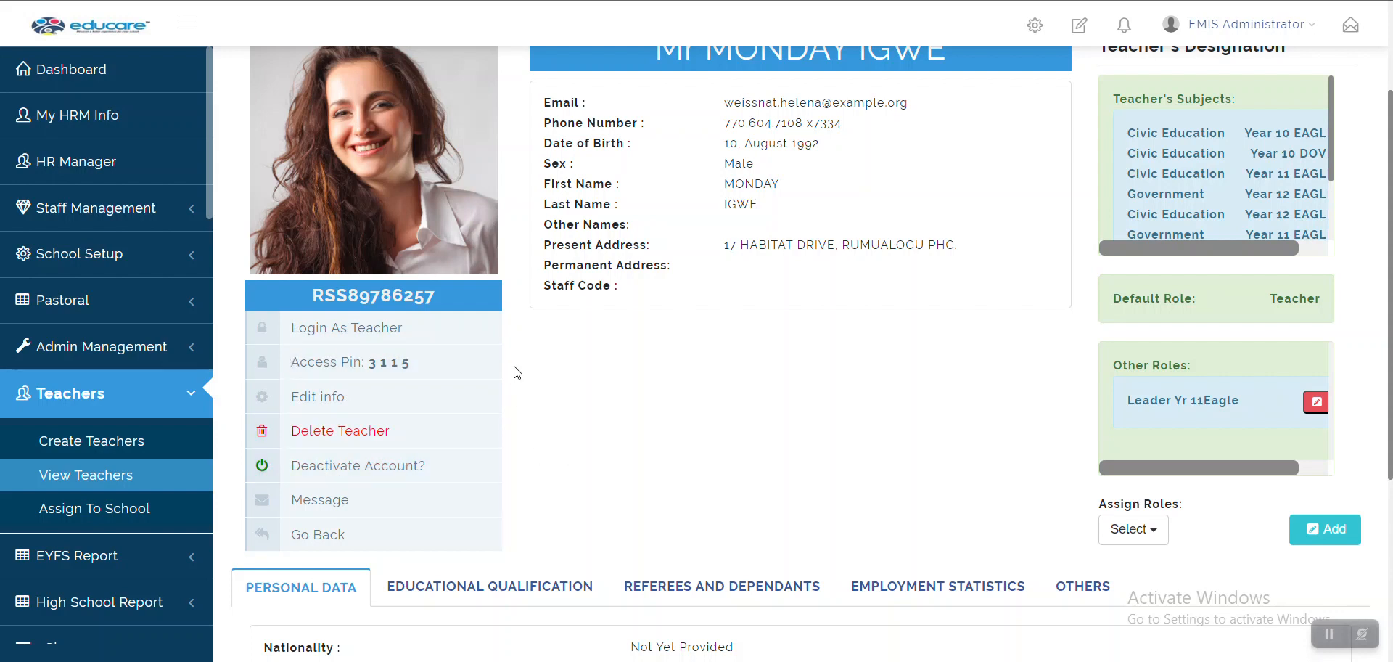
scroll(514, 372, "up", 1)
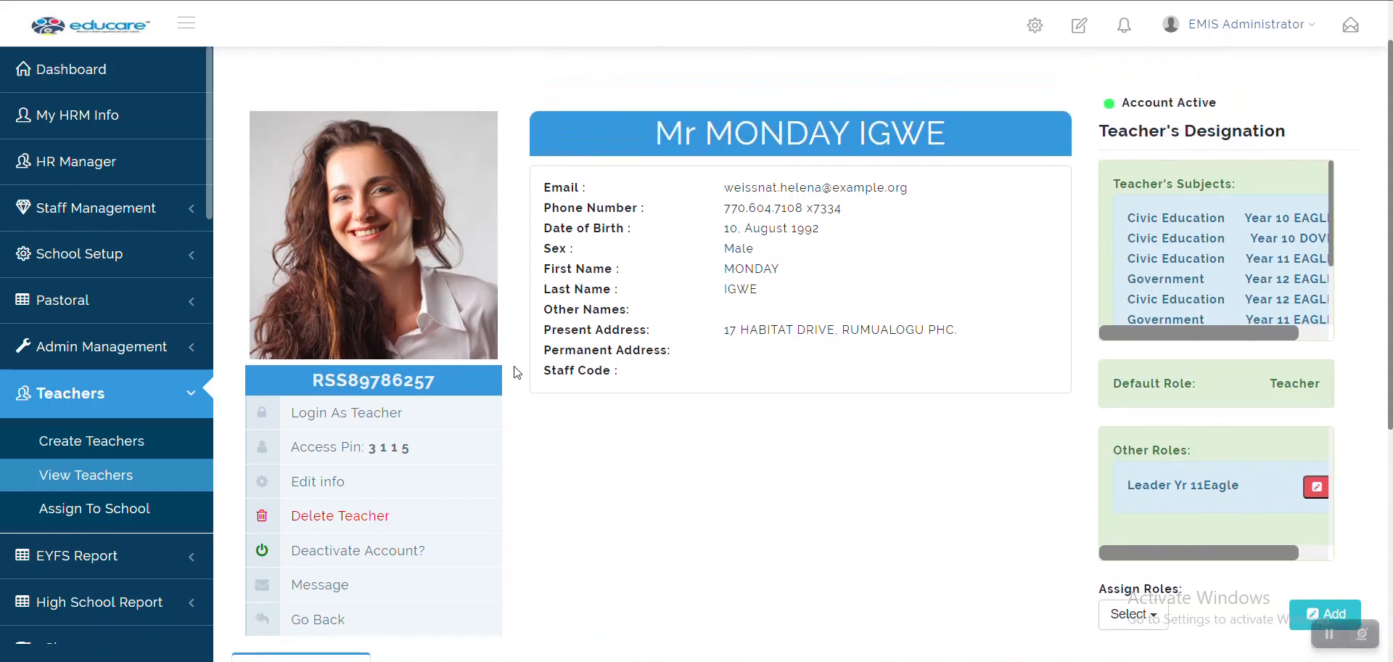
scroll(514, 373, "down", 1)
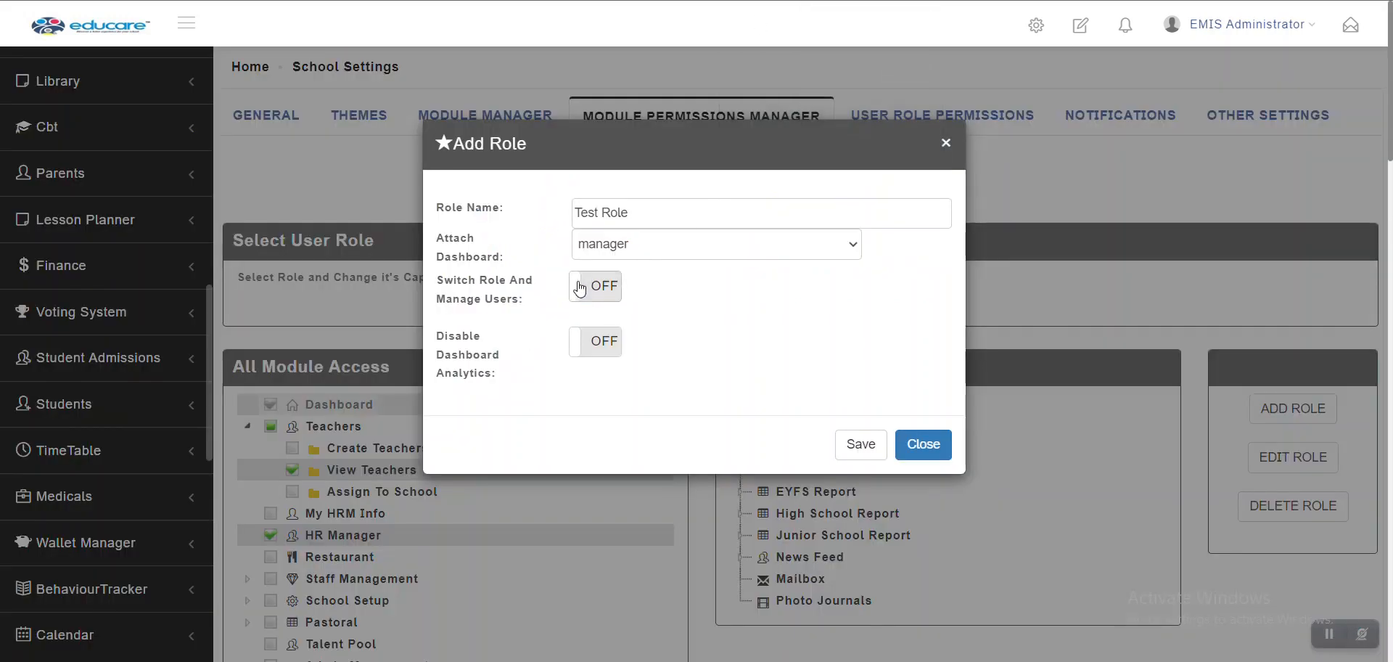
Turn on Switch Role And Manage Users and Disable Dashboard Analytics for Test Role, then view the Dashboard
left_click(600, 302)
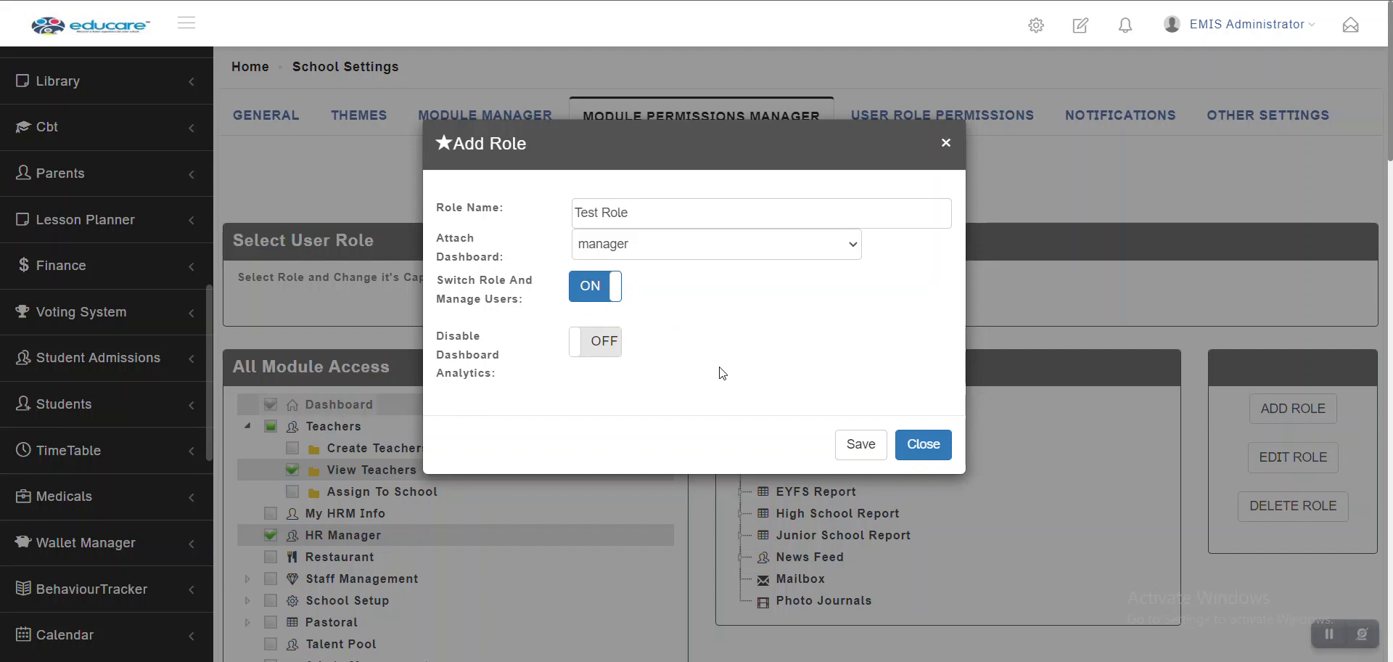
left_click(599, 352)
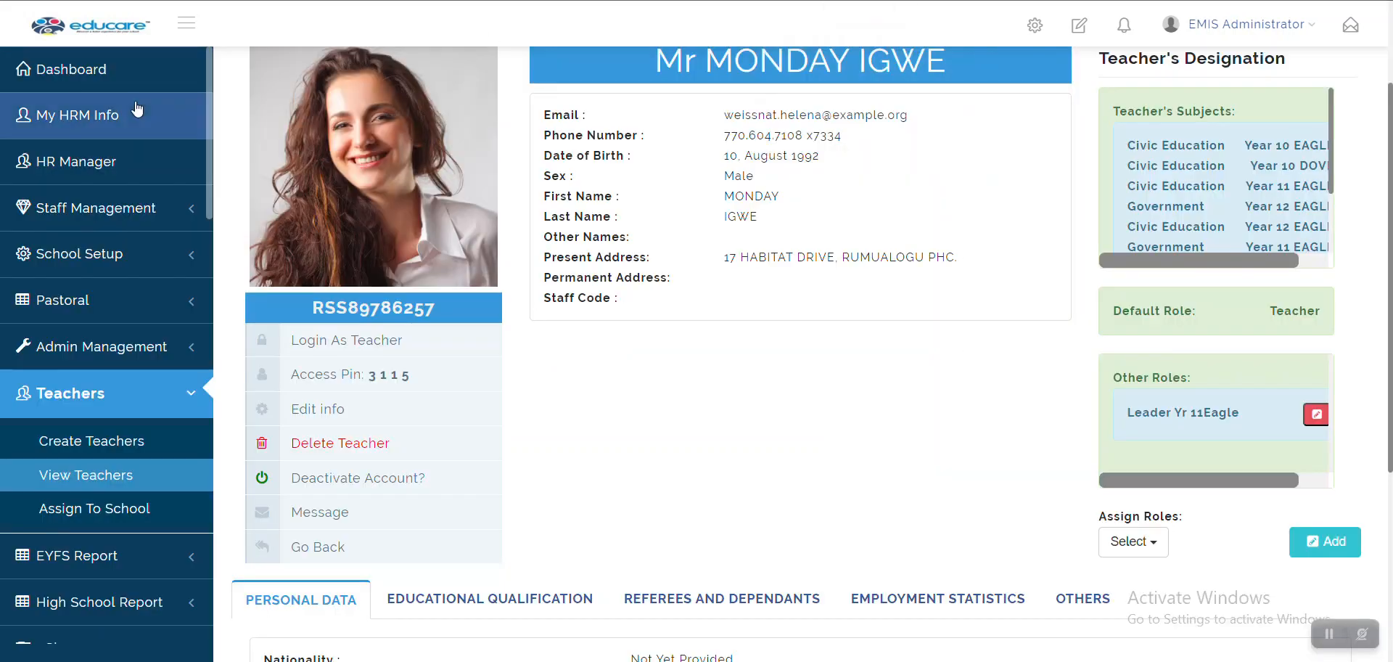
left_click(82, 80)
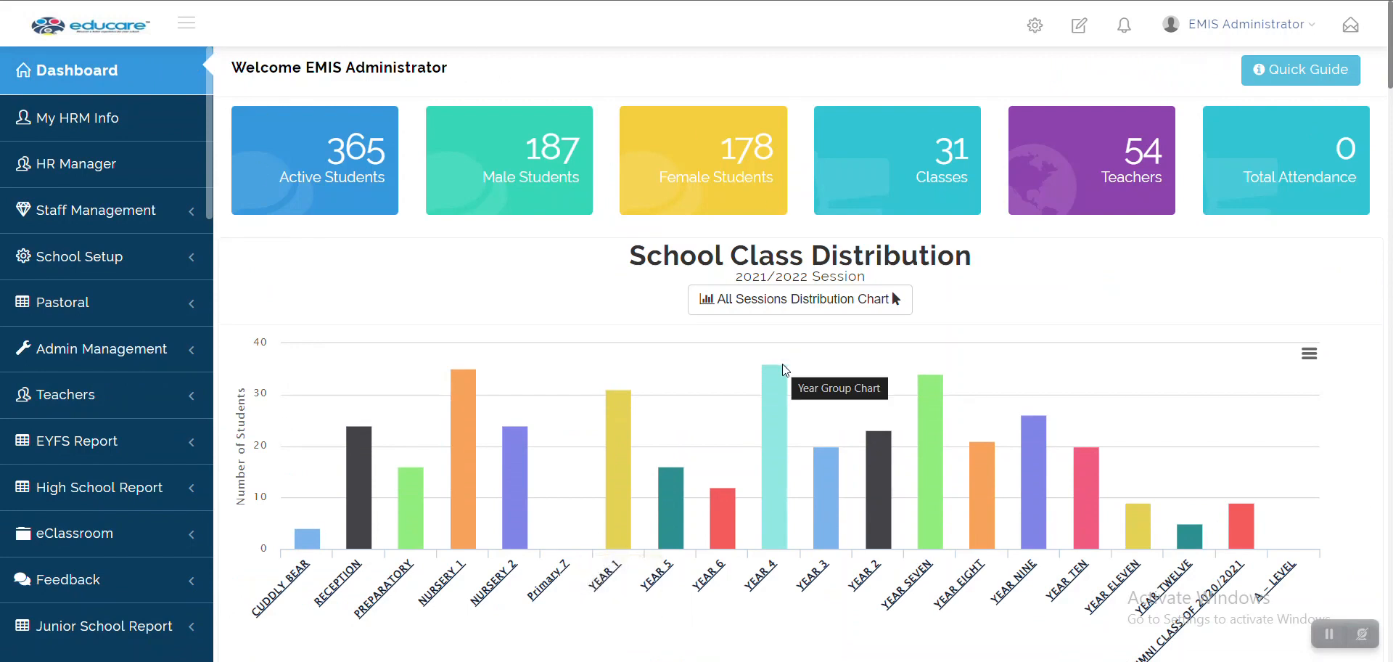
Switch Disable Dashboard Analytics on in Test Role's Add Role dialog
scroll(782, 365, "down", 5)
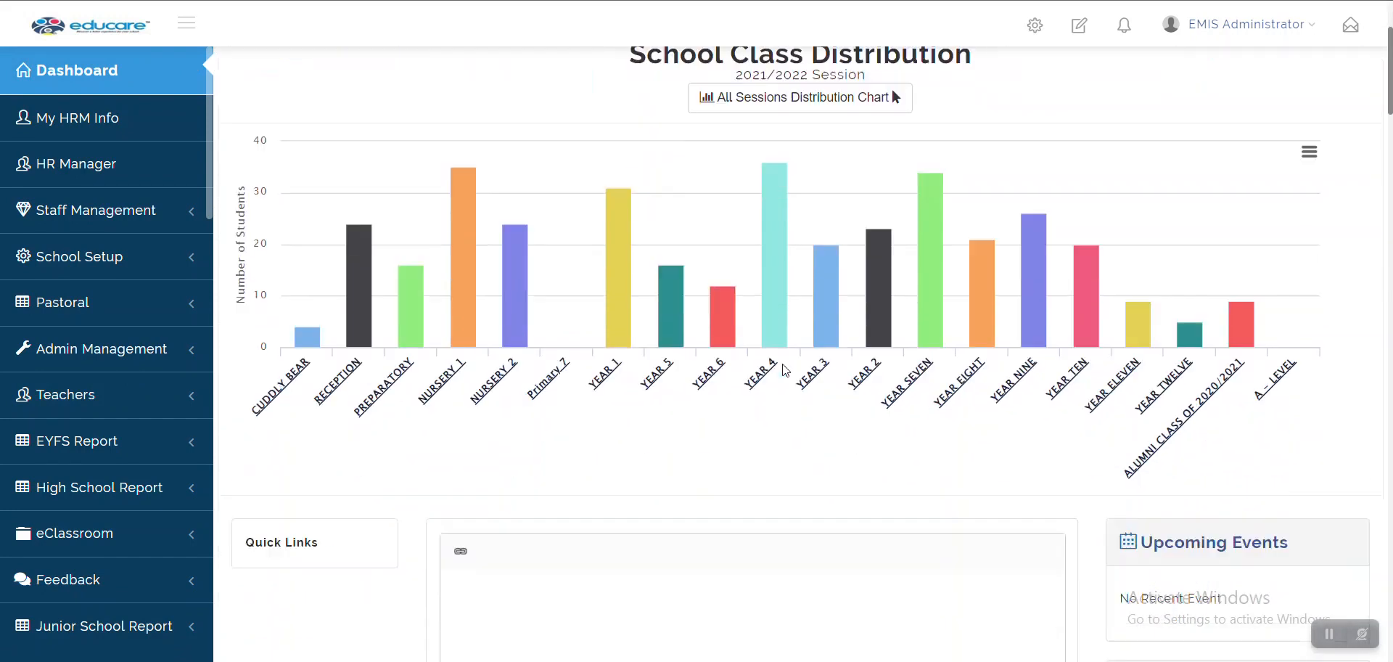
scroll(782, 369, "down", 4)
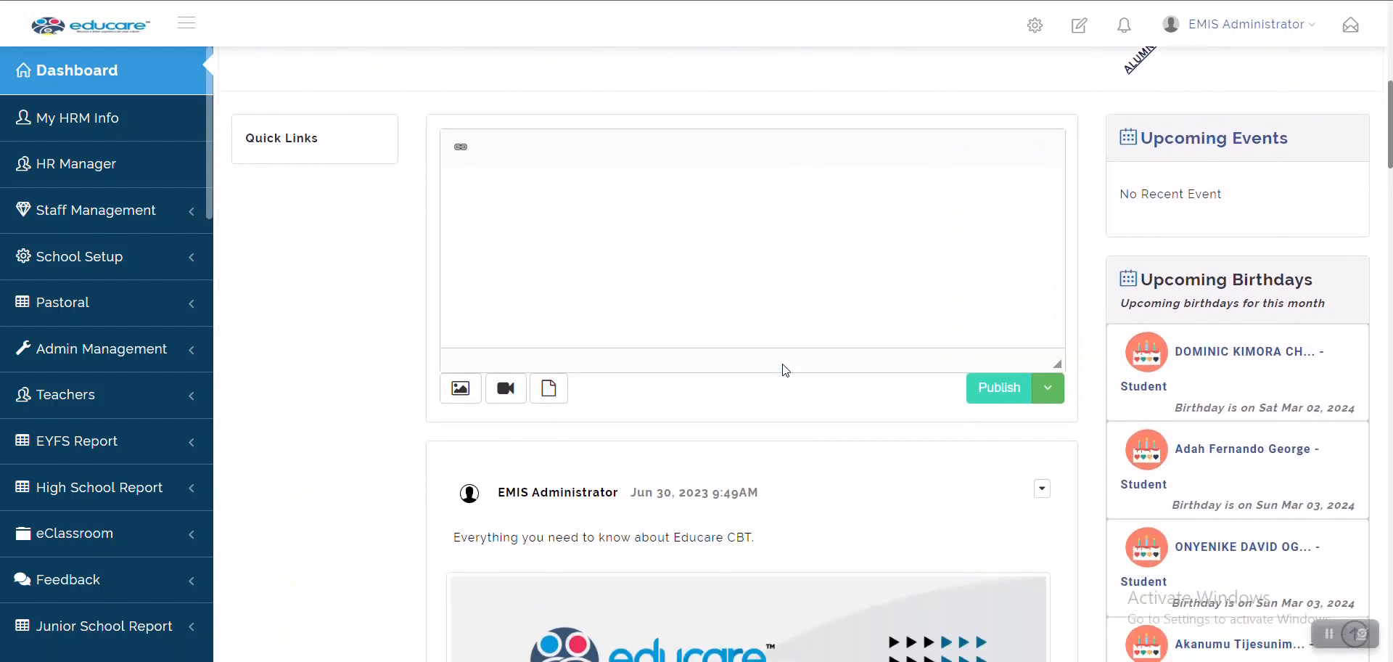
scroll(785, 370, "down", 1)
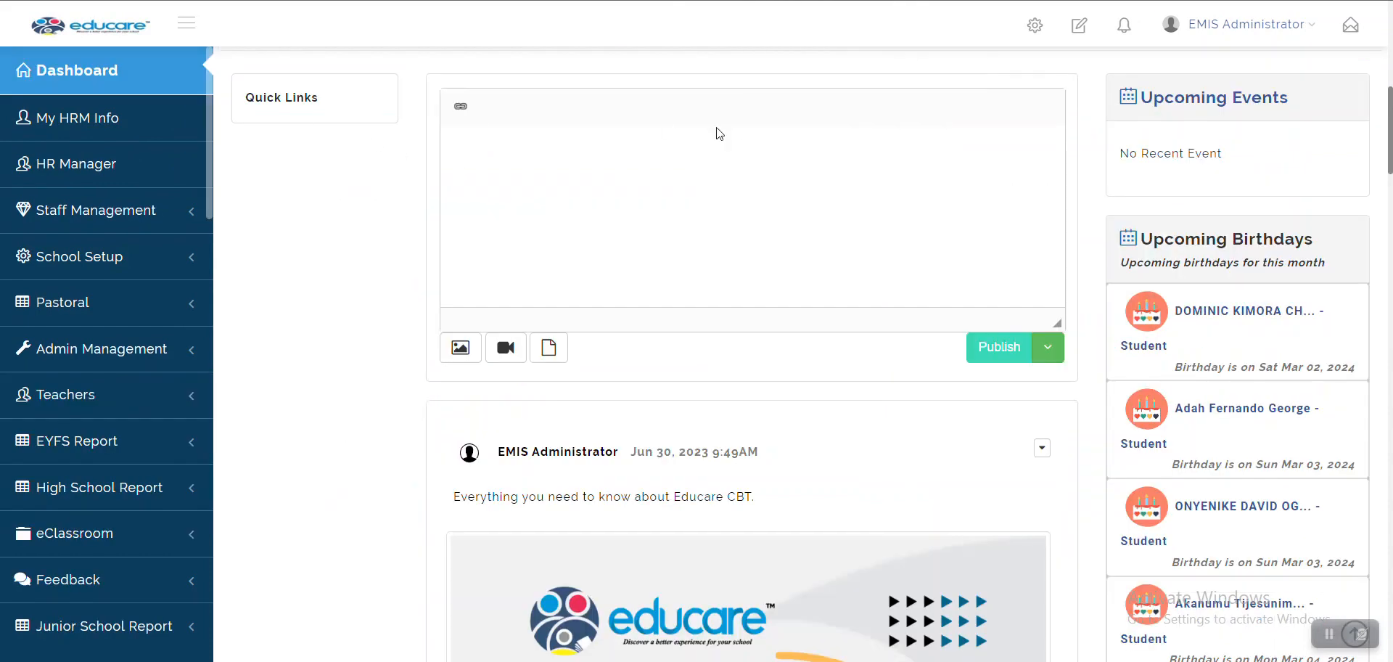
scroll(740, 130, "up", 8)
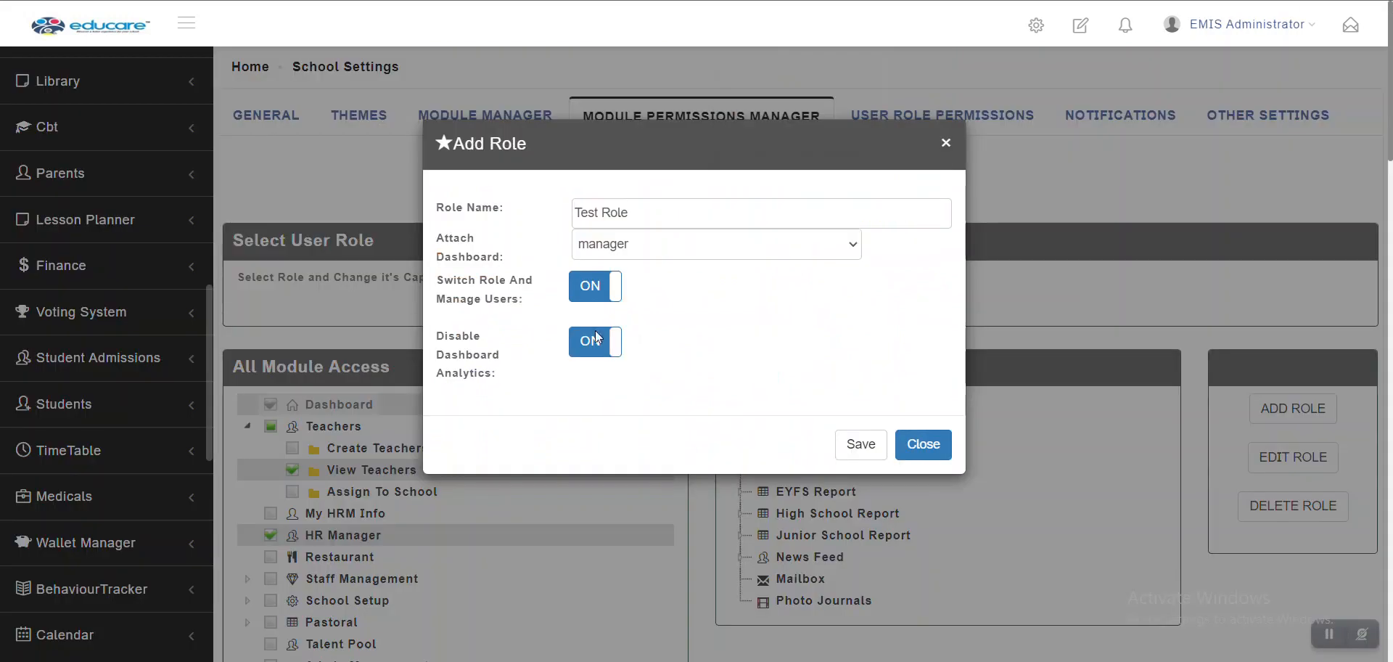
left_click(588, 343)
Save the new Test Role and review its module access list
left_click(856, 450)
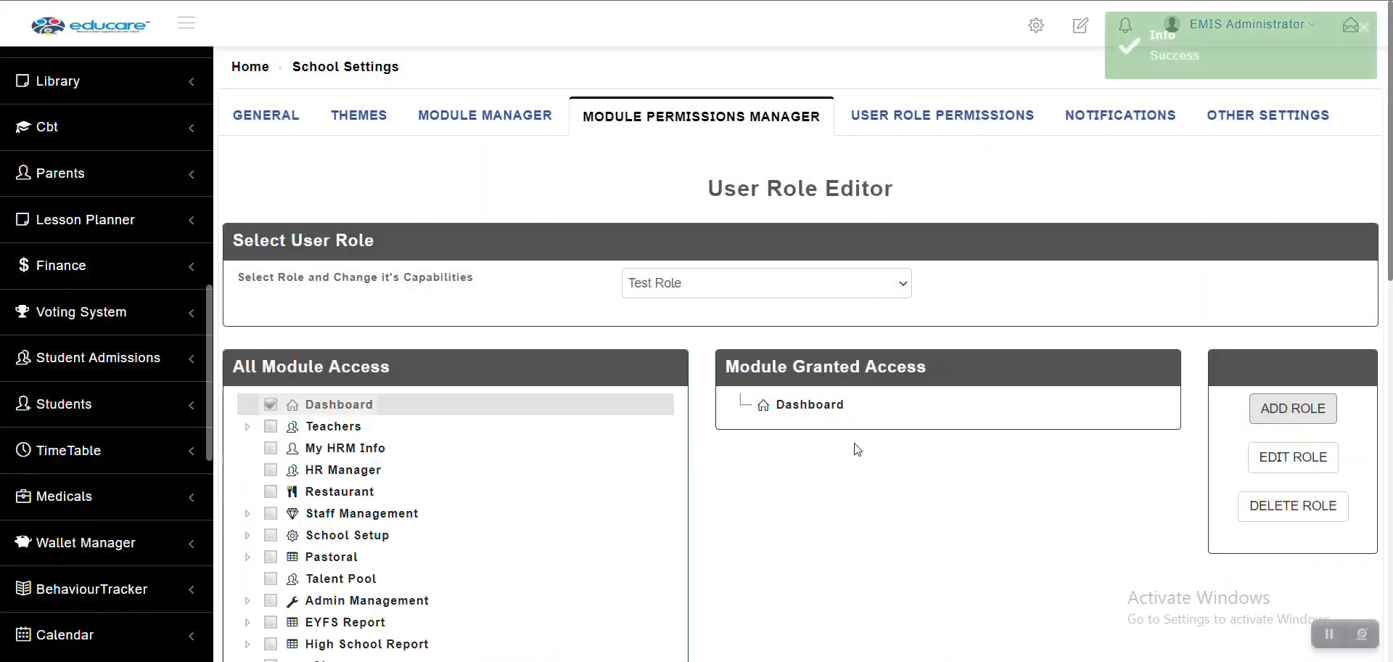
scroll(856, 450, "down", 3)
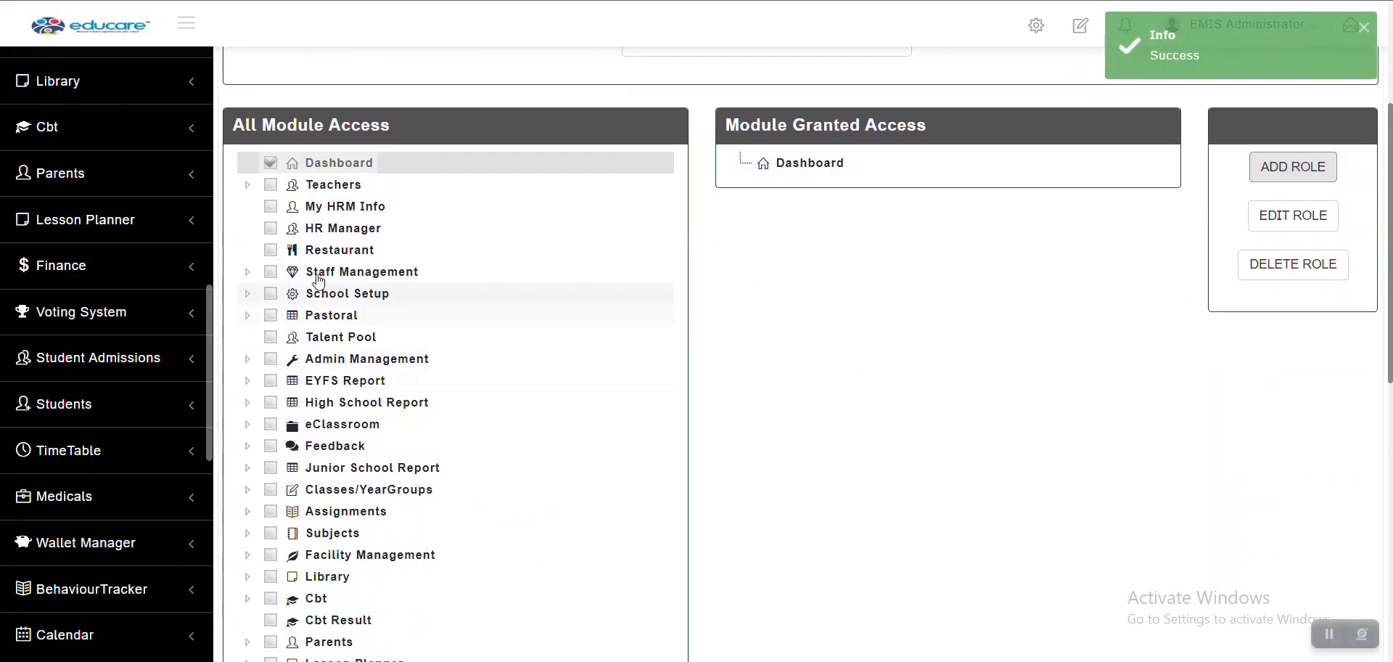
scroll(273, 363, "down", 5)
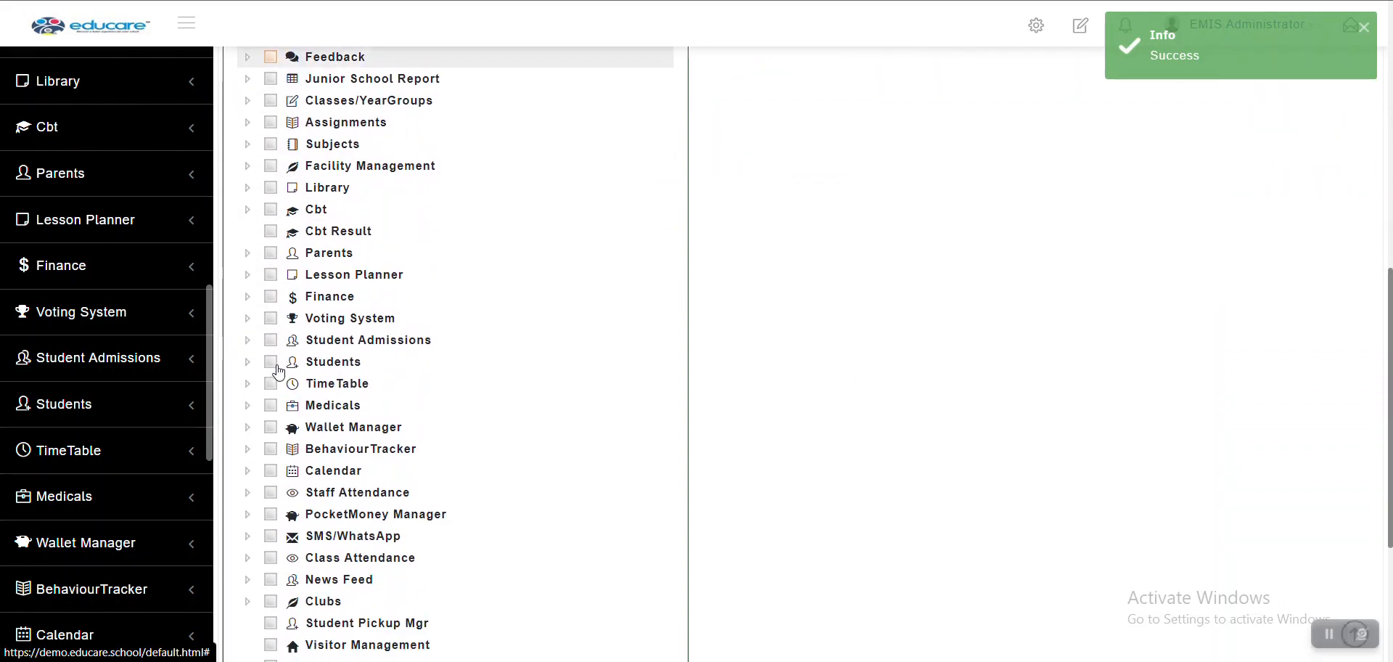
scroll(278, 372, "down", 4)
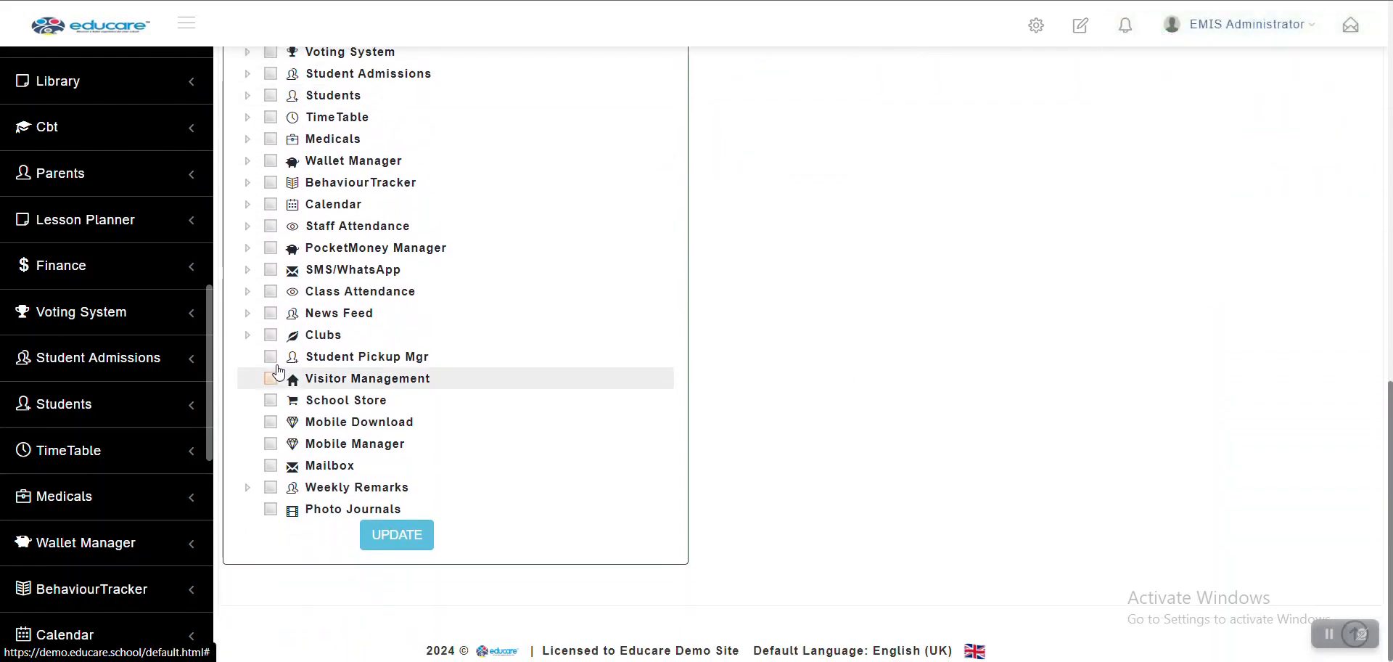
scroll(278, 372, "up", 4)
scroll(278, 371, "up", 6)
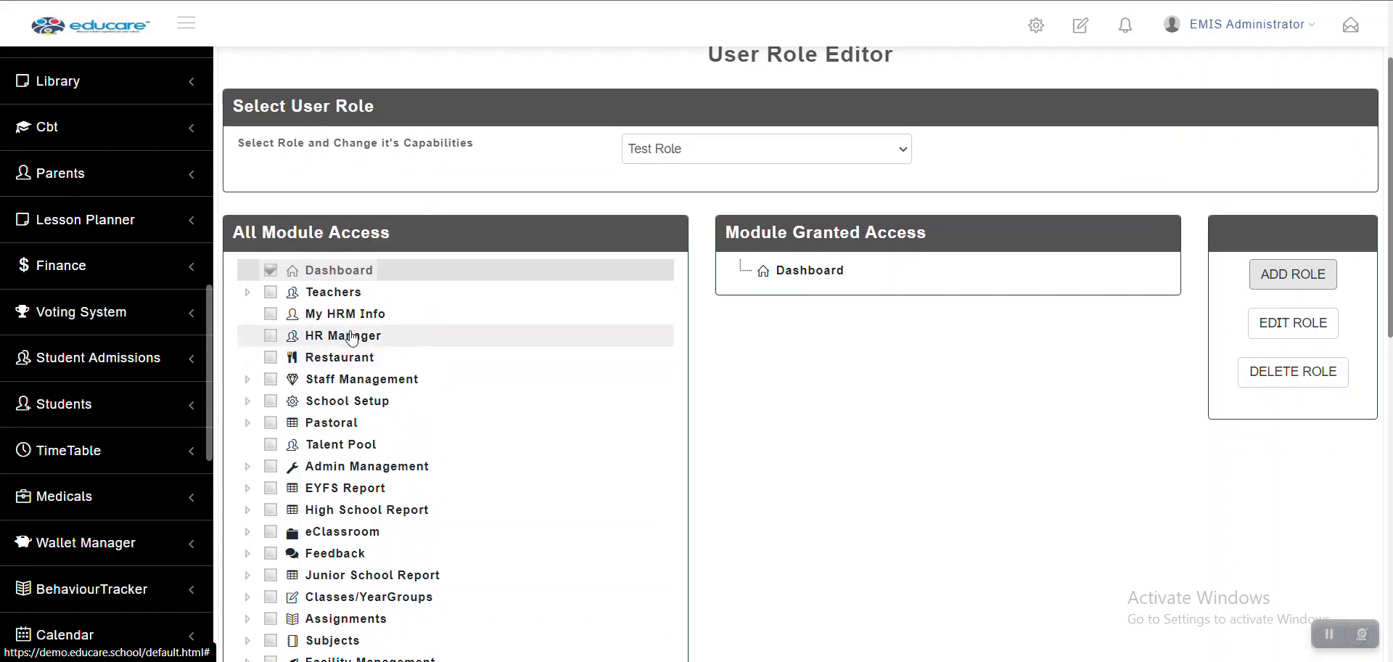
Give Test Role only View Teachers under Teachers and View Staff/Admin under Staff Management
left_click(275, 296)
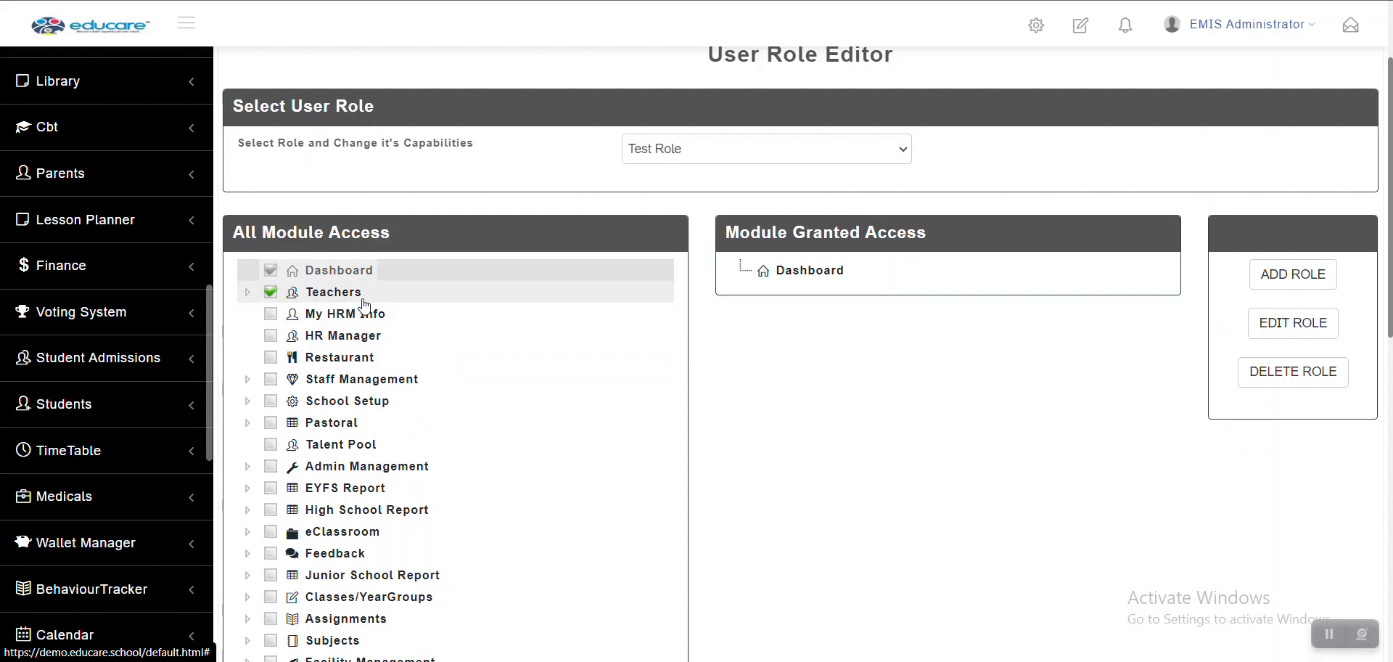
left_click(246, 294)
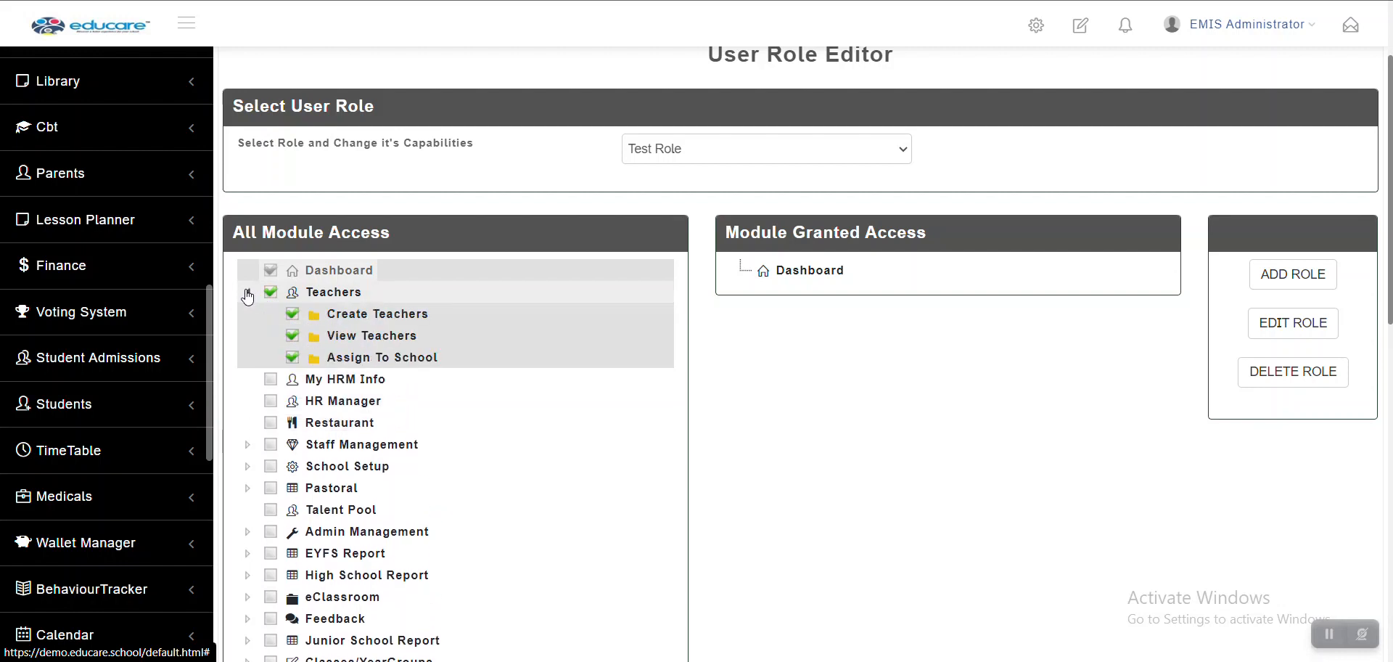
left_click(271, 293)
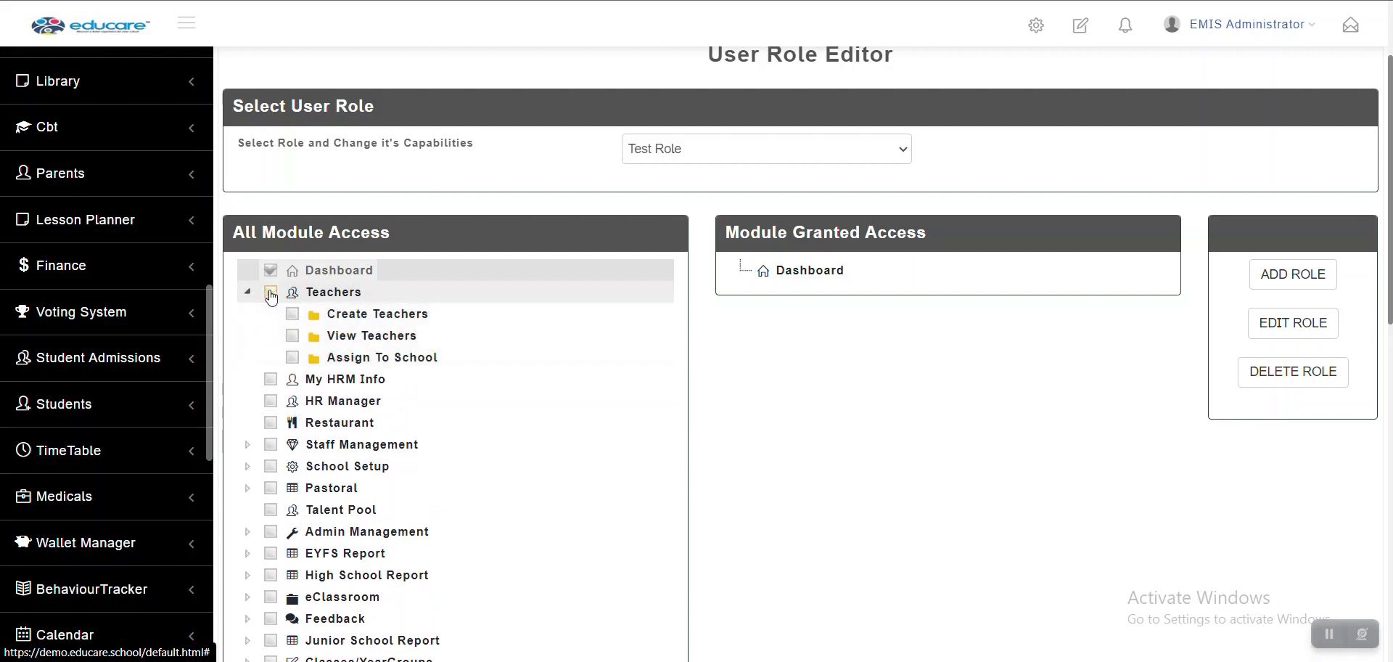
left_click(293, 337)
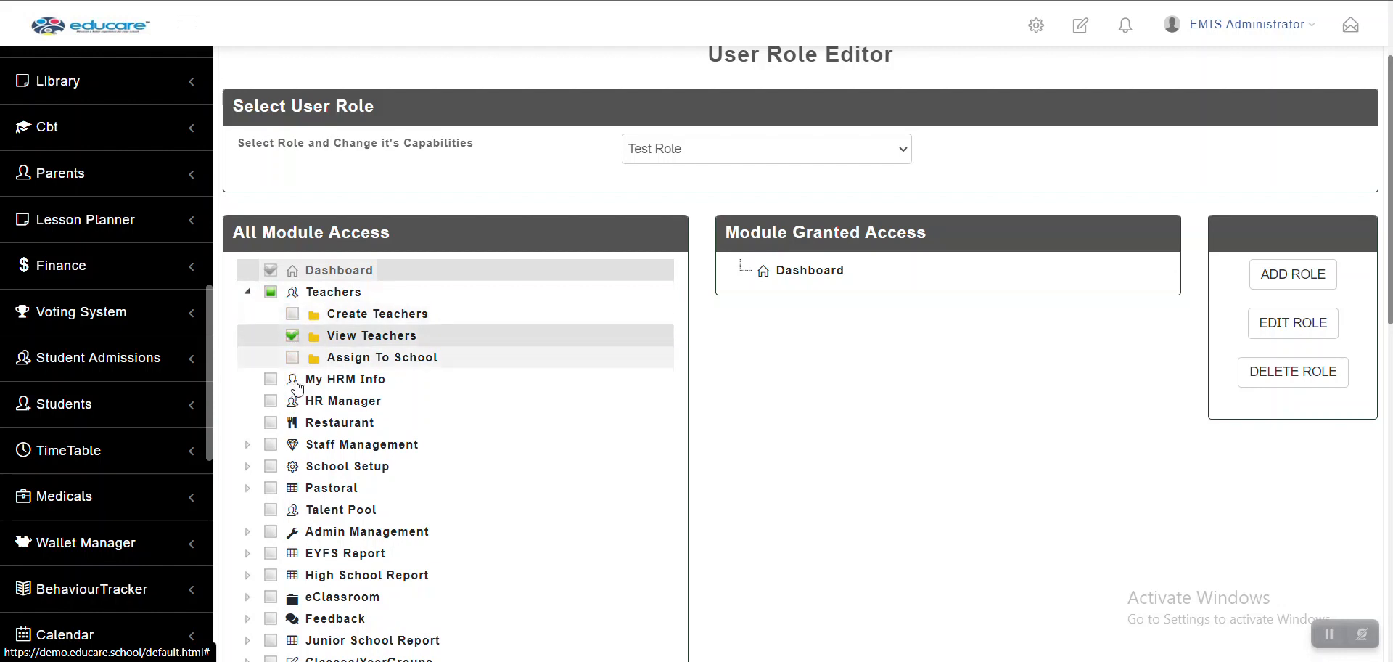
scroll(250, 421, "down", 1)
left_click(248, 357)
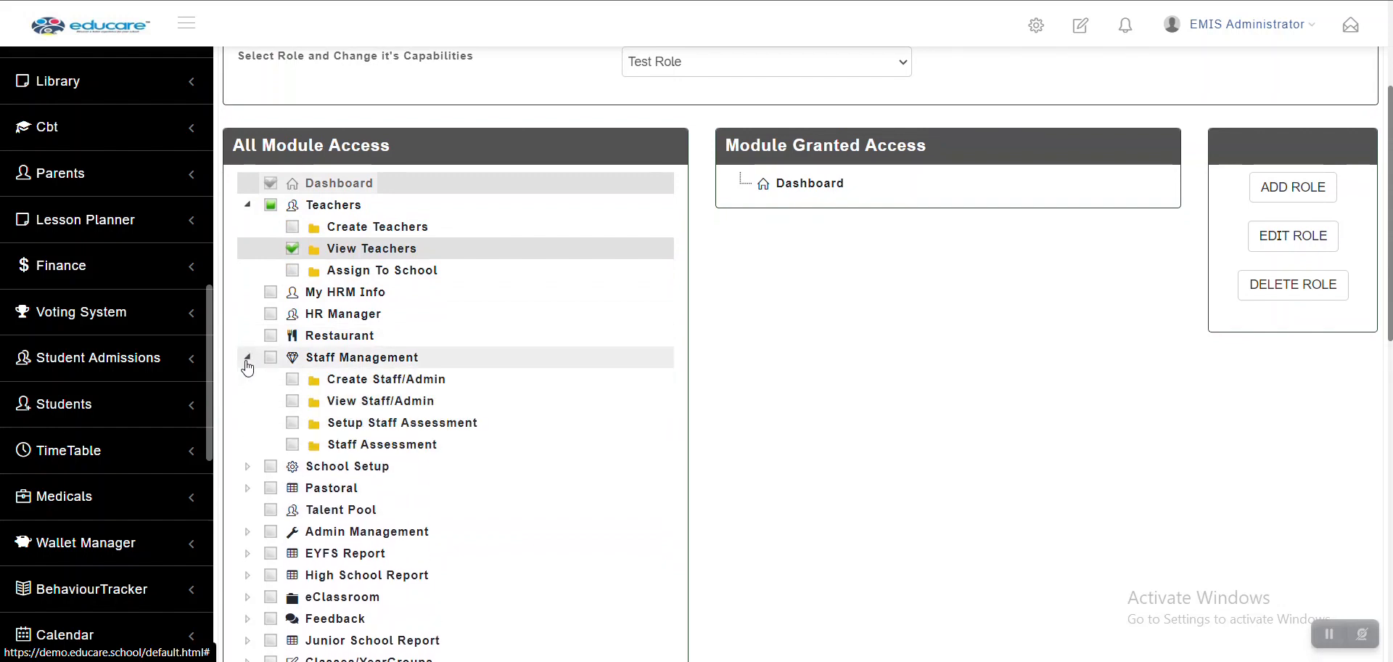
left_click(294, 401)
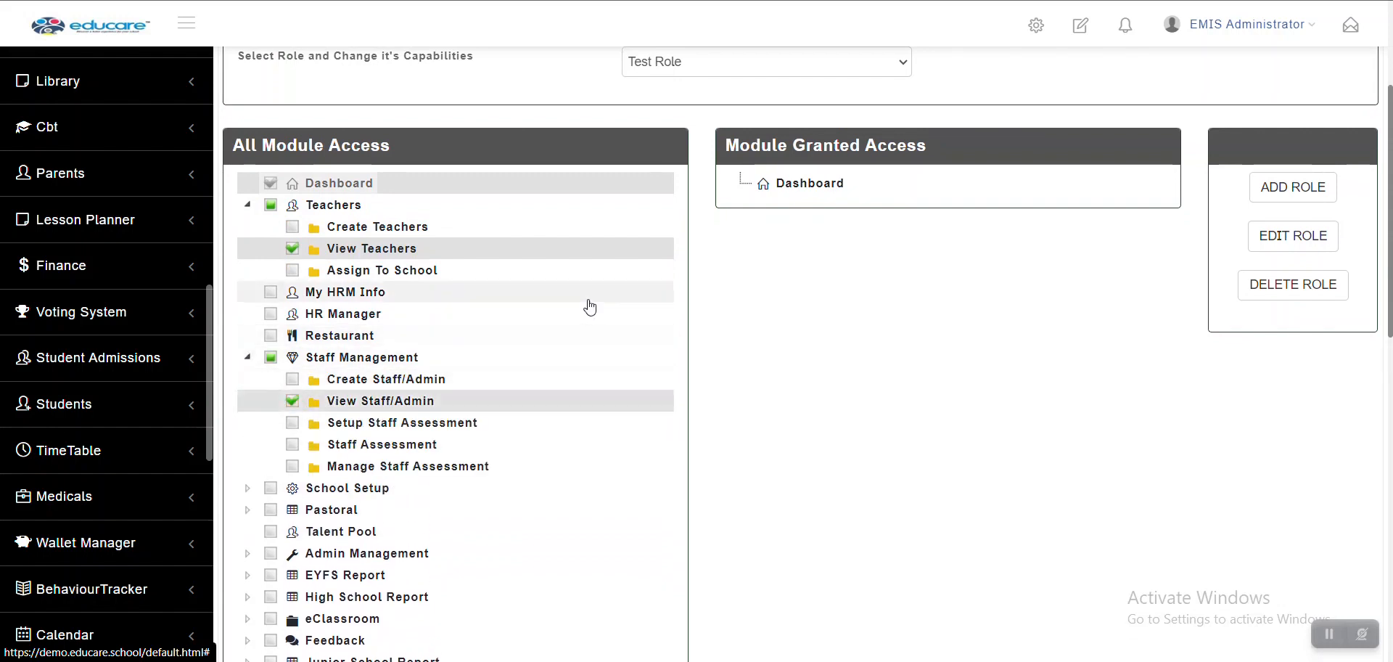
scroll(588, 305, "up", 3)
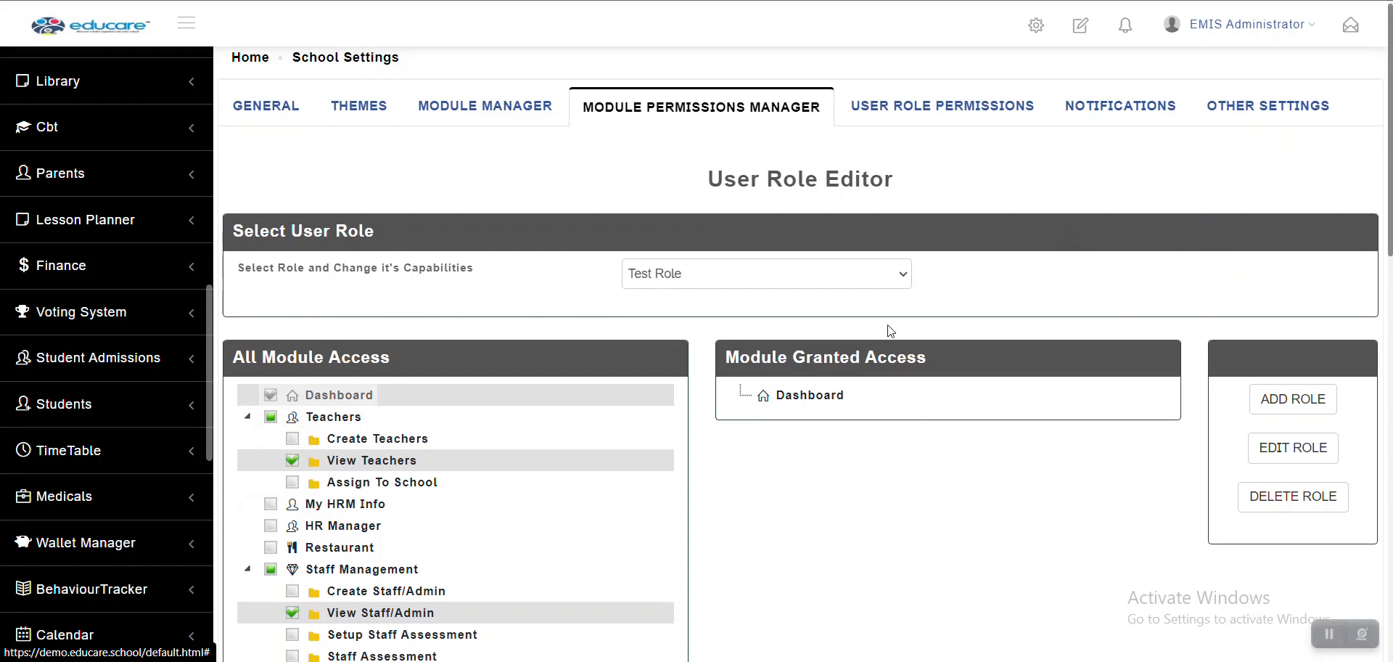
Re-submit Test Role's settings through Edit Role and open the role list
left_click(1265, 452)
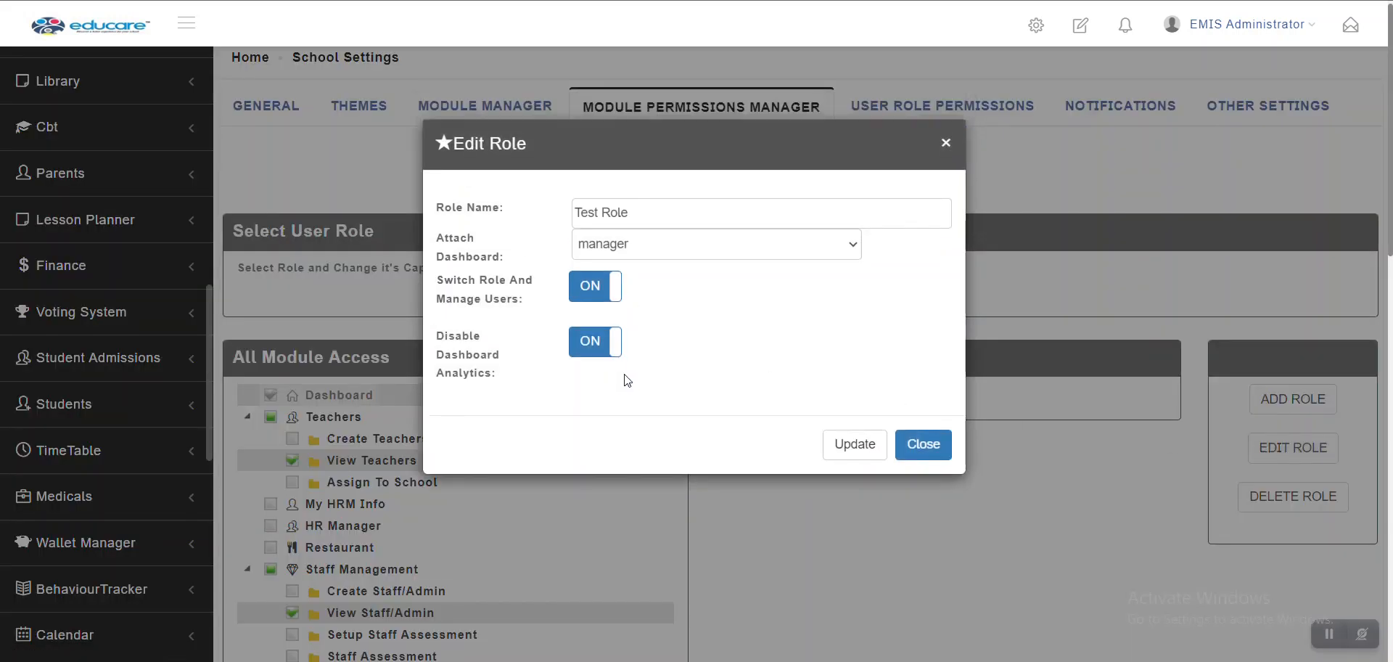
left_click(839, 439)
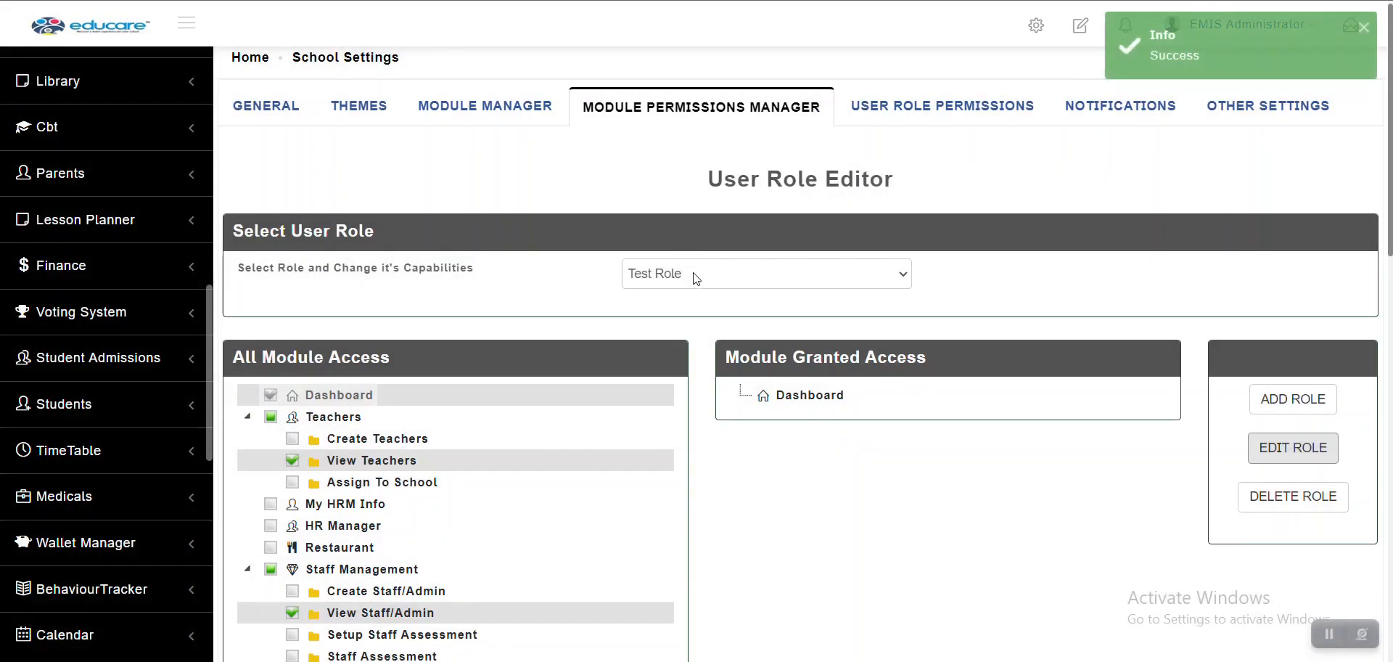
left_click(693, 278)
scroll(681, 344, "up", 5)
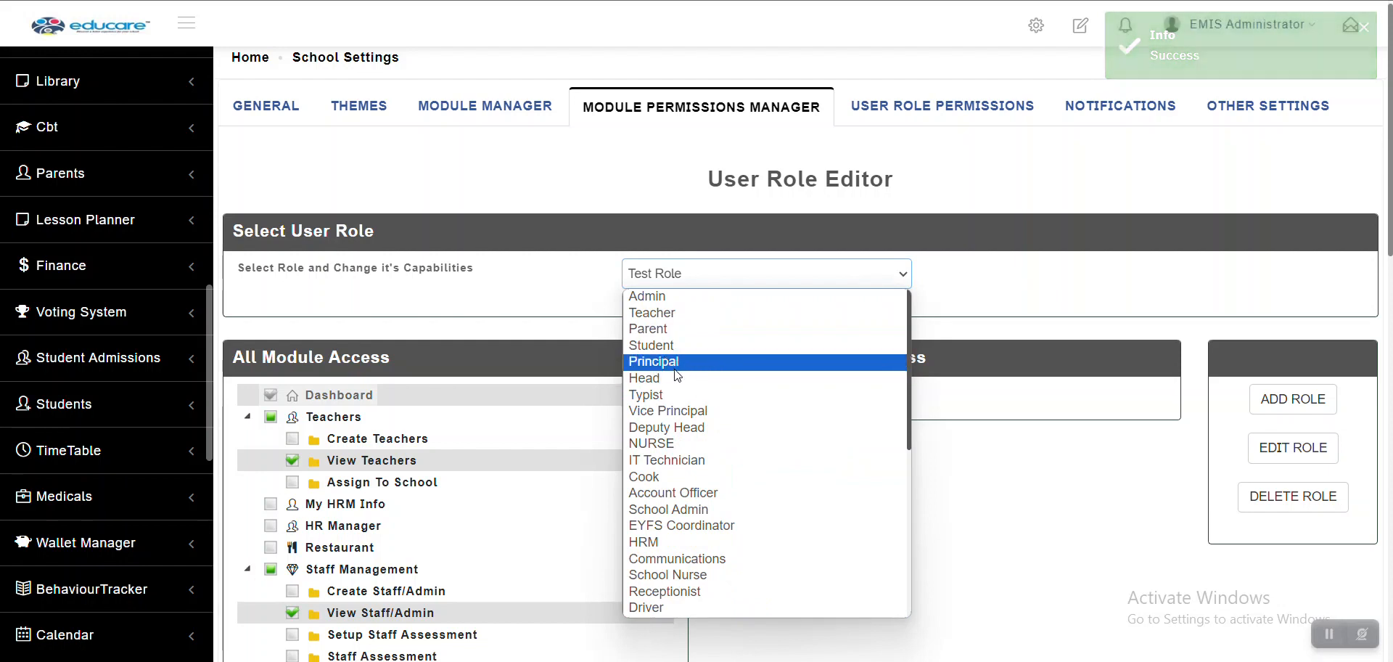
Review the Principal role's details without changes, then go to User Role Permissions
left_click(674, 368)
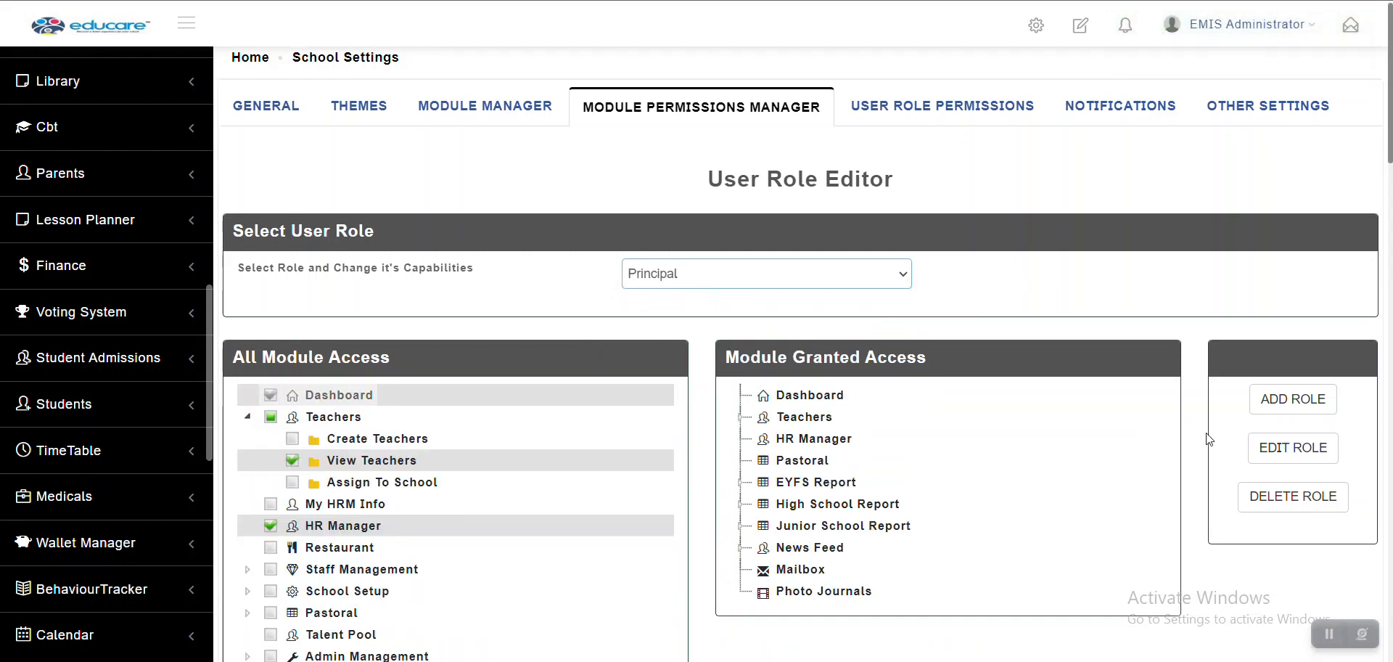
left_click(1278, 448)
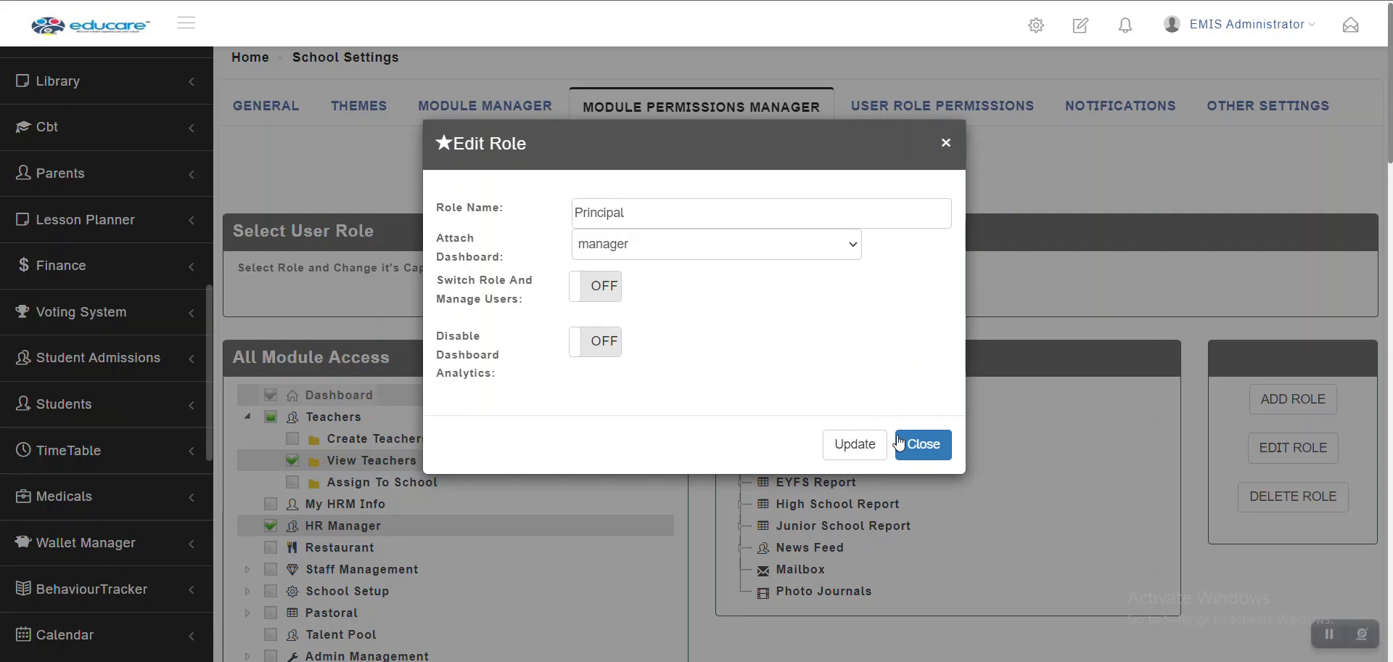
left_click(915, 446)
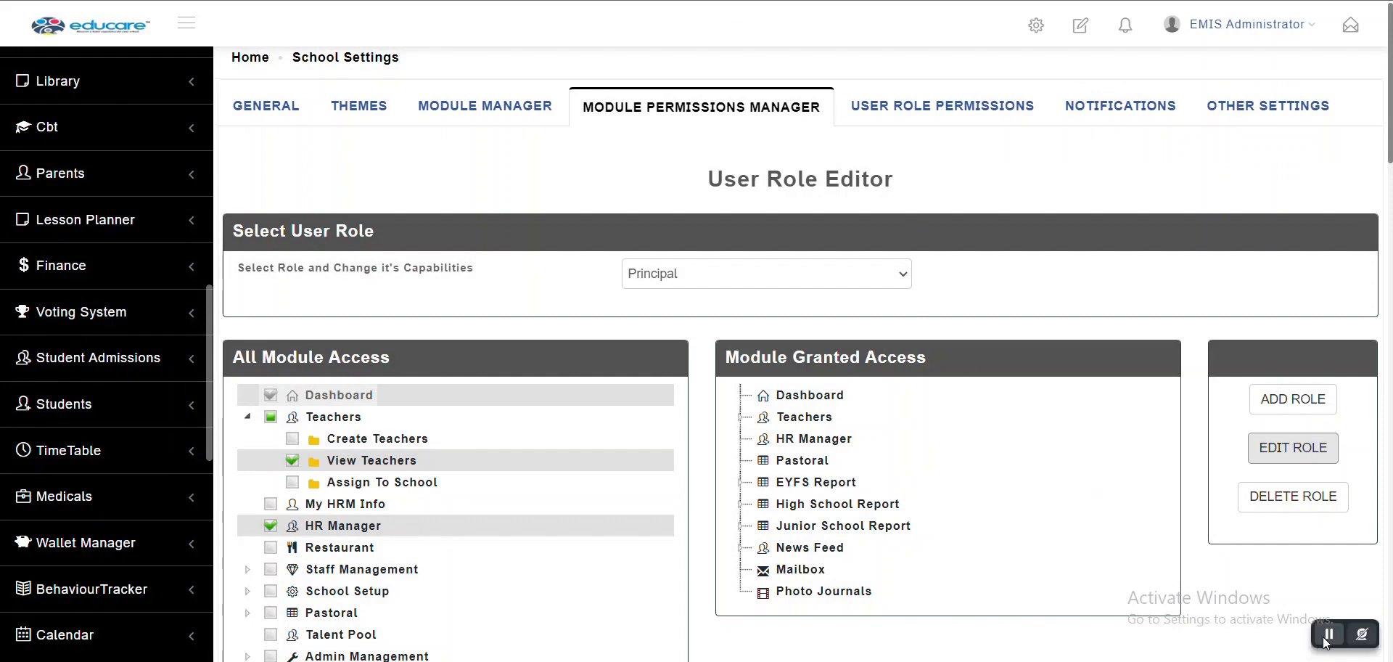
left_click(943, 107)
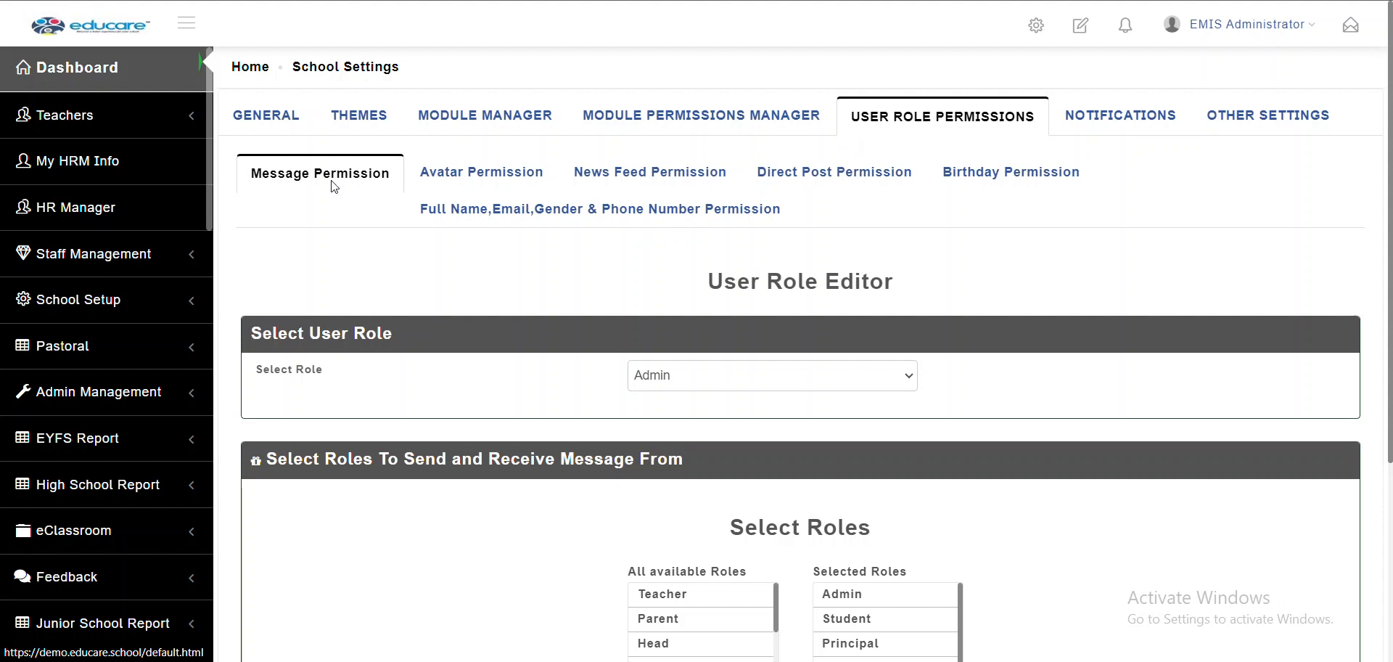
Open the chat inbox listing recent role conversations
scroll(429, 315, "down", 1)
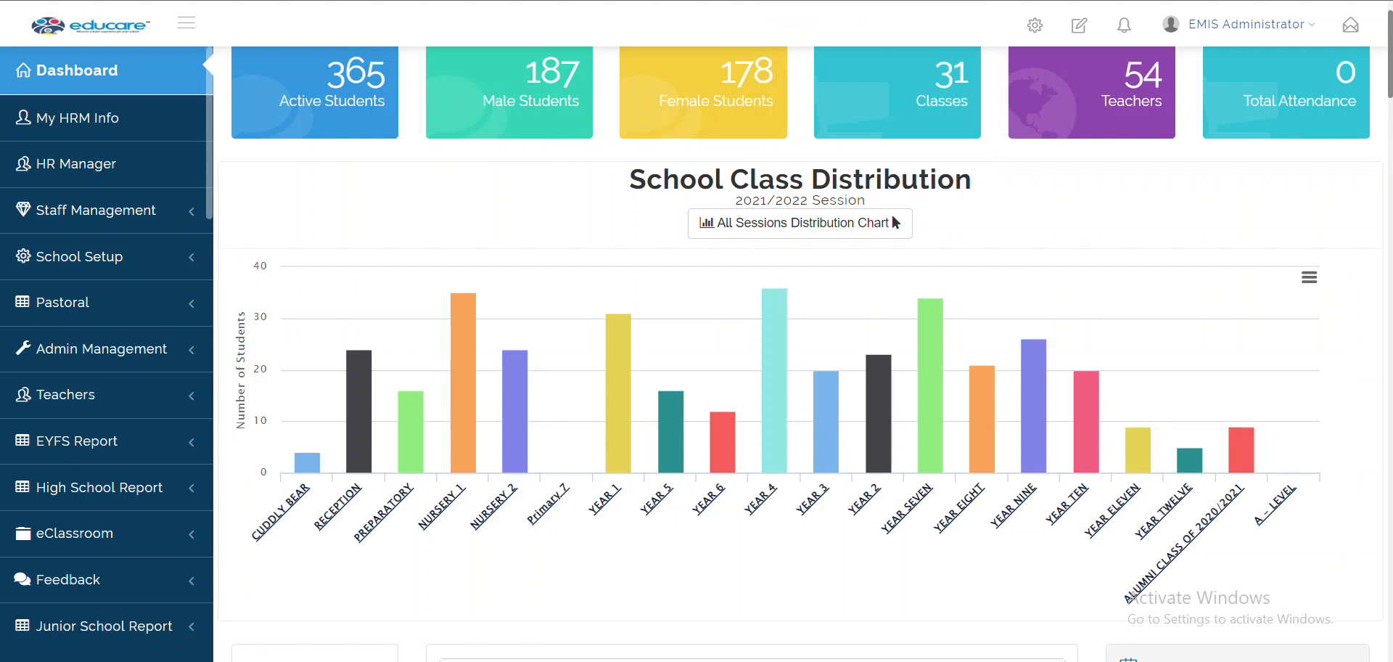
left_click(1355, 36)
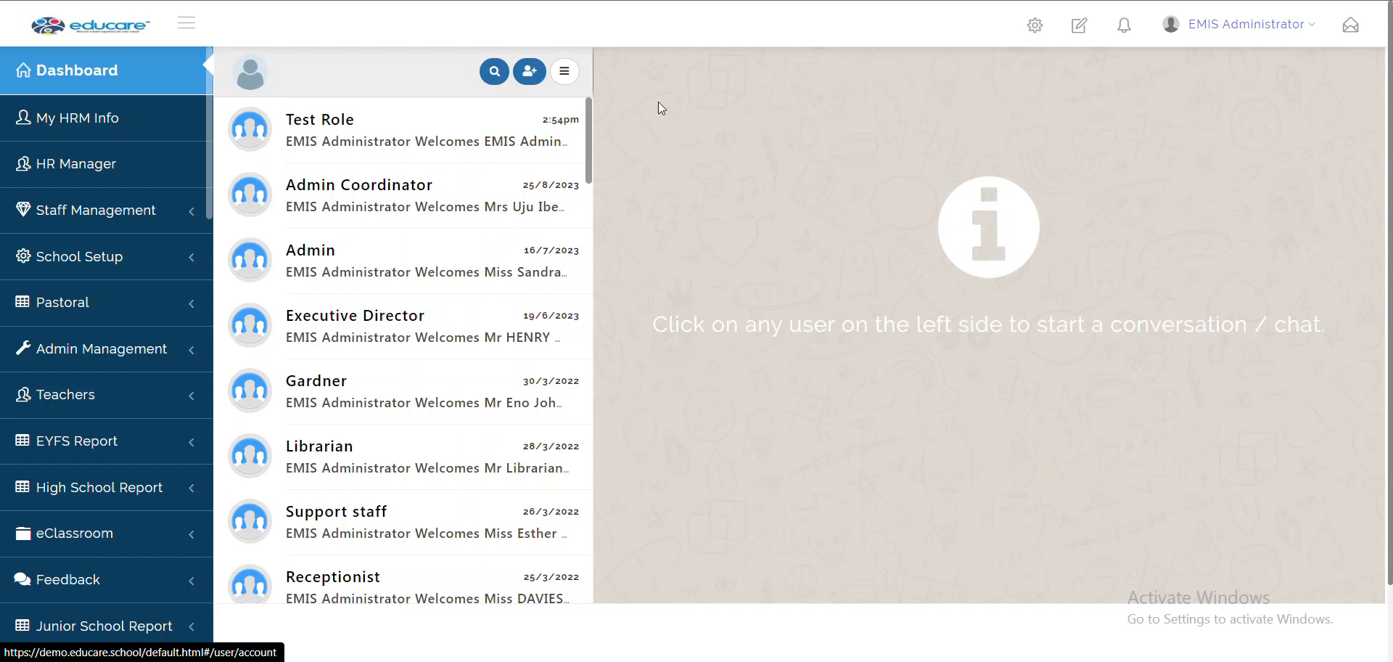
Start a new chat with a student picked from the Student role list
left_click(529, 72)
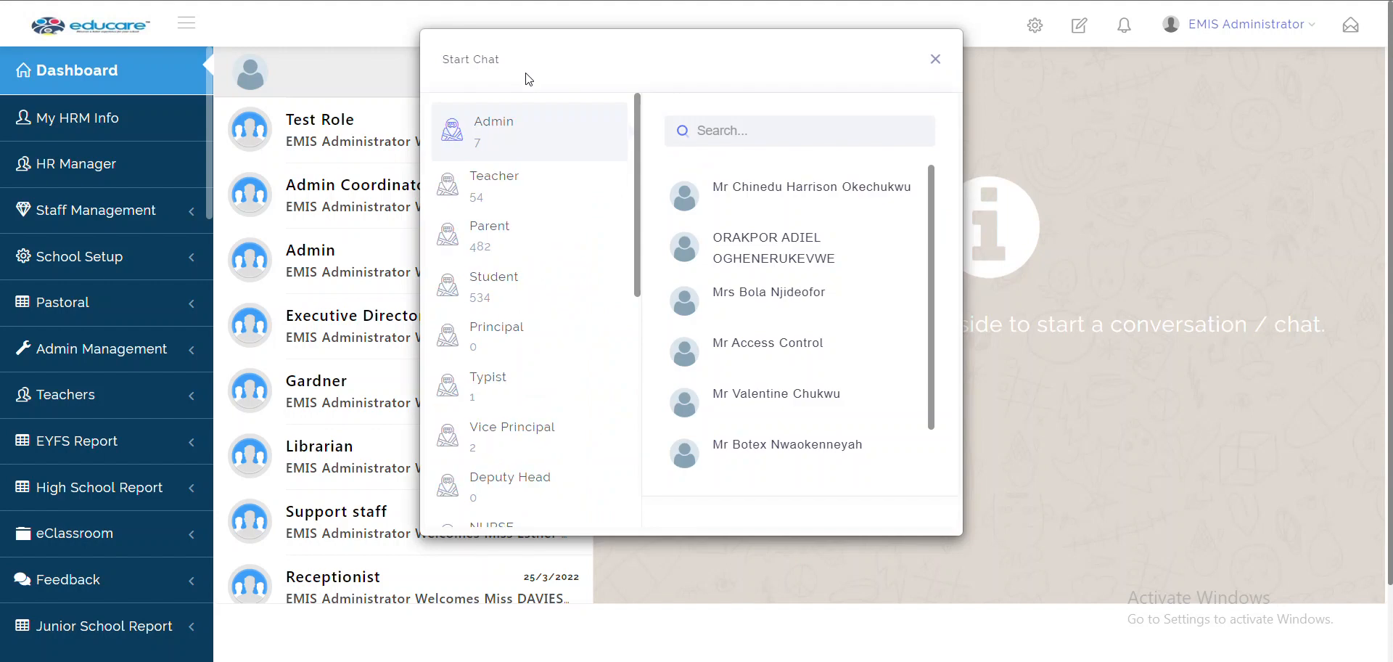
scroll(577, 284, "down", 5)
scroll(578, 288, "up", 5)
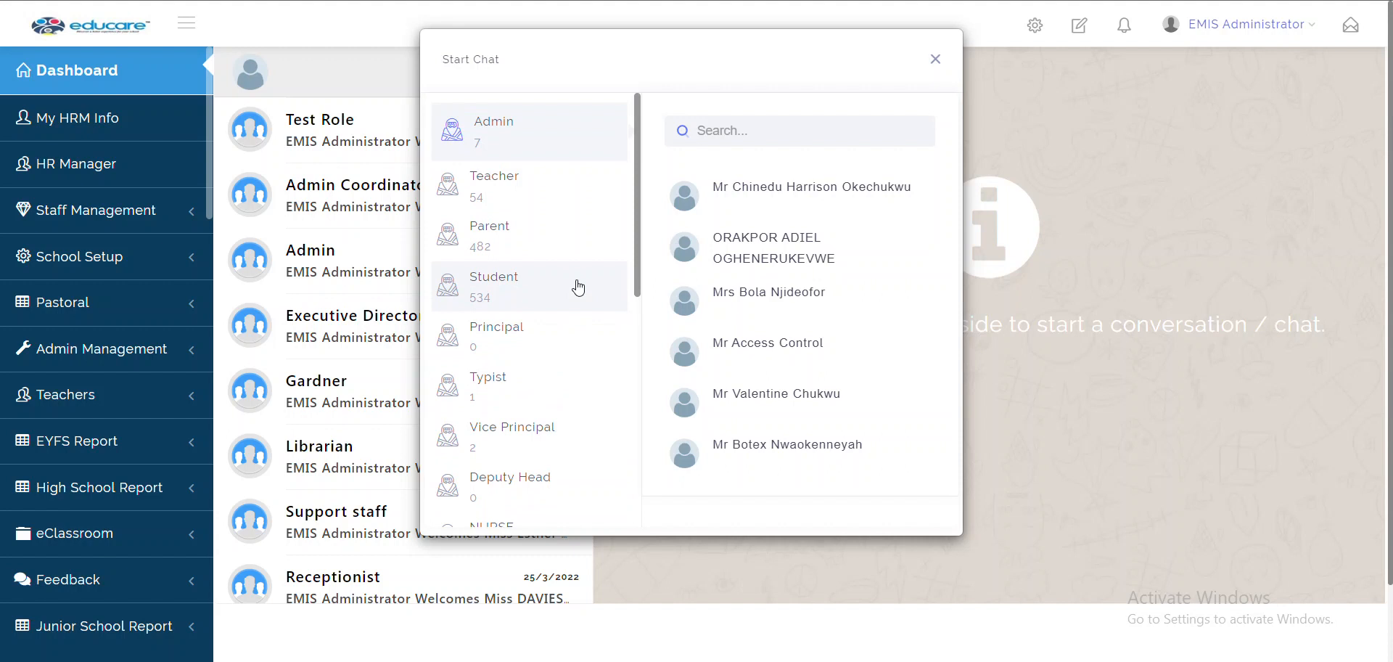
left_click(499, 302)
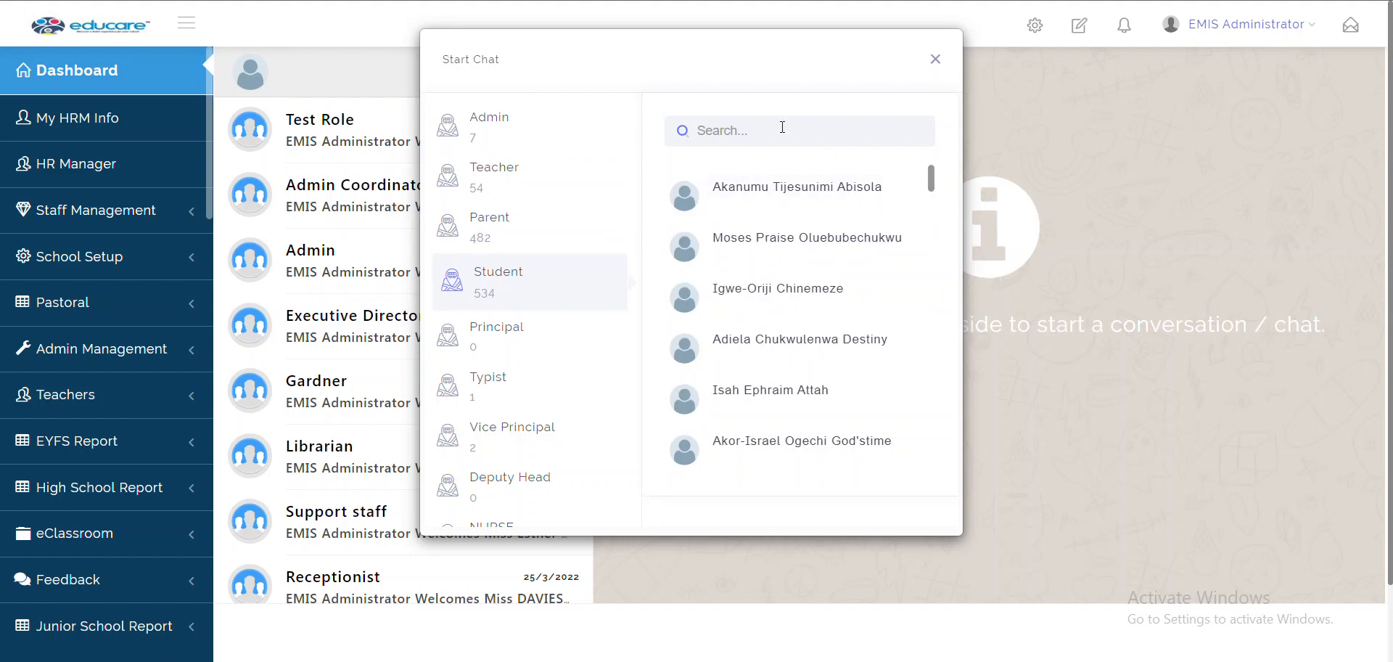
left_click(771, 201)
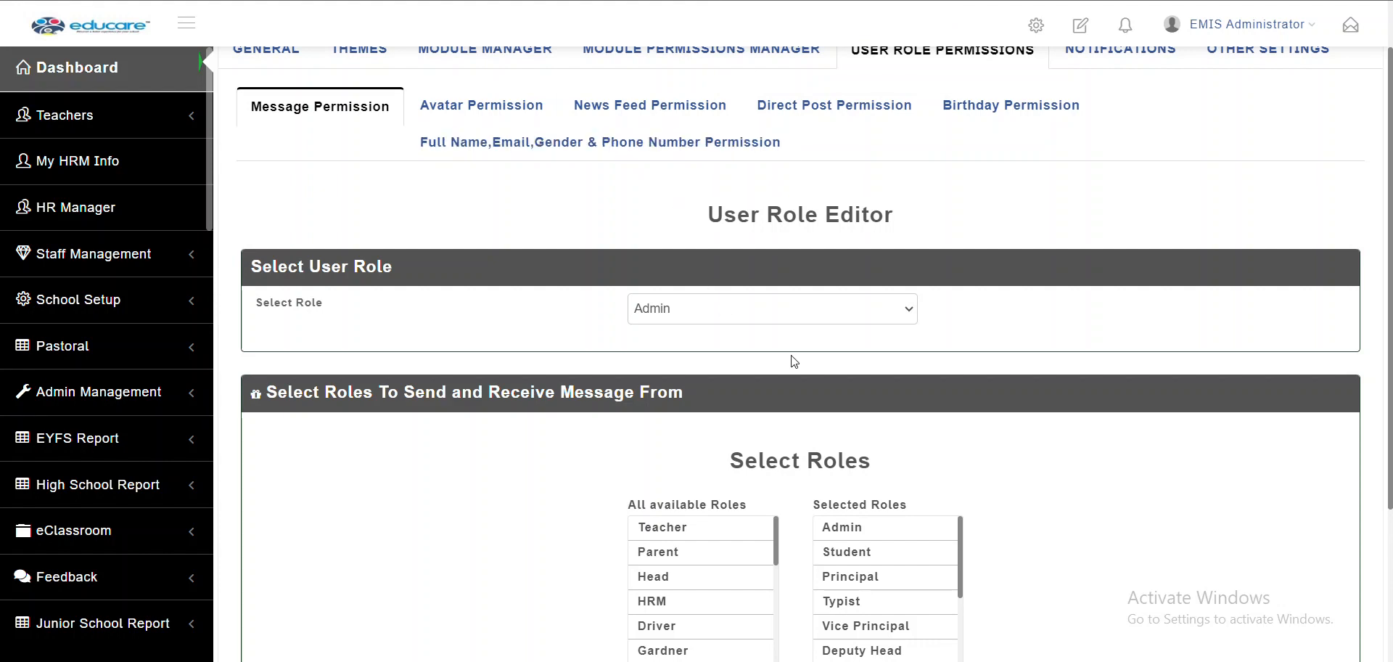
Allow the Student role to message Teacher and Admin, and save the settings
scroll(973, 399, "down", 3)
scroll(903, 452, "down", 3)
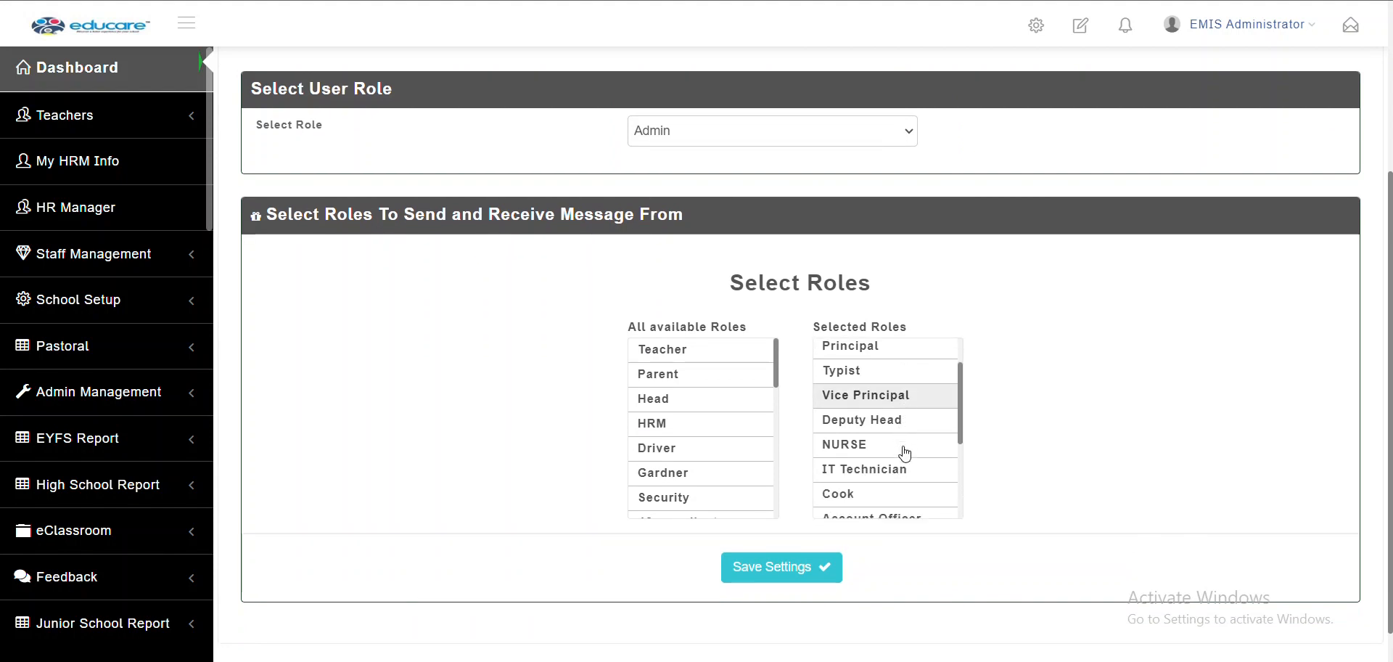
scroll(904, 451, "up", 3)
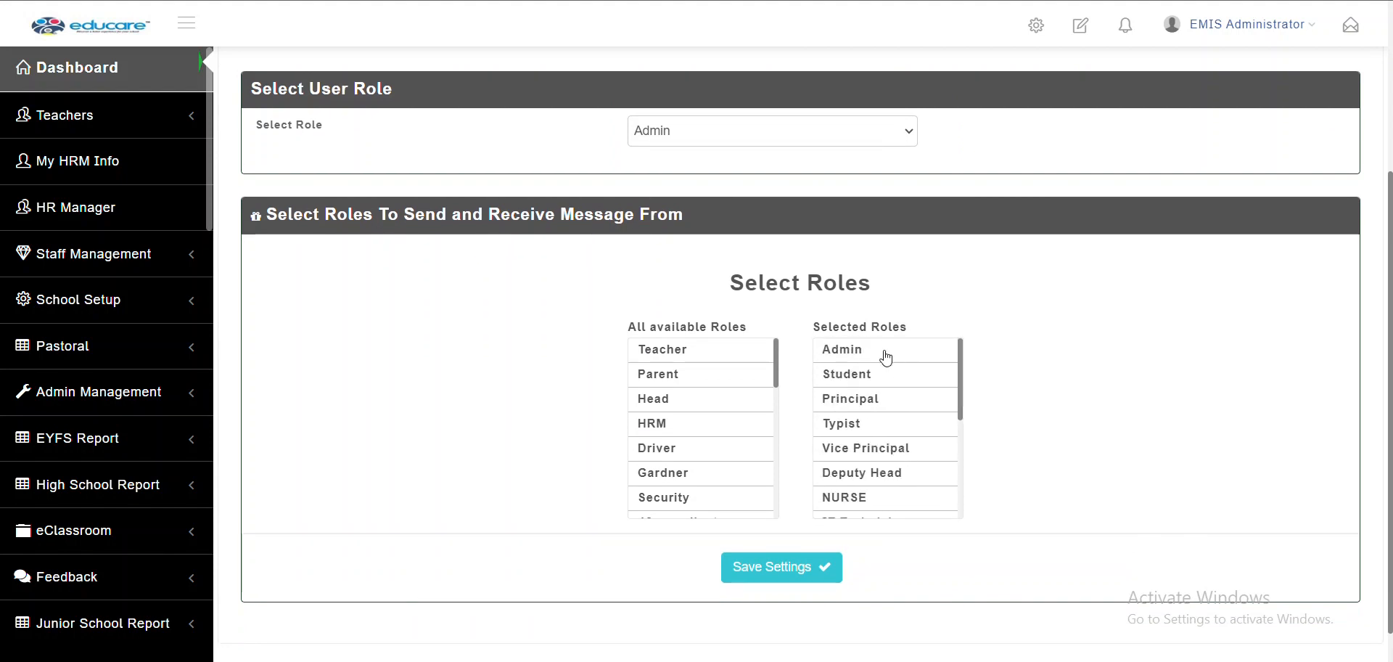
scroll(891, 490, "down", 3)
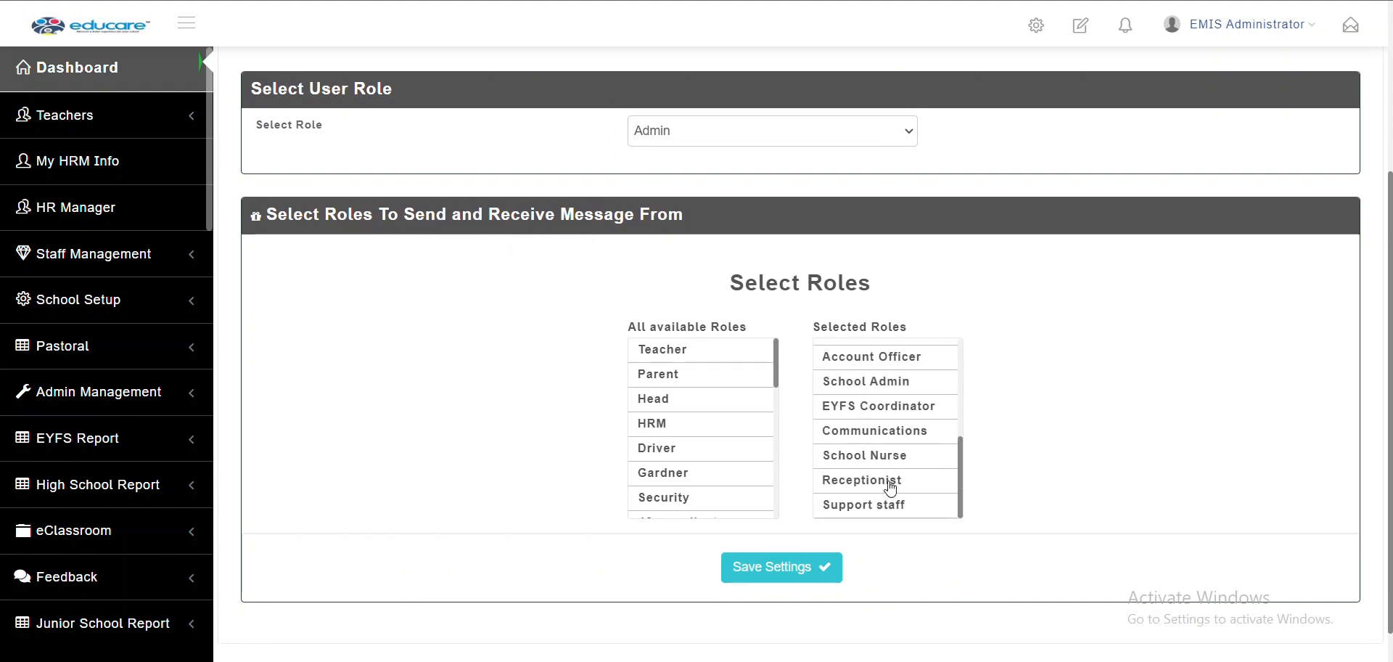
left_click(693, 134)
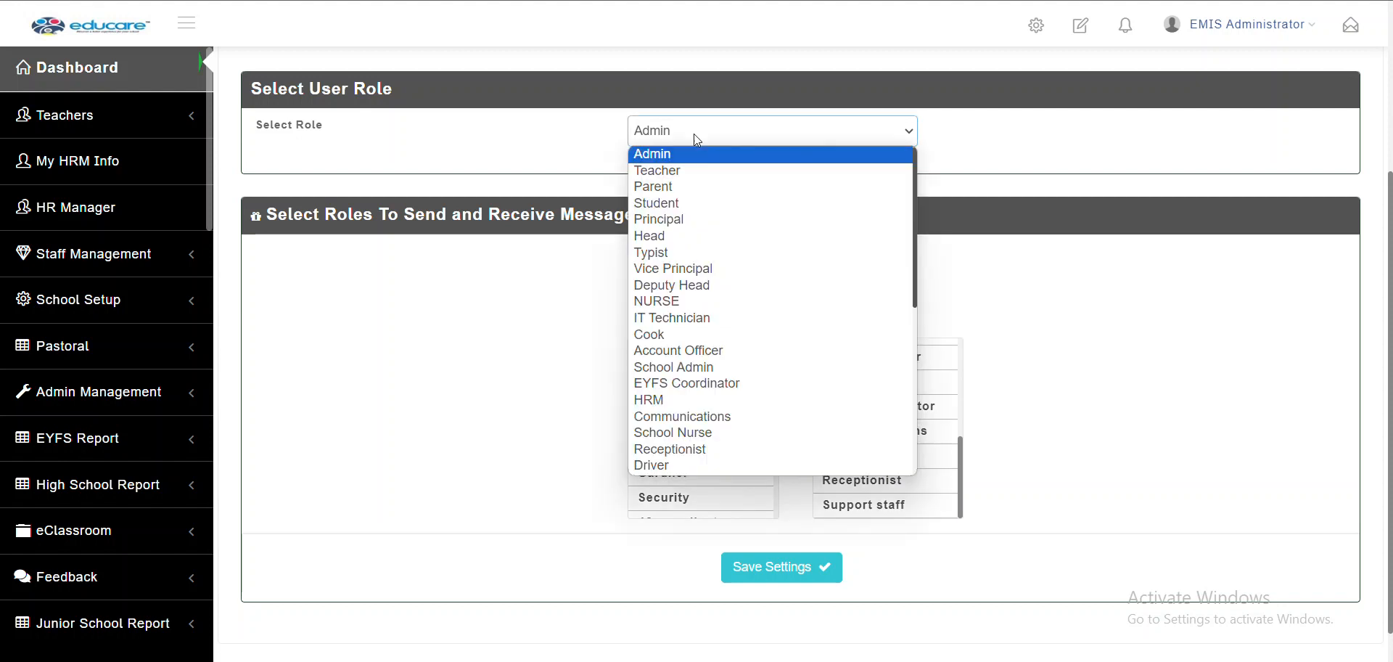
left_click(691, 202)
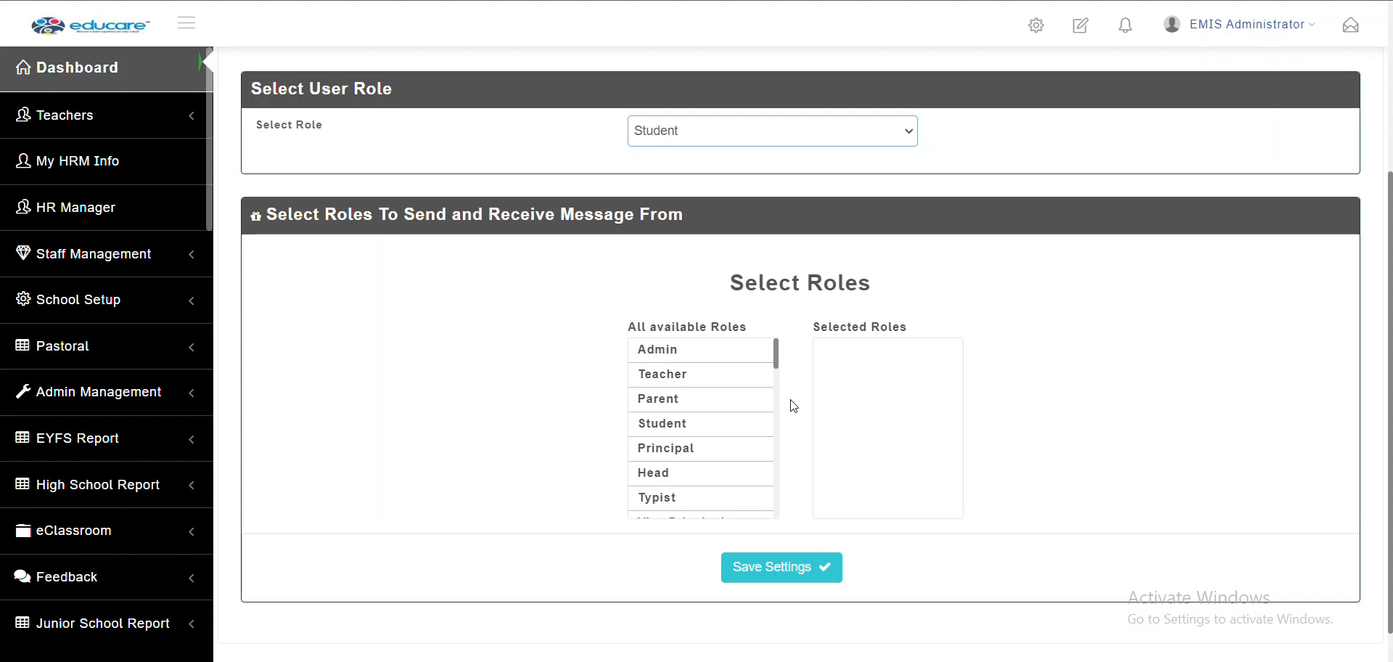
left_click(699, 376)
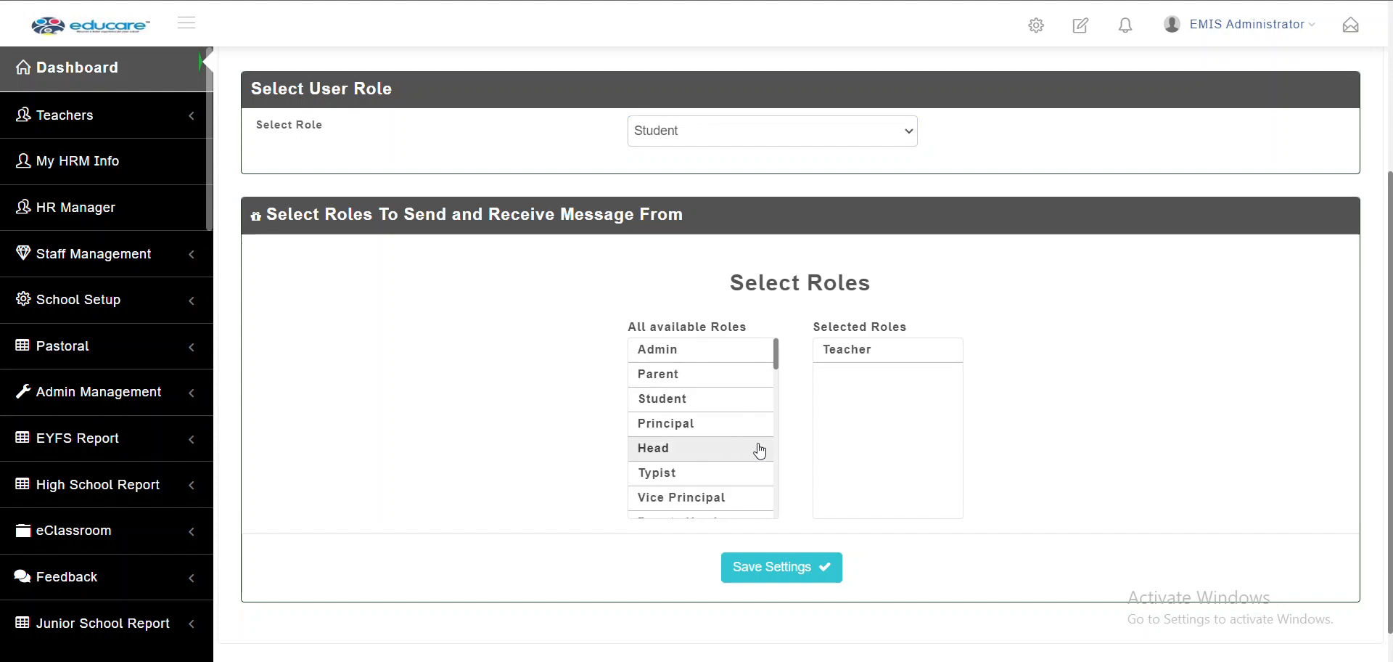
left_click(700, 354)
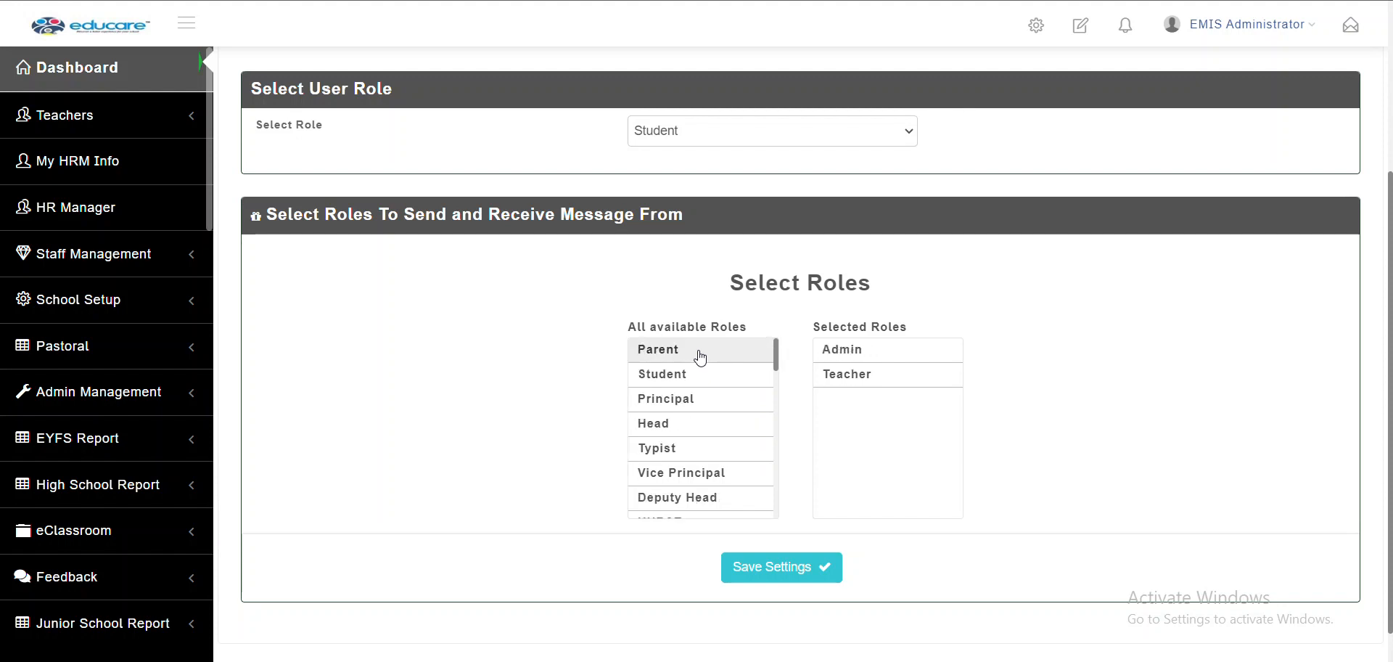
left_click(801, 569)
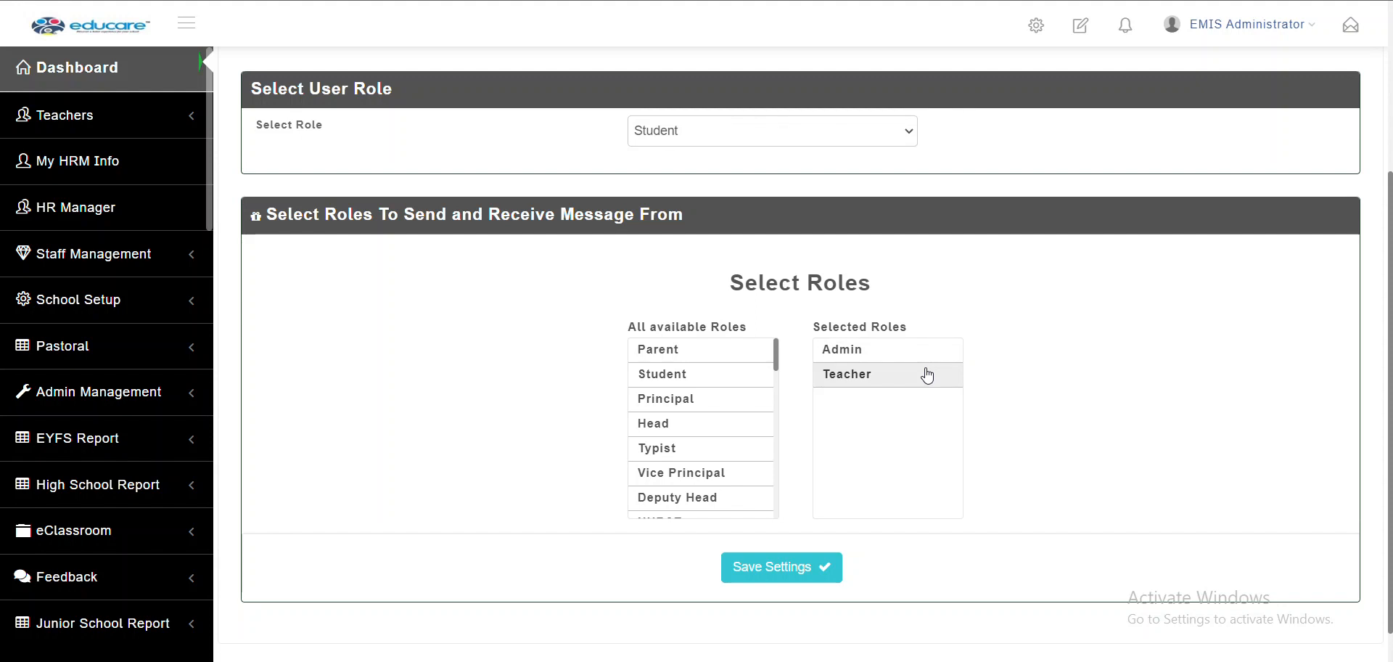
Show the Typist role's message permissions
left_click(806, 130)
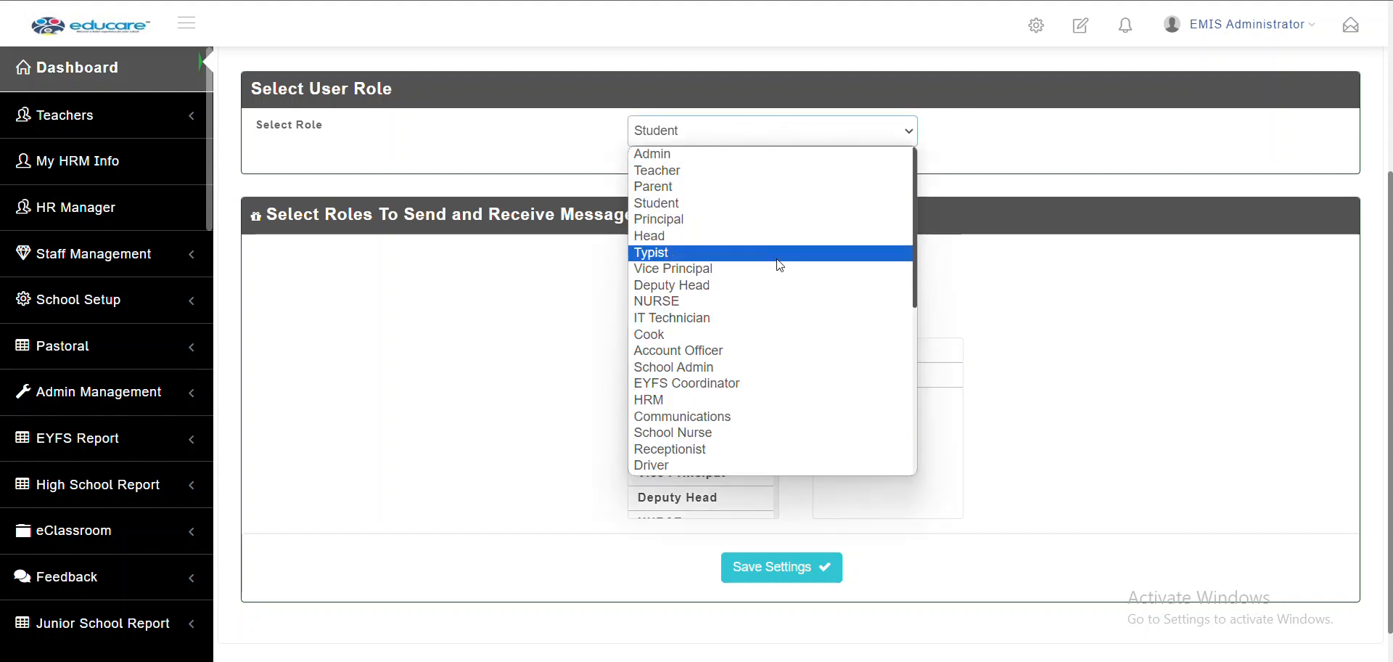
left_click(778, 261)
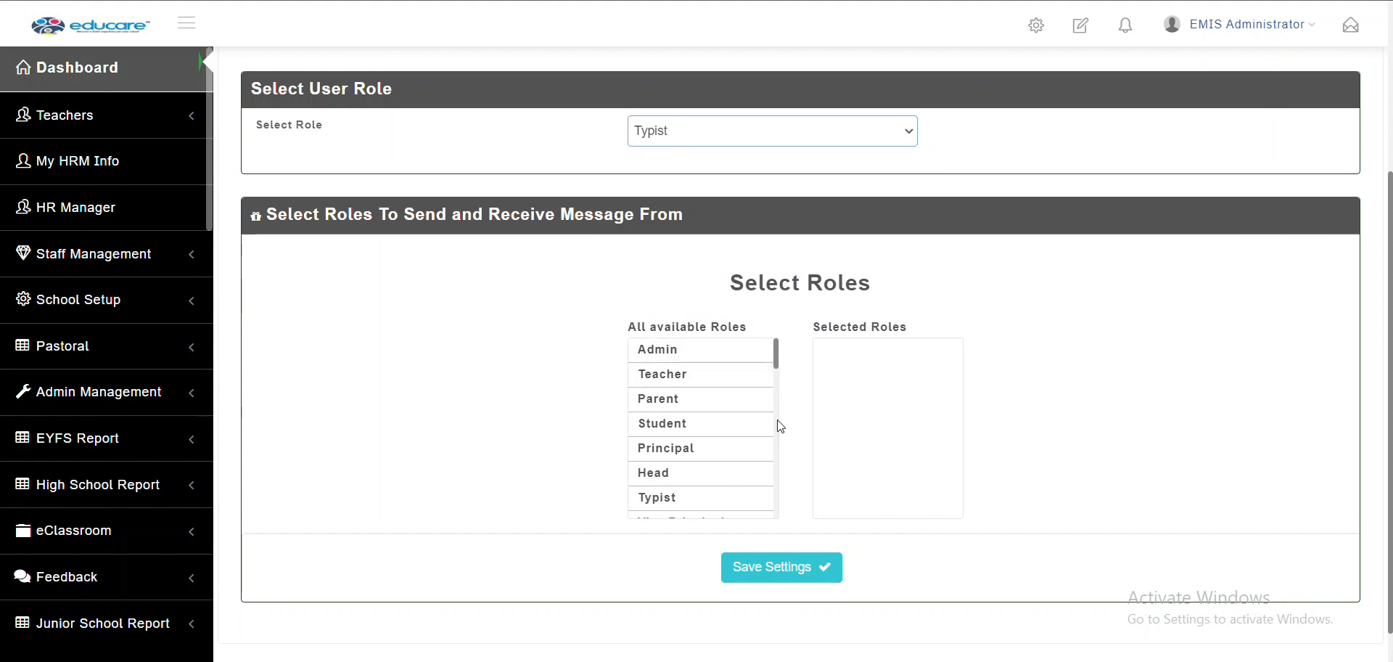
scroll(810, 433, "up", 3)
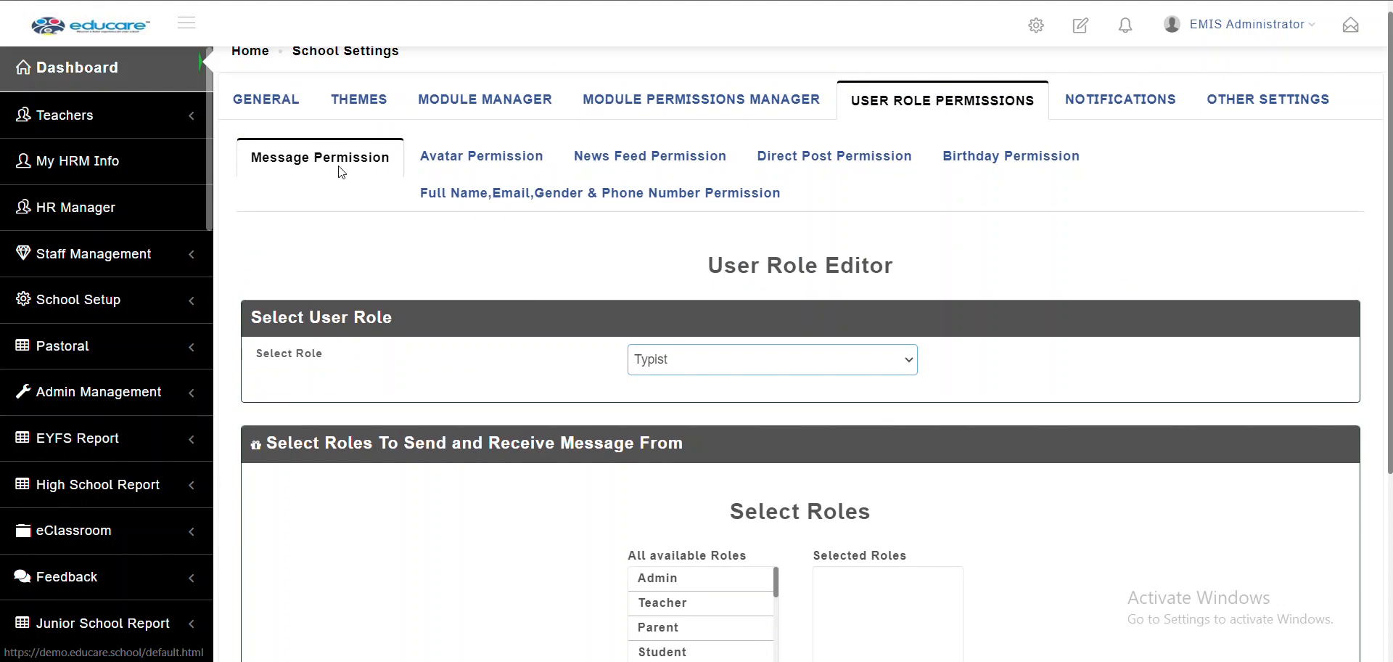
Open Avatar Permission settings and compare with My Profile's Change Avatar section on the chat page
left_click(510, 164)
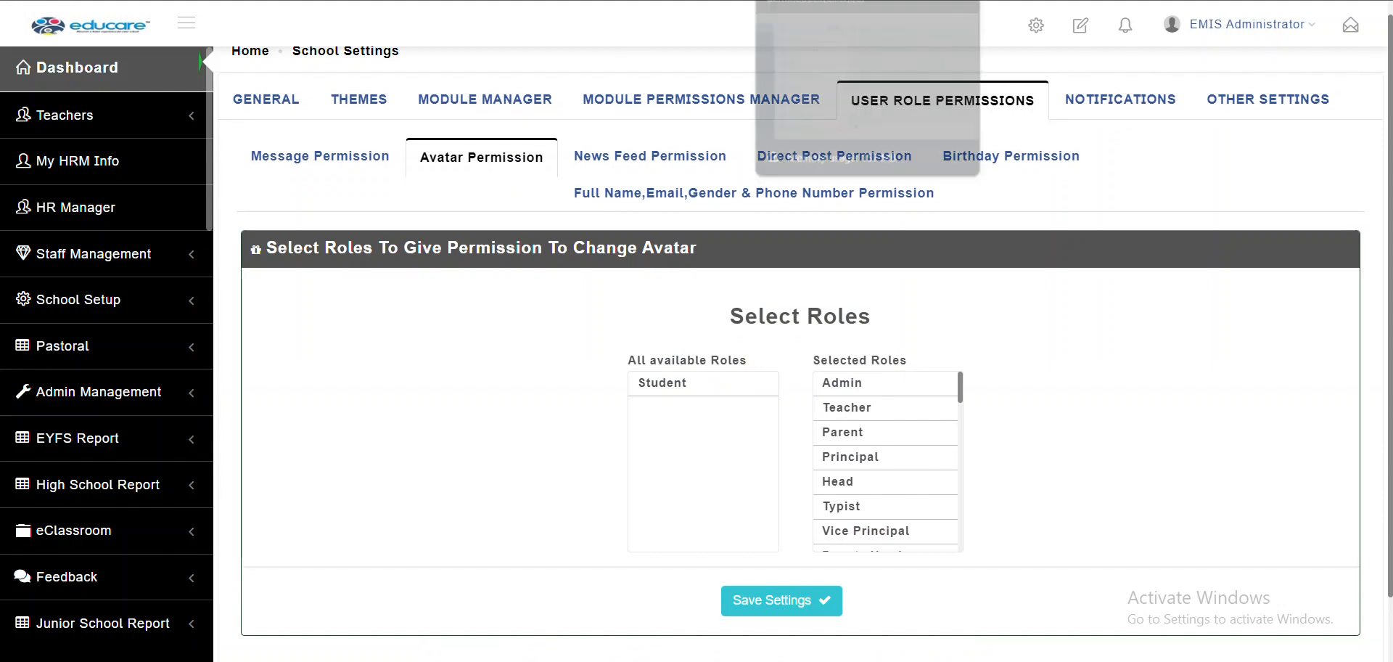
left_click(824, 0)
mouse_move(1243, 53)
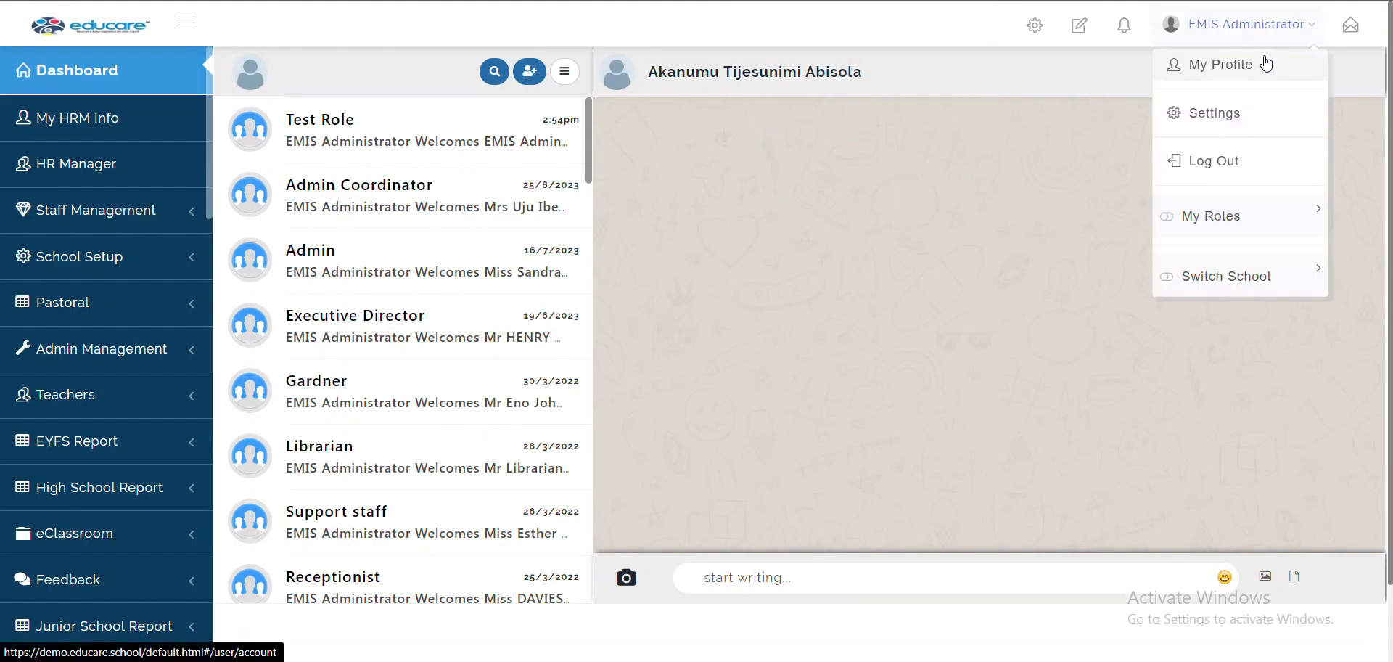
left_click(1210, 86)
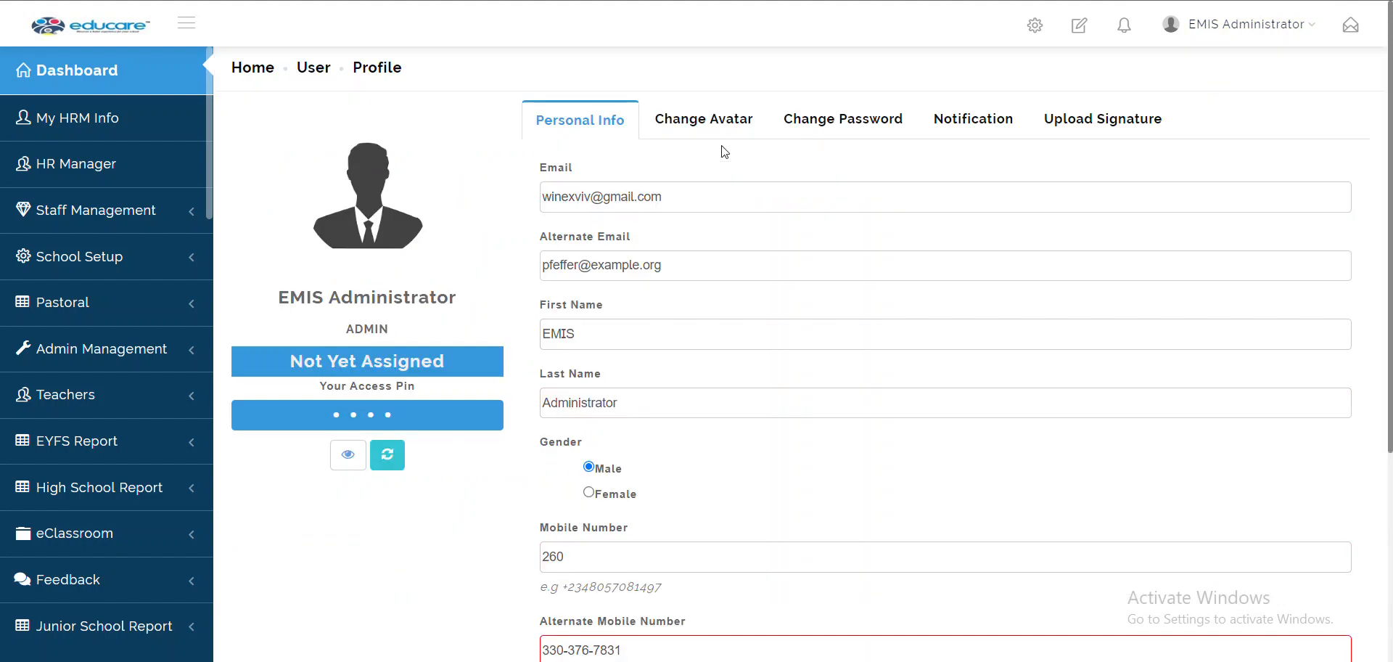
left_click(732, 129)
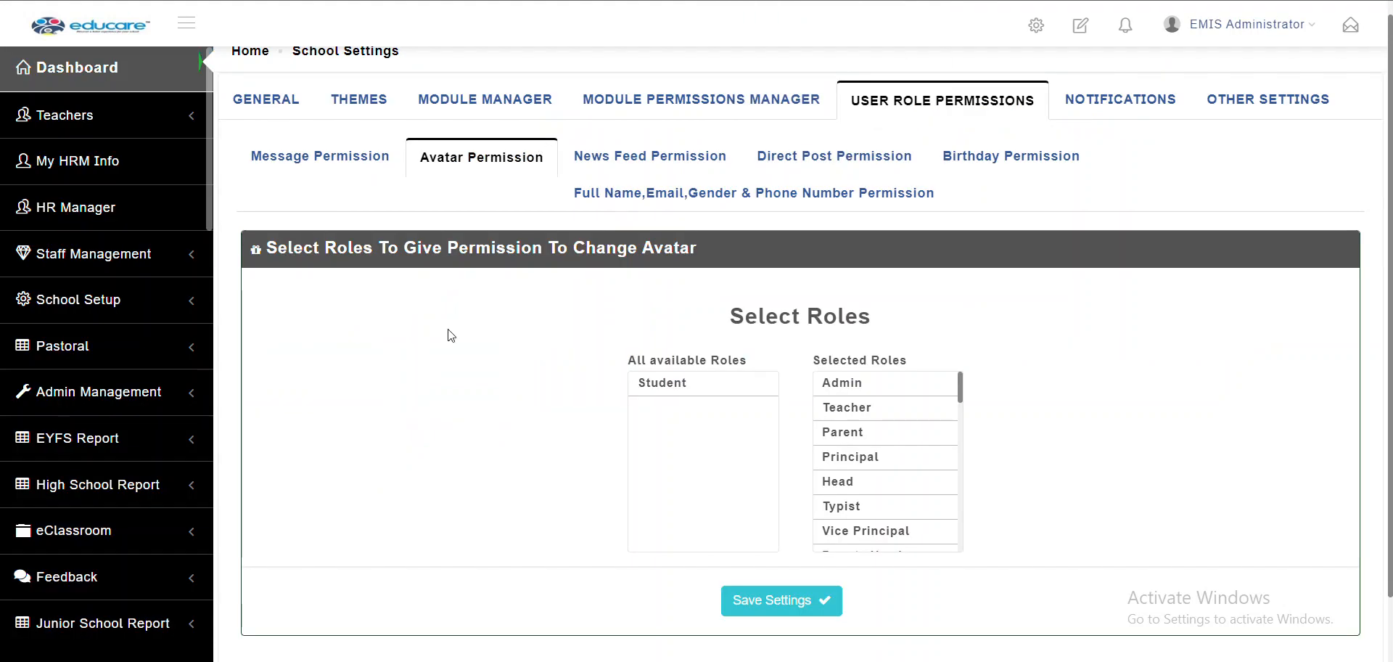
Add Student to the roles allowed to change their avatar and save
scroll(451, 336, "down", 1)
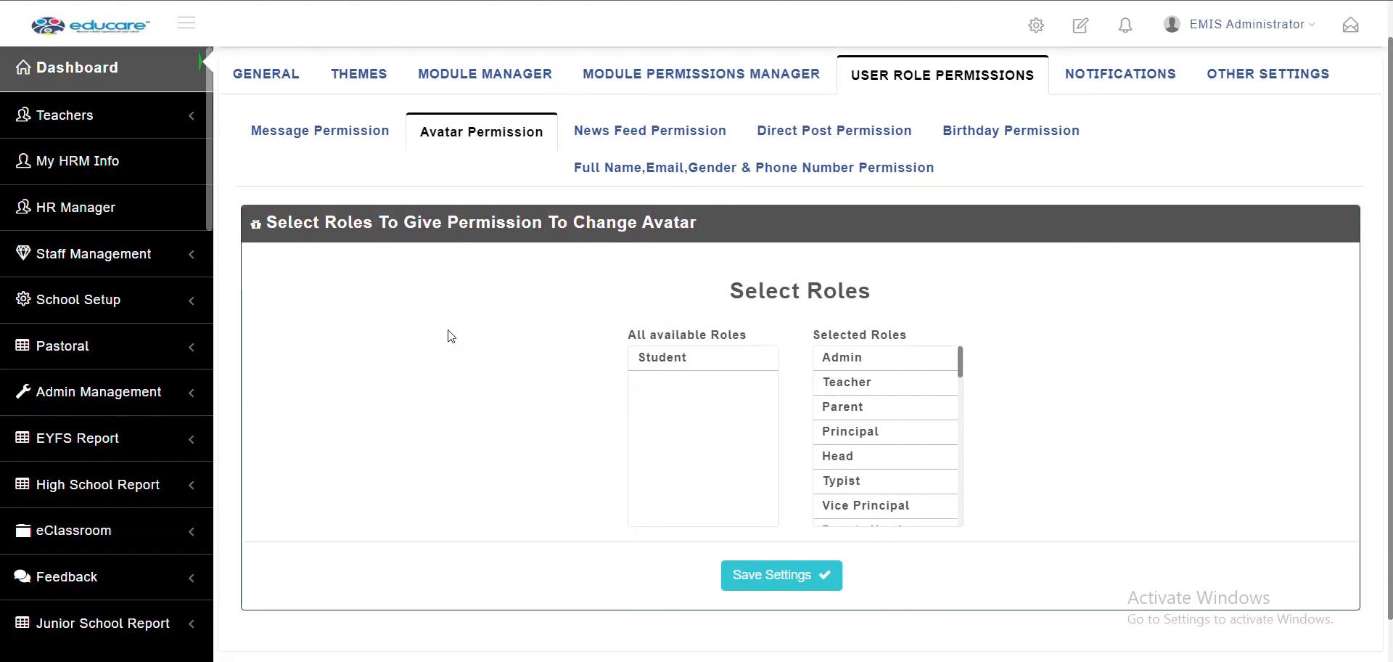
scroll(870, 476, "down", 1)
scroll(862, 480, "down", 5)
scroll(862, 481, "up", 5)
scroll(861, 481, "up", 1)
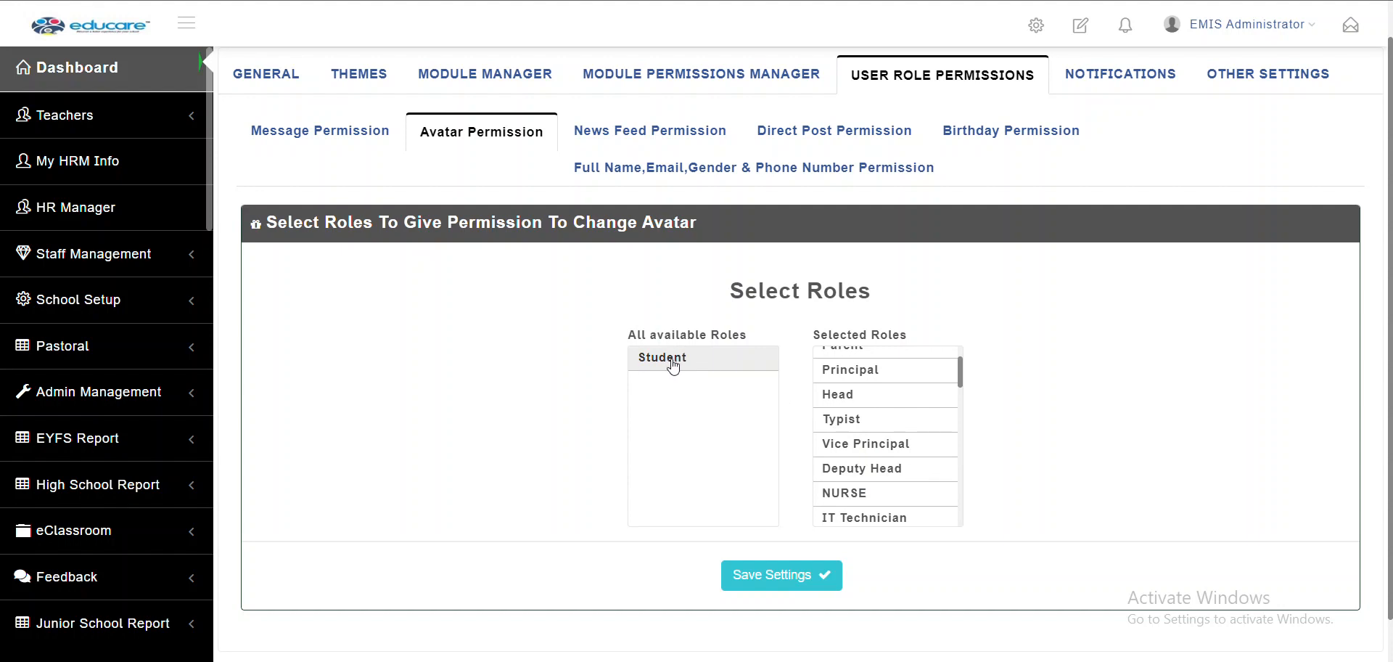
scroll(717, 418, "up", 1)
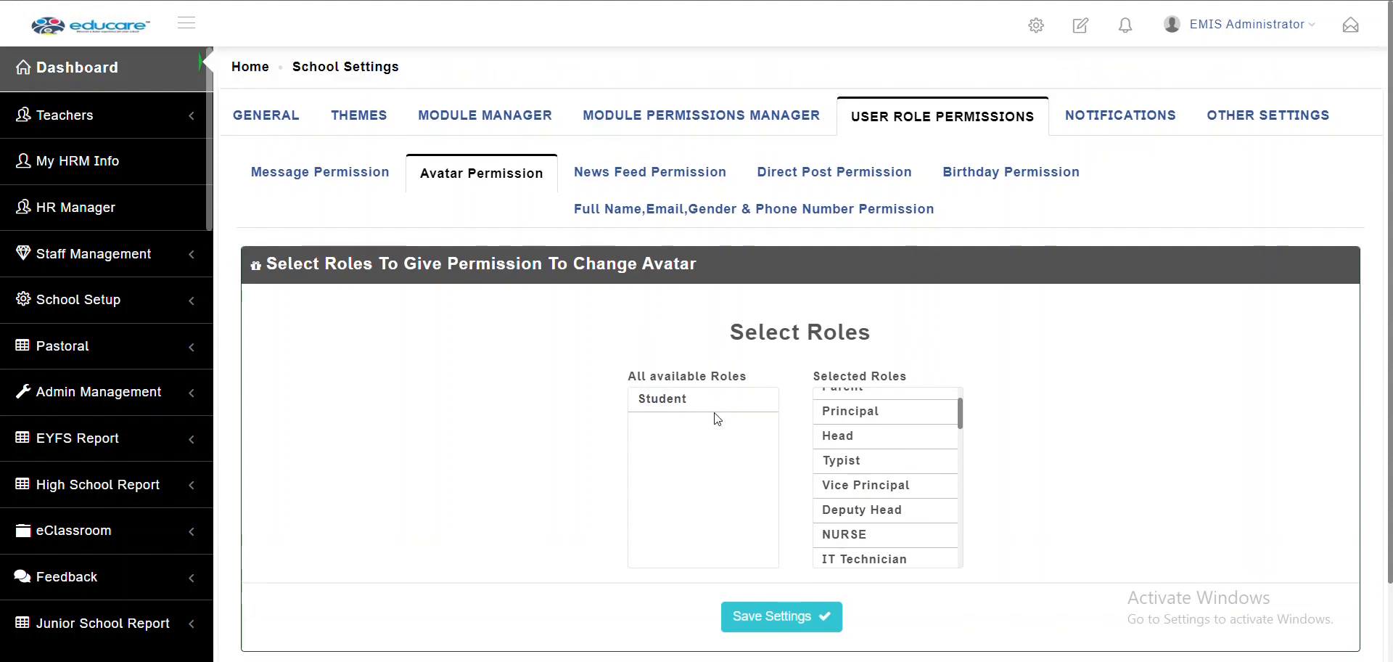
left_click(682, 408)
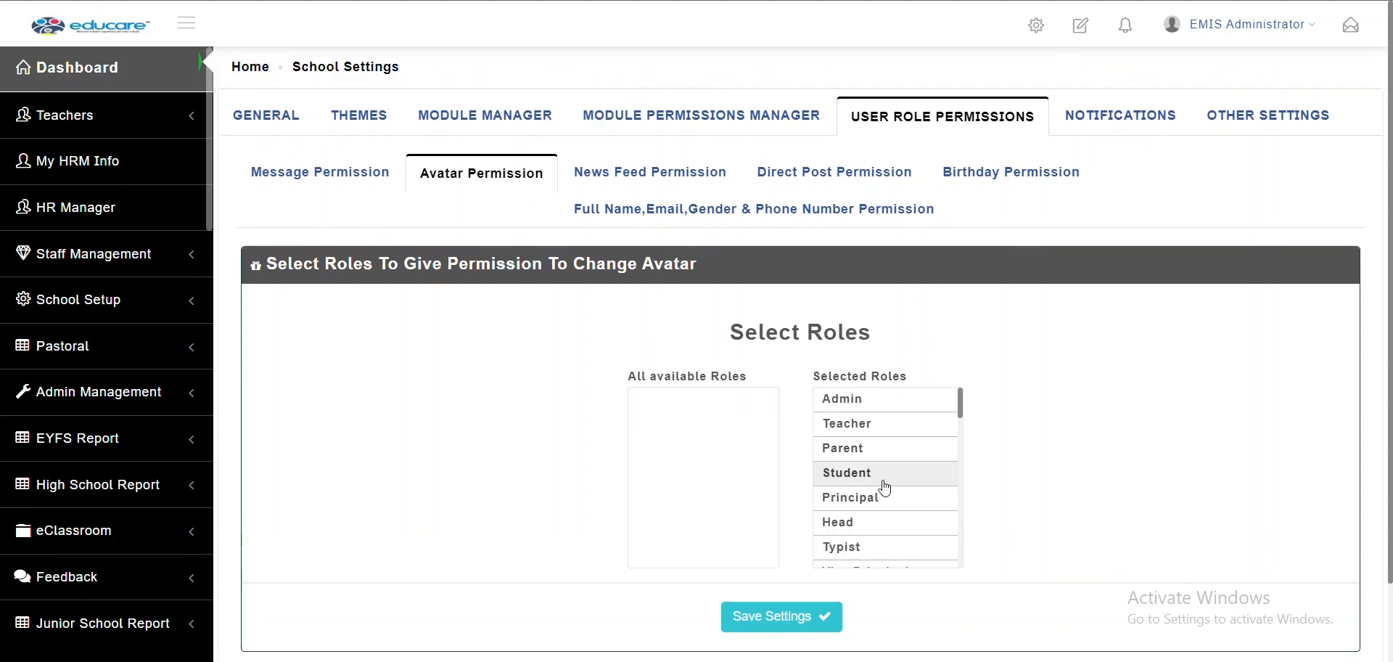
left_click(836, 610)
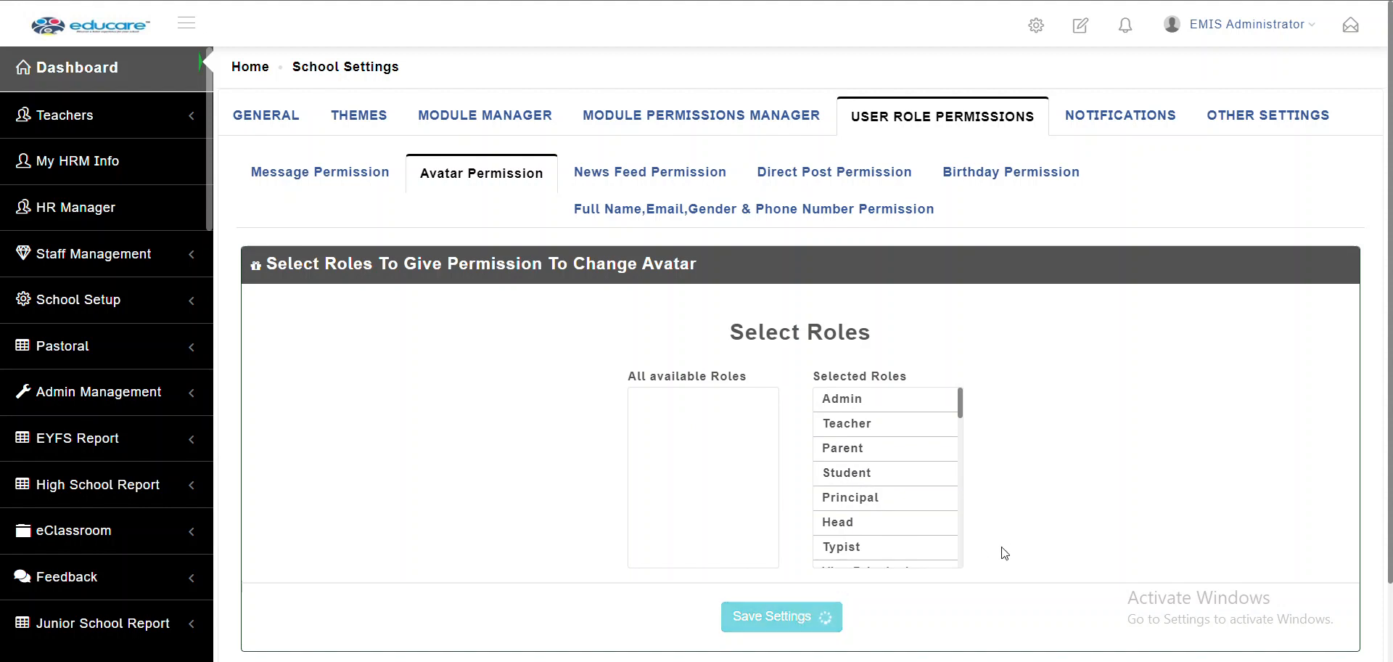
Remove Student from the avatar-change roles, save, and open News Feed Permission
scroll(994, 520, "down", 1)
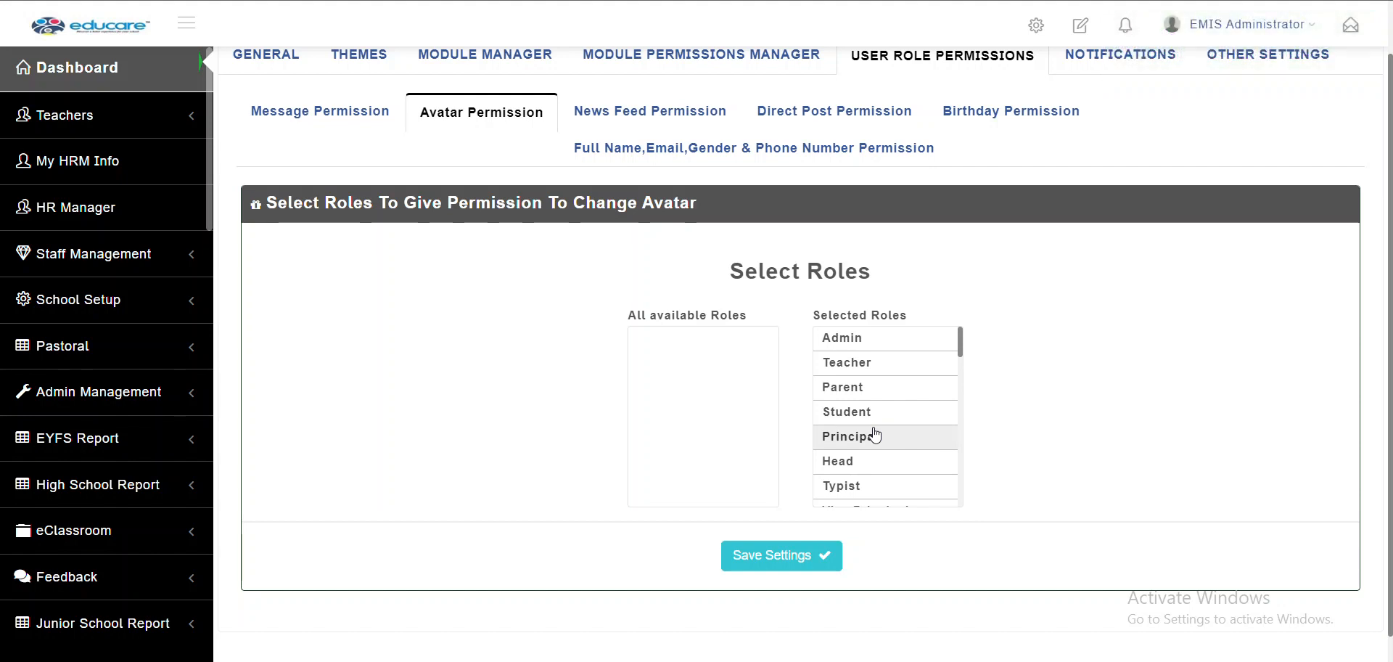
left_click(848, 413)
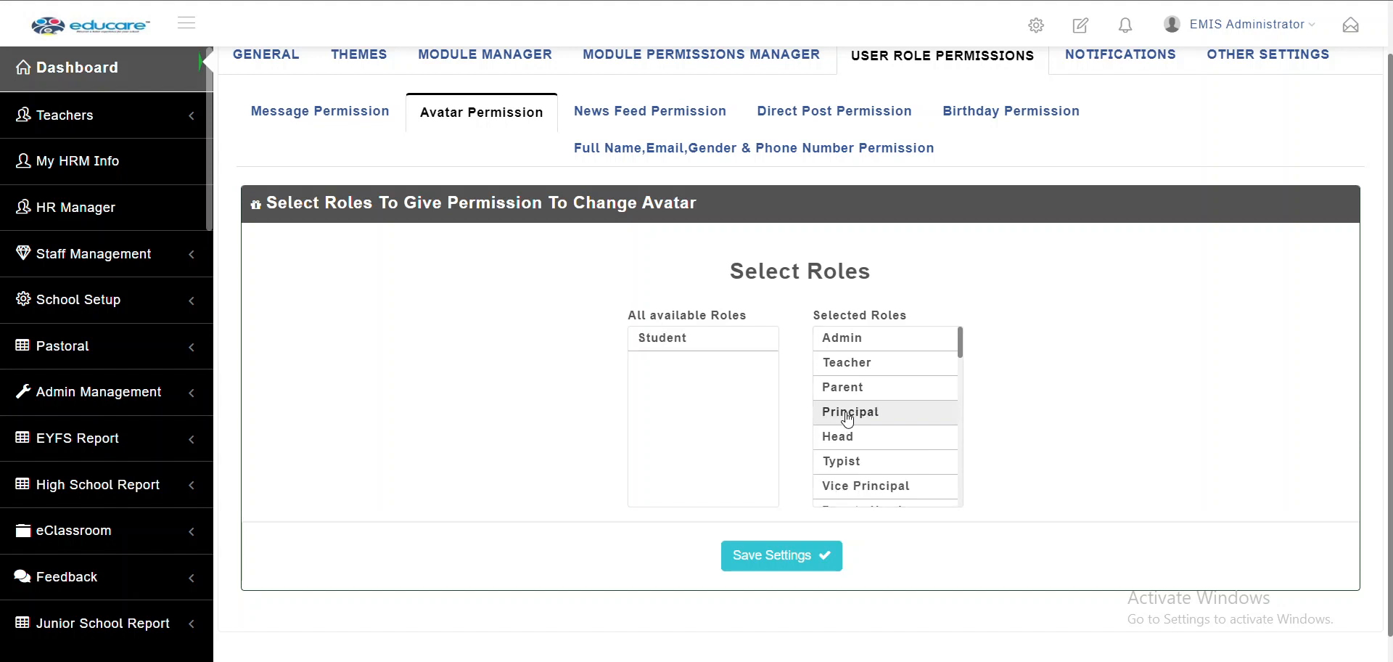
left_click(790, 556)
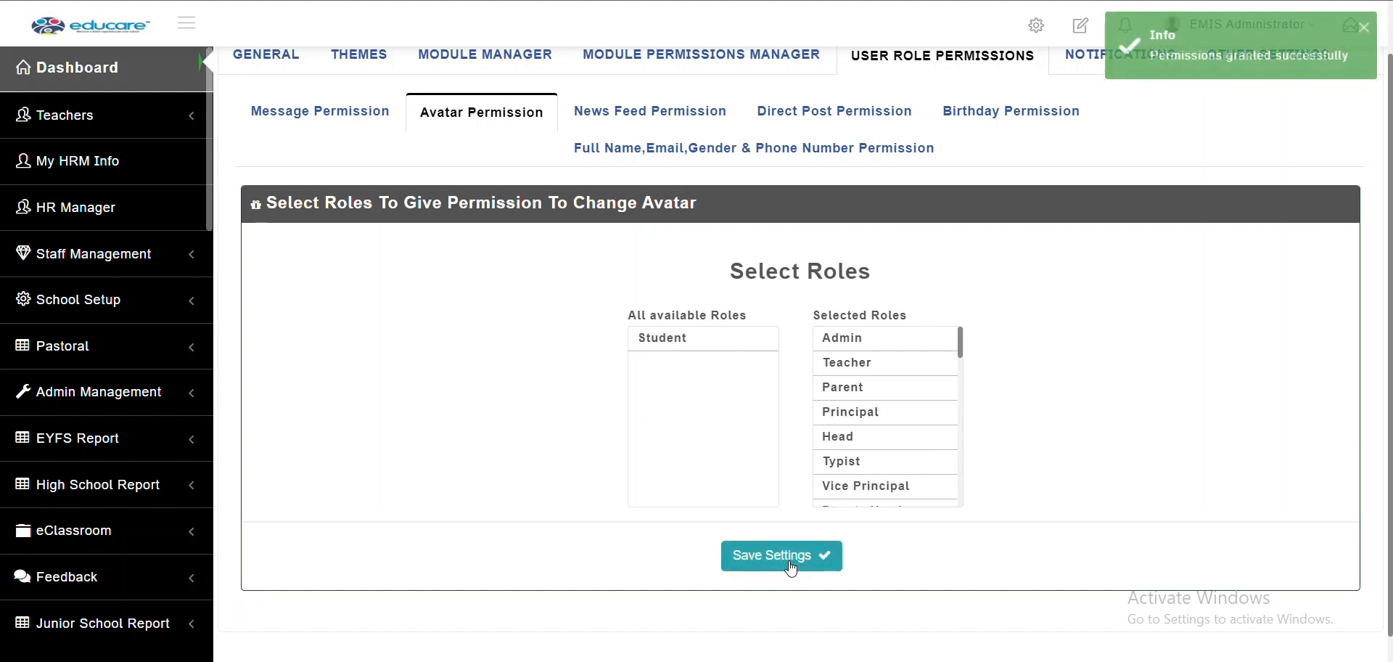
left_click(653, 122)
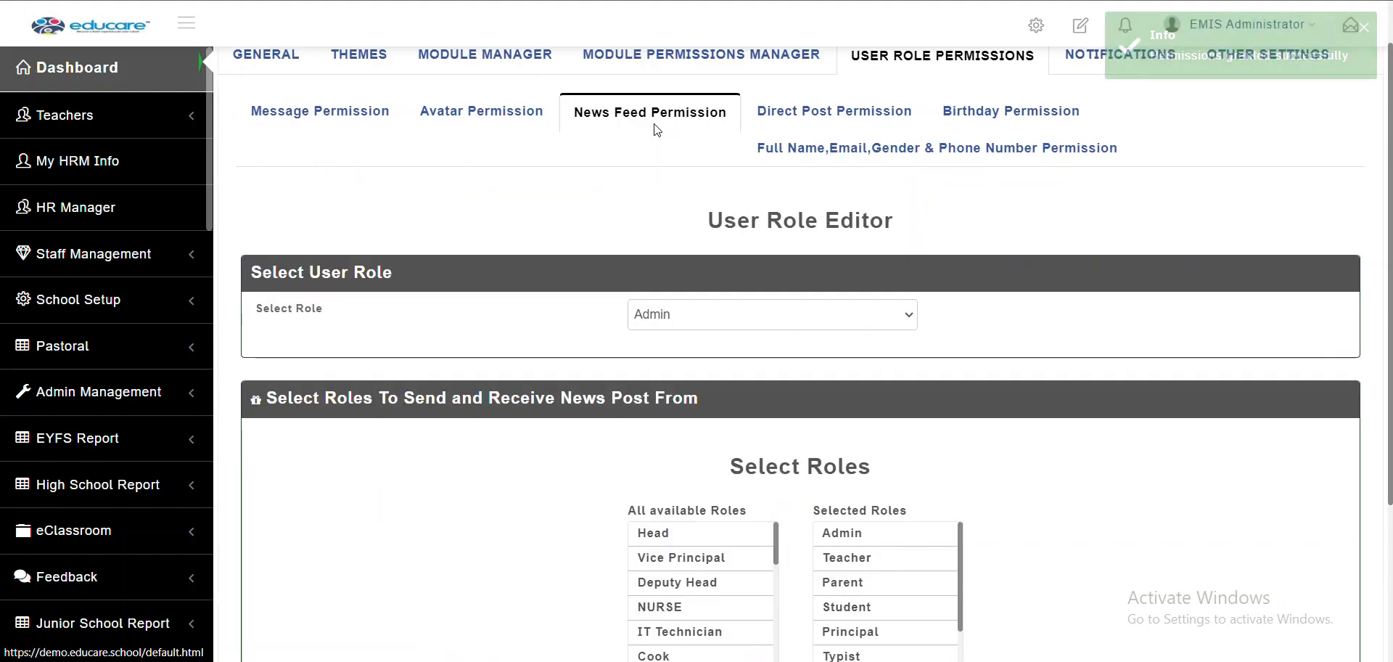
scroll(565, 337, "down", 1)
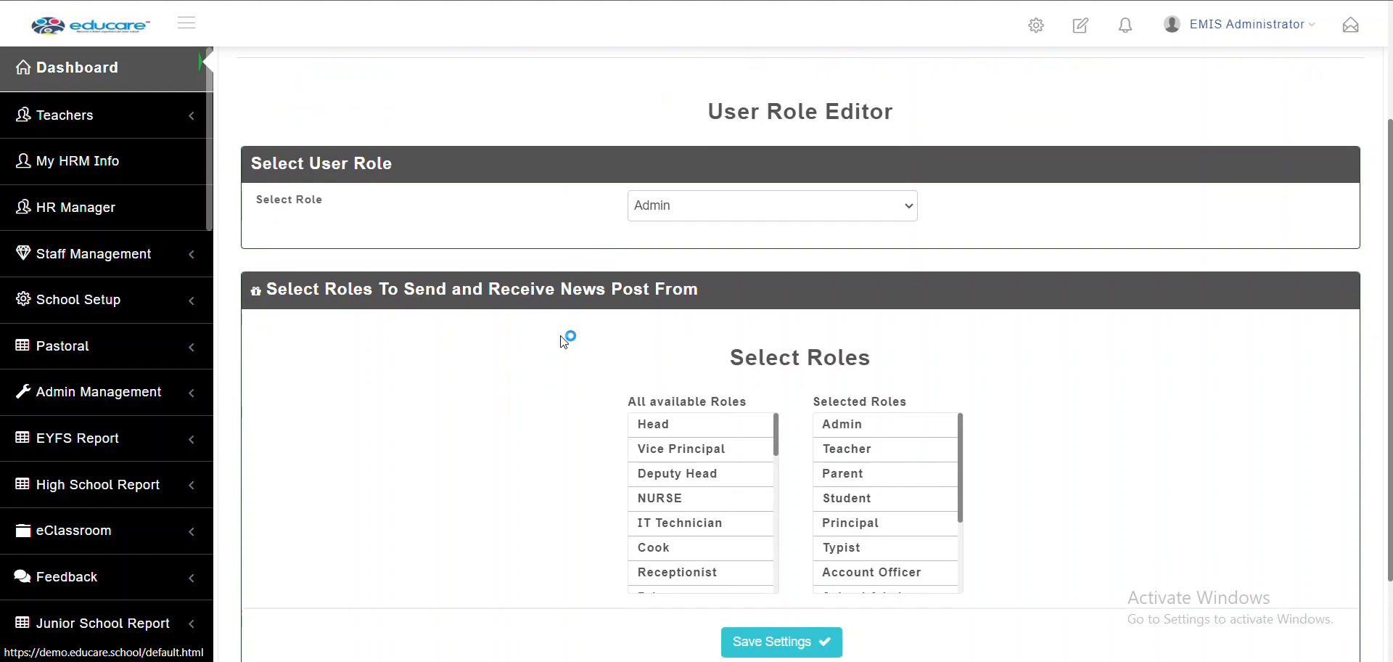
scroll(565, 342, "up", 1)
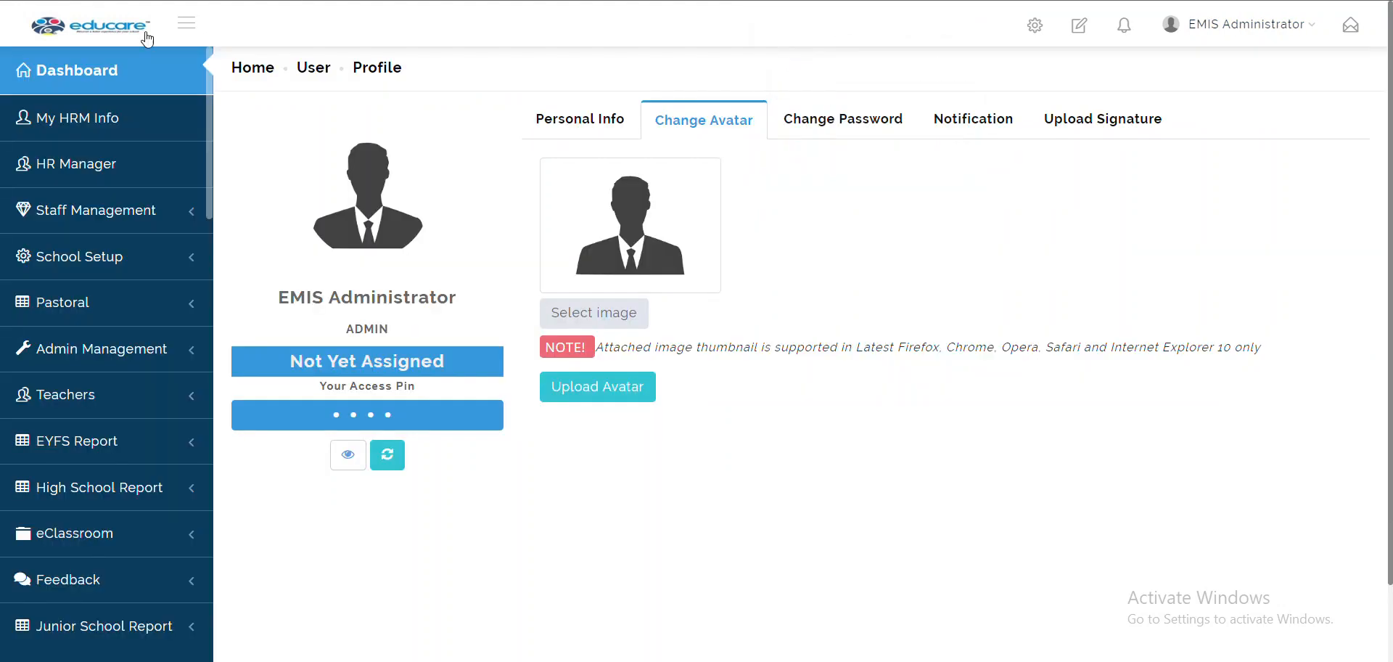
left_click(127, 78)
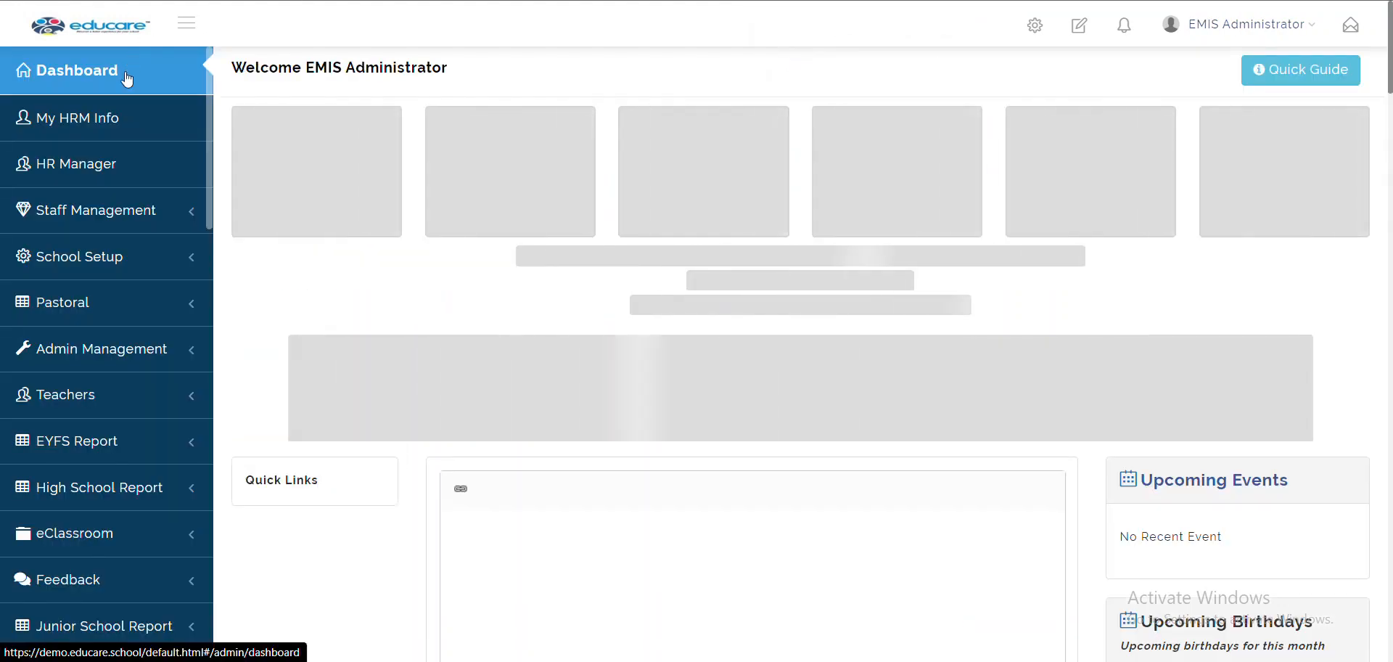
scroll(595, 385, "down", 5)
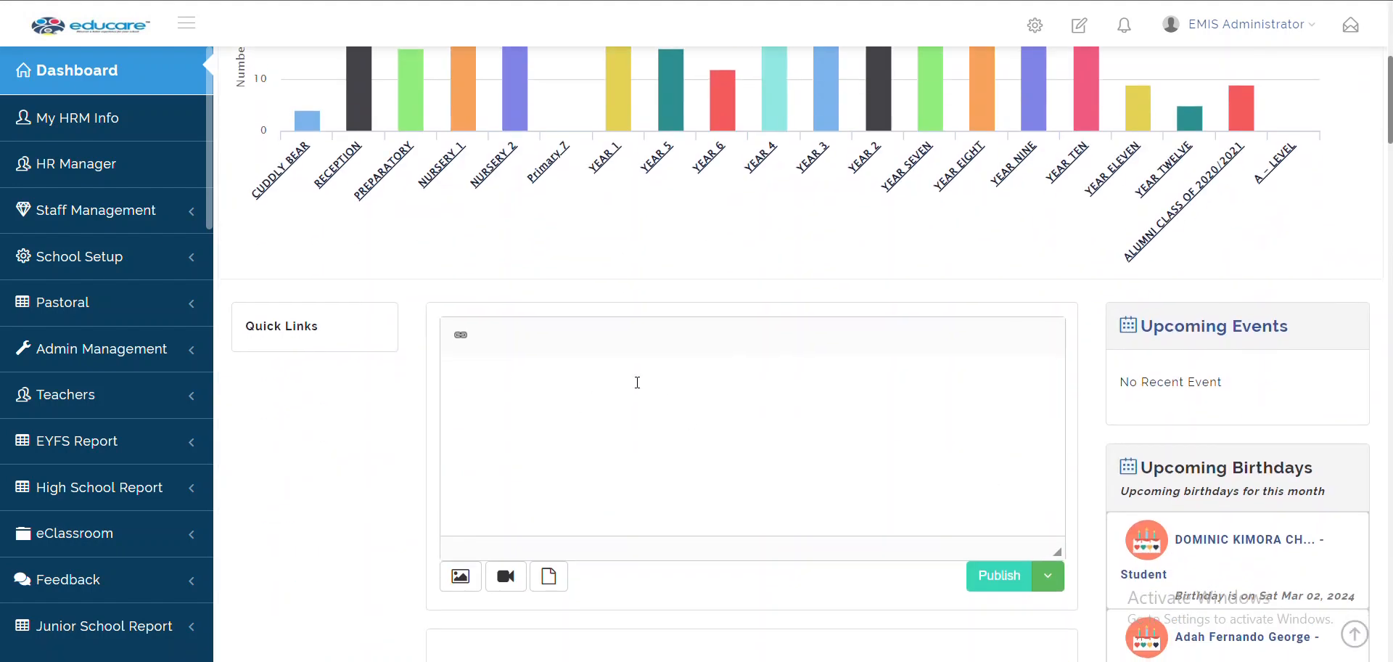
scroll(660, 498, "down", 20)
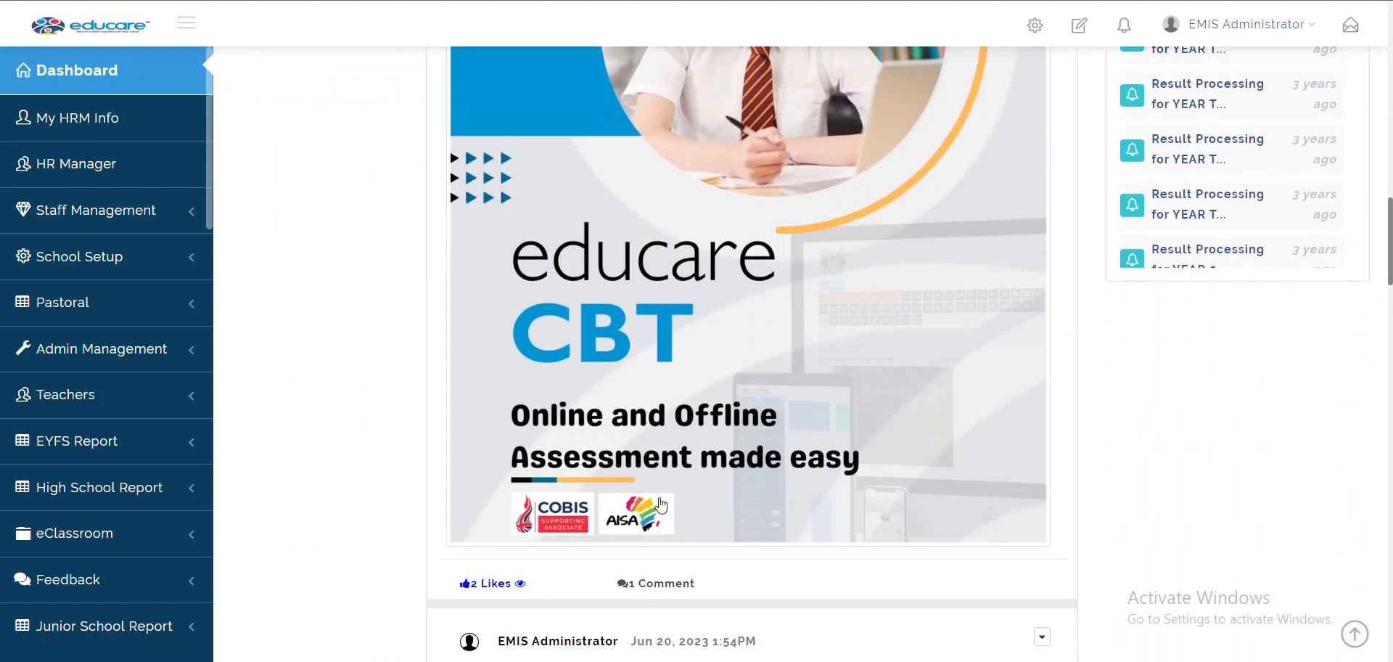
scroll(660, 504, "up", 15)
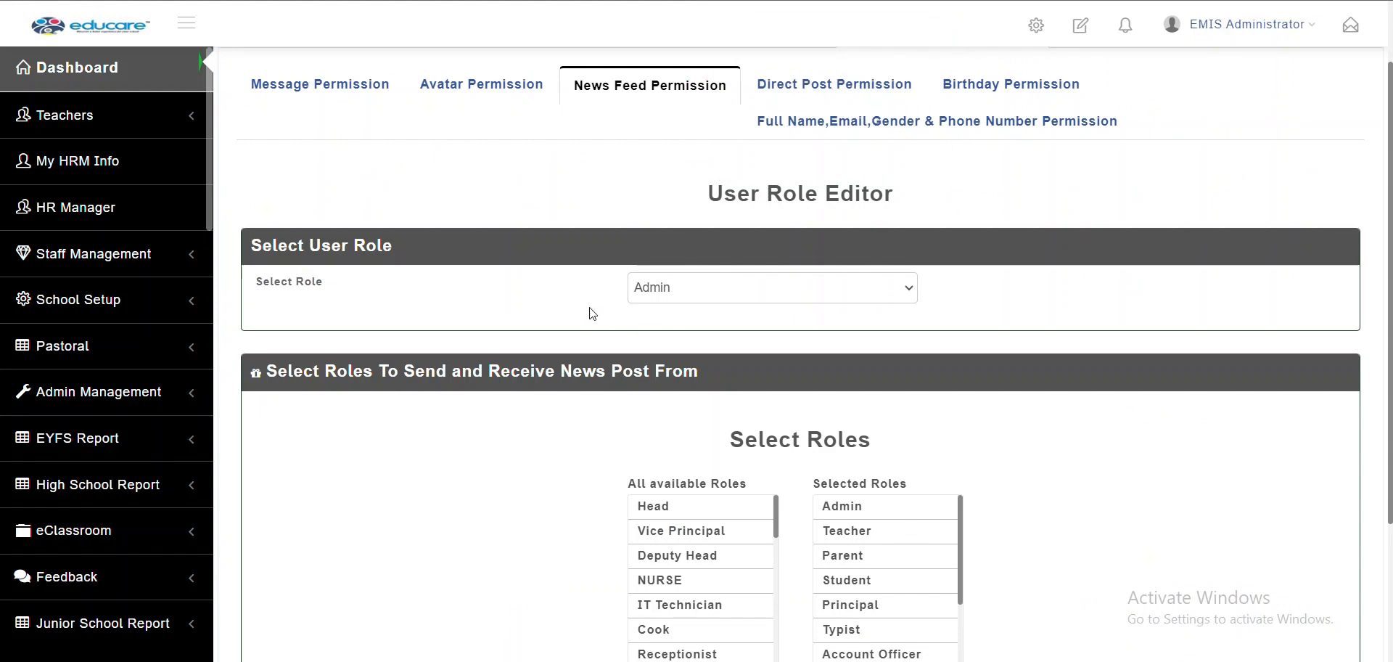
Add Vice Principal to Admin's news-post roles and save the settings
left_click(682, 292)
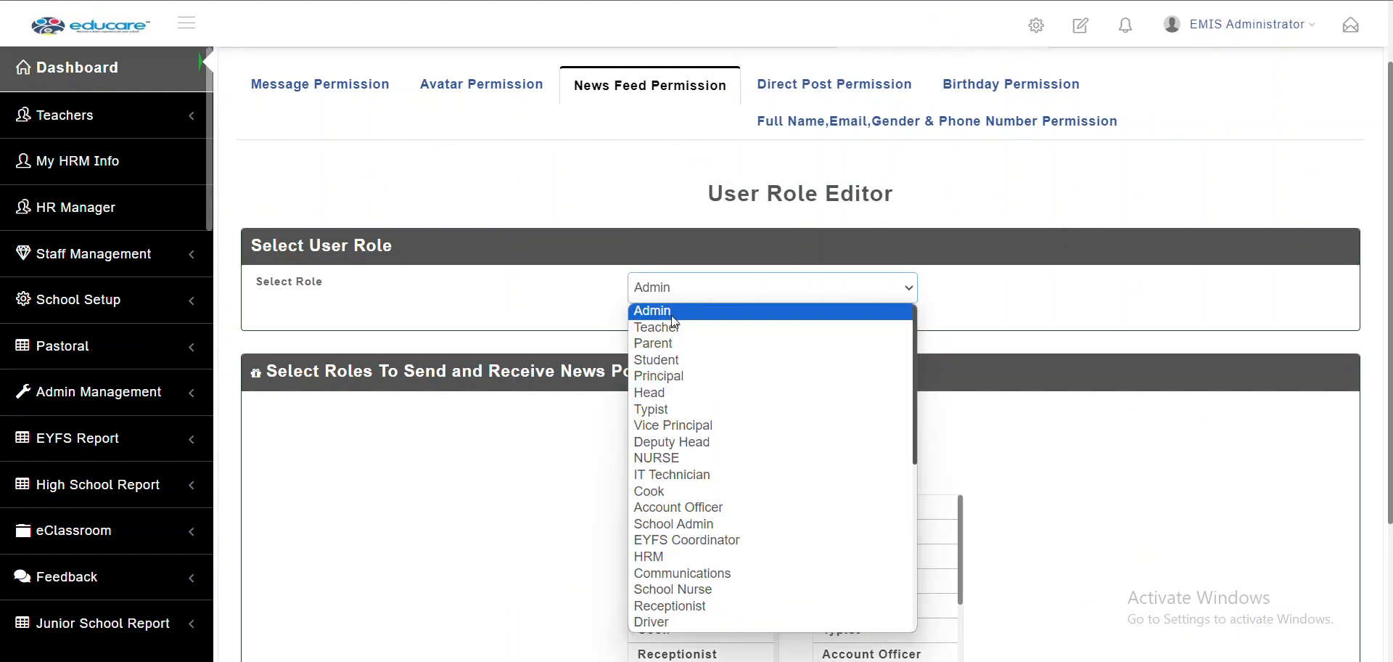
left_click(672, 317)
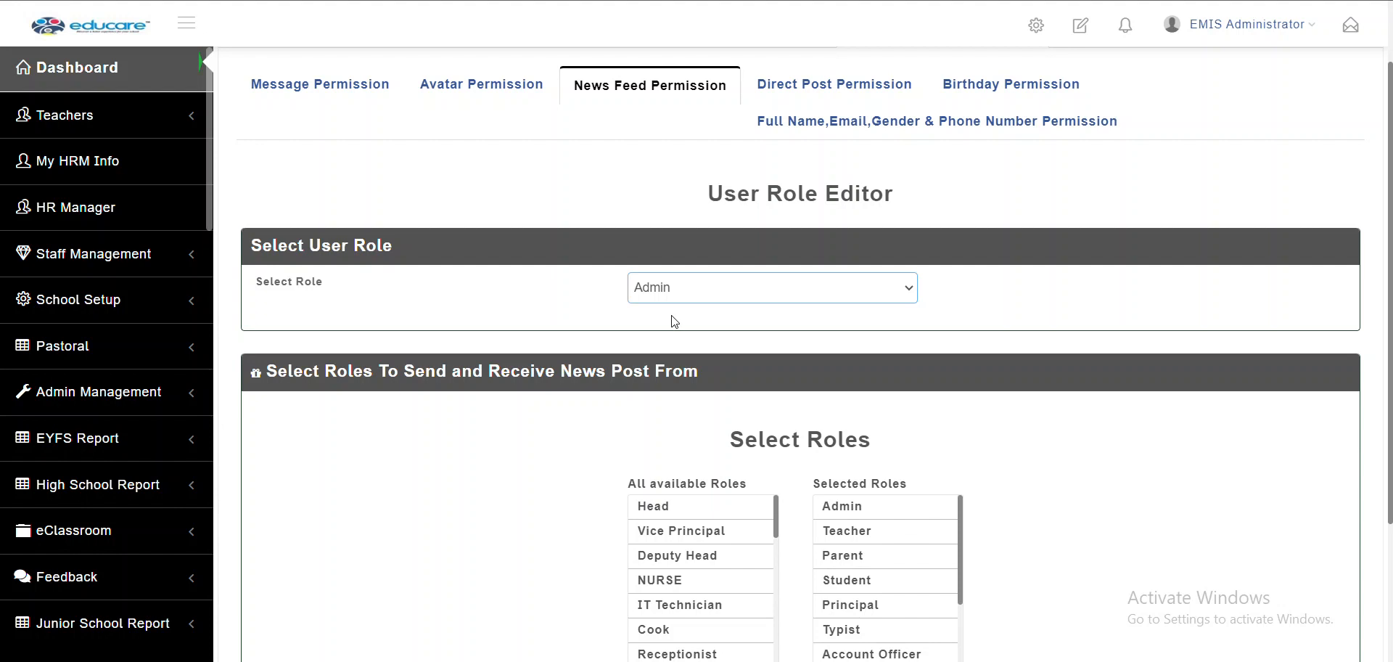
scroll(818, 405, "down", 3)
scroll(910, 414, "down", 2)
scroll(910, 413, "up", 3)
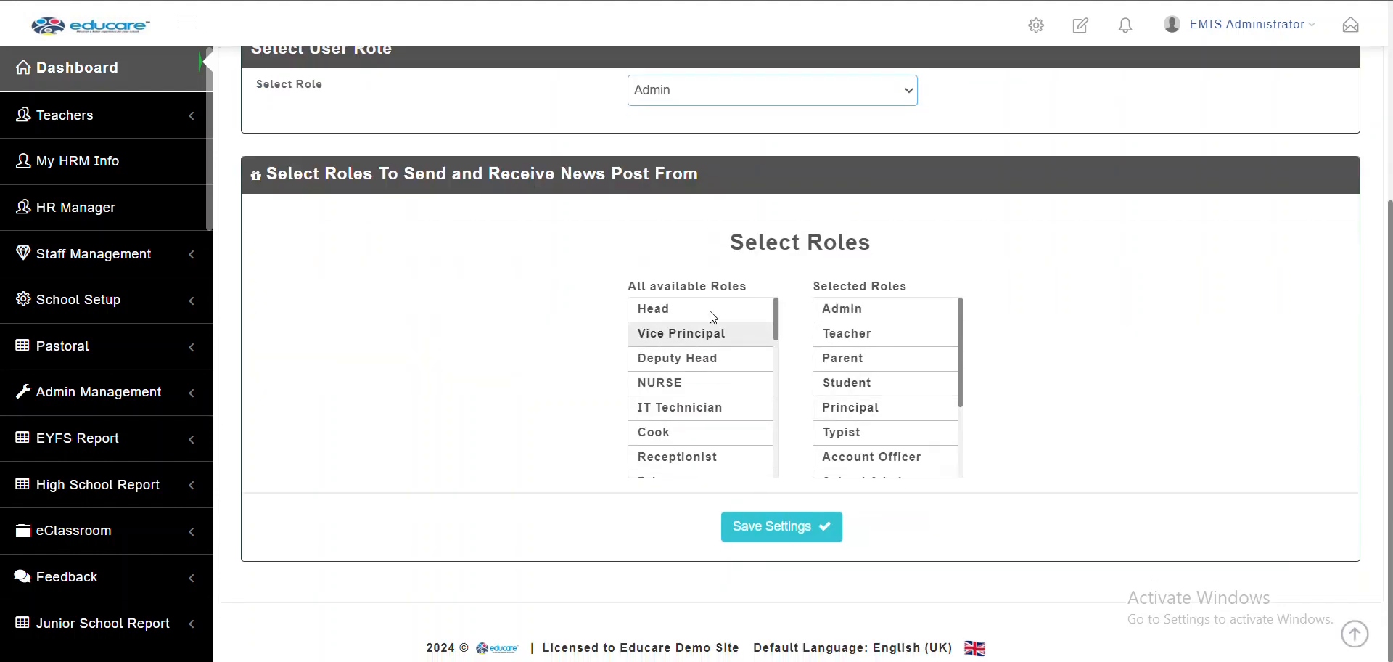
left_click(667, 343)
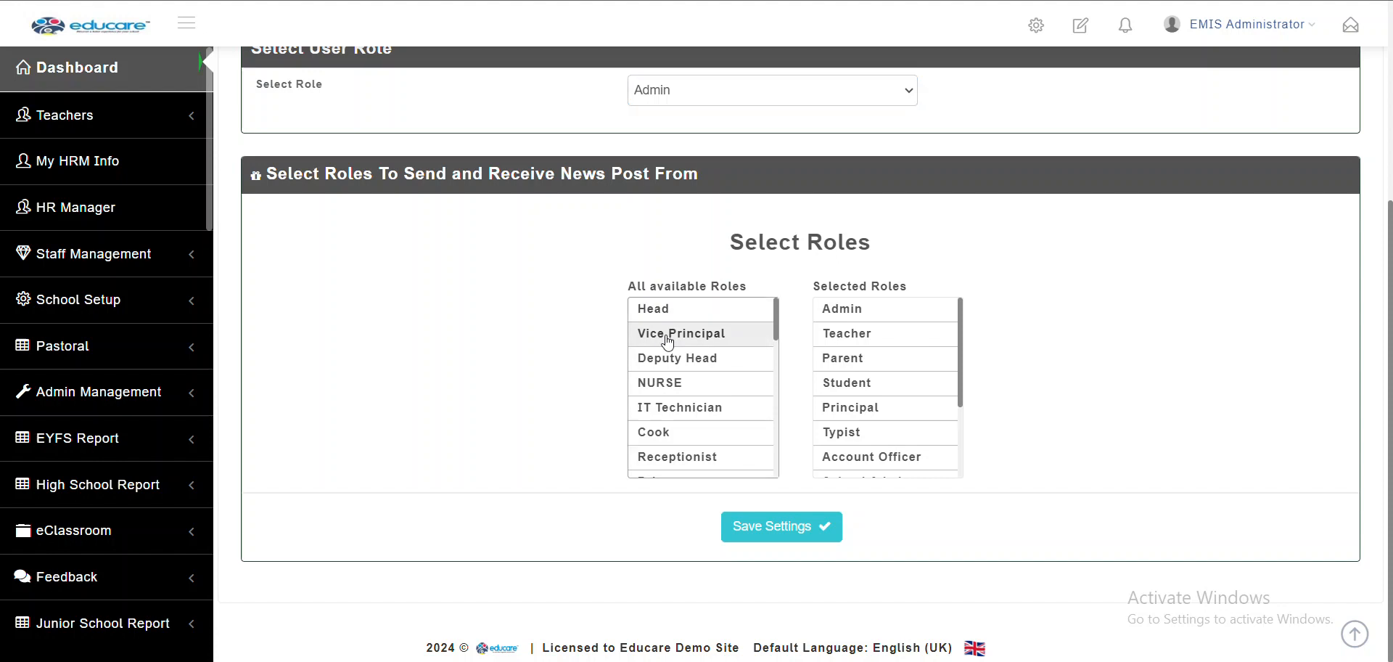
left_click(668, 336)
left_click(797, 532)
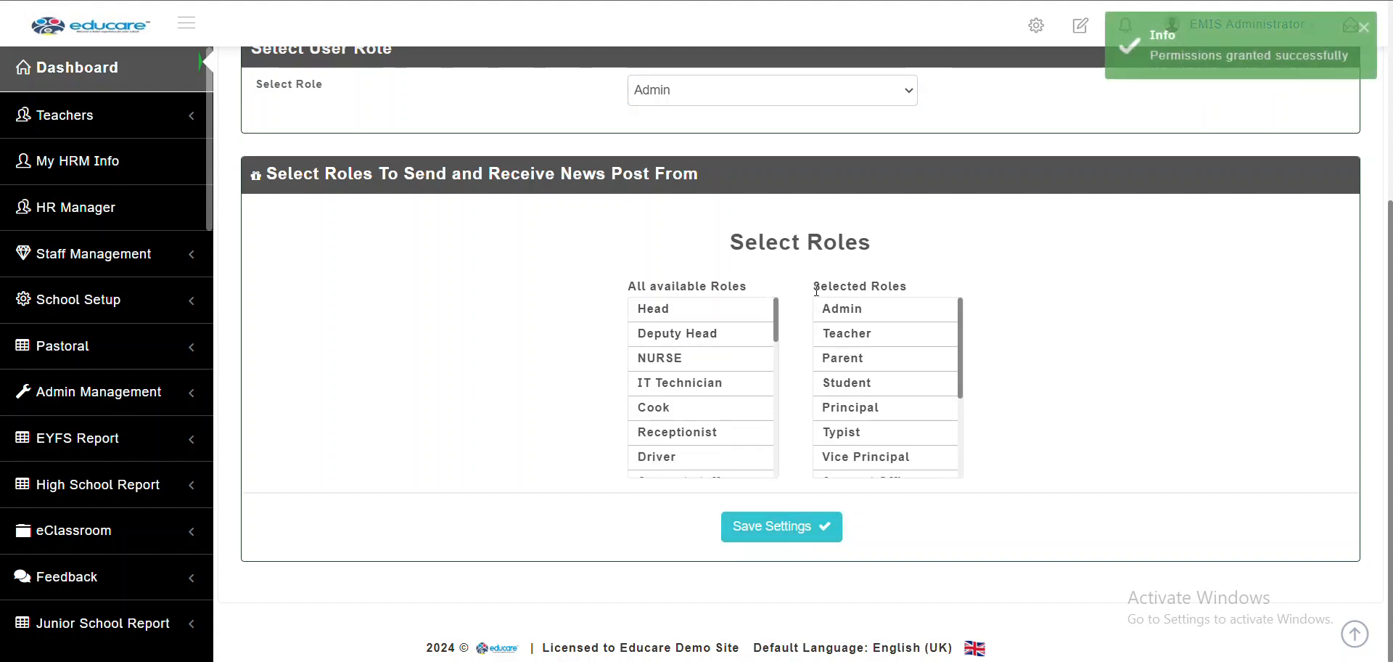
Switch to the dashboard to view the news feed post composer
scroll(923, 435, "down", 3)
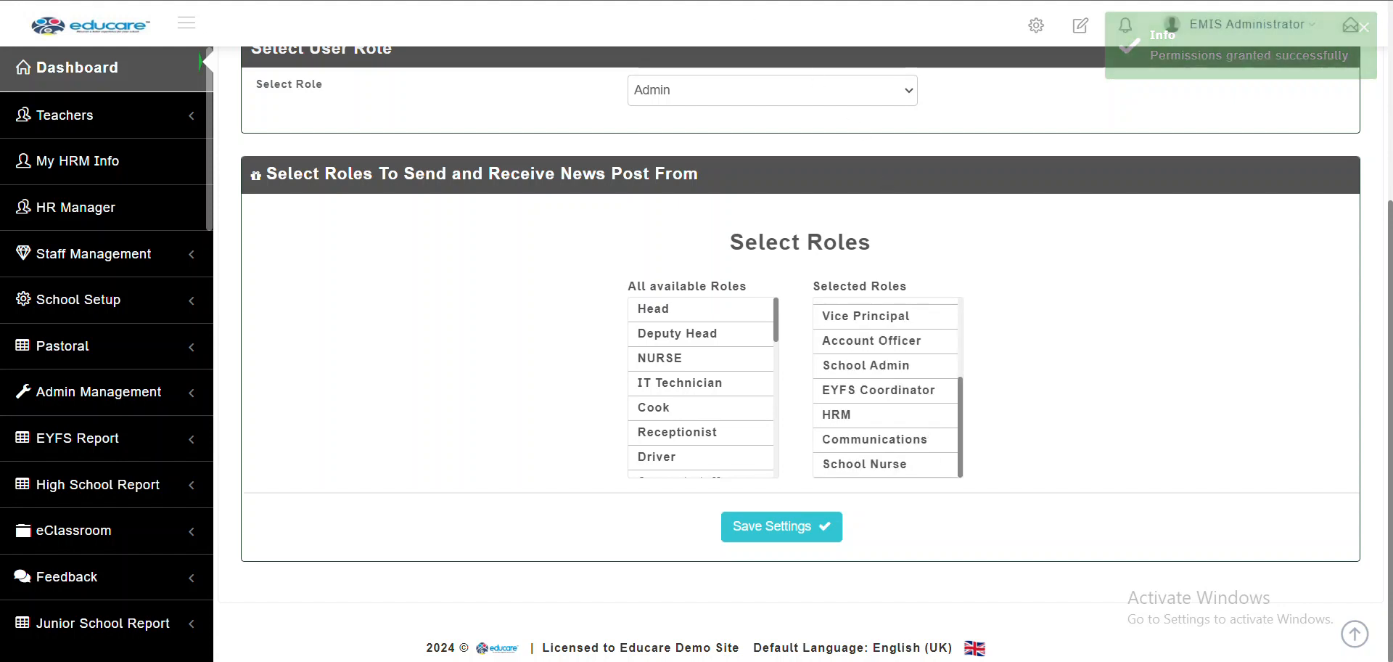
left_click(810, 0)
scroll(816, 256, "down", 3)
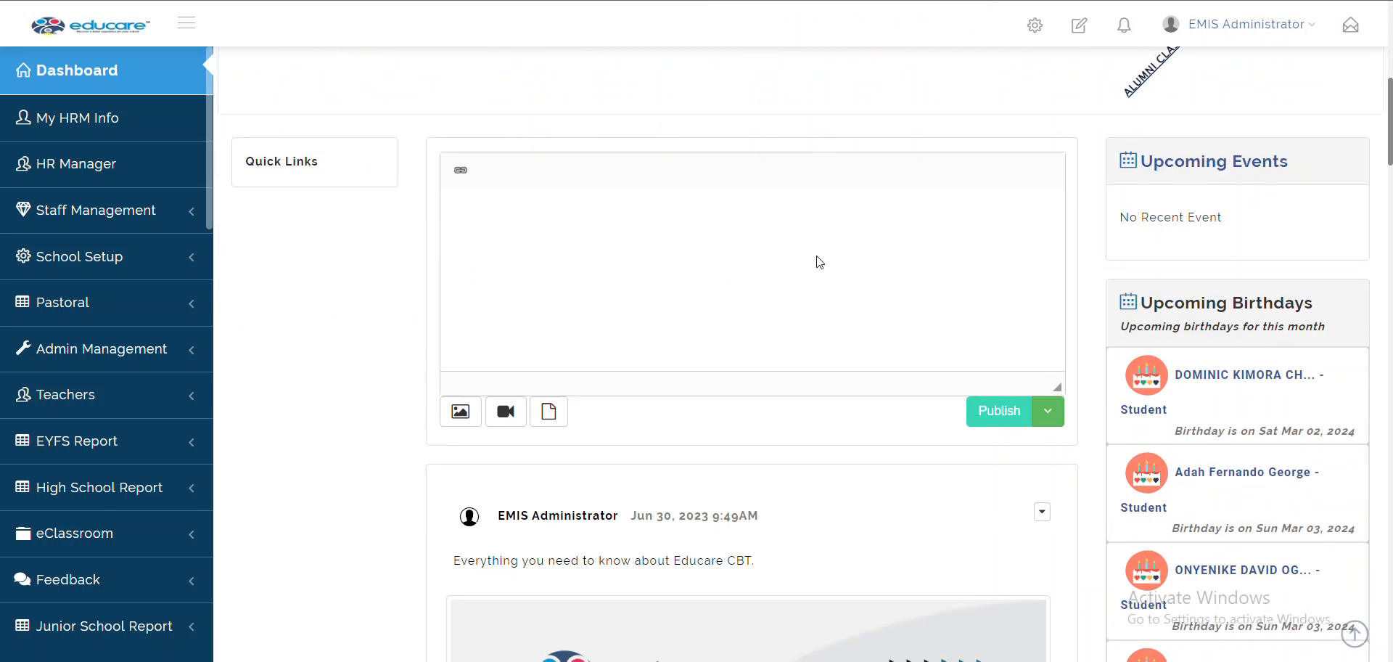
Check the Publish To roles for a new post, then return to News Feed Permission settings
left_click(1052, 422)
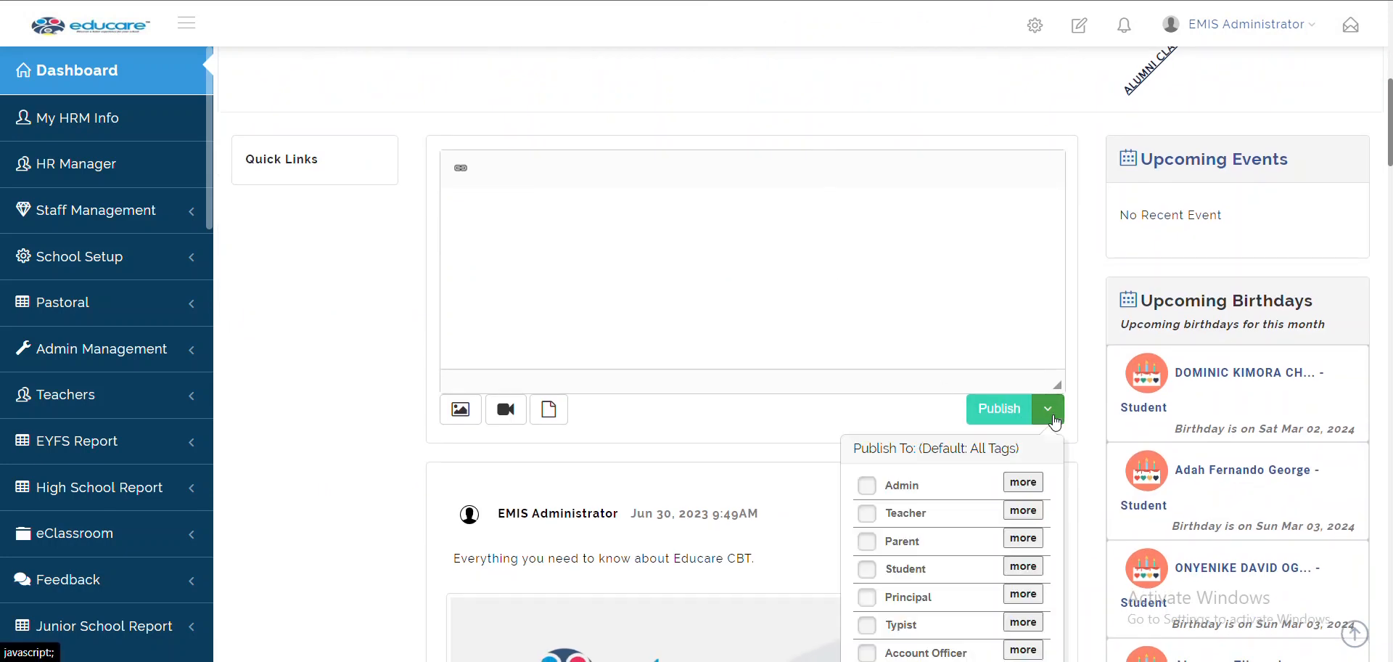
scroll(937, 333, "down", 2)
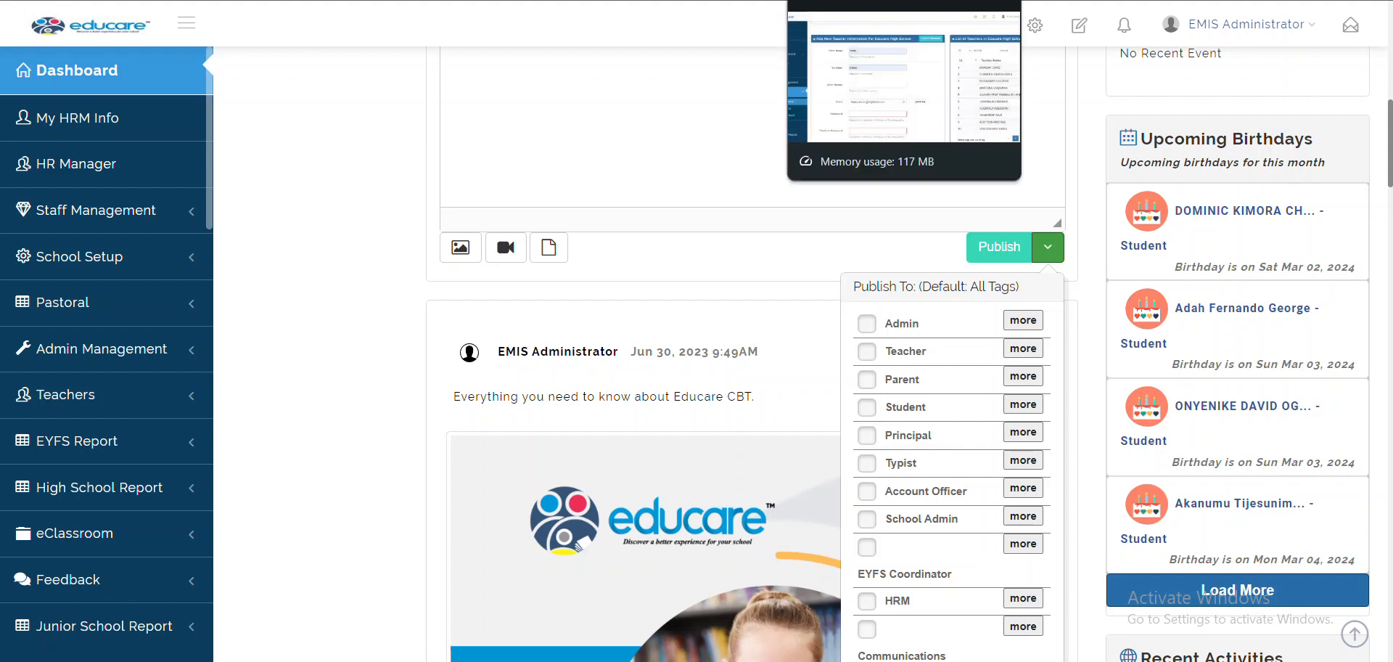
left_click(758, 1)
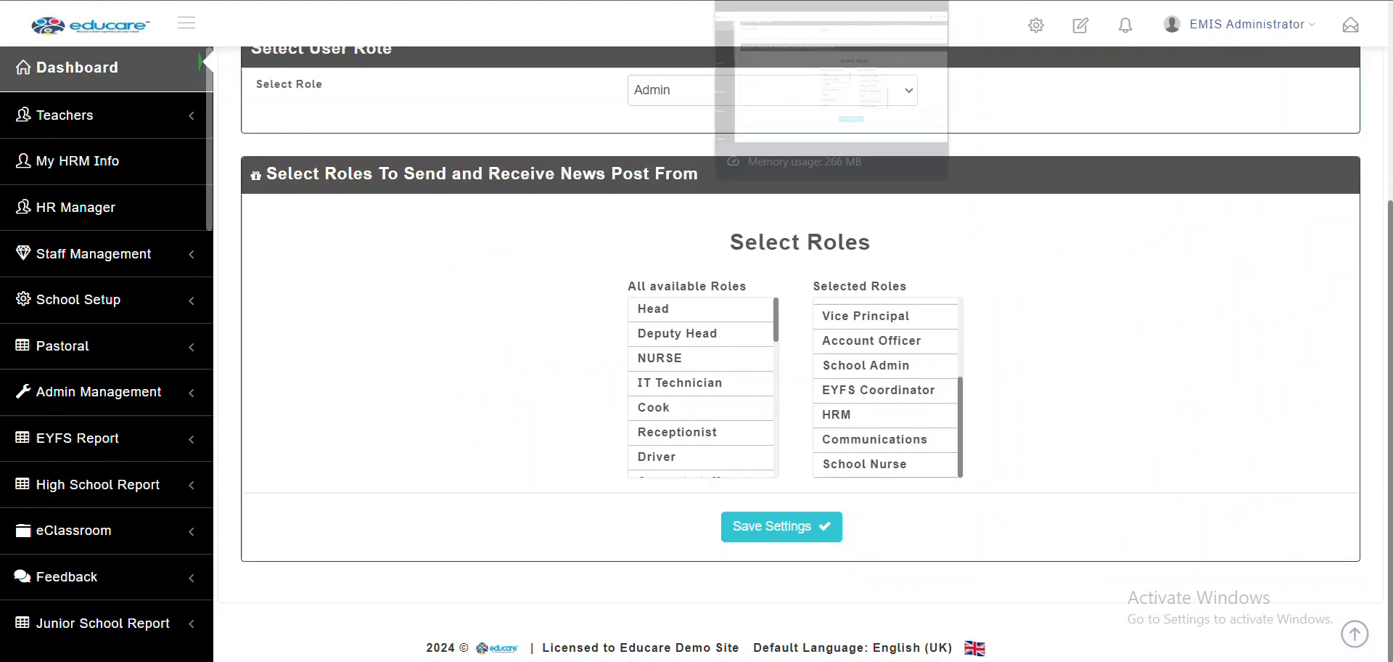
Give Teacher news-post roles Teacher, Parent and Student, save, and open Direct Post Permission
left_click(702, 90)
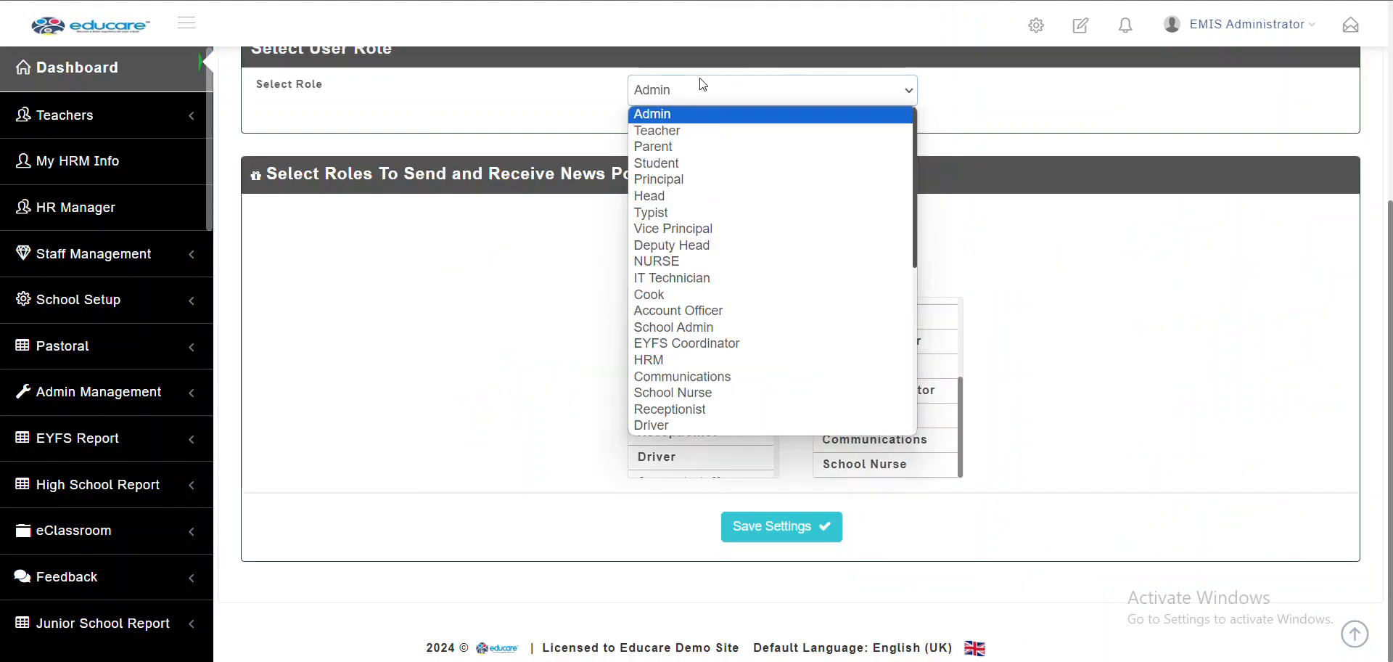
left_click(681, 135)
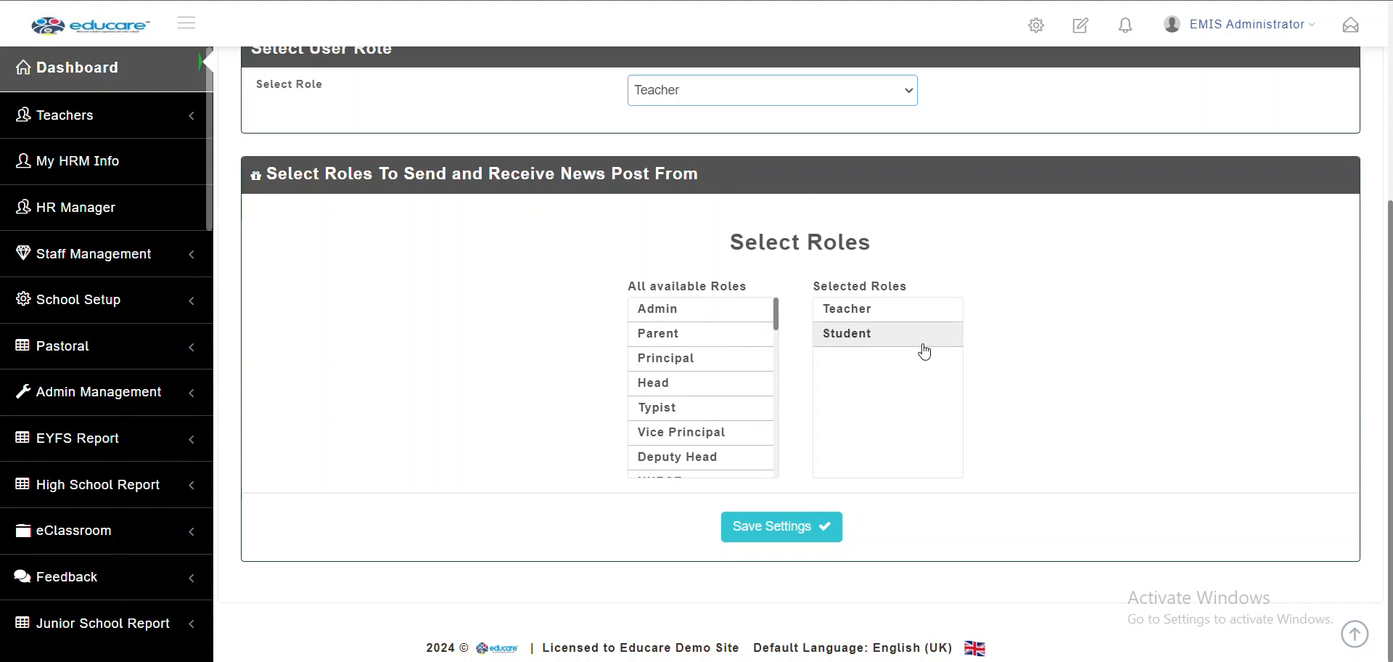
left_click(703, 335)
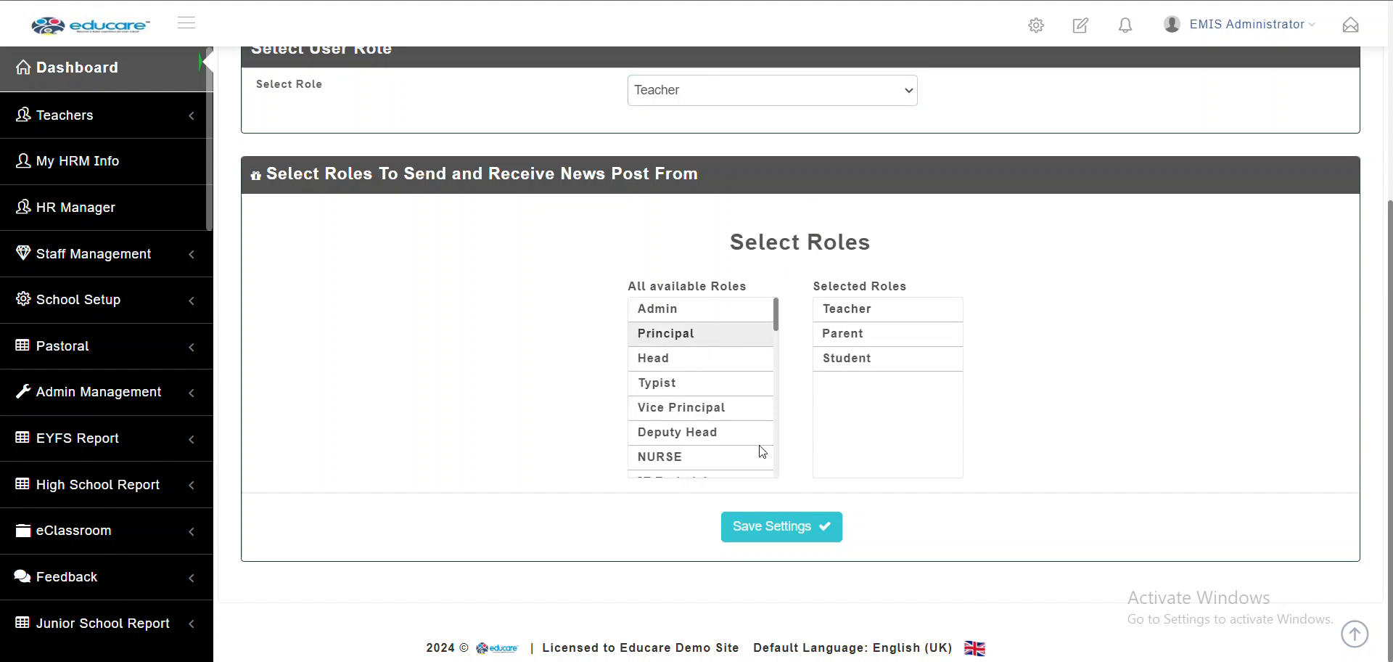
left_click(810, 524)
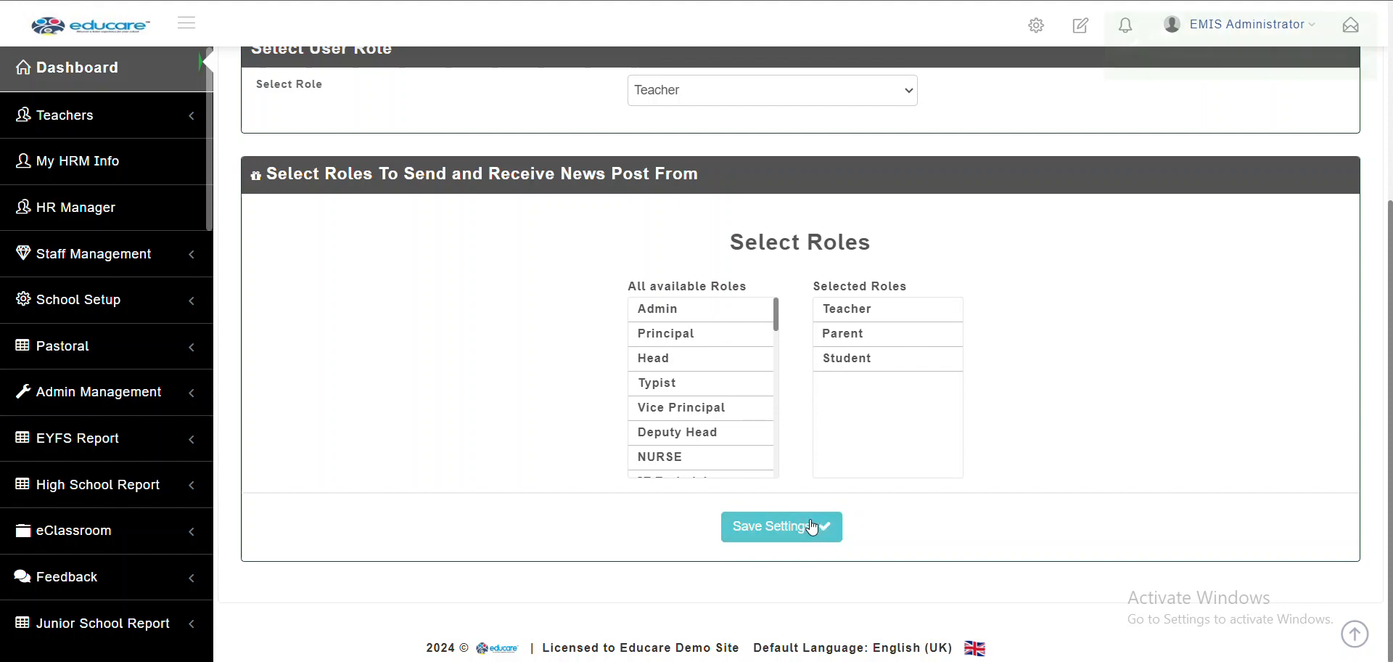
scroll(812, 528, "up", 3)
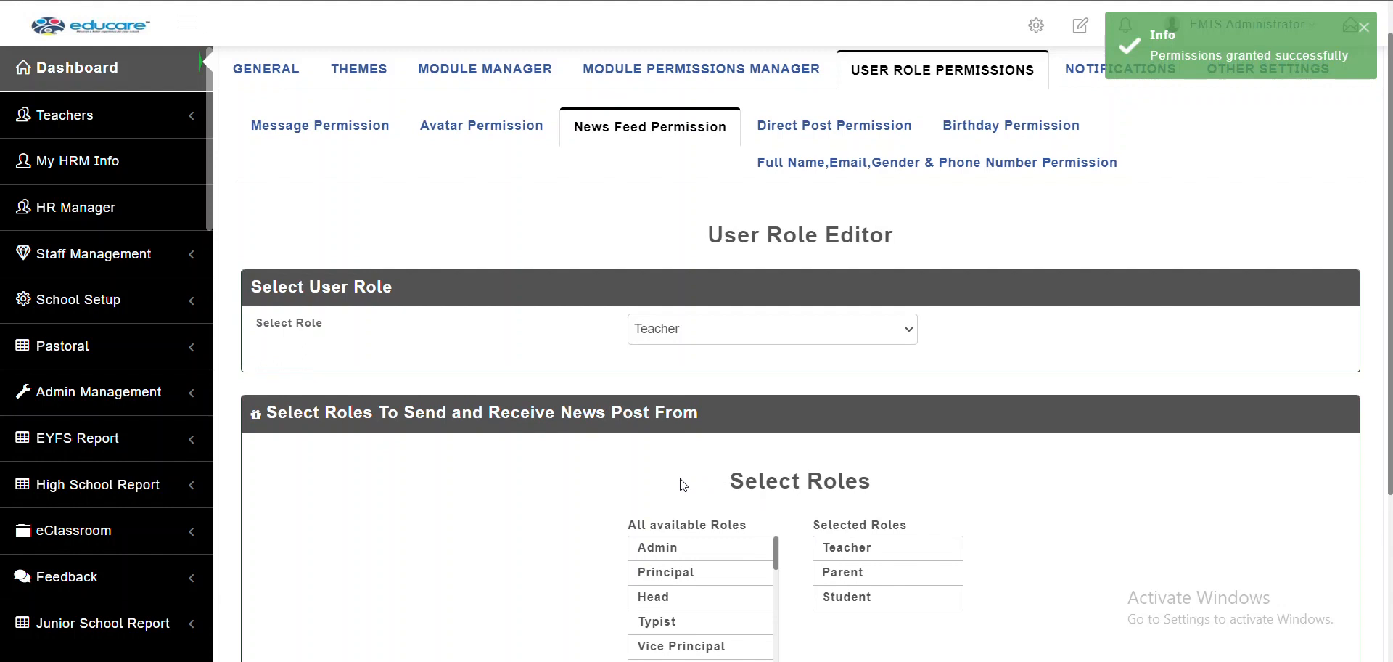
left_click(846, 134)
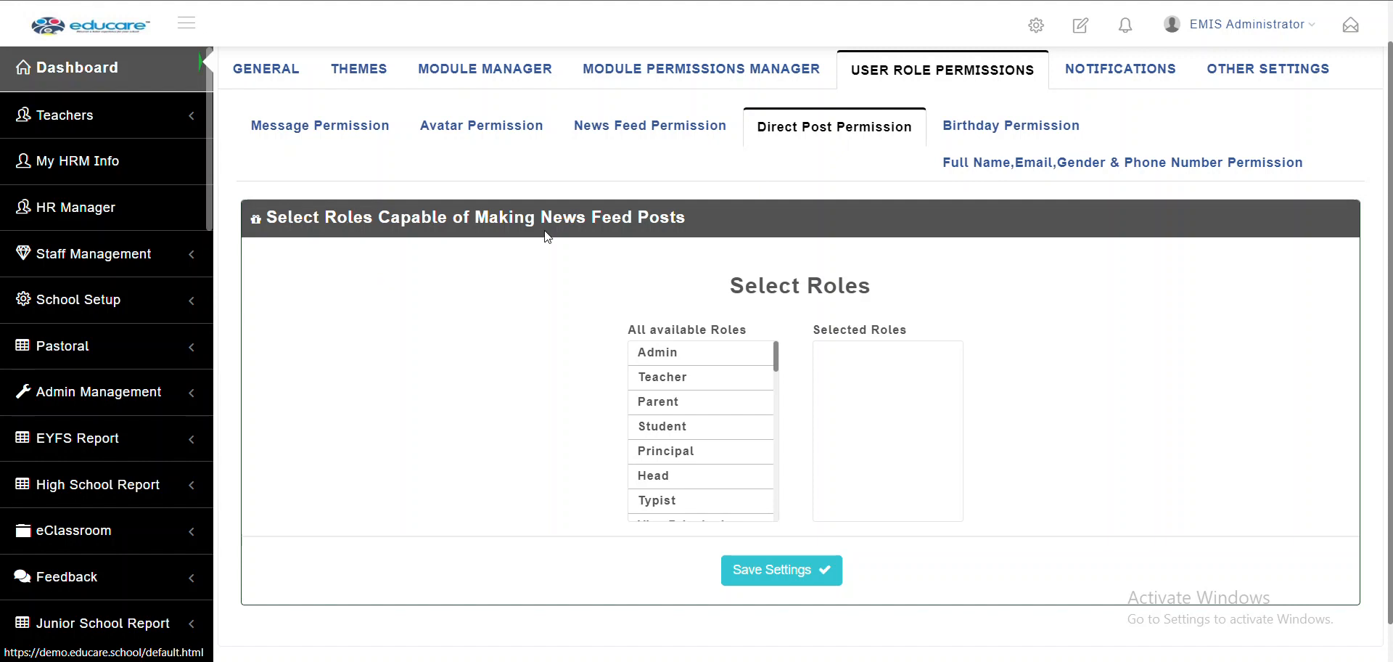
Allow Admin and Principal to make direct news feed posts, save, and switch to the dashboard
left_click(668, 135)
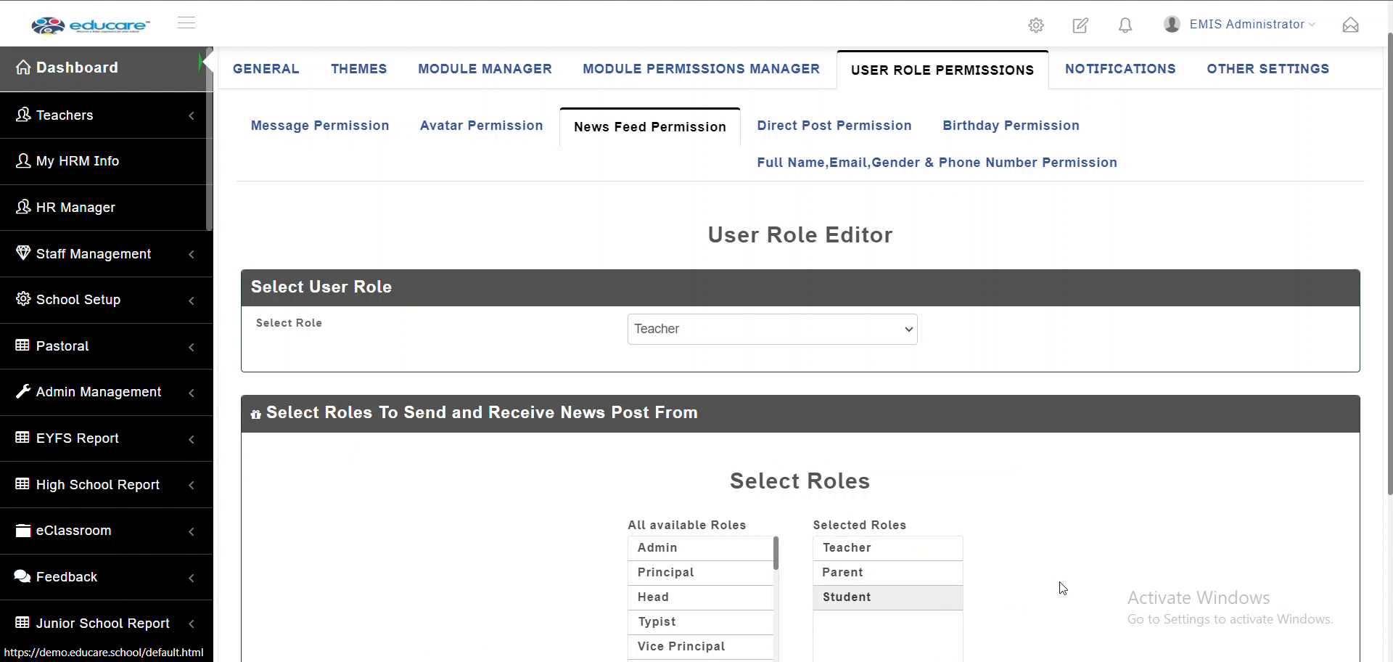
left_click(880, 138)
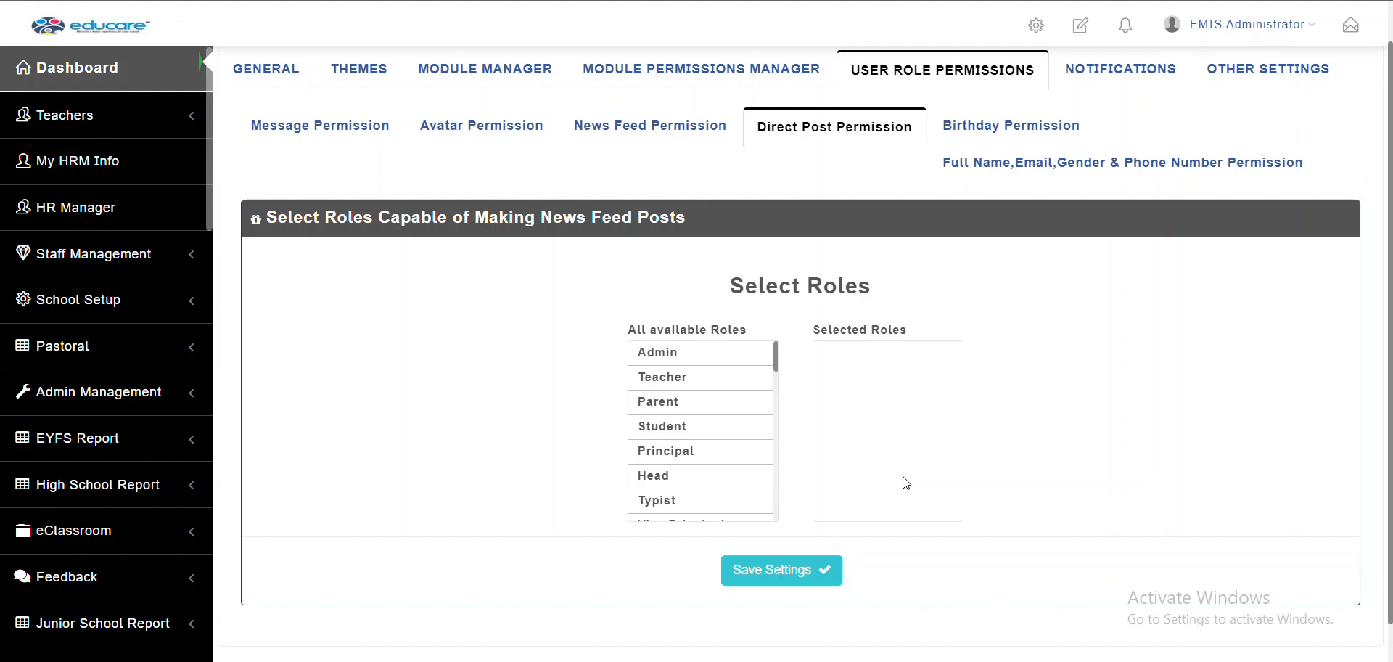
left_click(707, 359)
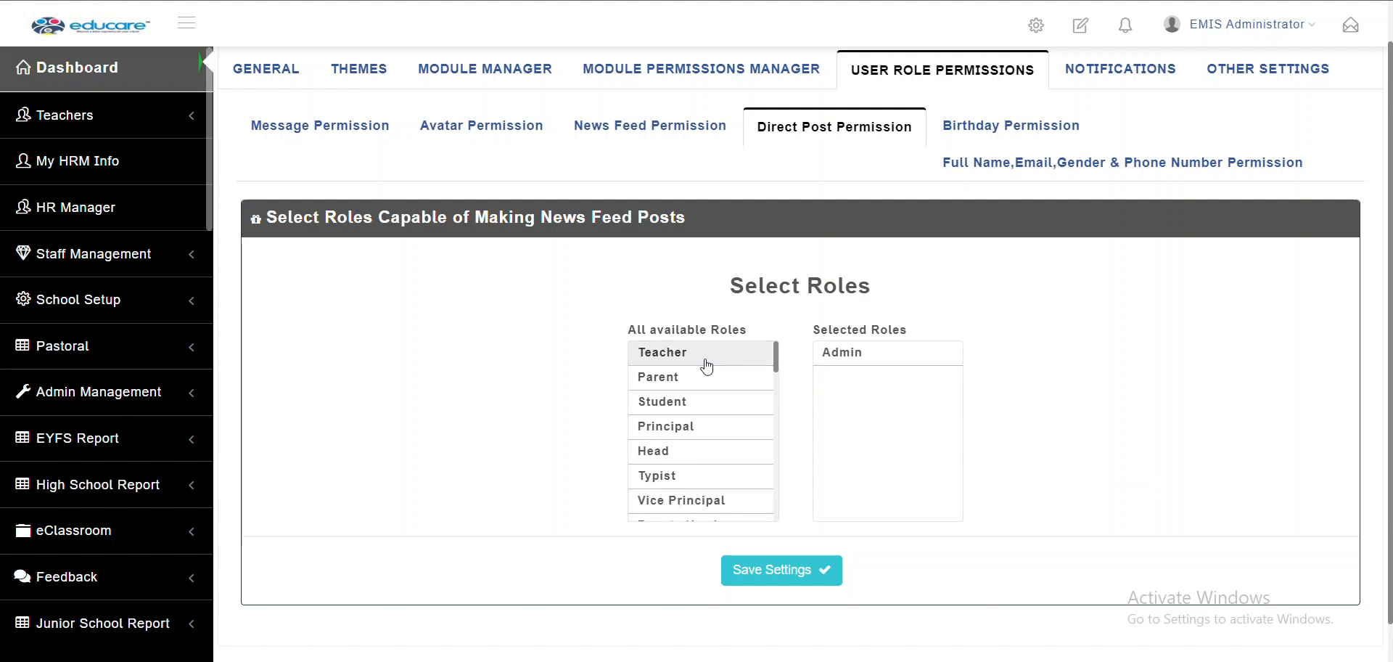
left_click(732, 430)
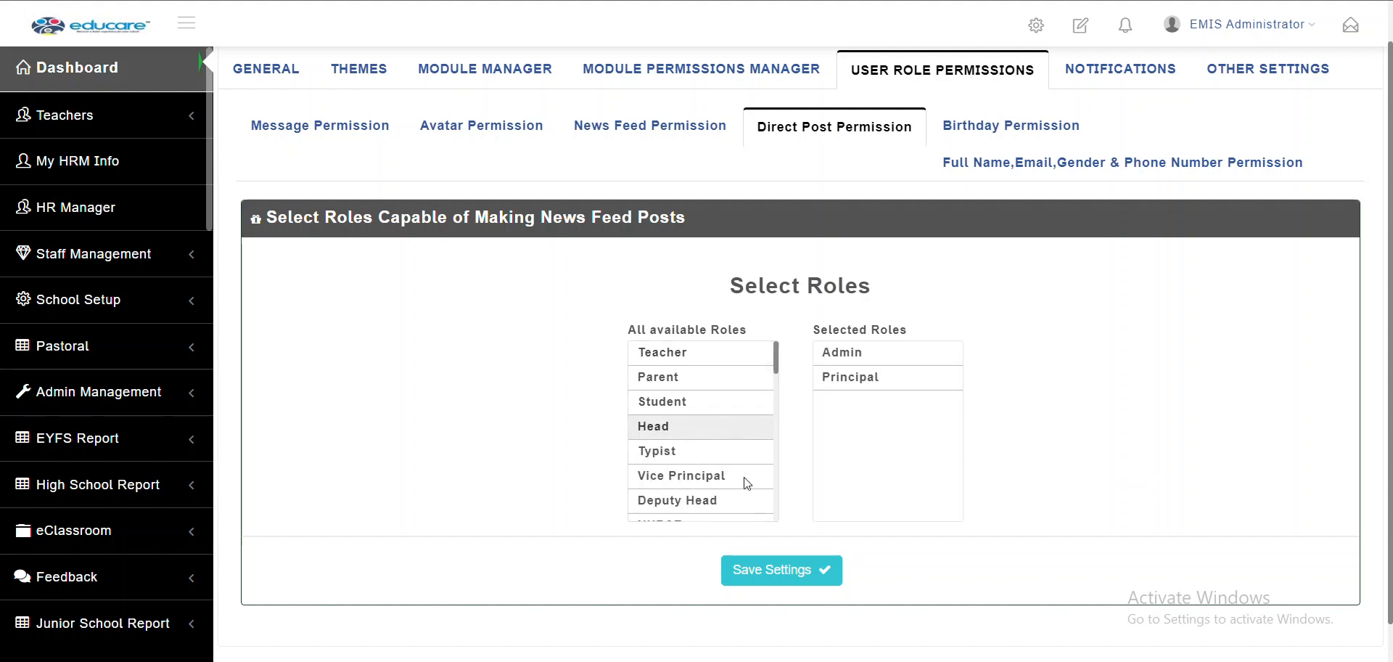
left_click(788, 575)
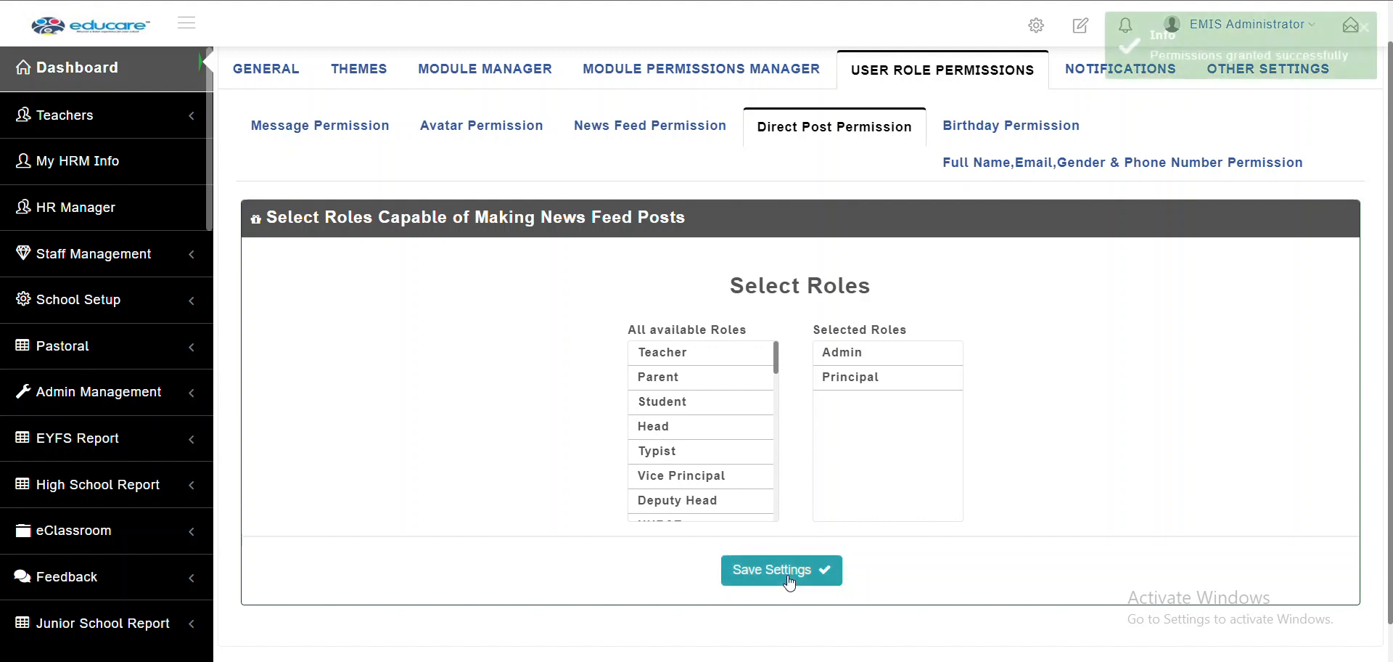
left_click(775, 0)
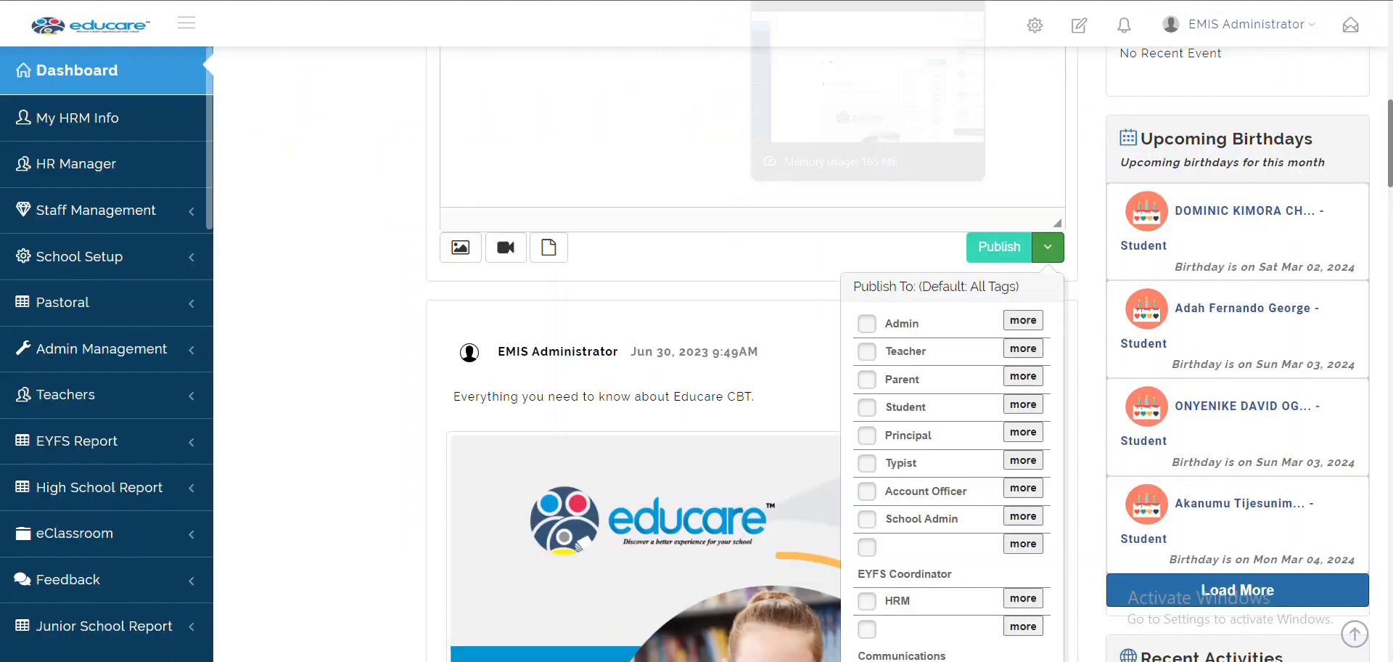
Inspect the dashboard's news feed post editor
scroll(728, 84, "up", 4)
left_click(684, 408)
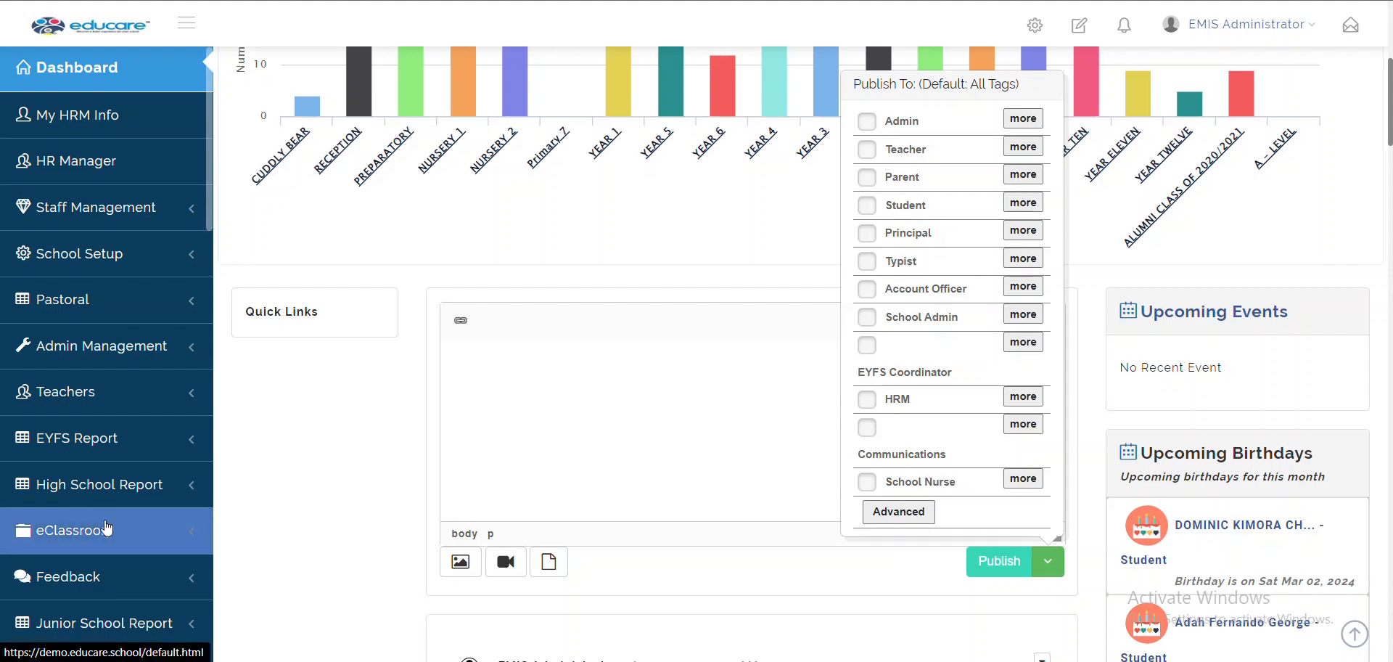
scroll(106, 528, "down", 8)
scroll(106, 528, "down", 5)
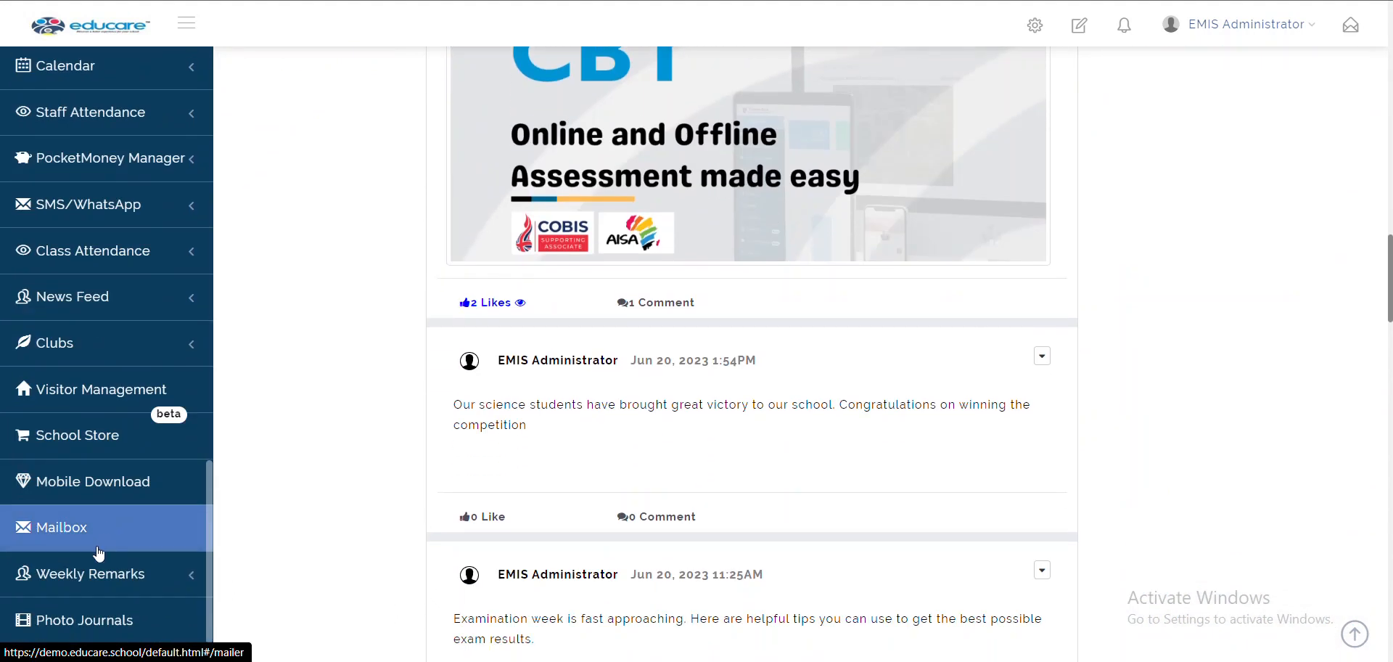
scroll(107, 407, "up", 2)
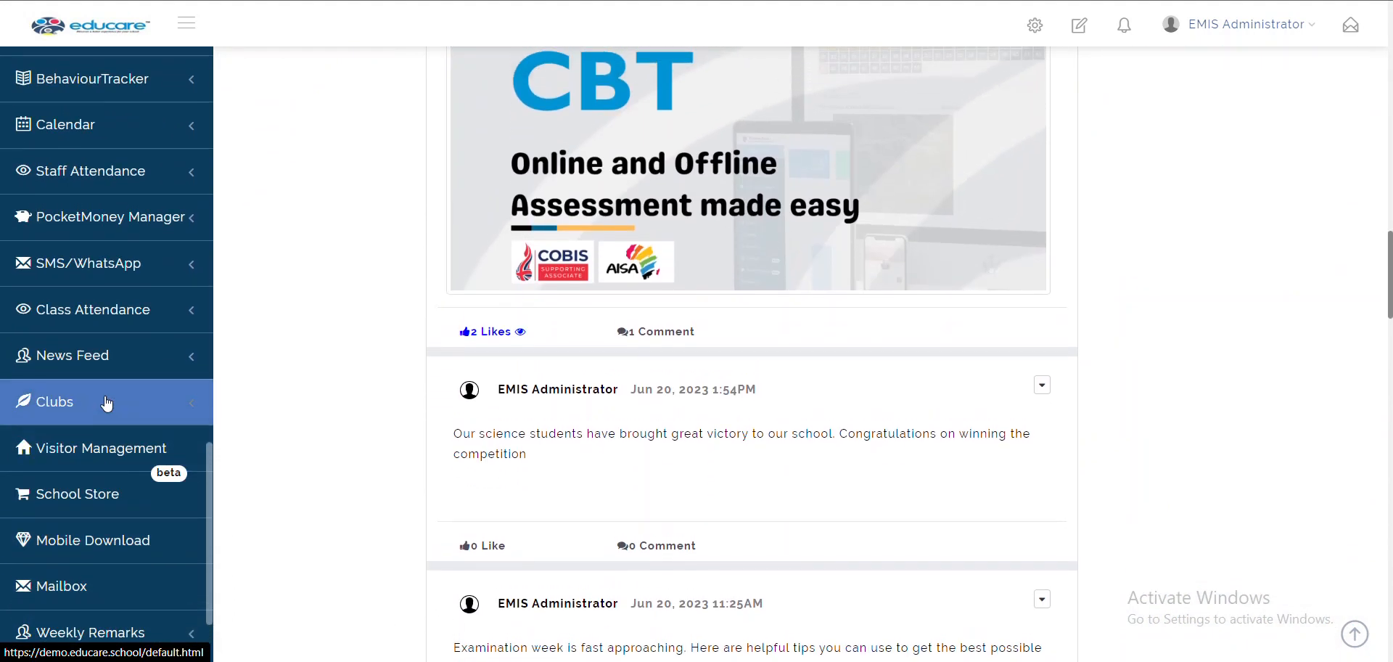
Open the News Feed Manager and review the posts pending approval
left_click(49, 365)
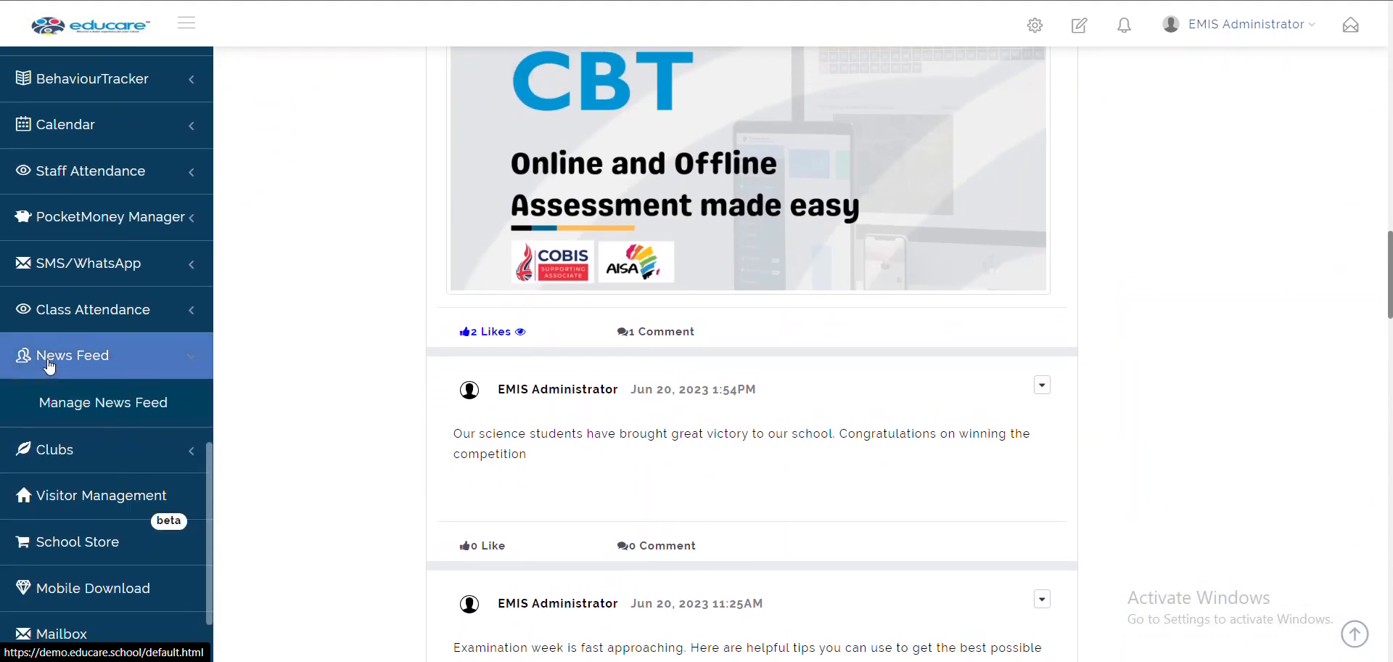
left_click(132, 410)
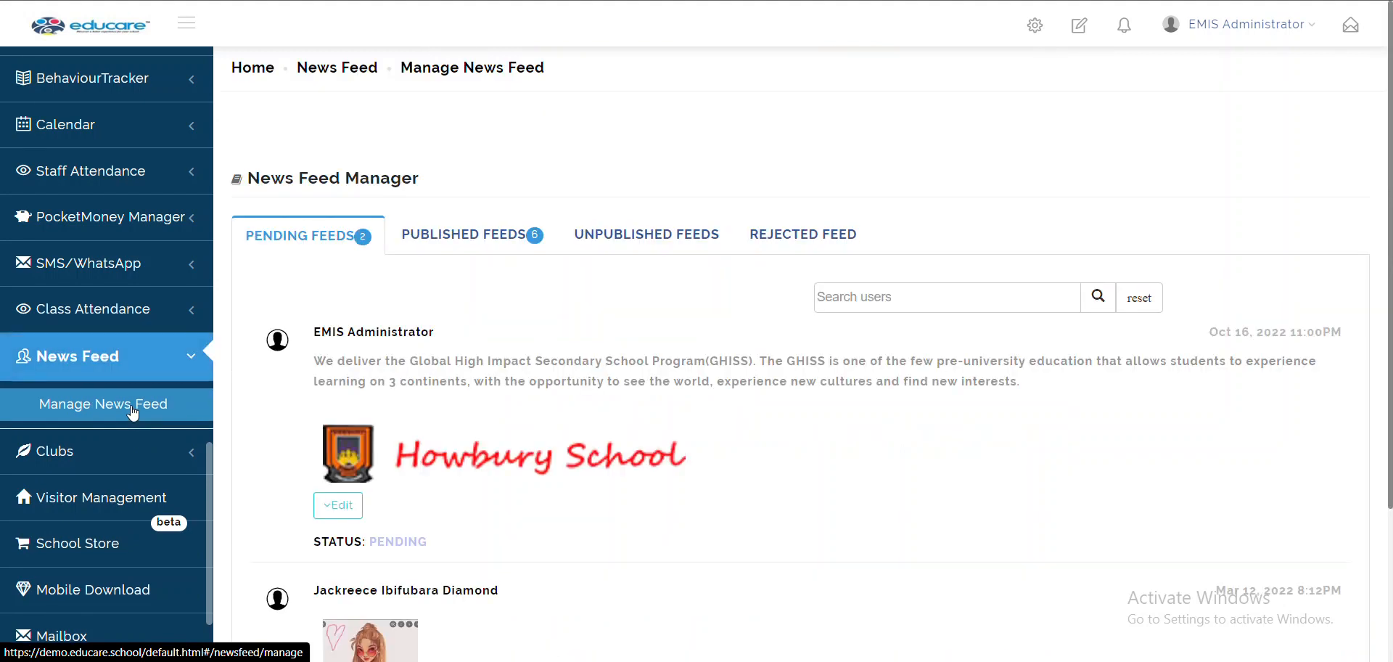
mouse_move(623, 472)
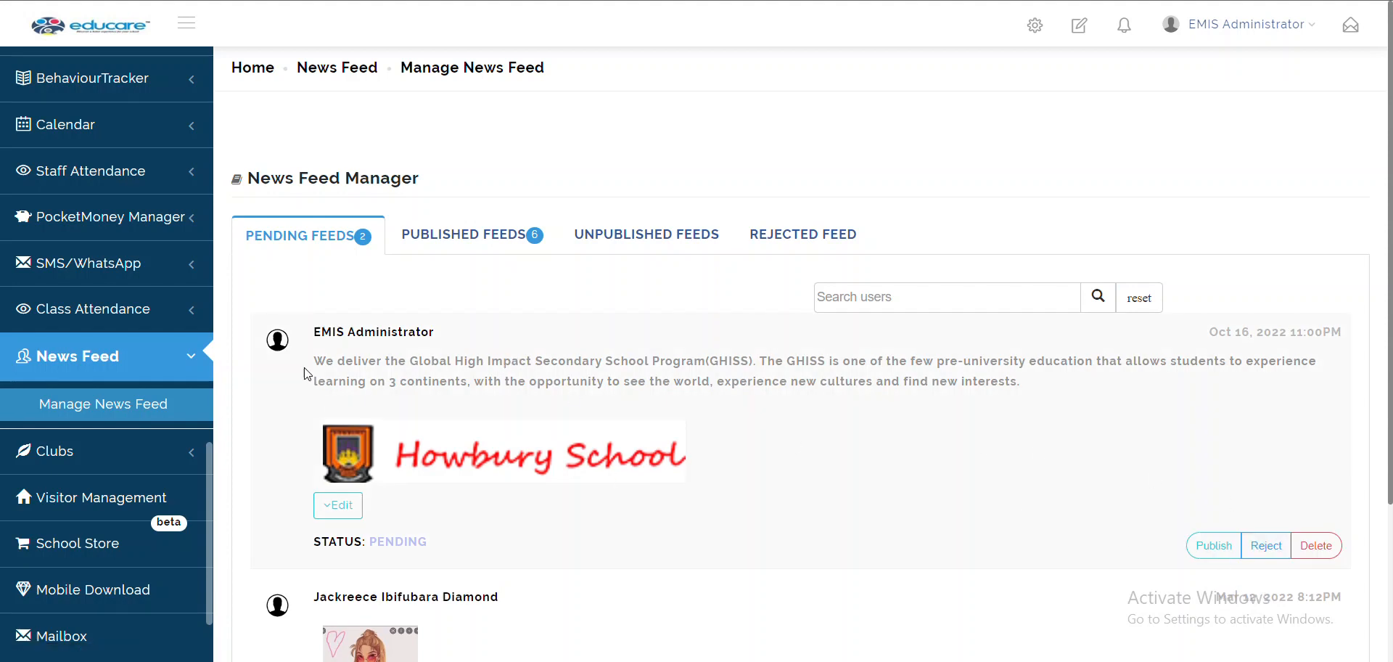
scroll(936, 513, "down", 3)
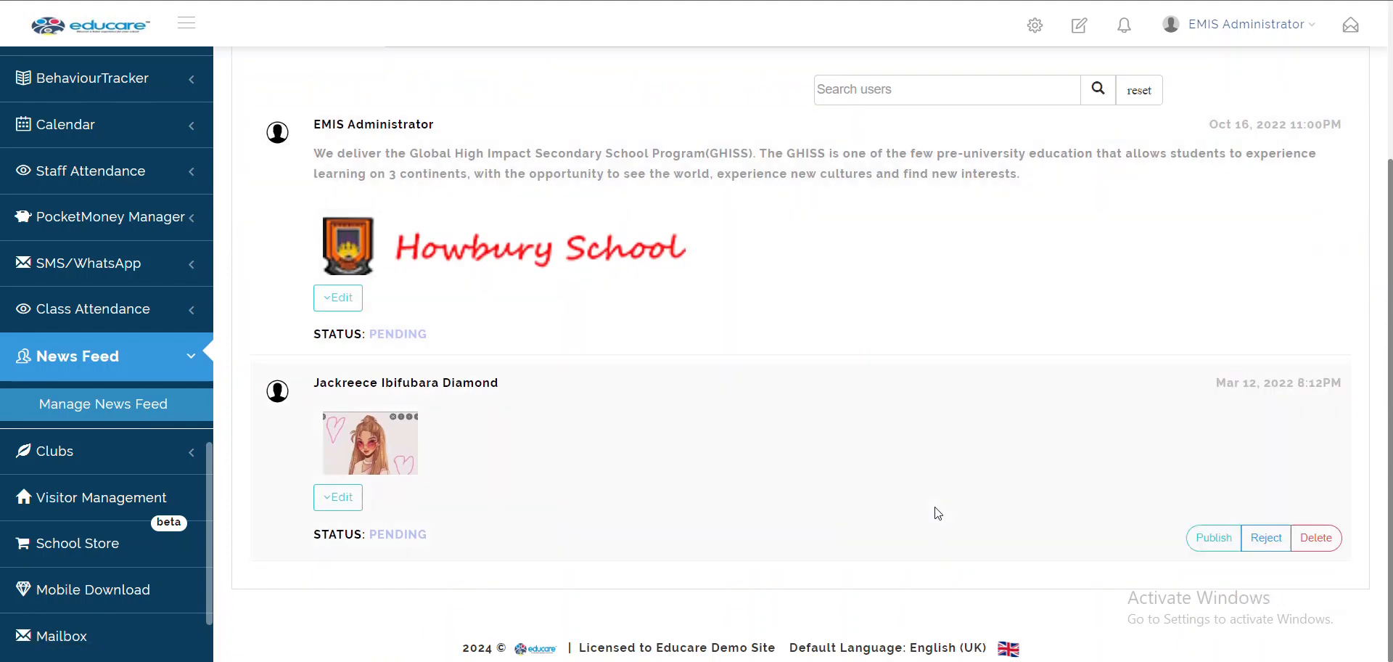
mouse_move(1190, 293)
scroll(1193, 349, "up", 1)
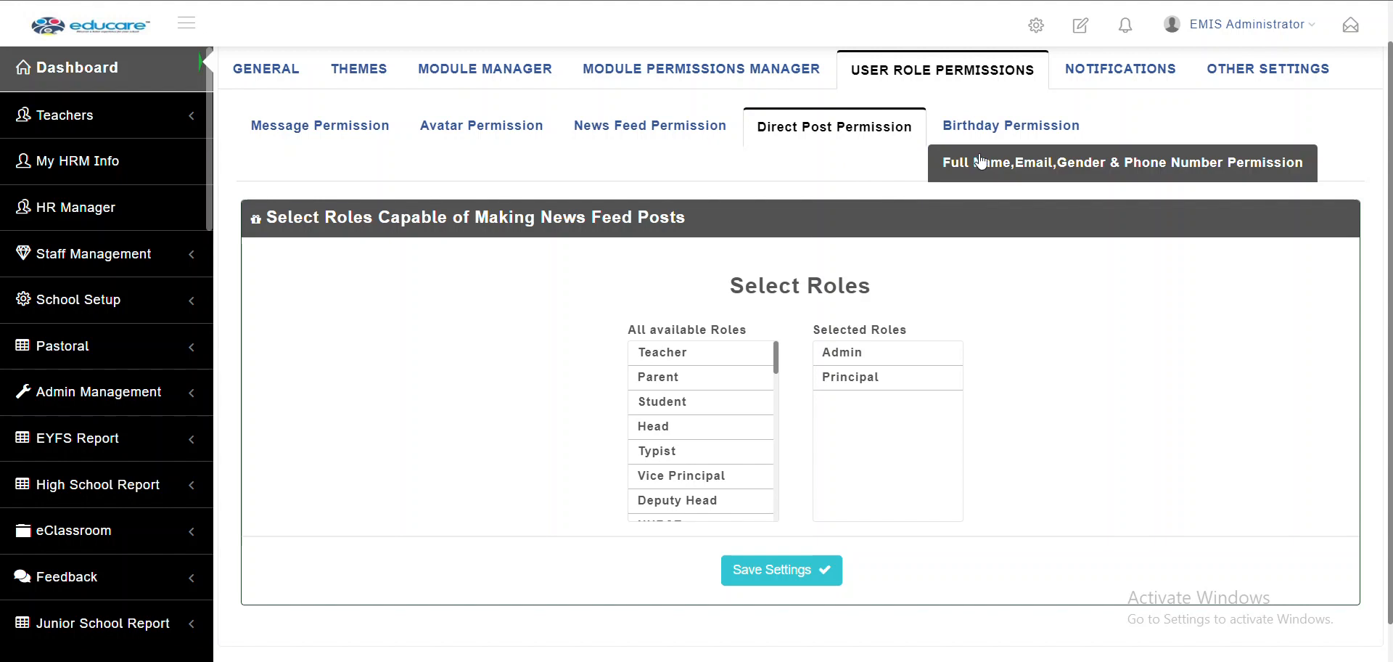
Open Birthday Permission, then check the Upcoming Birthdays list on the dashboard
left_click(1029, 143)
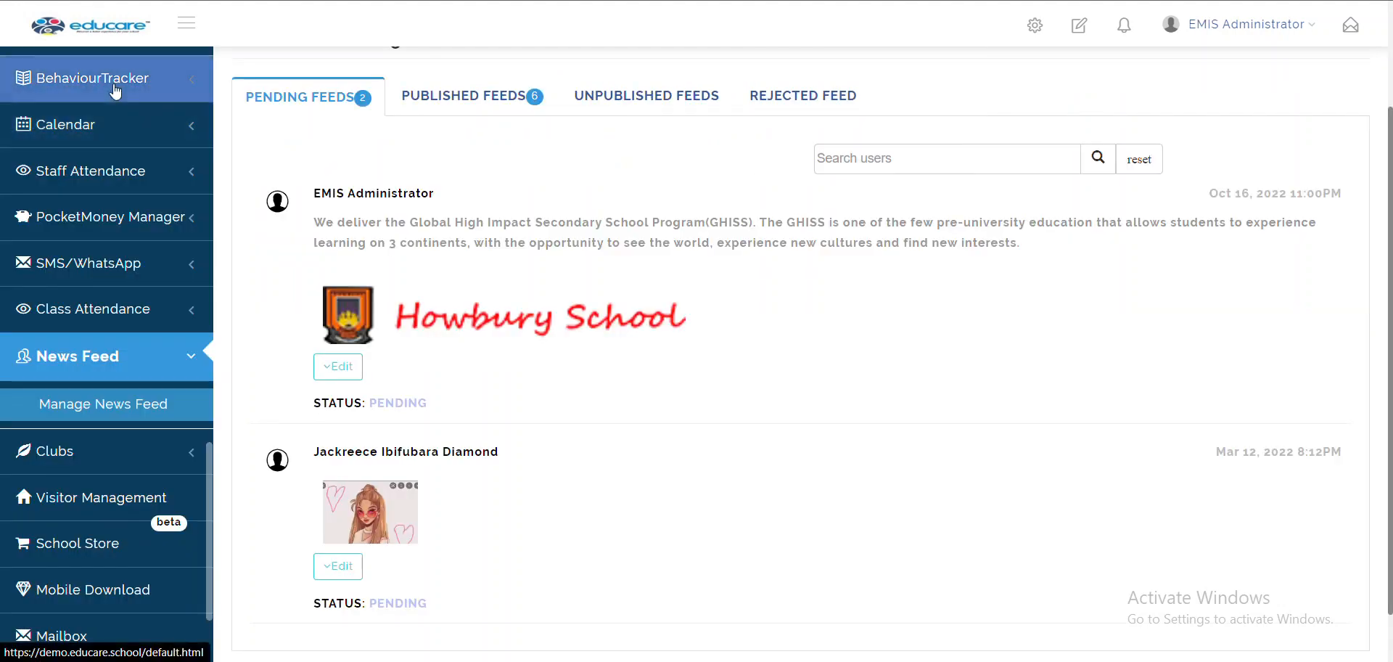
scroll(115, 91, "up", 10)
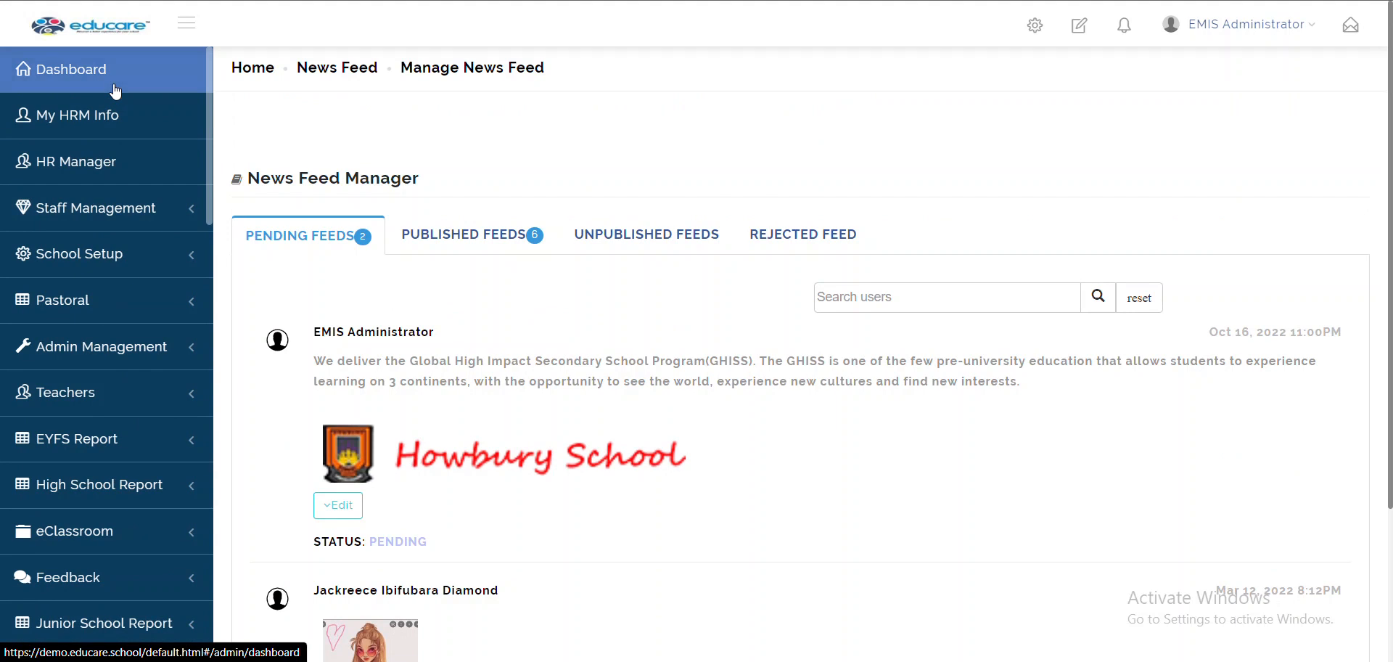
left_click(115, 91)
scroll(712, 590, "down", 5)
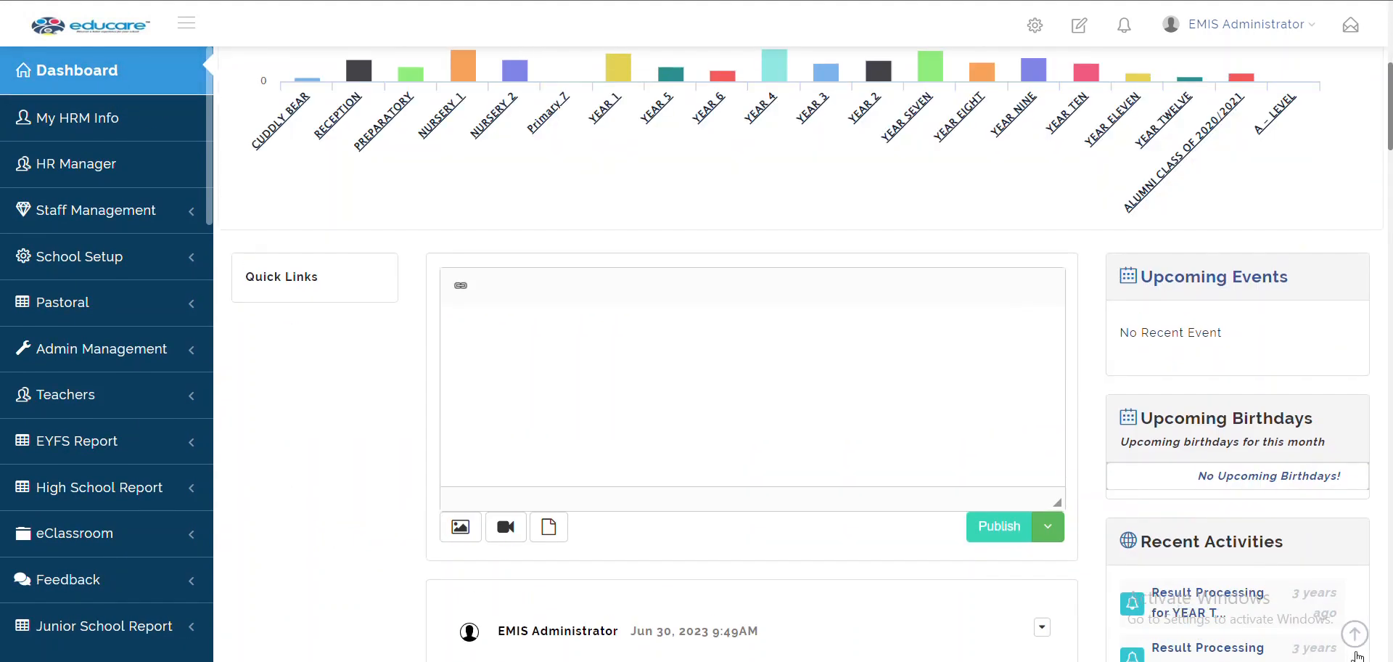
scroll(1160, 476, "down", 2)
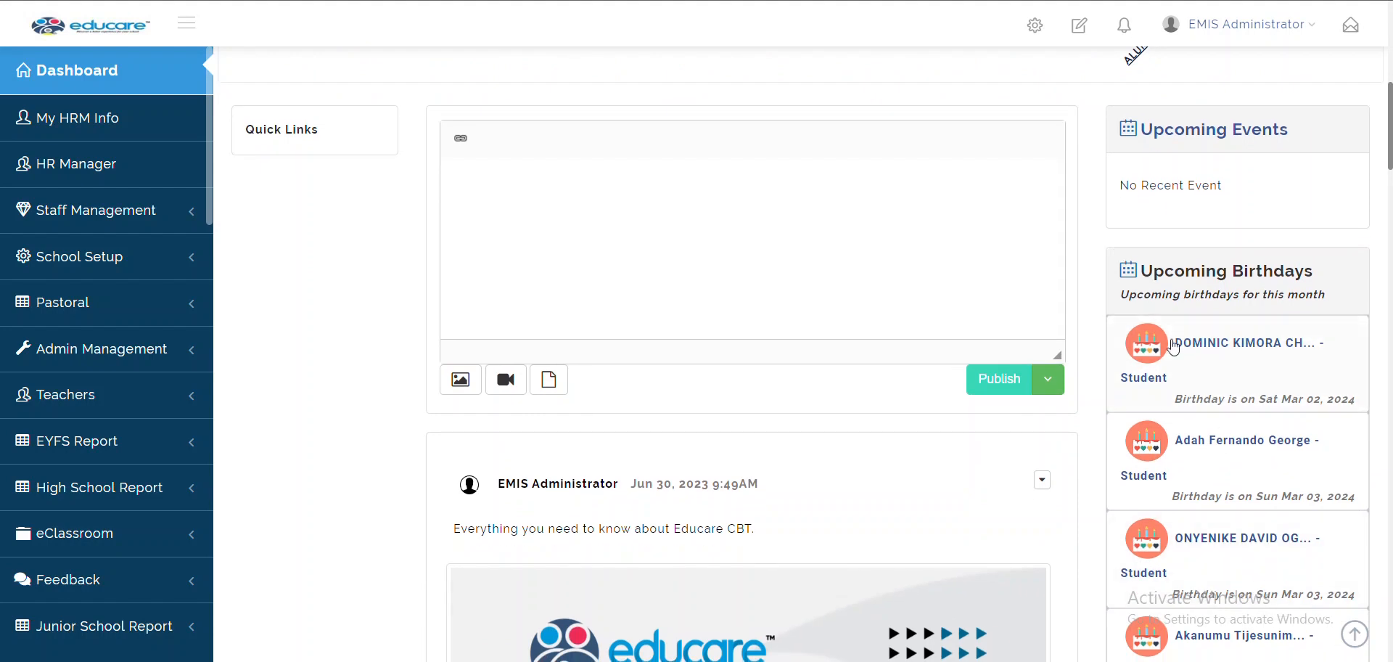
scroll(1160, 499, "down", 3)
scroll(1164, 502, "up", 5)
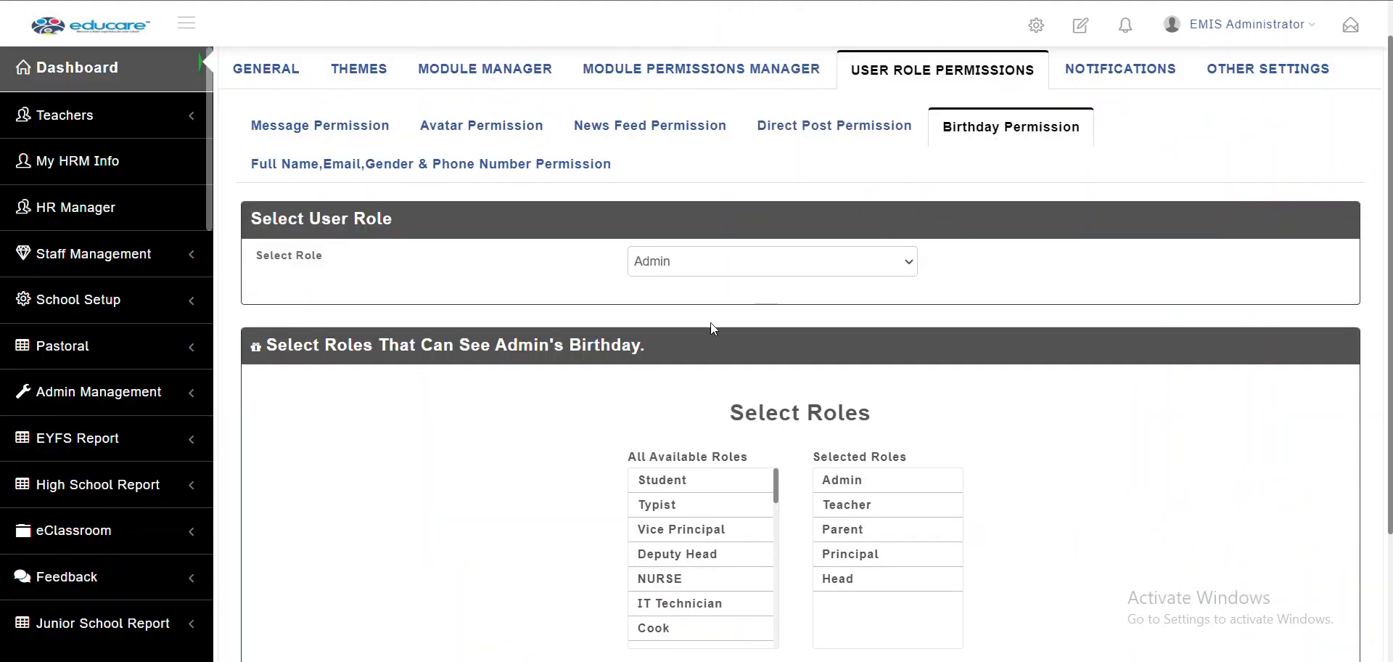
Review which roles can see a Student's birthday
left_click(679, 265)
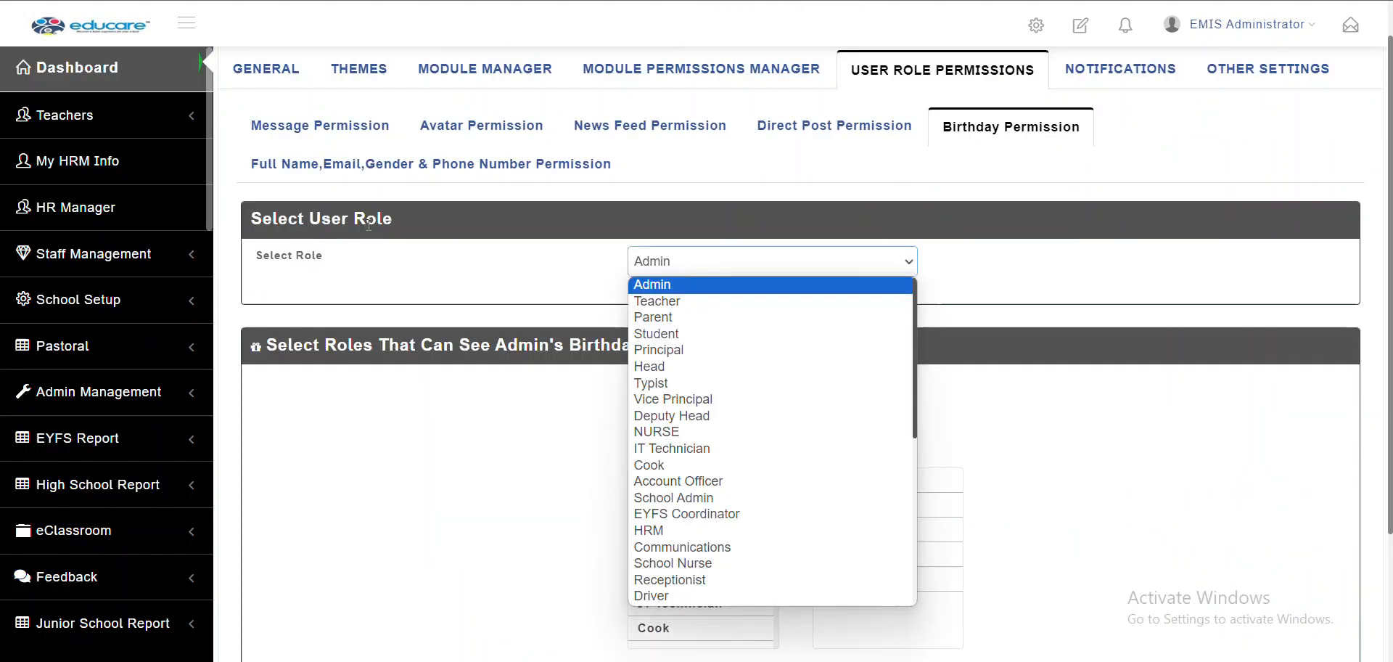
left_click(664, 290)
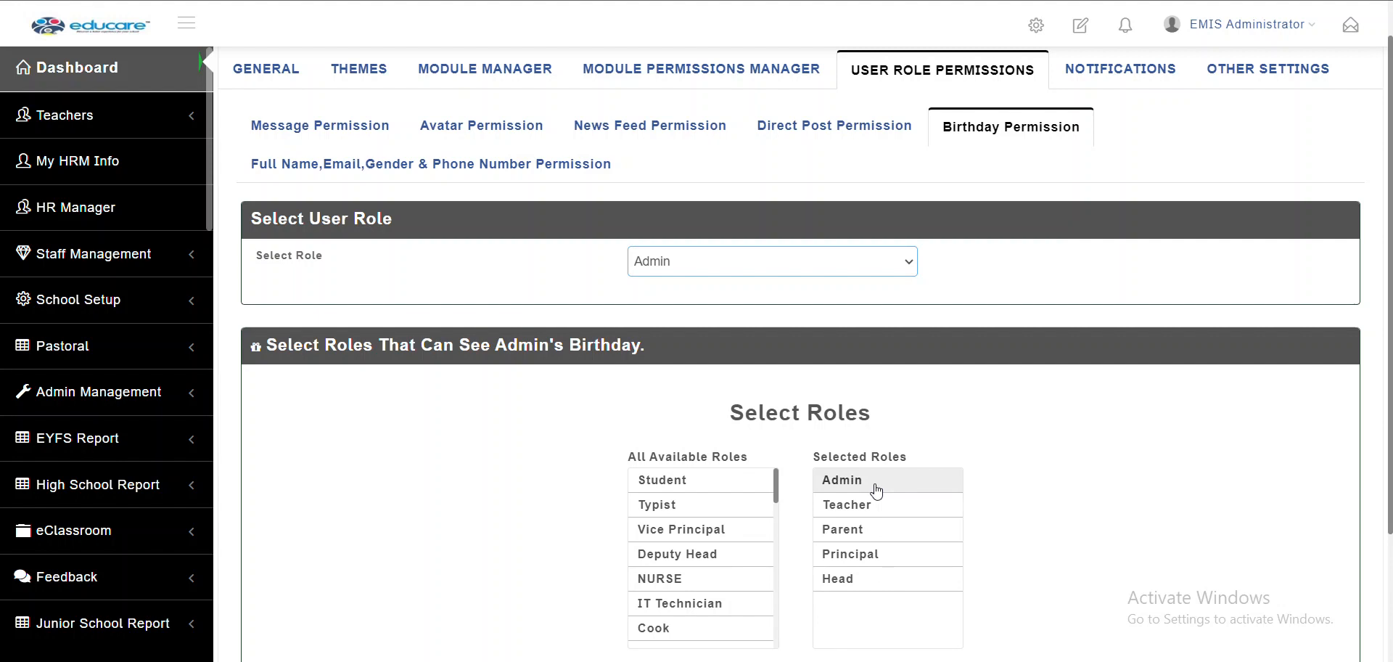
left_click(714, 272)
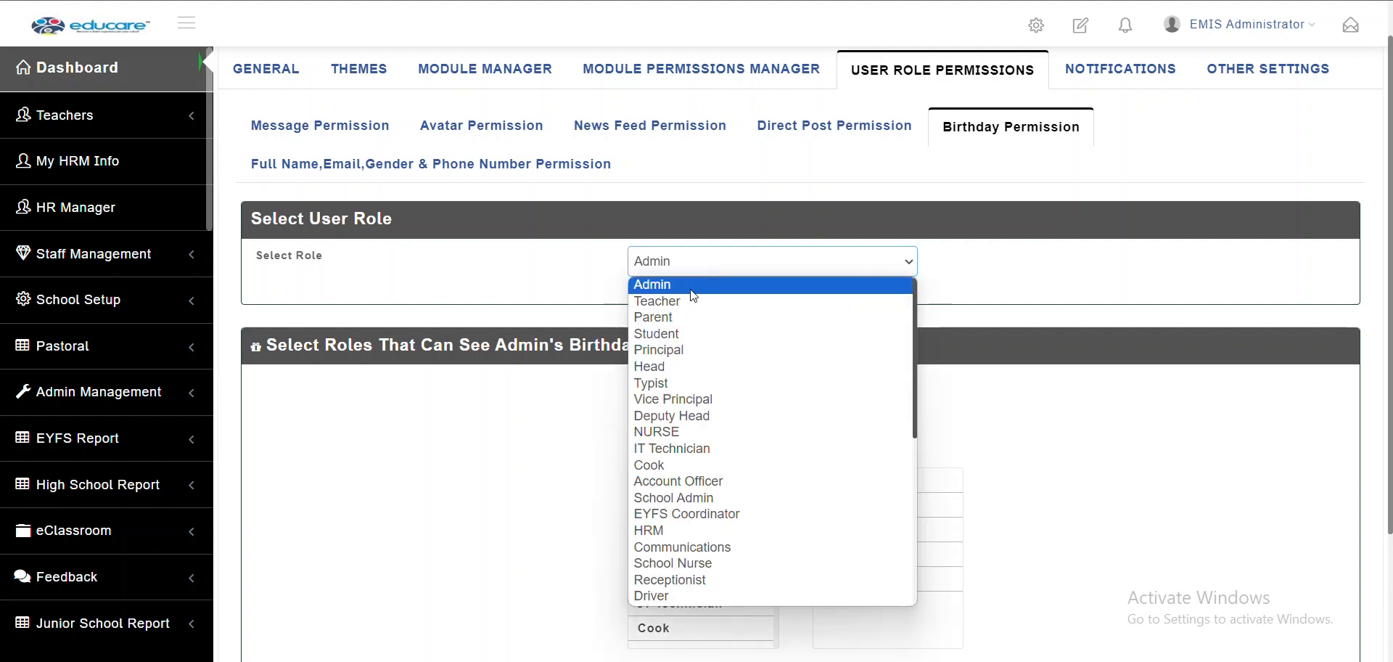
left_click(672, 334)
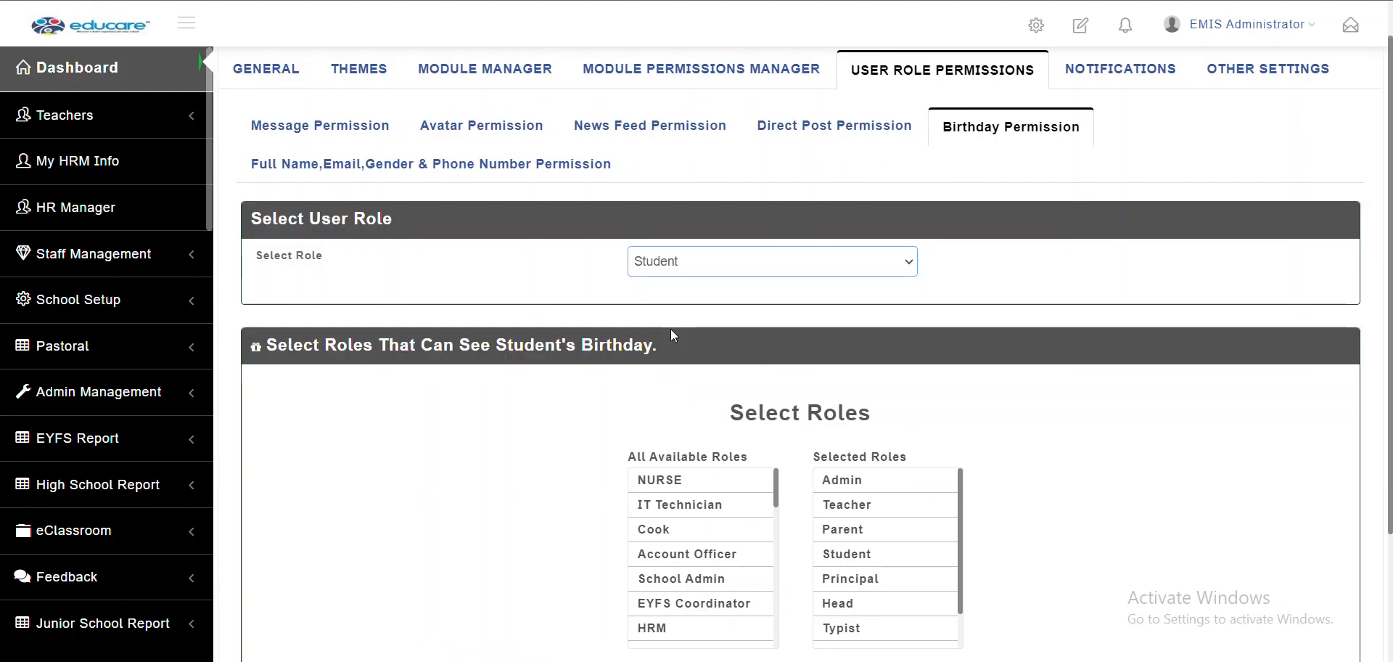
scroll(989, 488, "down", 2)
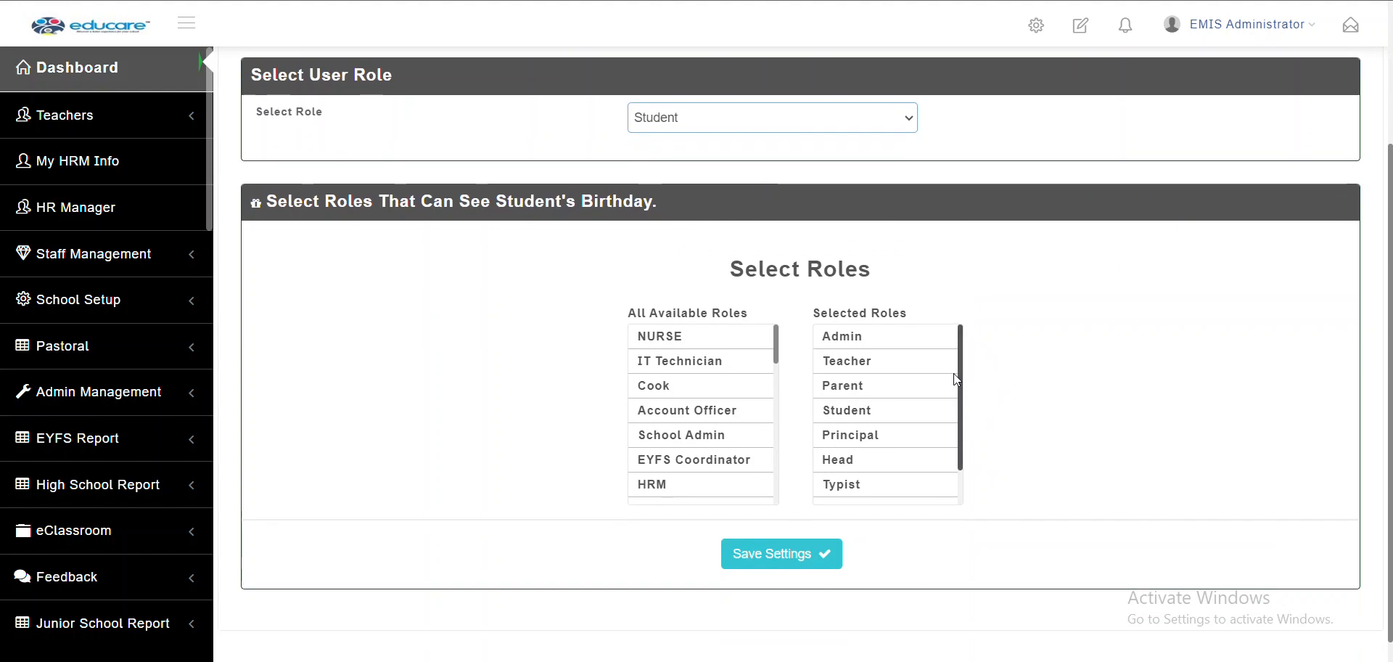
scroll(911, 497, "down", 2)
scroll(913, 494, "up", 2)
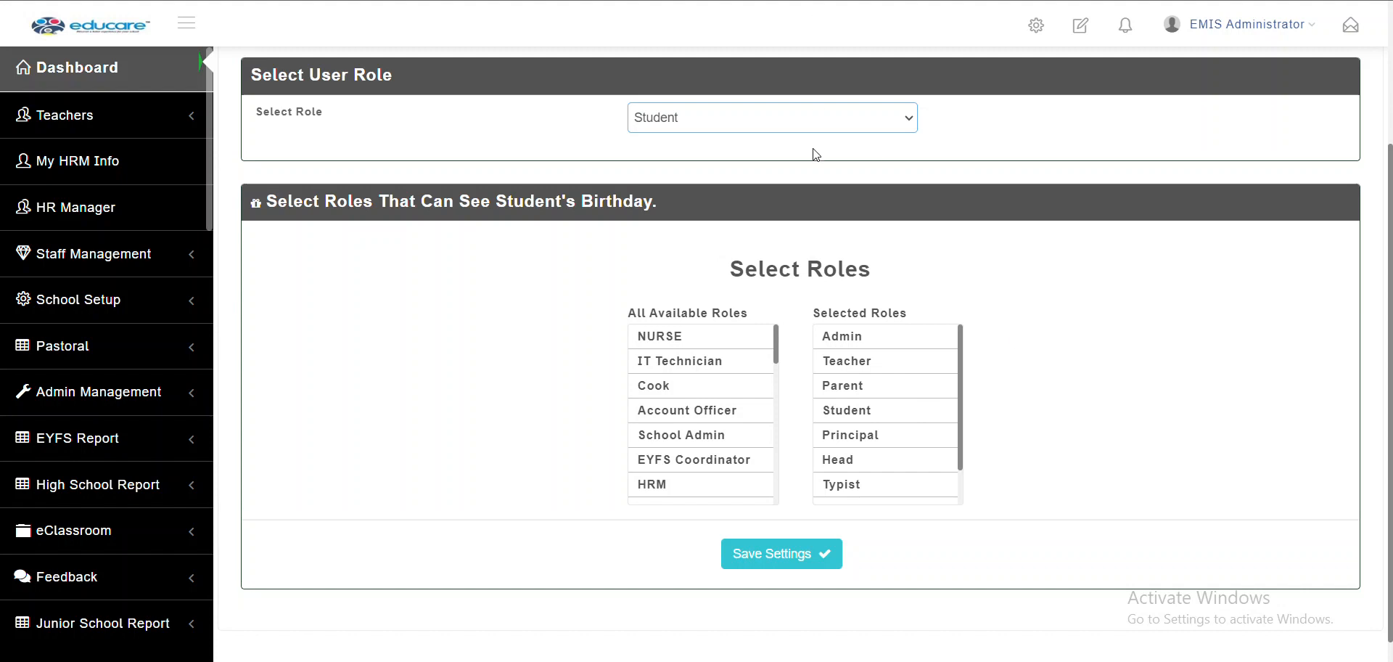
Show the Head role's birthday visibility, which has no roles selected
left_click(762, 127)
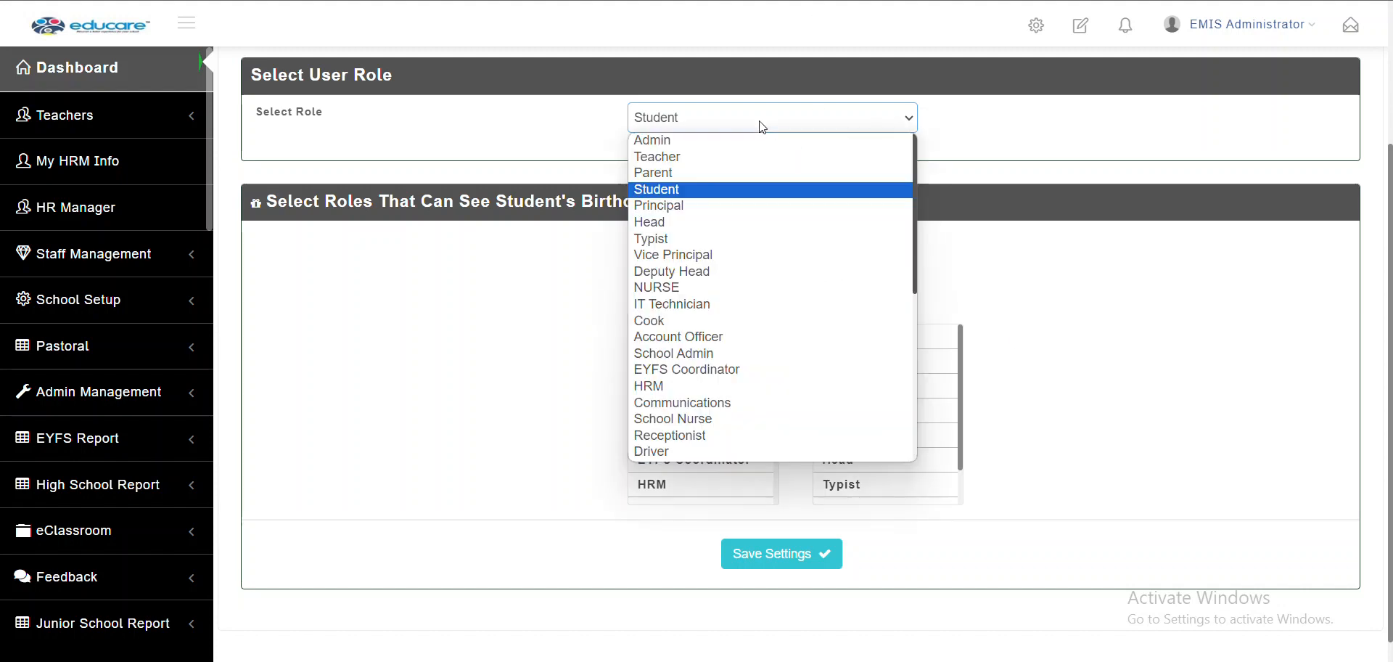
left_click(743, 222)
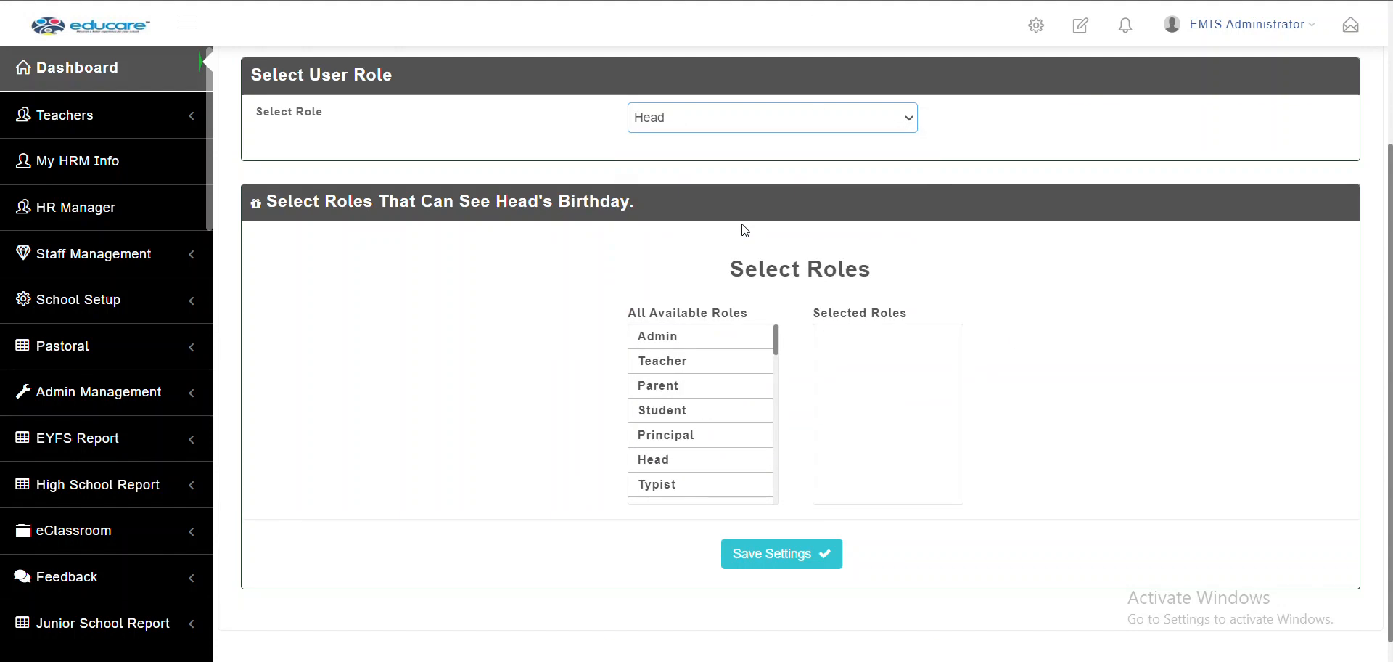
scroll(743, 230, "up", 3)
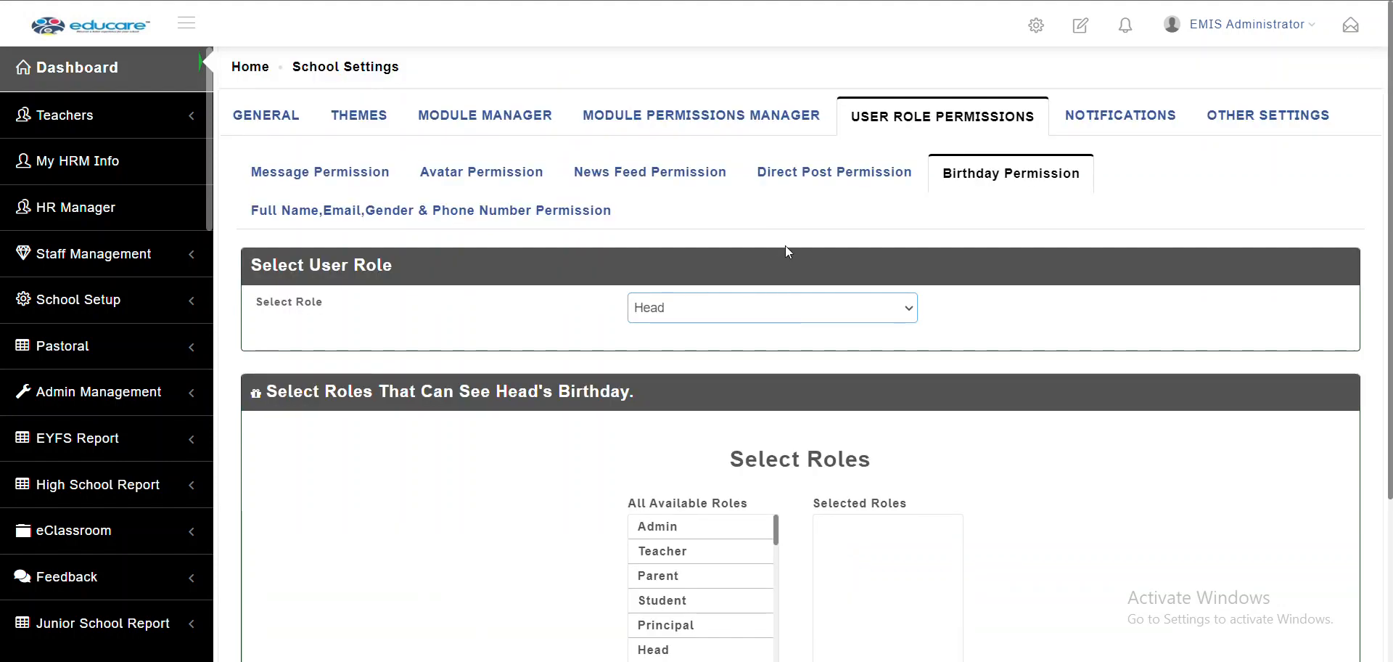
Look over the name, email, gender and phone permissions, then return to the Educare dashboard
left_click(365, 227)
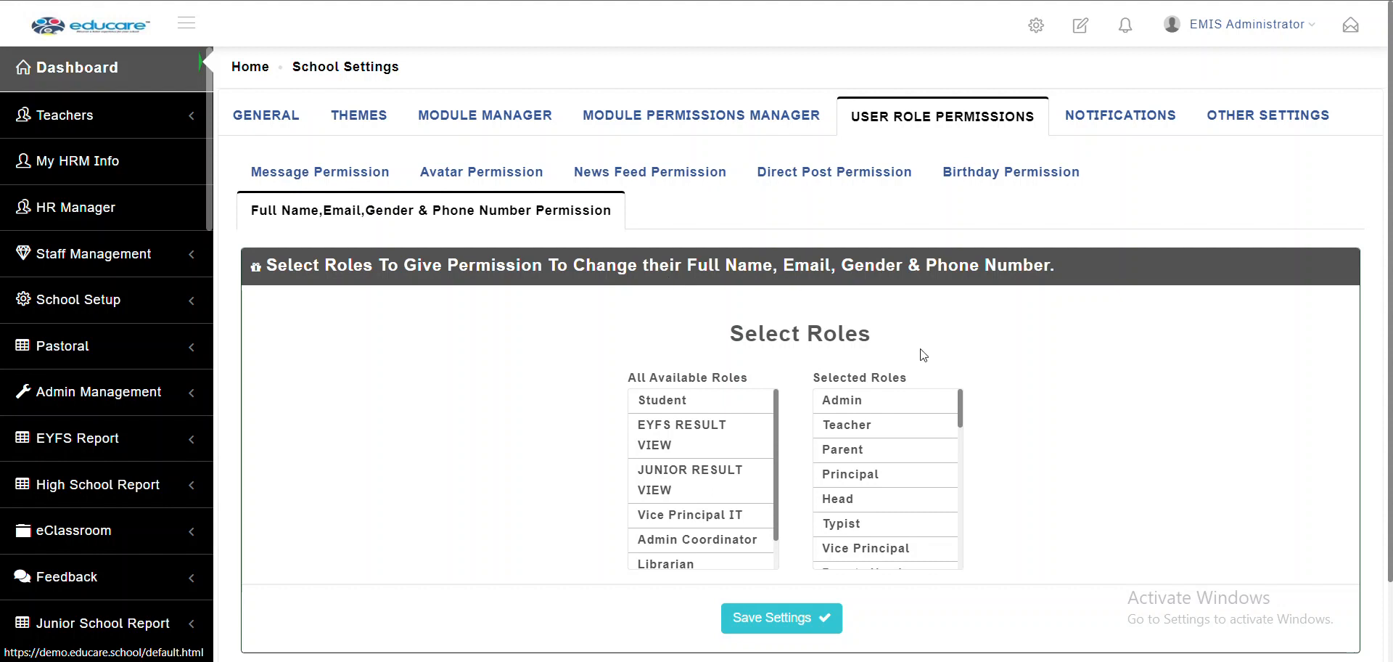
scroll(899, 553, "down", 4)
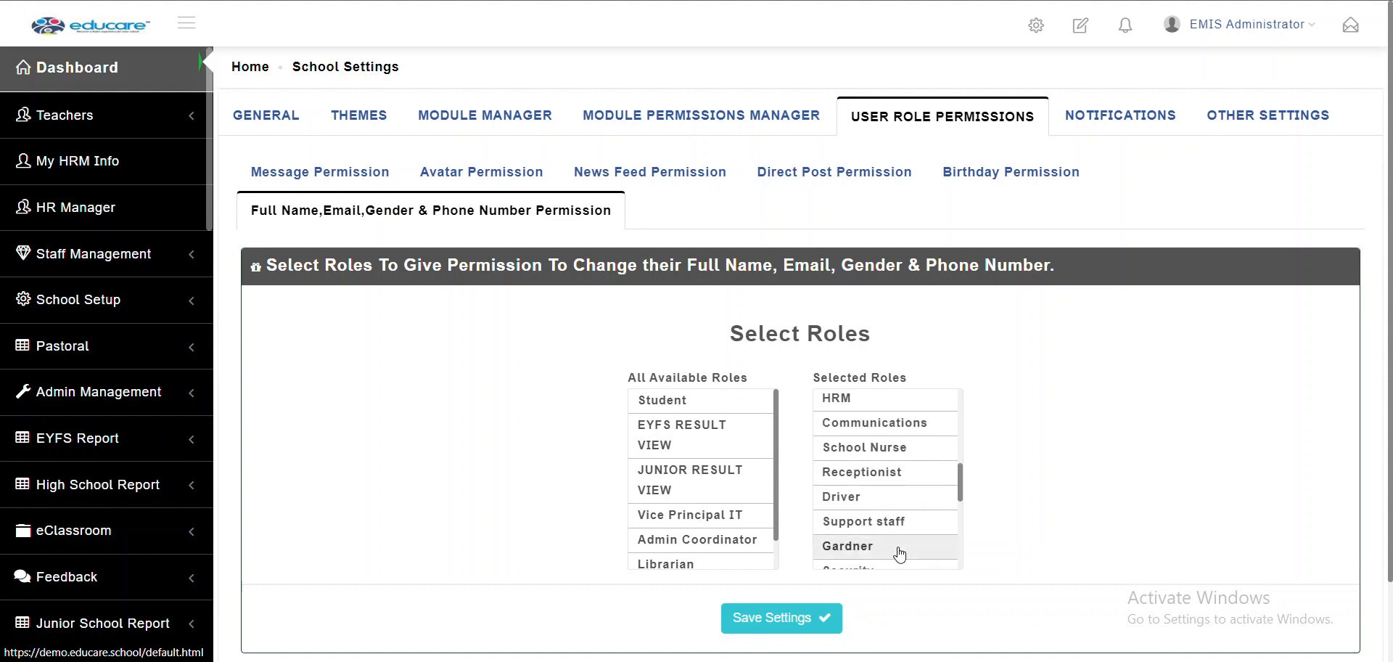
scroll(899, 553, "down", 5)
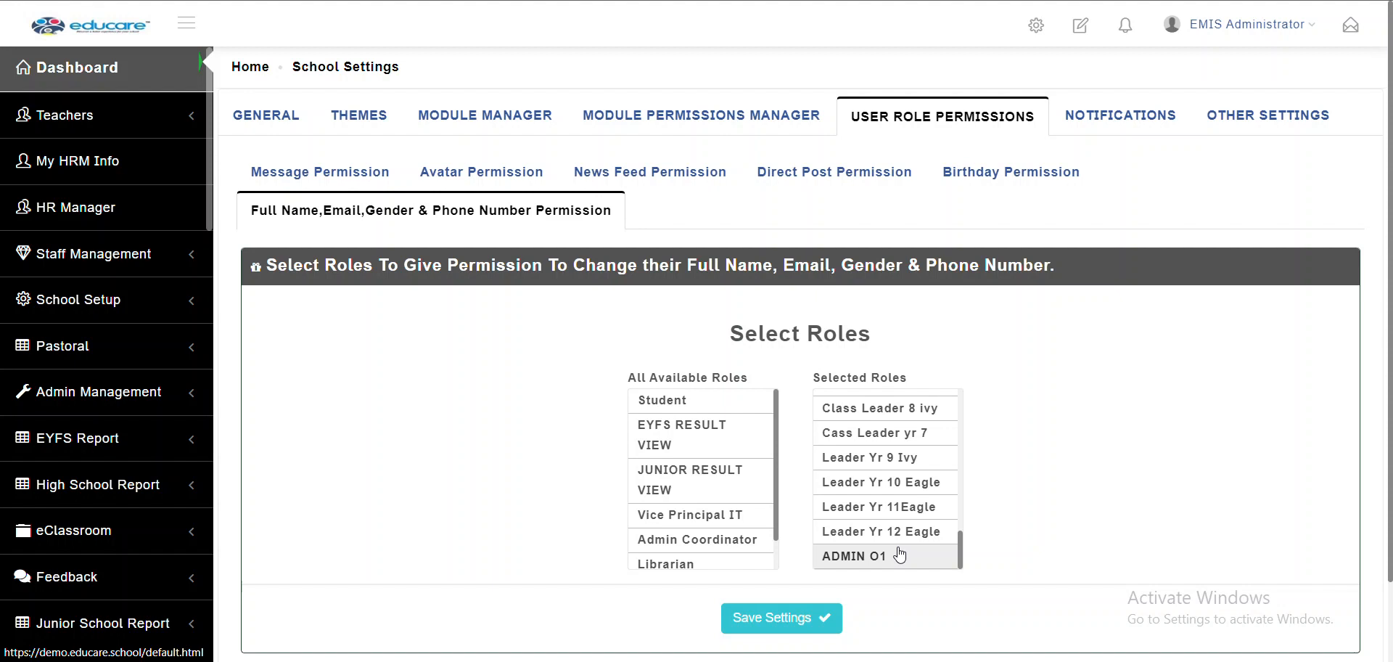
left_click(903, 0)
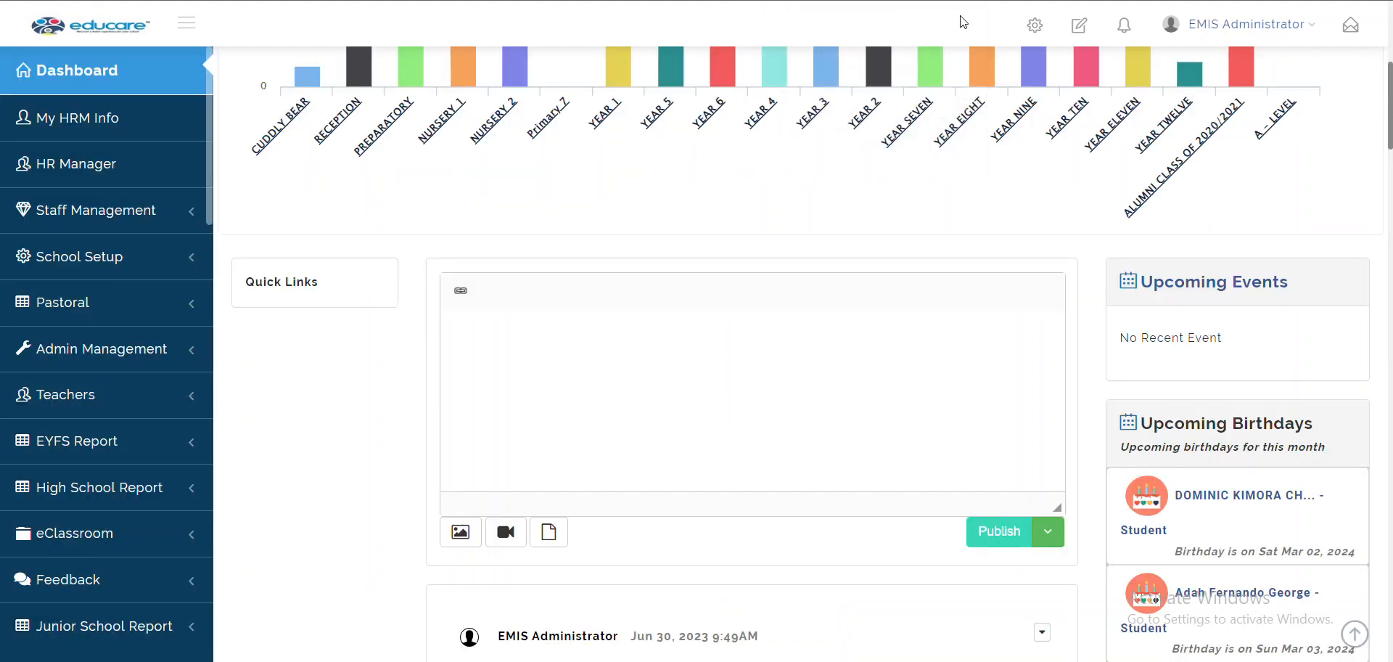
Open the EMIS Administrator's My Profile and inspect its Email and First Name fields
left_click(1255, 25)
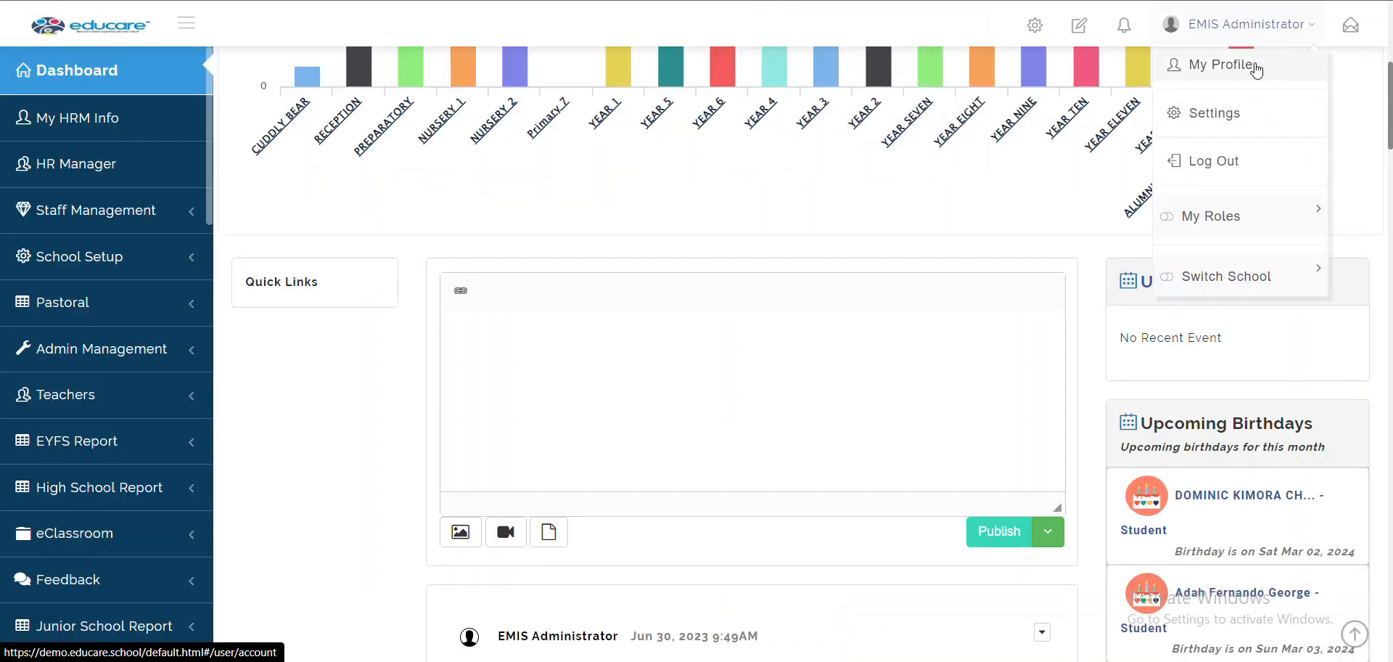
left_click(1256, 66)
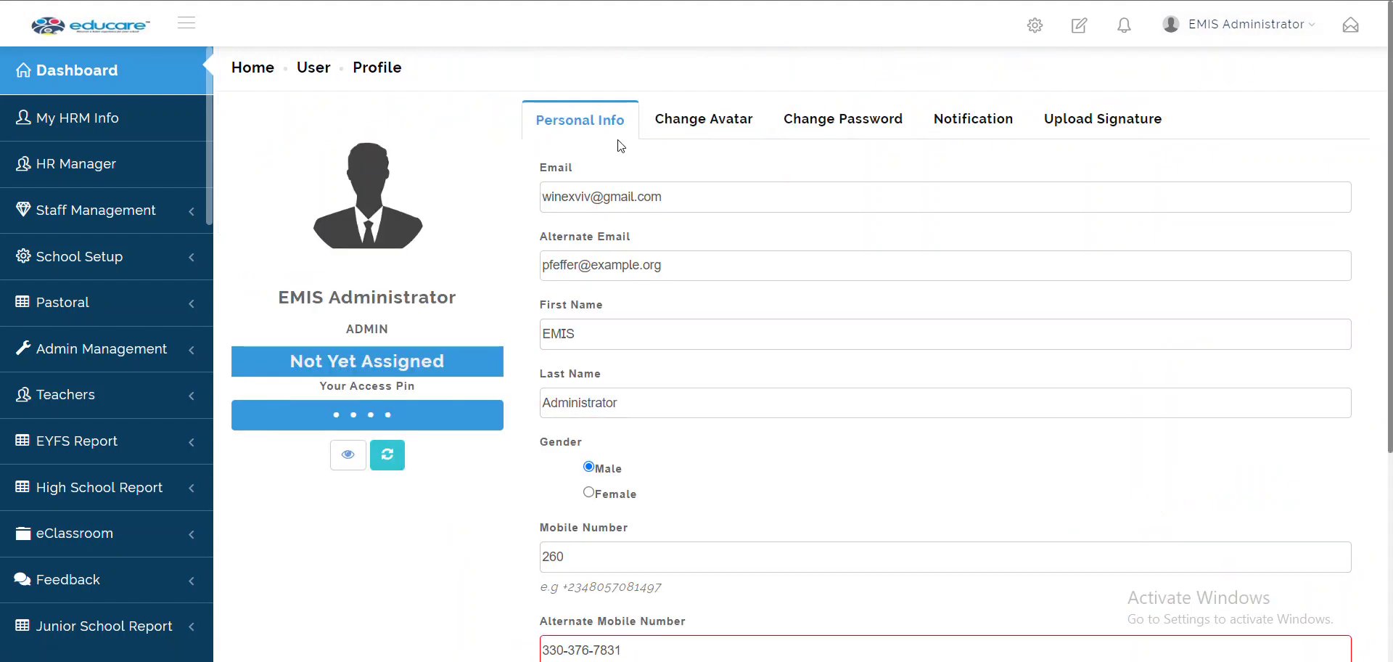
left_click(626, 202)
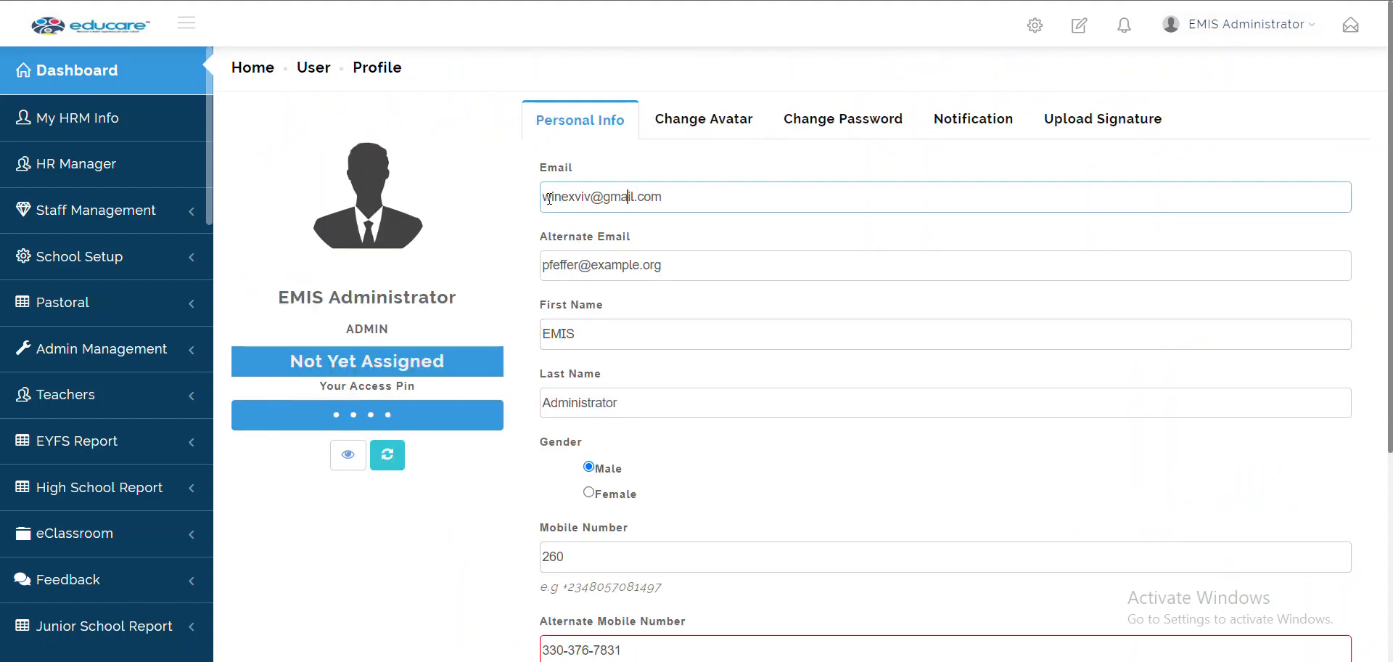
left_click(554, 333)
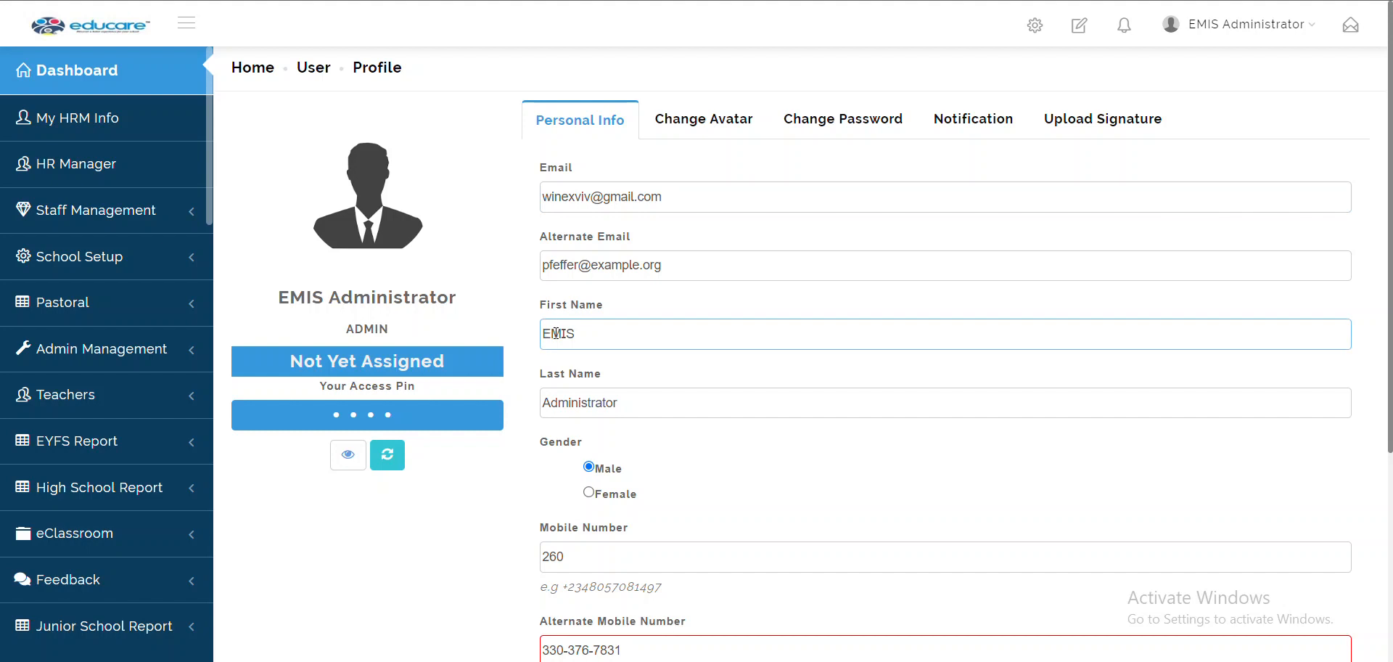
scroll(658, 582, "down", 2)
scroll(659, 582, "down", 2)
scroll(659, 582, "up", 3)
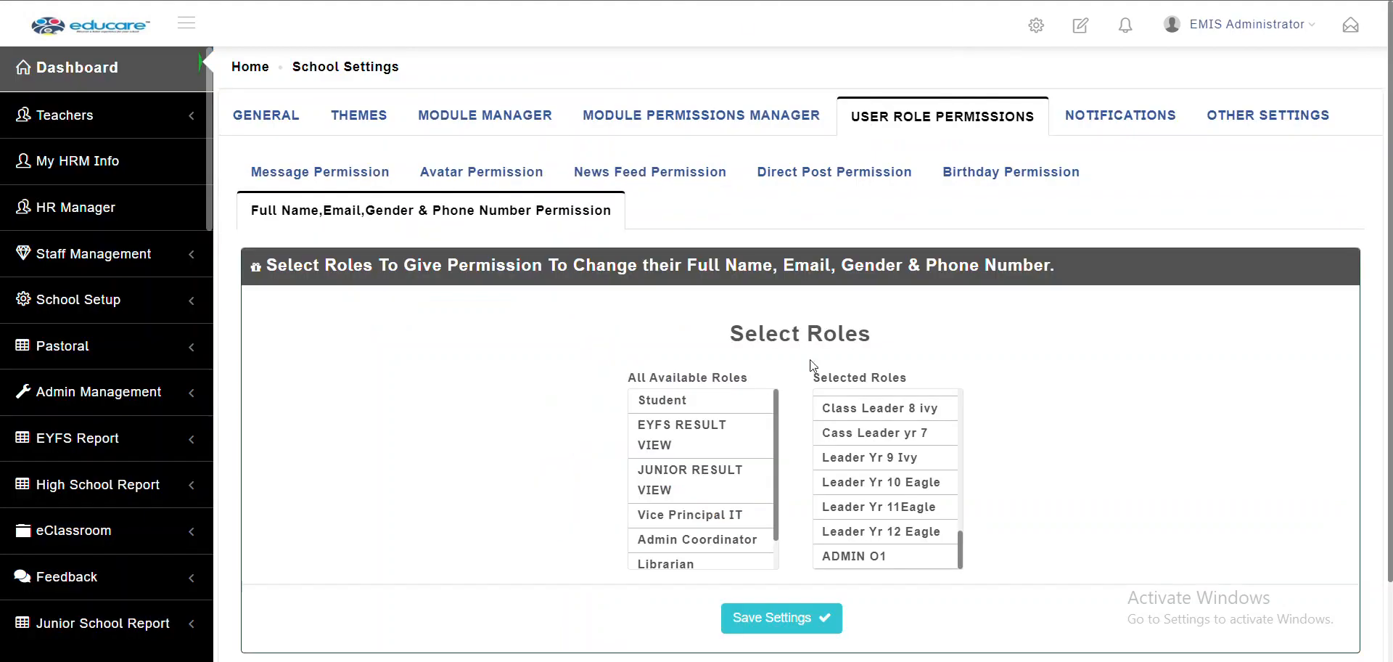
scroll(860, 477, "up", 5)
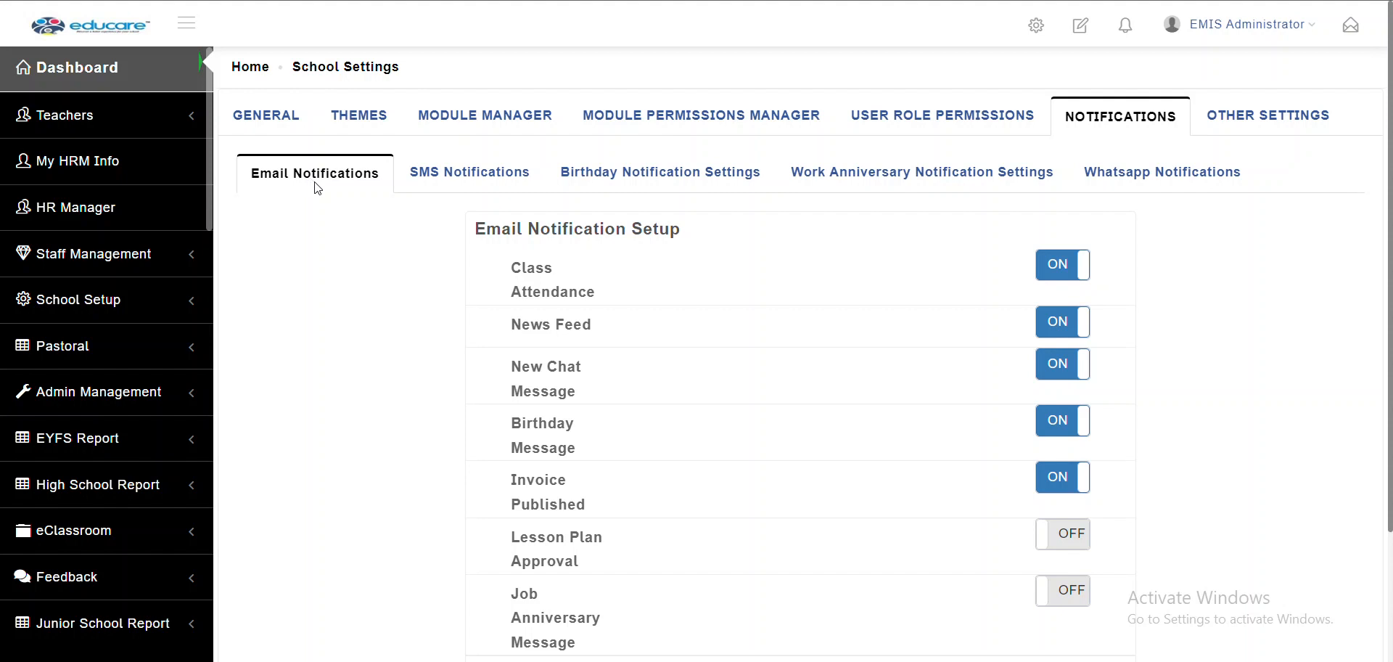
In the GENERAL school settings, switch Email Notification off and back on
scroll(373, 292, "down", 1)
scroll(374, 292, "up", 1)
scroll(1054, 428, "down", 3)
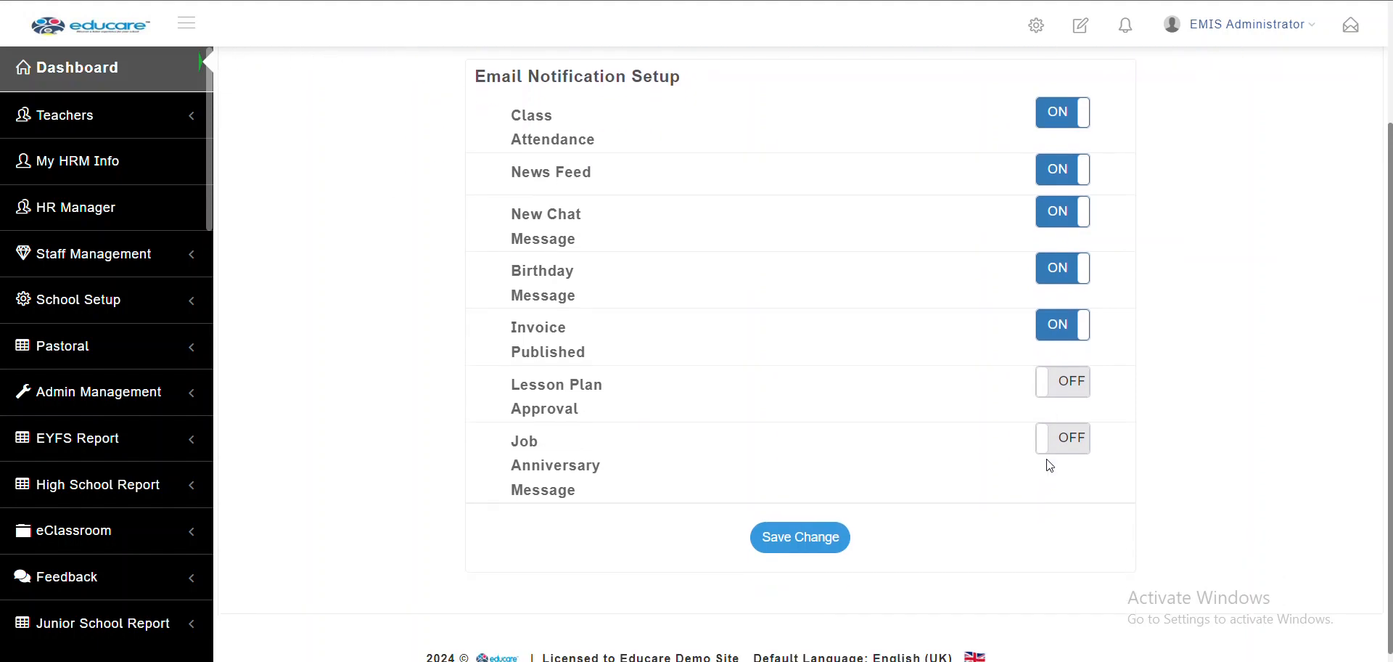
scroll(1050, 465, "up", 3)
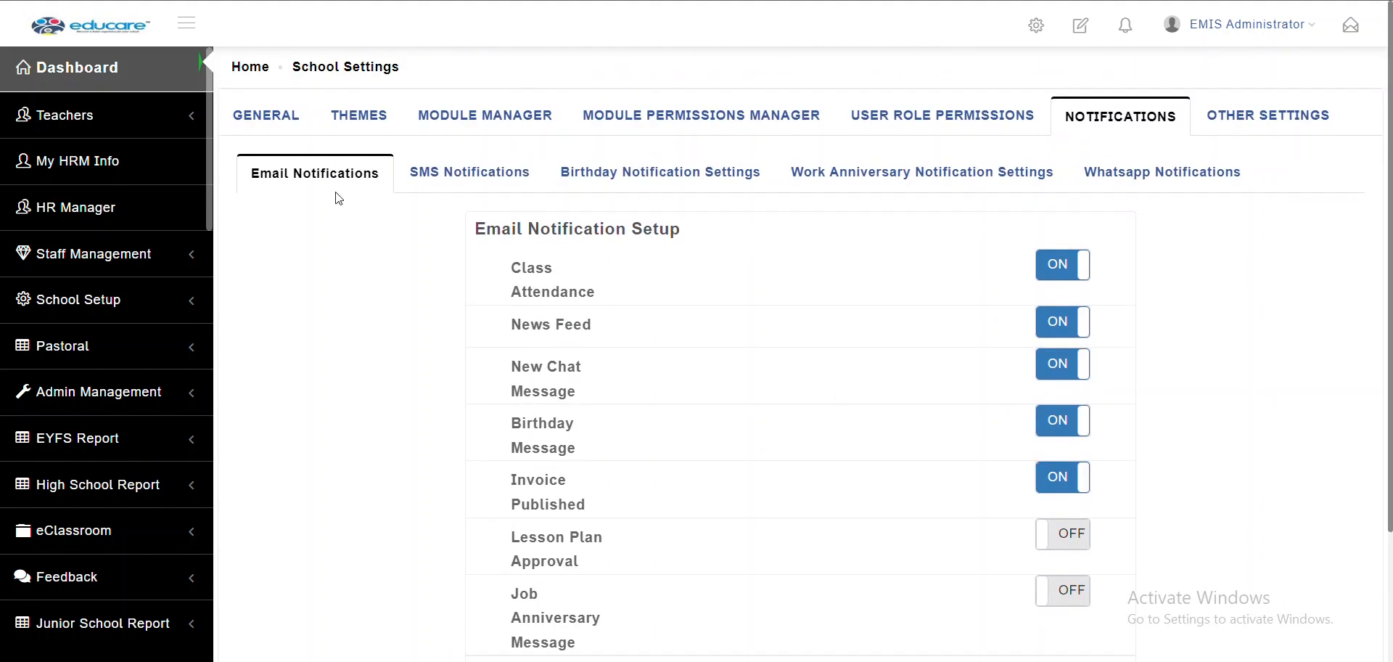
left_click(290, 127)
scroll(346, 418, "down", 12)
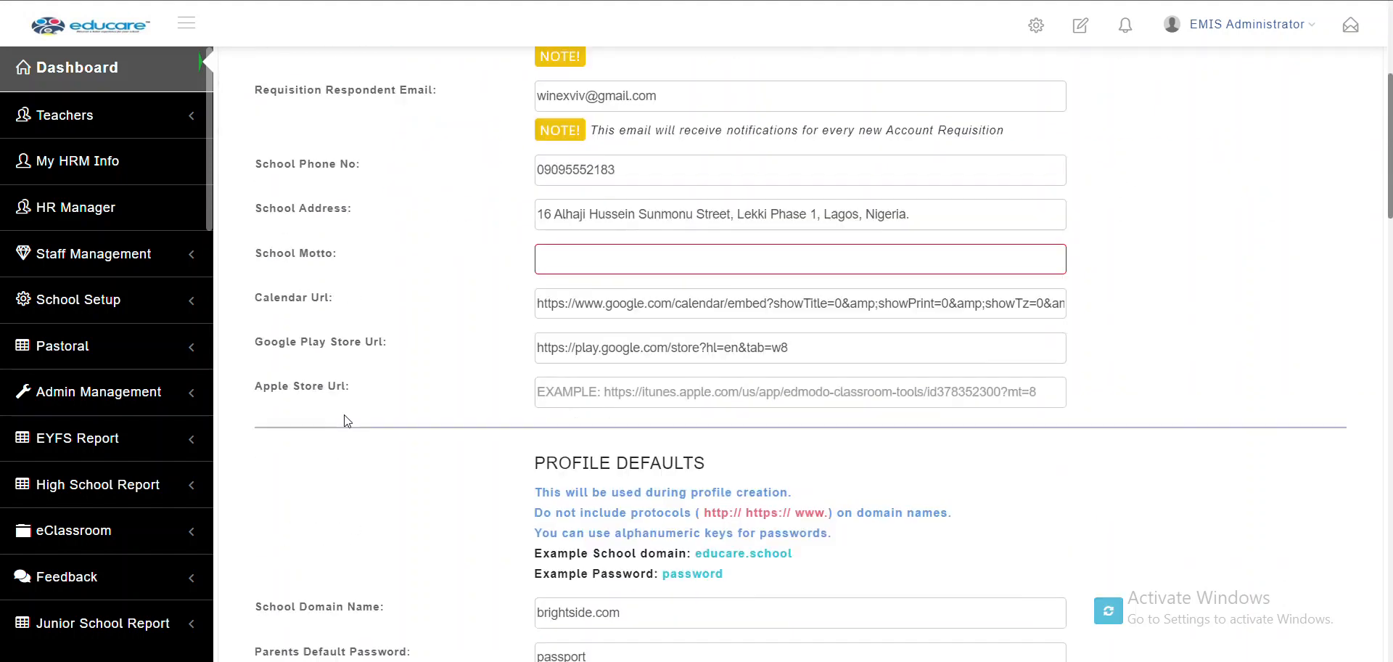
scroll(347, 417, "down", 3)
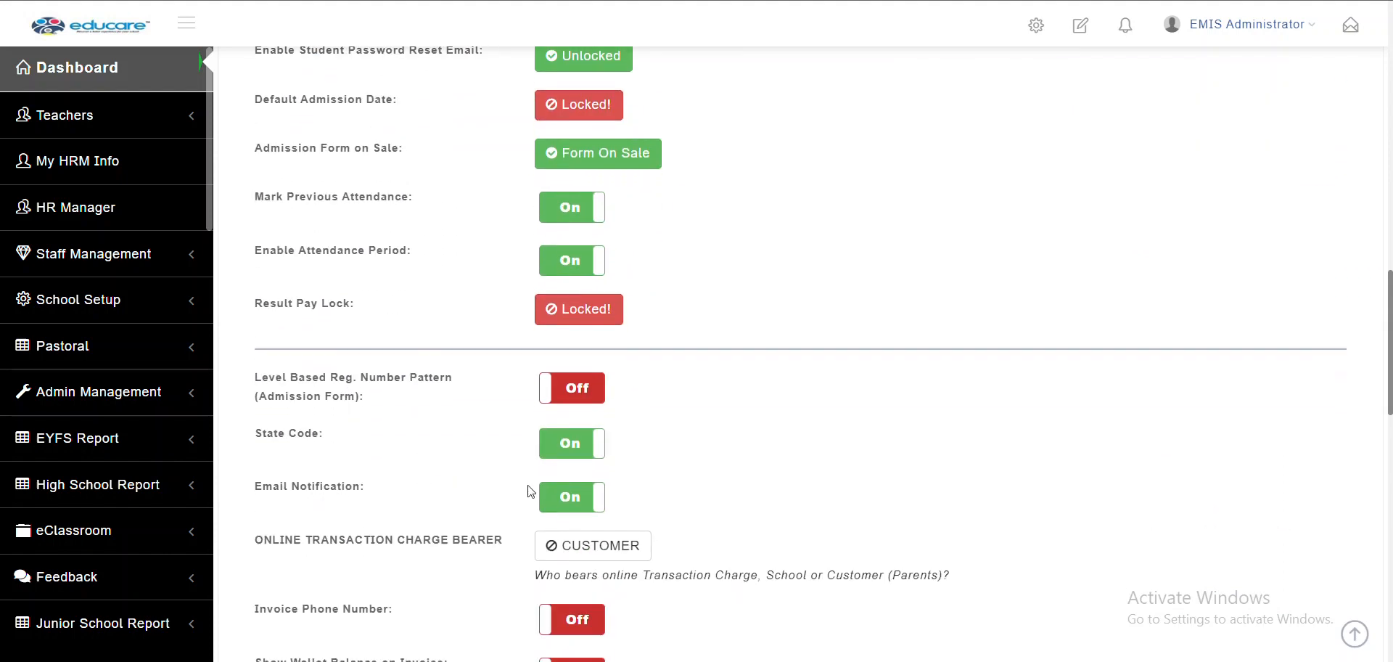
left_click(565, 506)
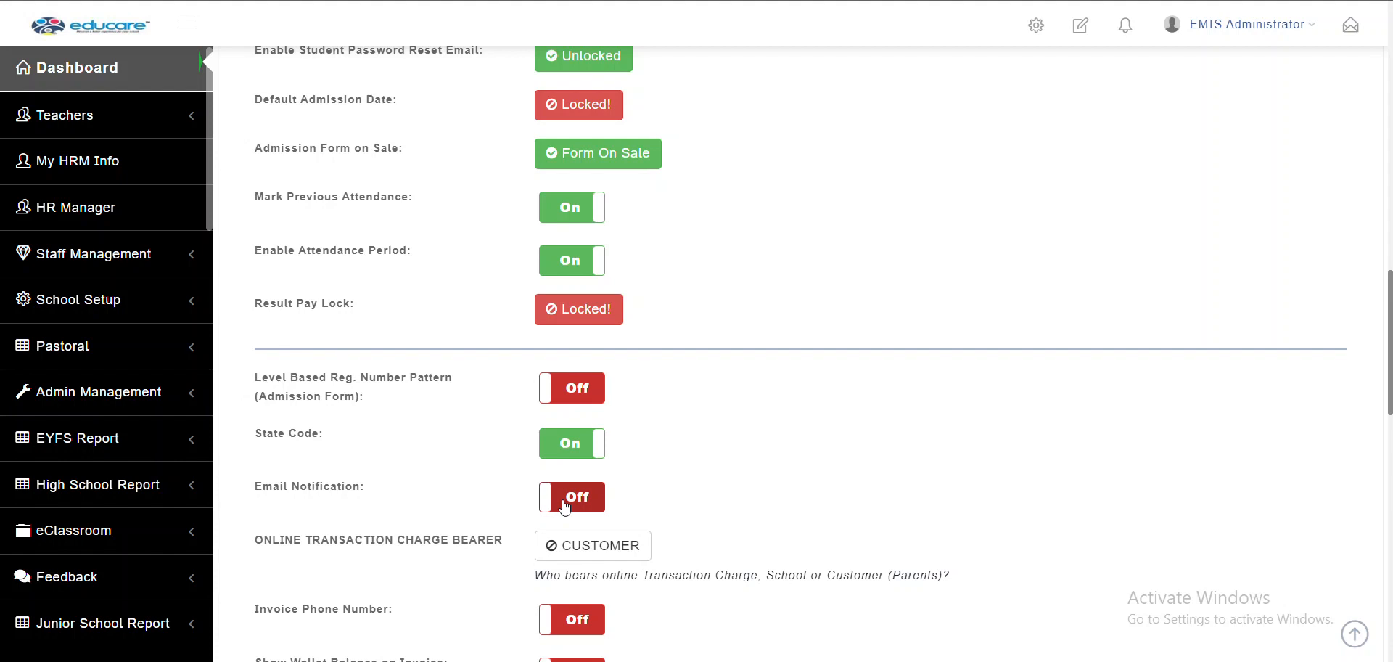
left_click(566, 501)
Switch off Class Attendance email notifications, then bring up the SMS Notifications settings
scroll(565, 502, "up", 10)
scroll(564, 500, "up", 5)
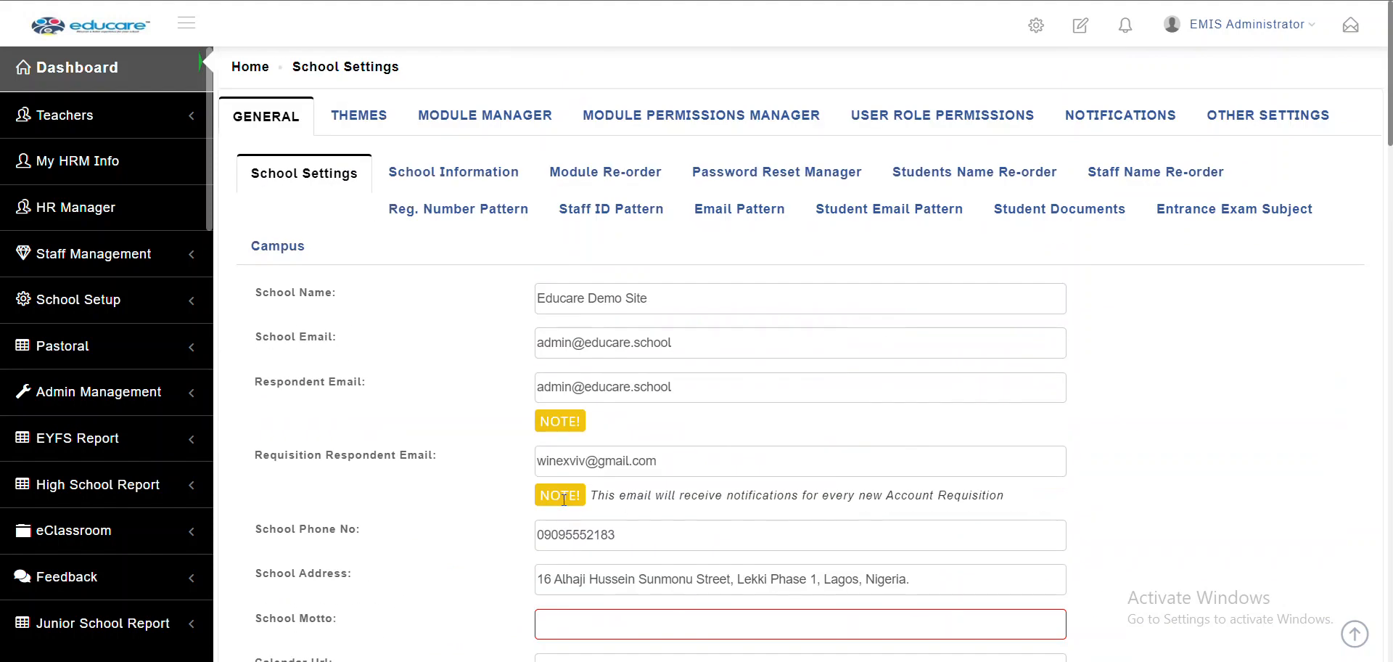
left_click(1152, 125)
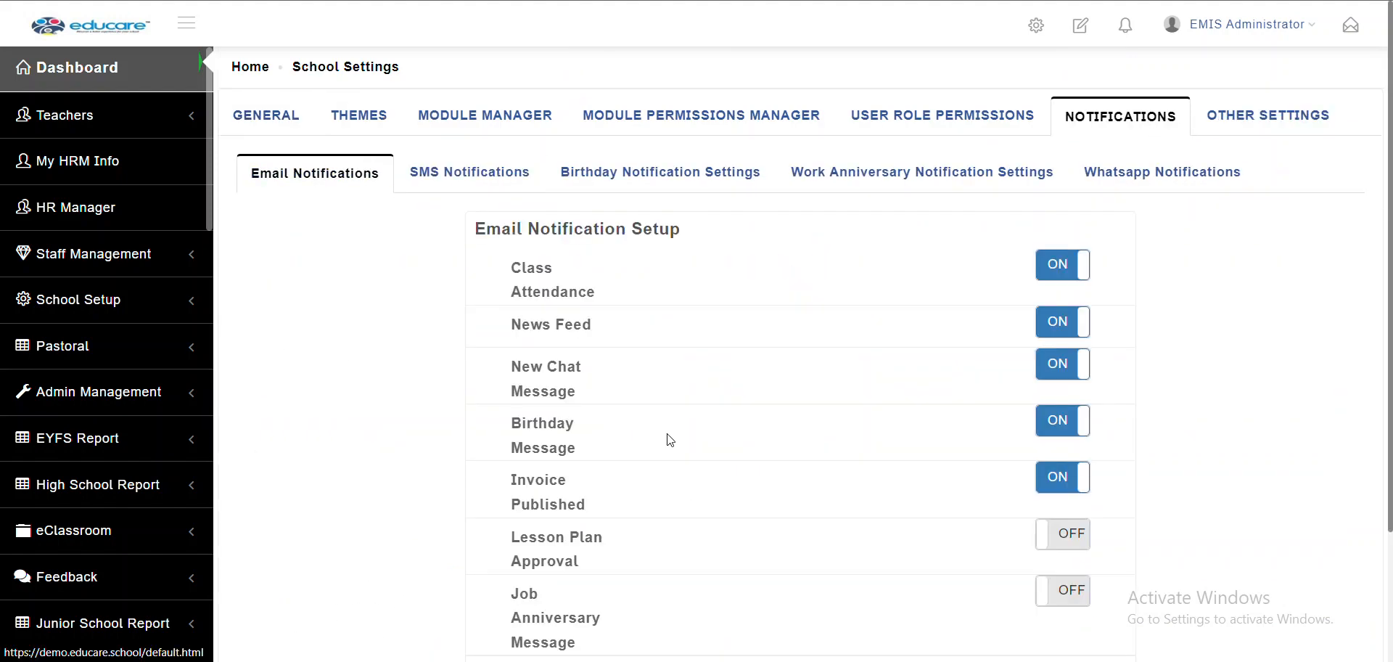
scroll(668, 439, "down", 1)
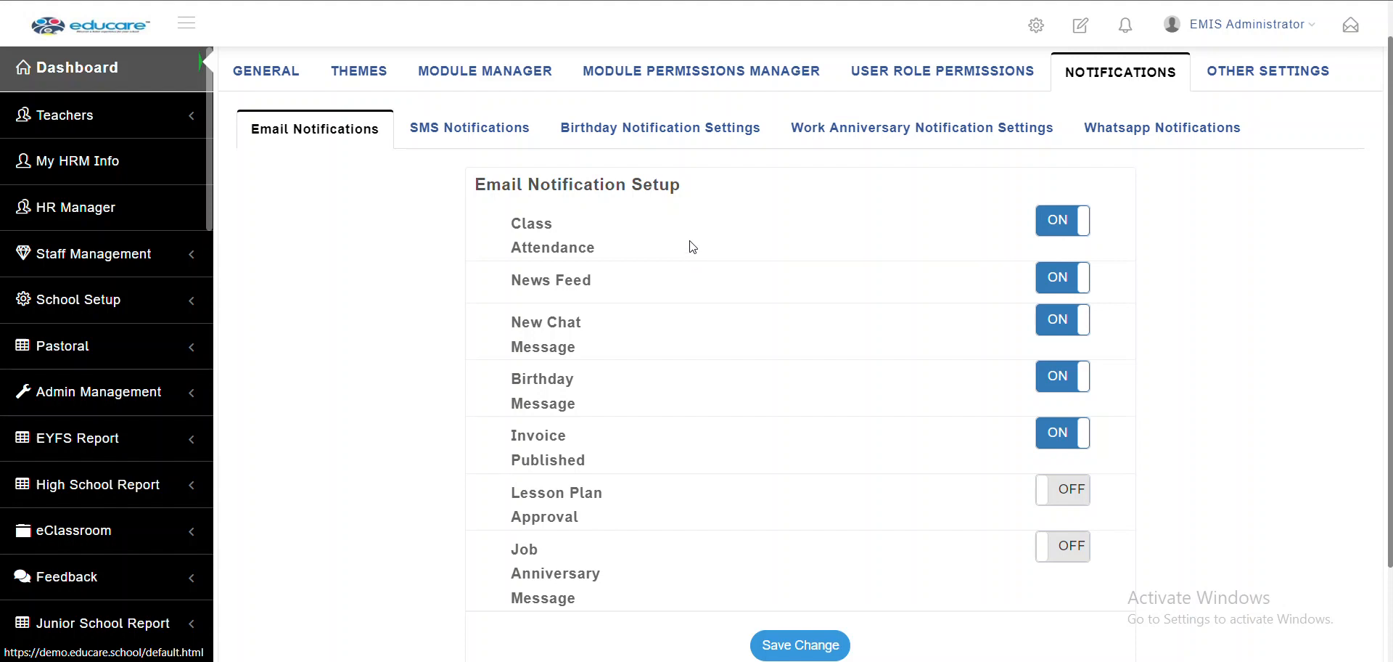
left_click(1048, 234)
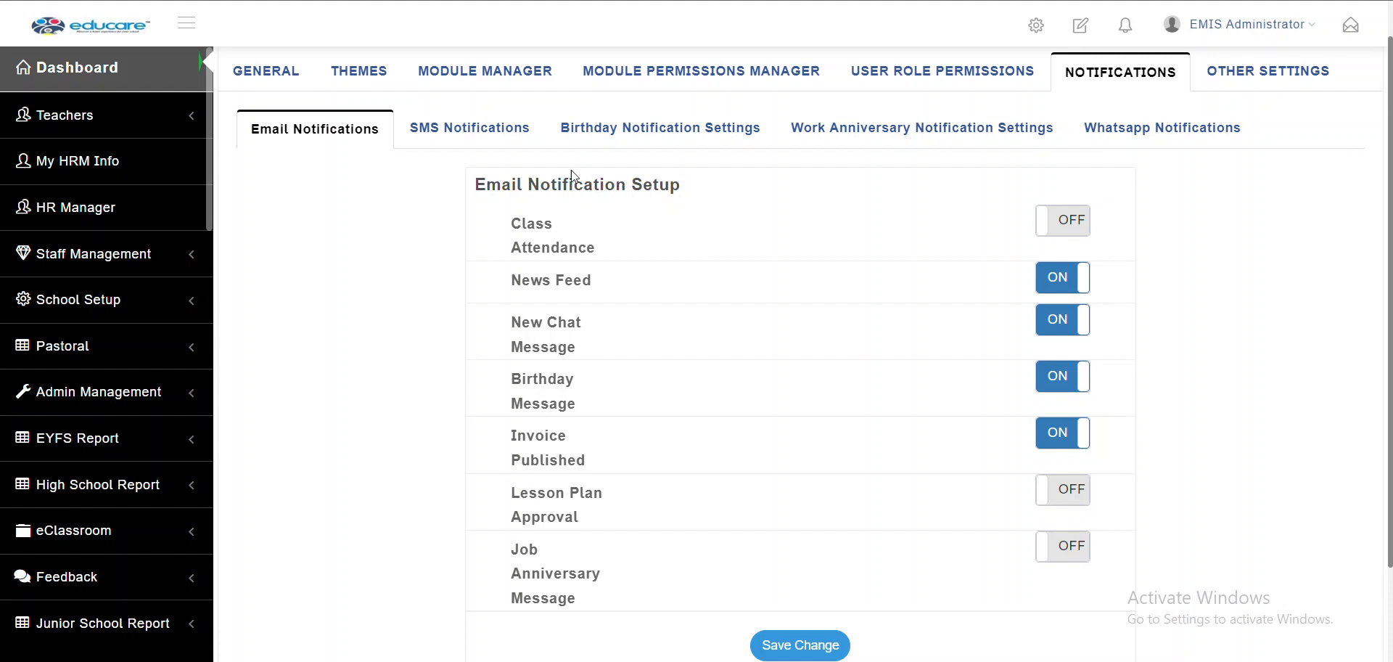
left_click(468, 130)
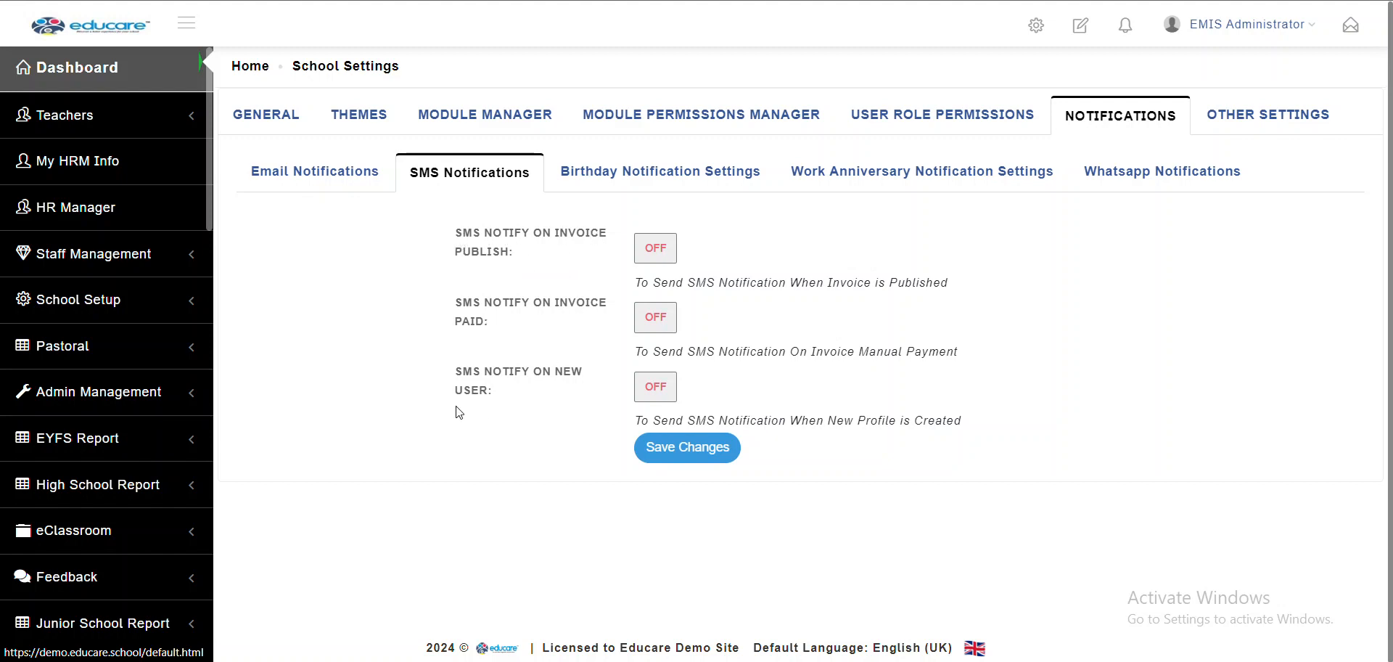
Toggle SMS Notify on New User on and back off, then go to Birthday Notification Settings
left_click(658, 396)
left_click(658, 397)
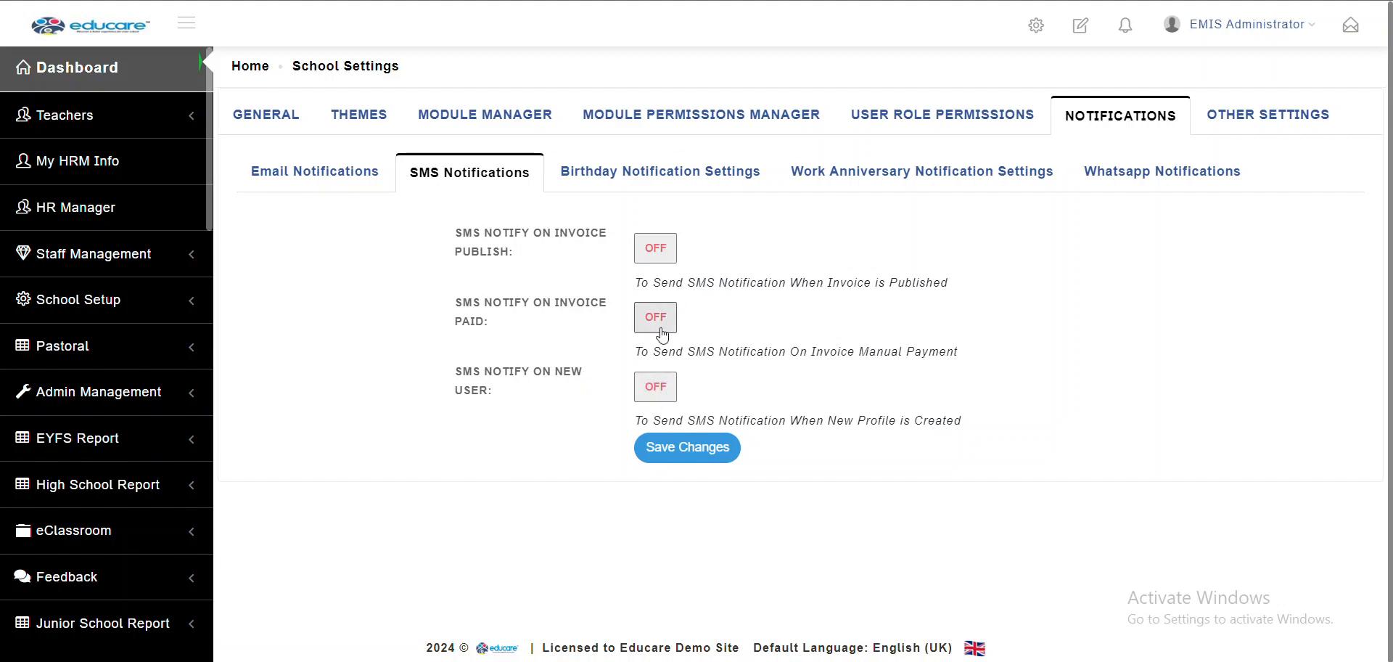
left_click(696, 173)
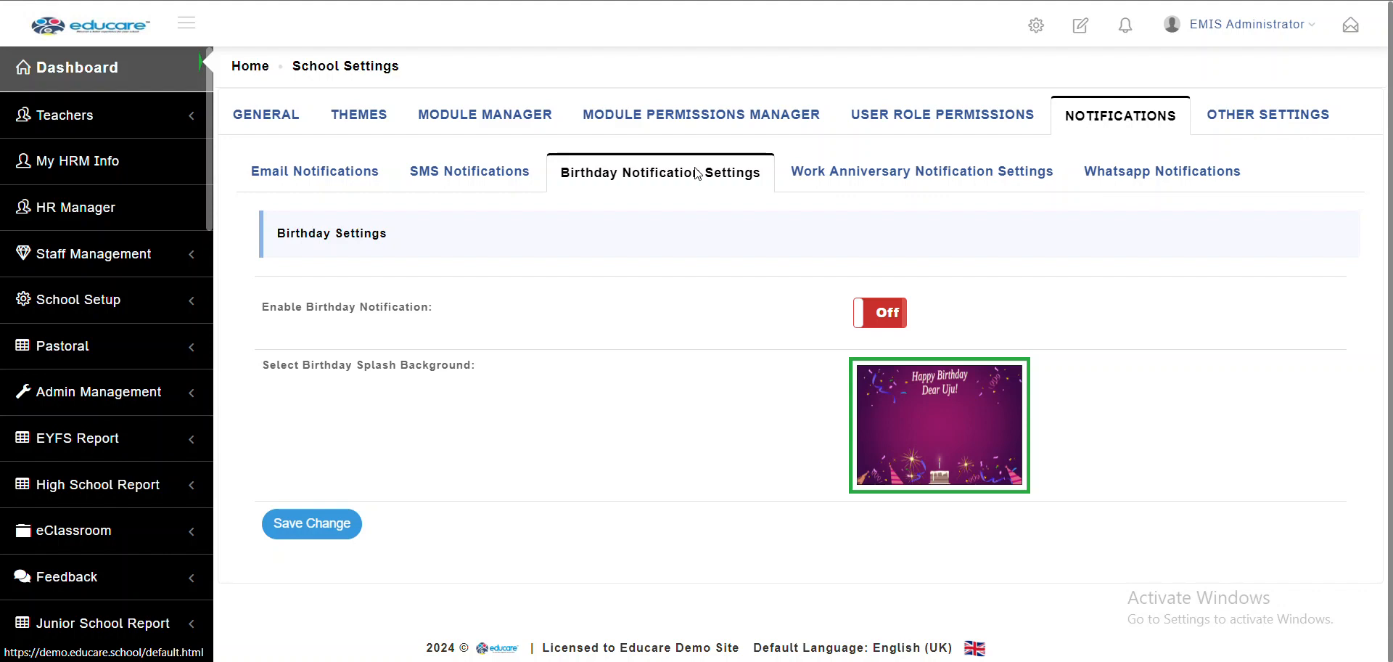
Enable birthday notifications and leave SMS Notify on Birthday switched off
left_click(880, 311)
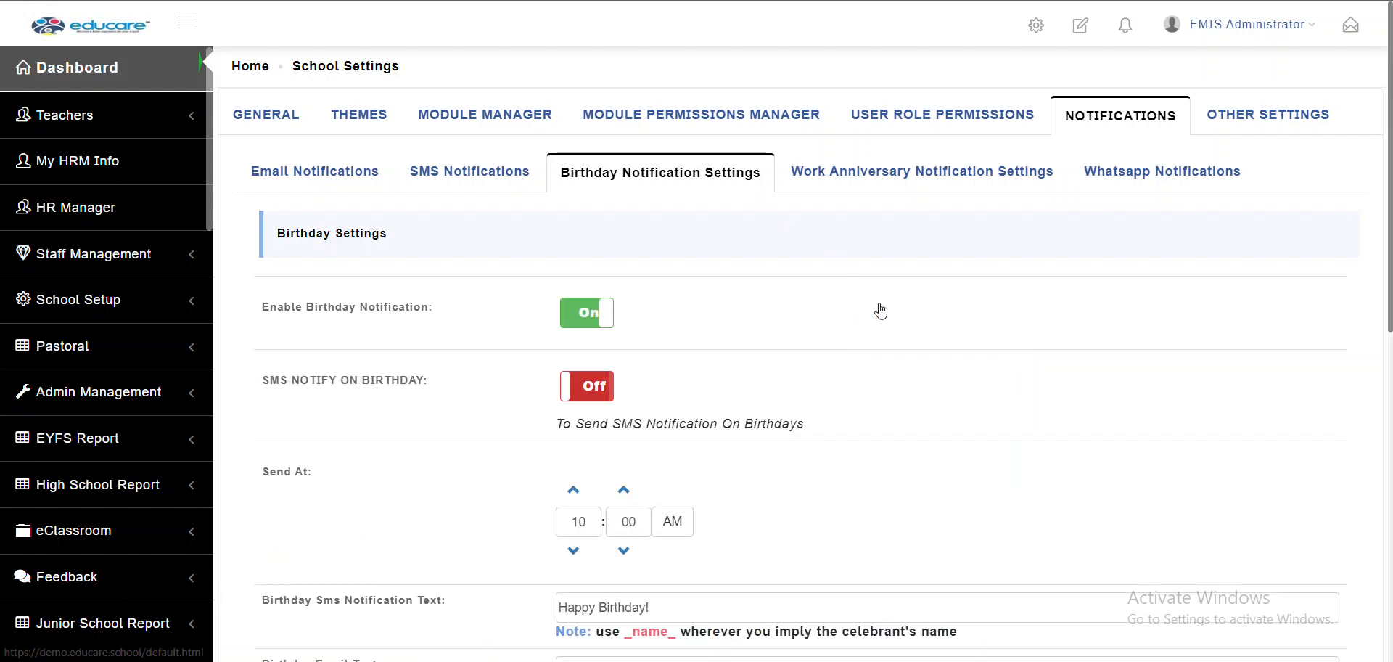
scroll(880, 311, "down", 1)
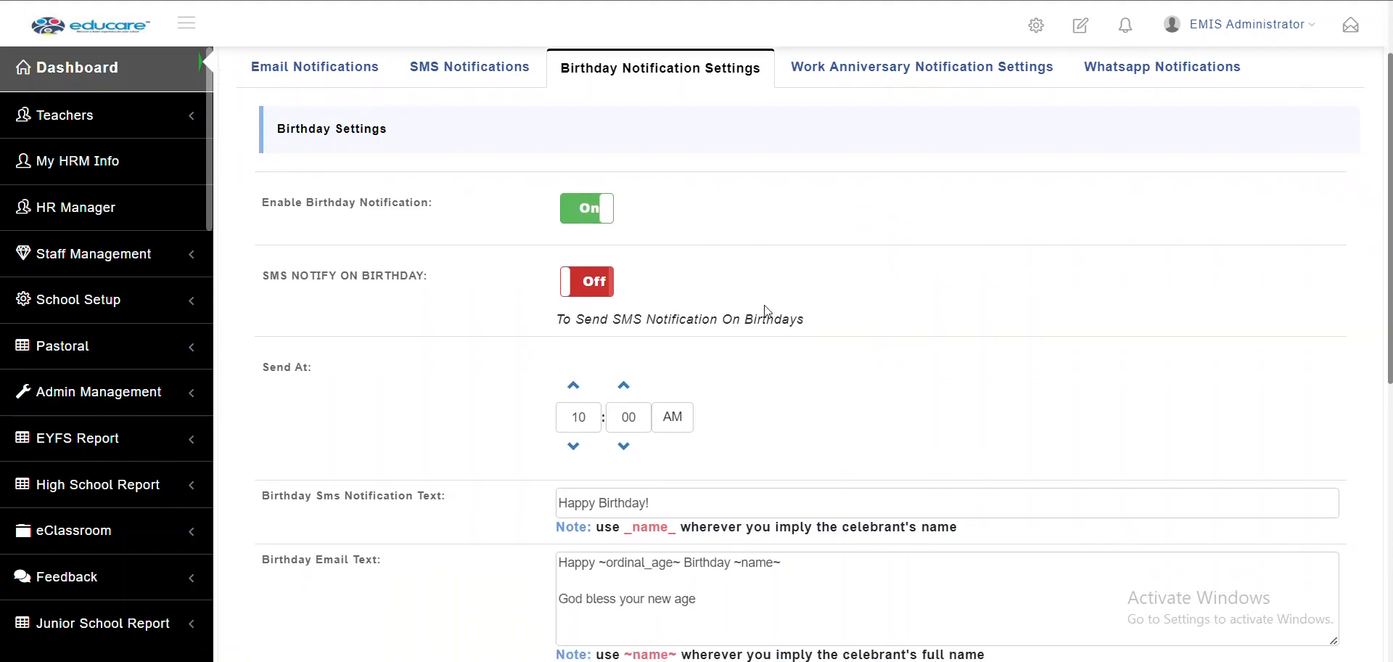
left_click(595, 290)
left_click(595, 290)
left_click(595, 290)
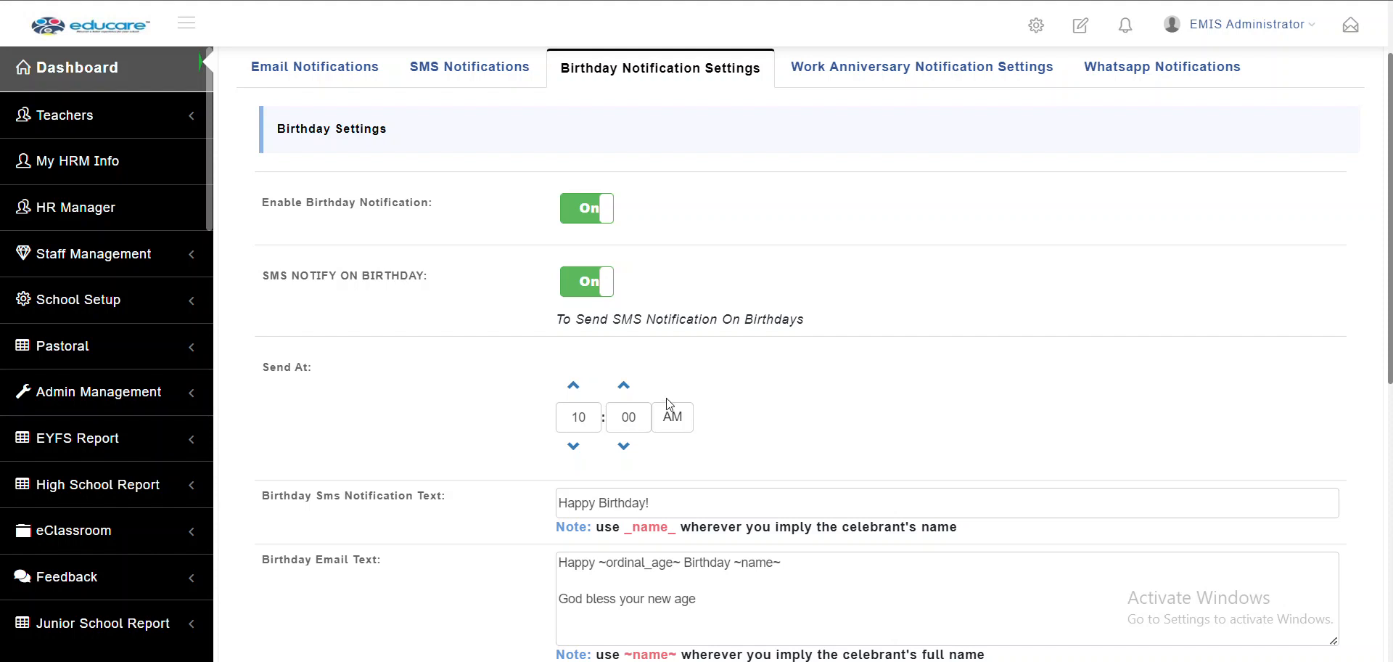
scroll(423, 453, "down", 2)
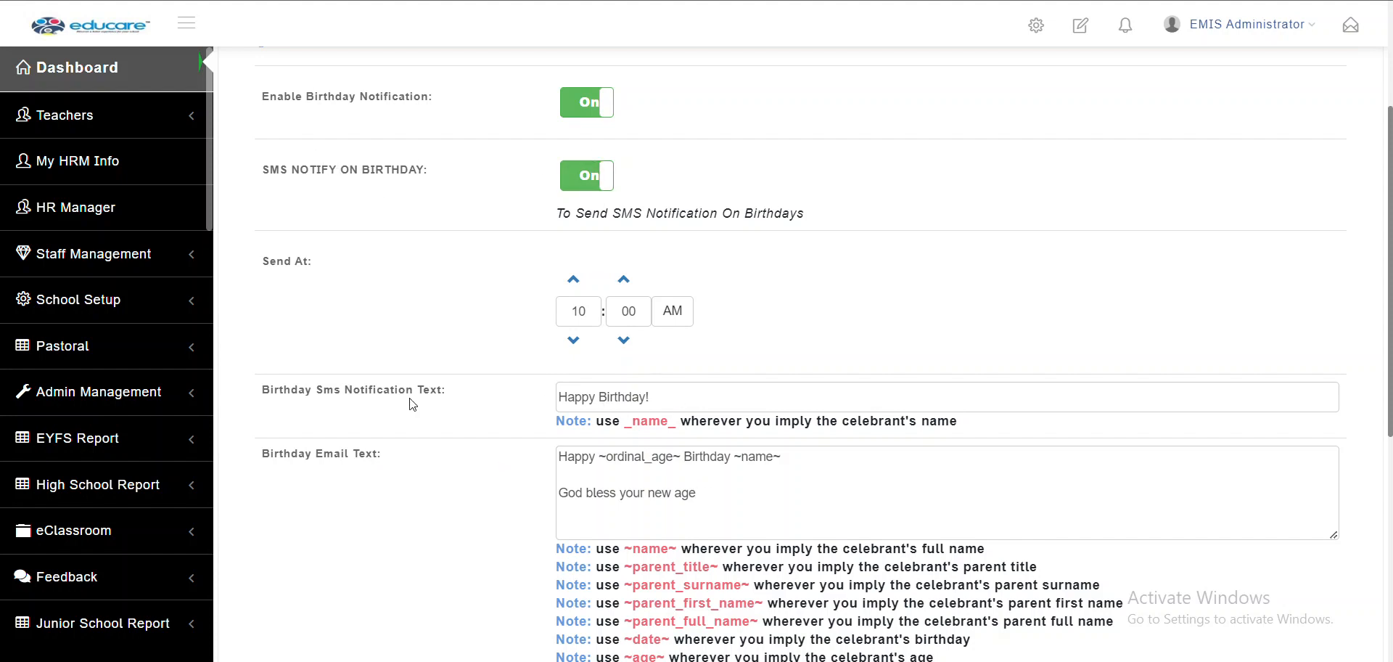
left_click(607, 178)
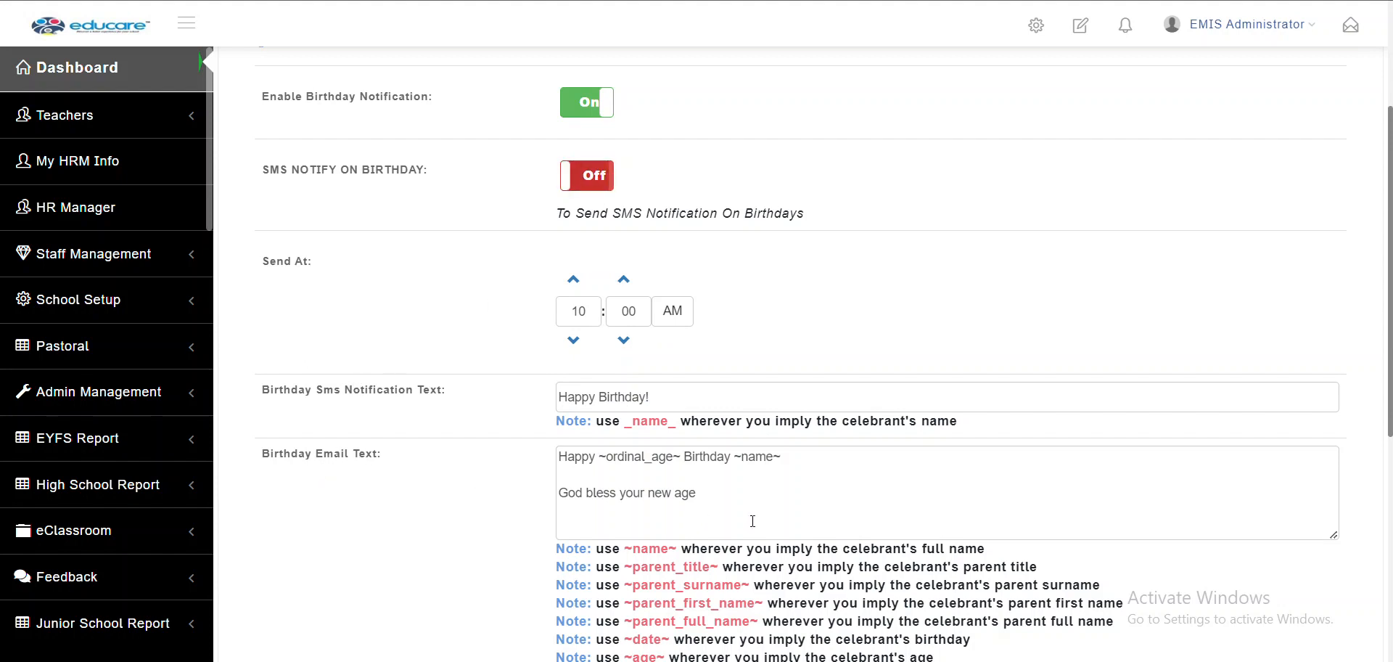
Review the remaining birthday options and save the settings with send time 10:00 AM
left_click_drag(752, 522, 543, 454)
scroll(634, 444, "down", 2)
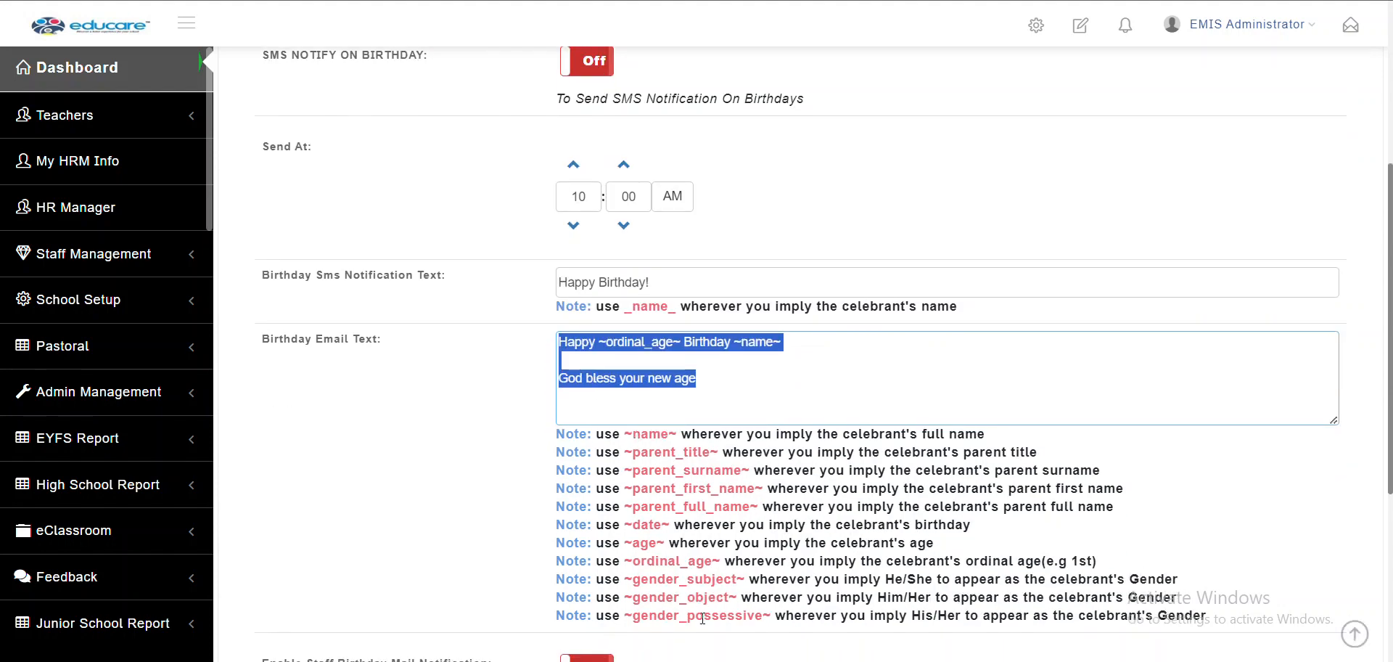
scroll(703, 618, "down", 4)
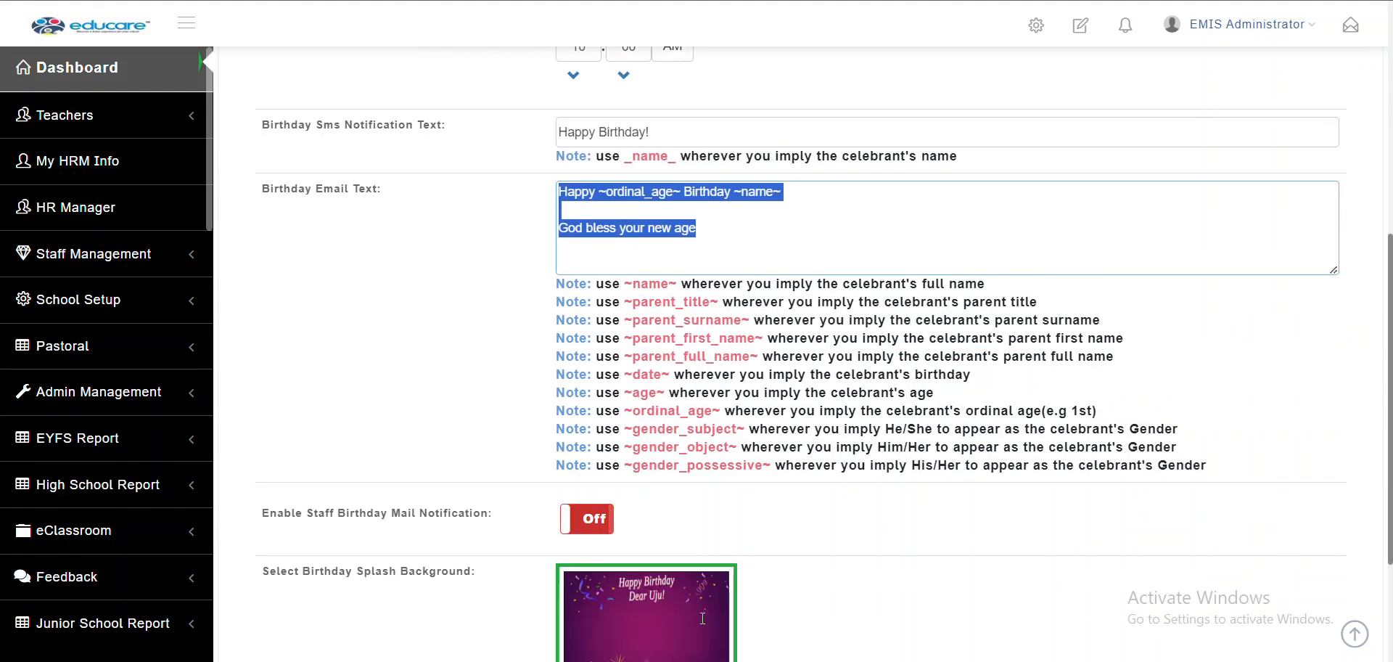
scroll(711, 566, "up", 1)
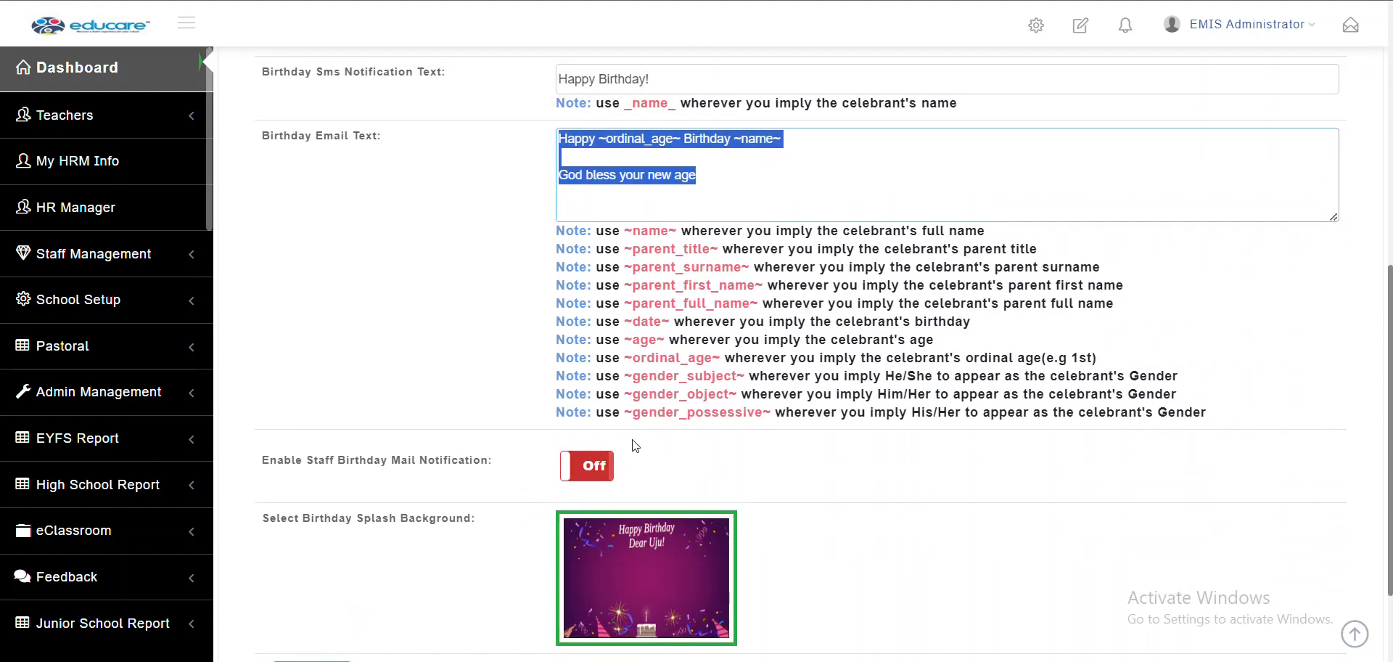
scroll(424, 476, "down", 1)
scroll(424, 477, "down", 1)
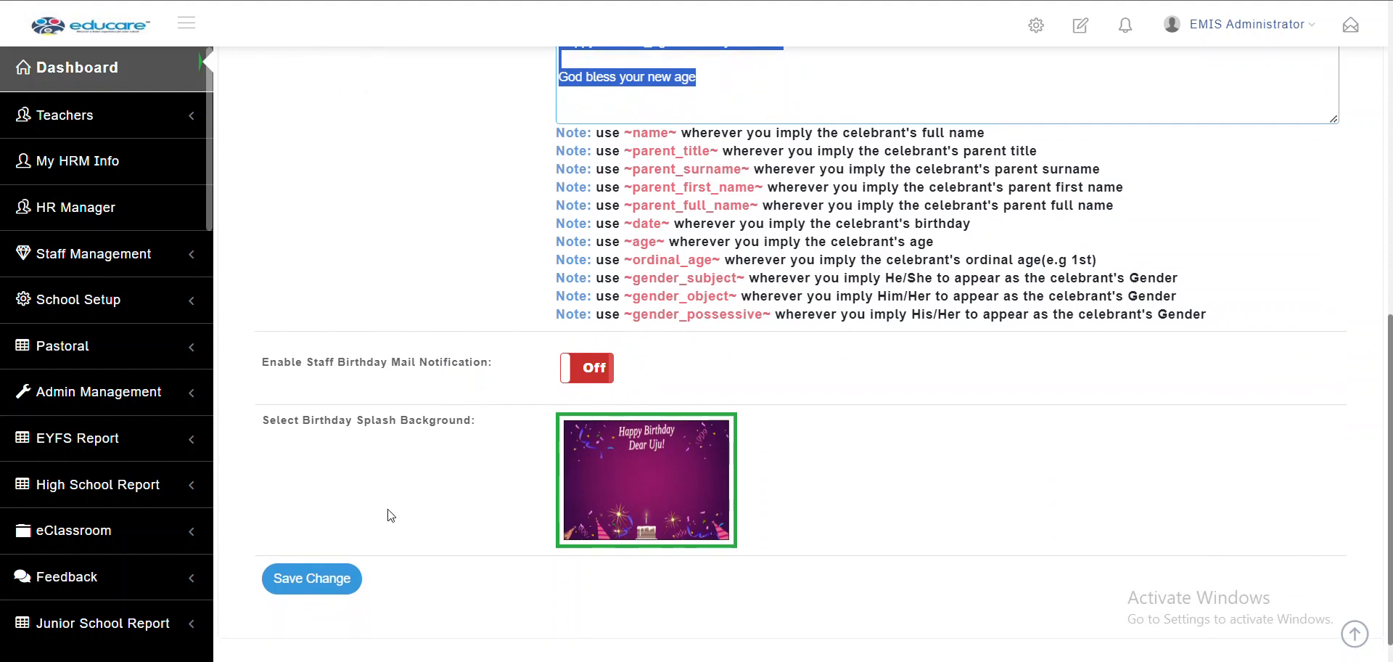
left_click(304, 596)
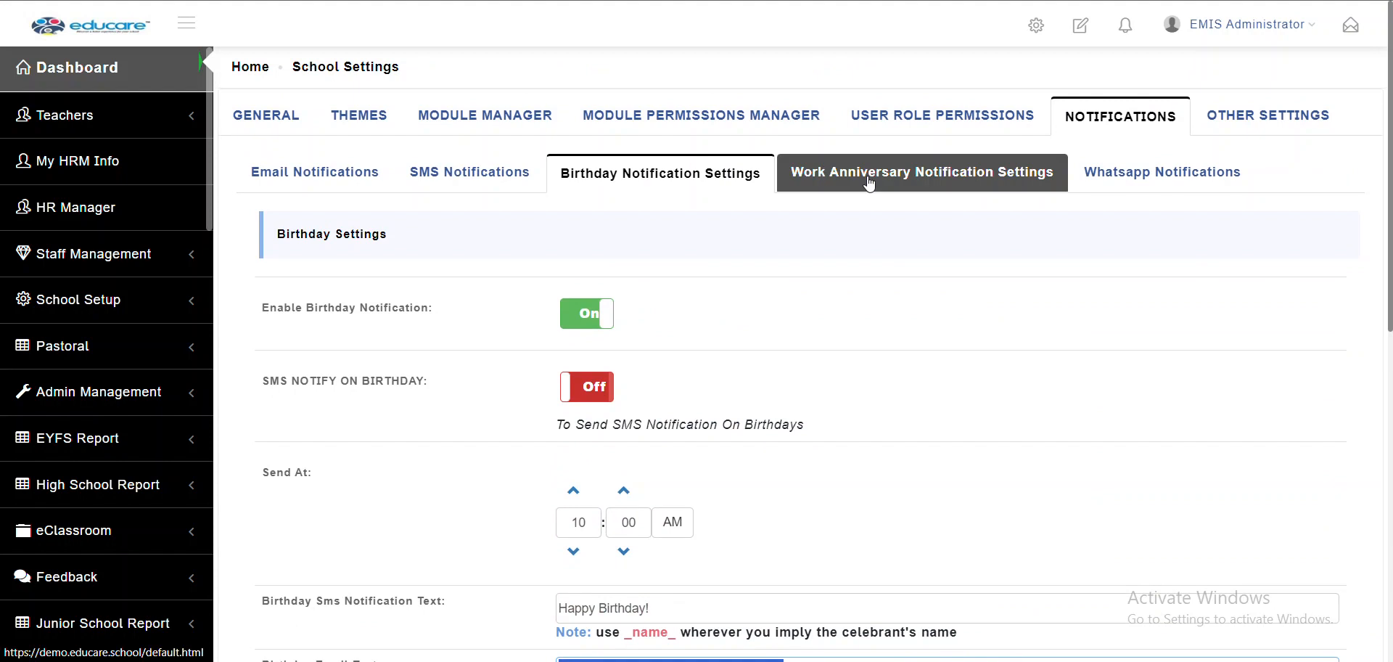
Enable Work Anniversary notifications and look over the SMS, send-time and message options
left_click(869, 183)
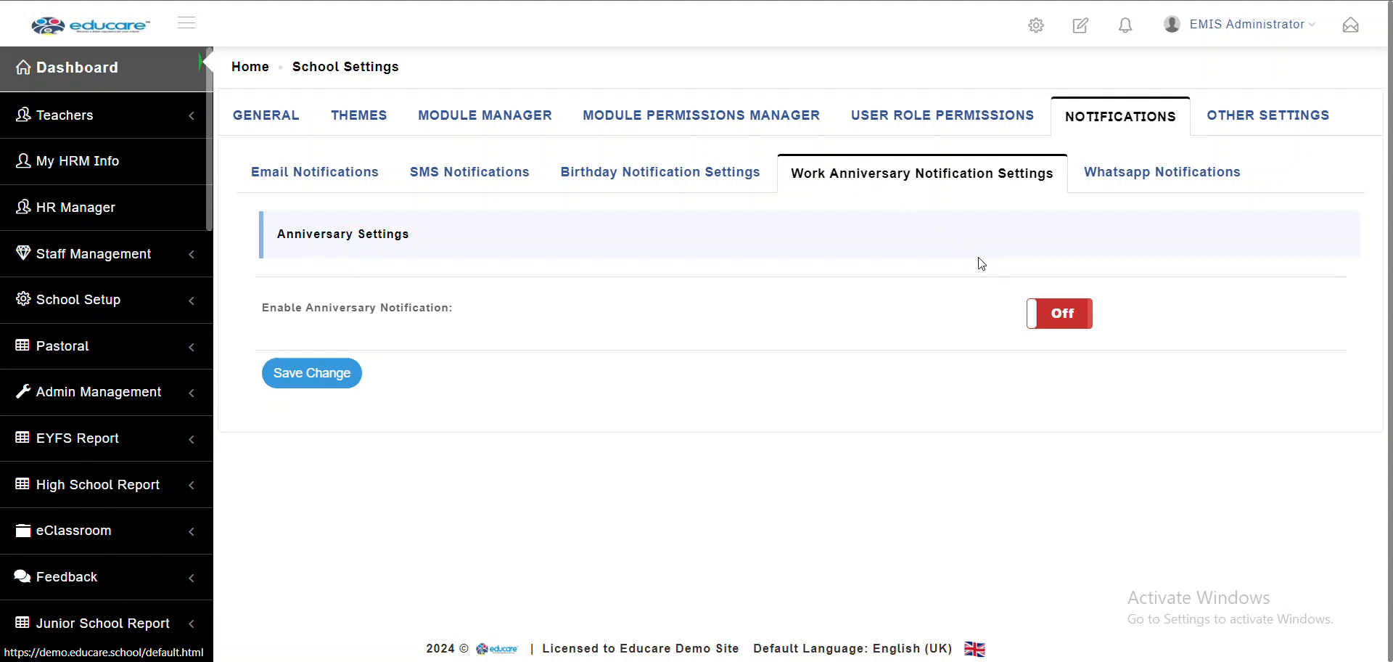
left_click(1063, 321)
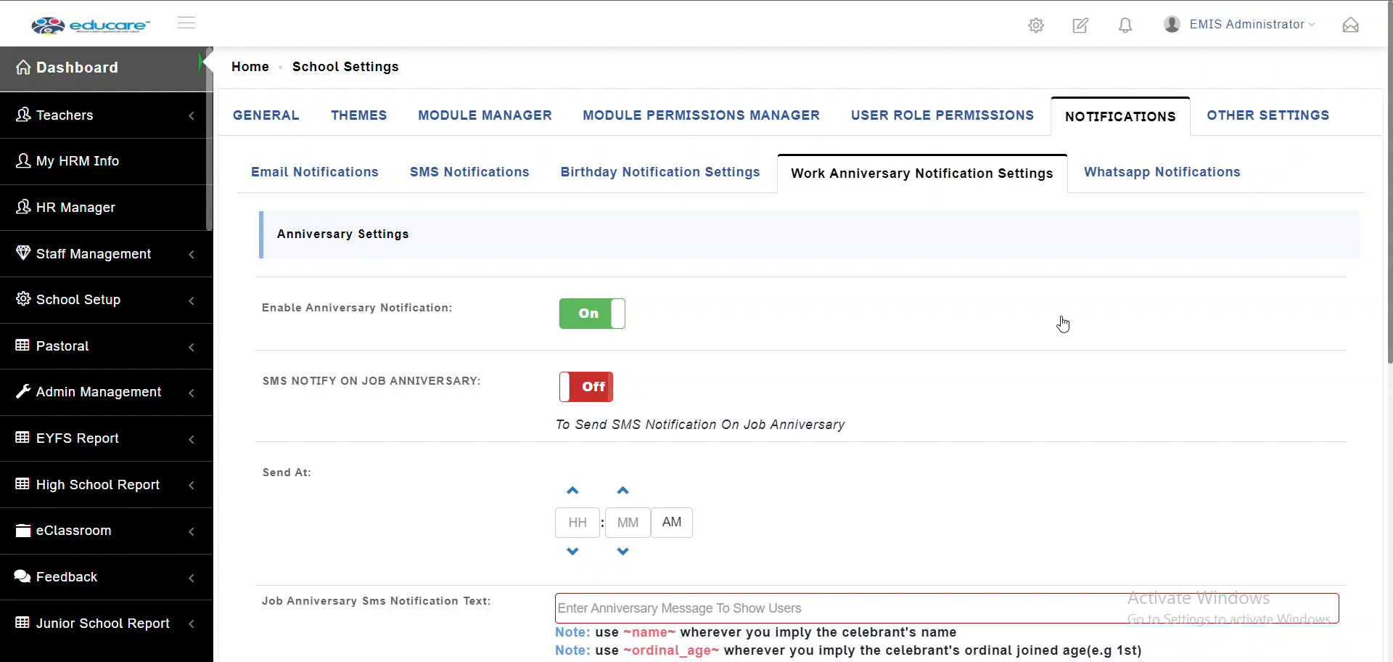
scroll(1056, 338, "down", 4)
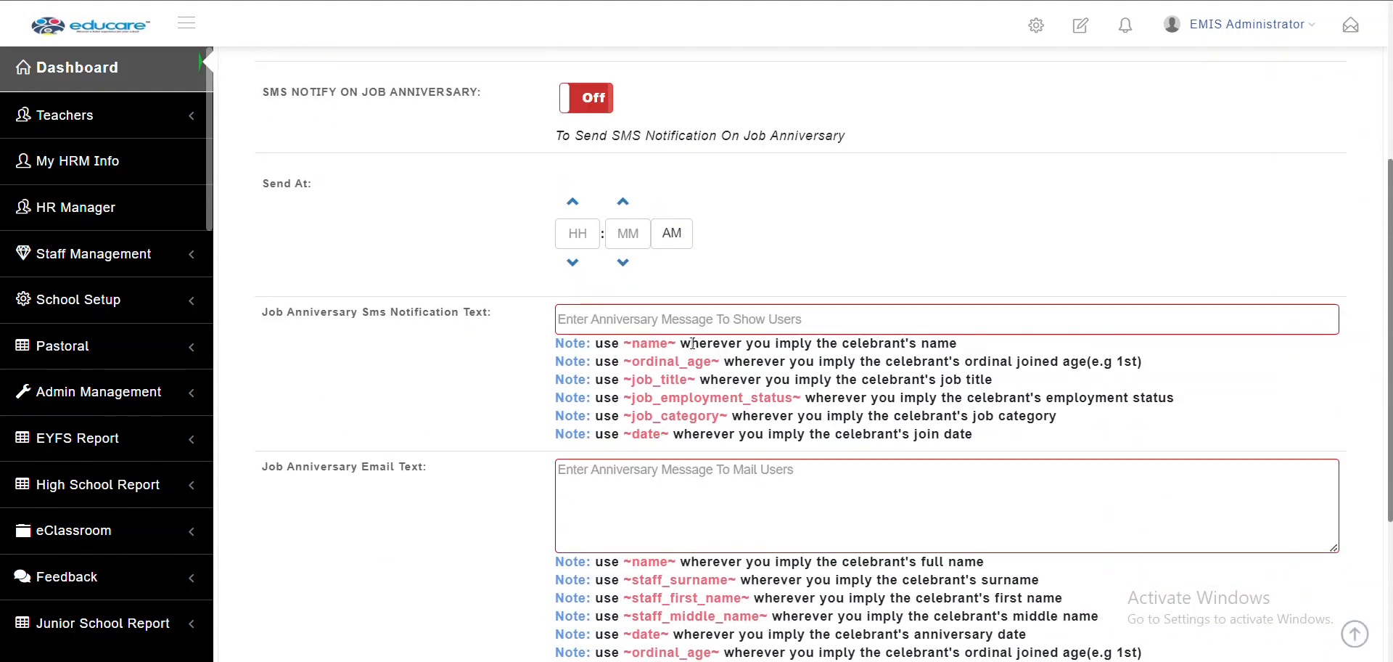
scroll(703, 293, "down", 2)
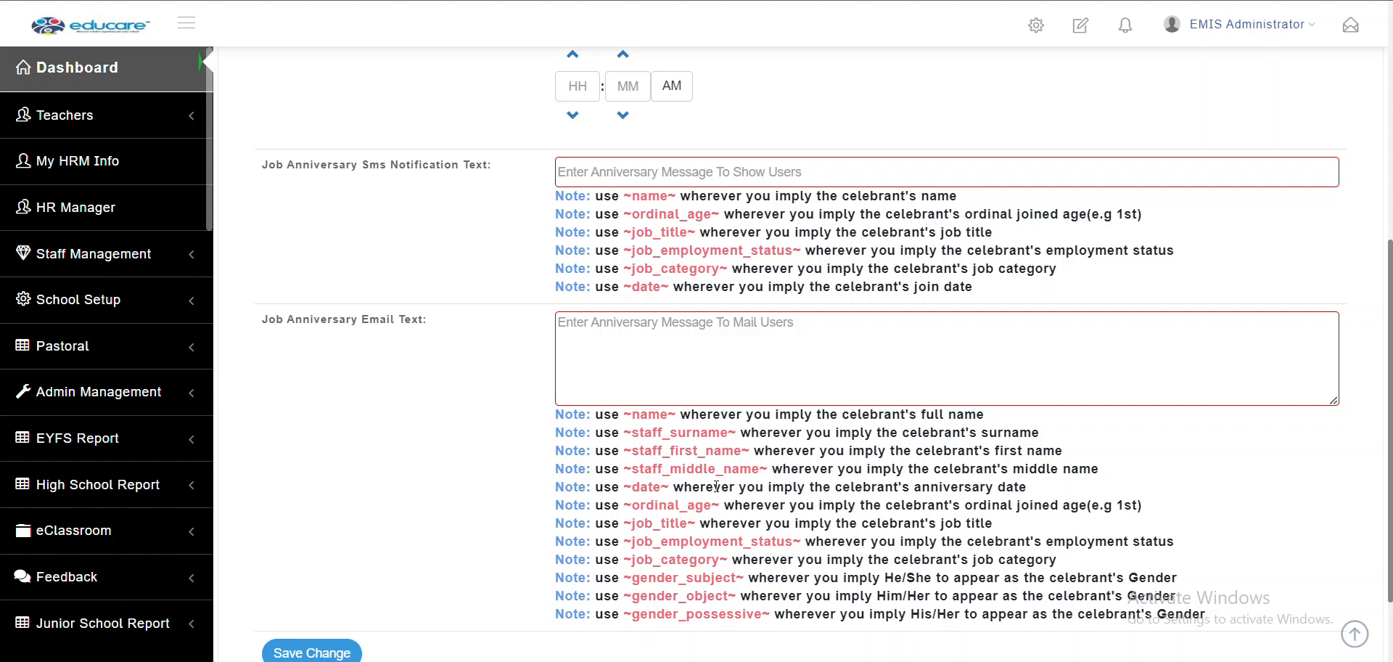
scroll(539, 410, "up", 5)
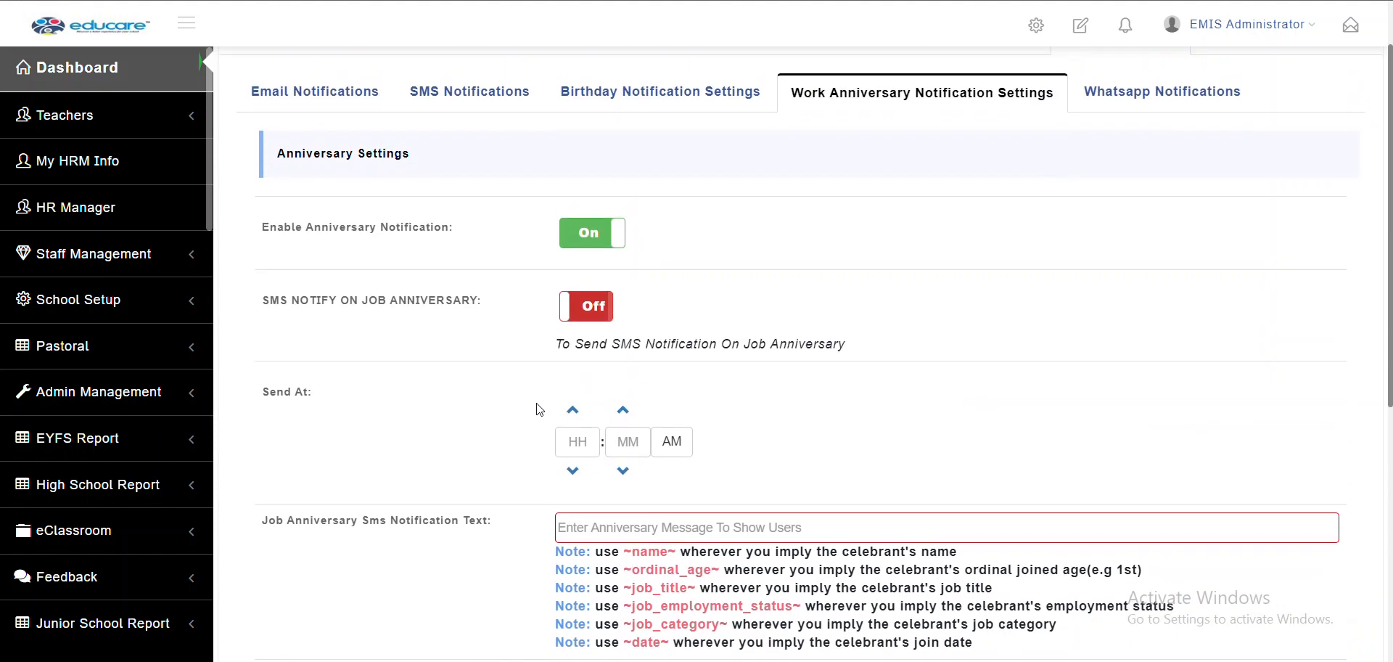
scroll(539, 410, "up", 1)
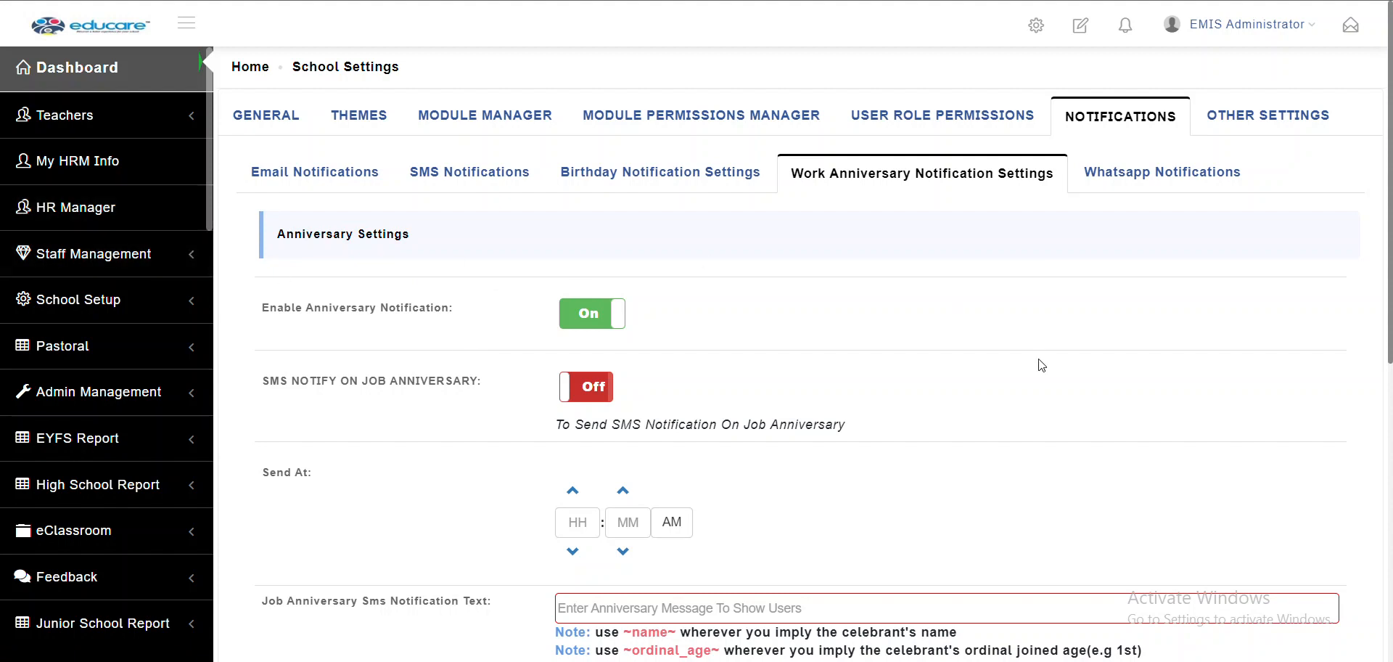
Review the WhatsApp notification toggles, leaving them all off, then go to Other Settings' Inbox Mail Settings
left_click(1177, 190)
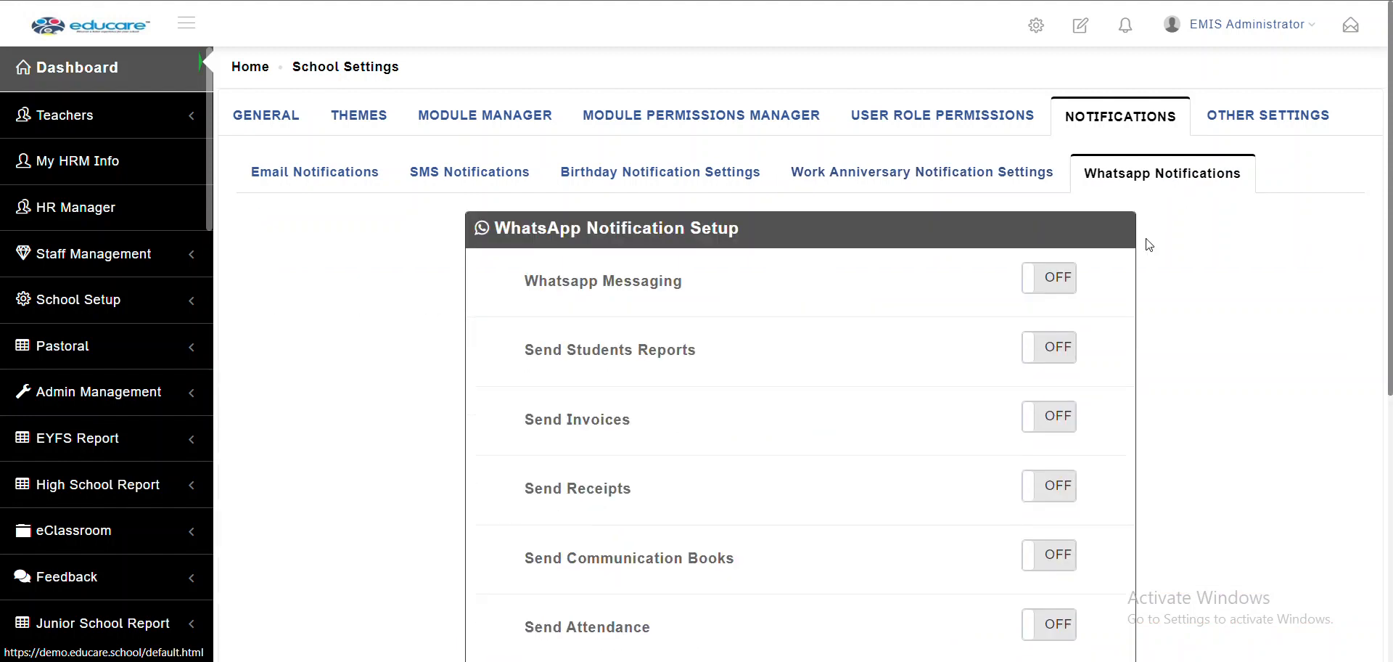
scroll(1118, 376, "down", 2)
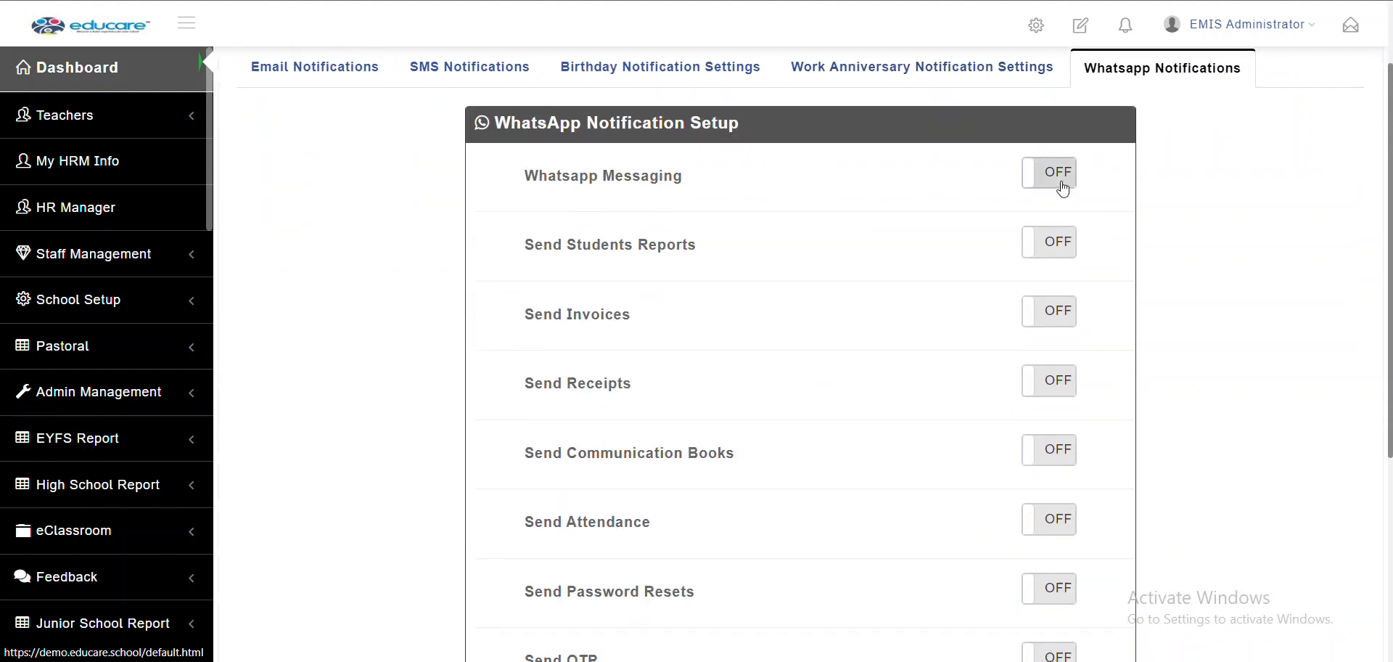
left_click(1063, 190)
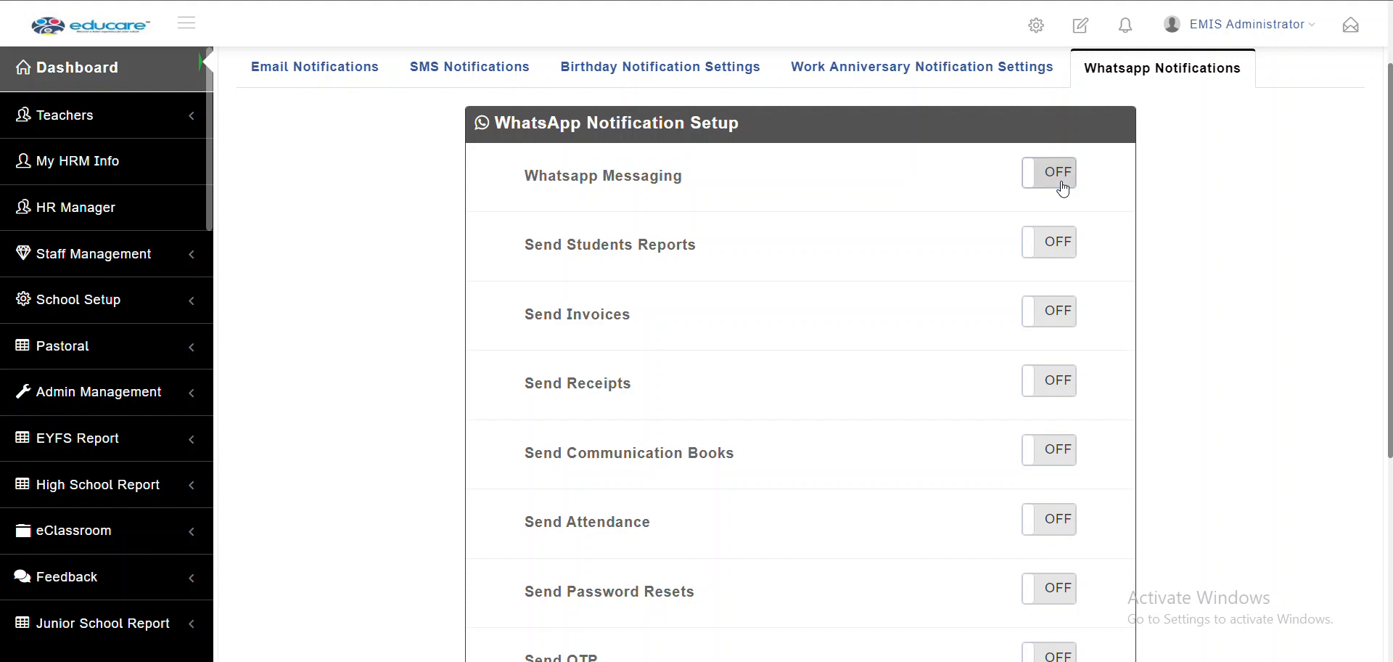
scroll(1048, 298, "down", 5)
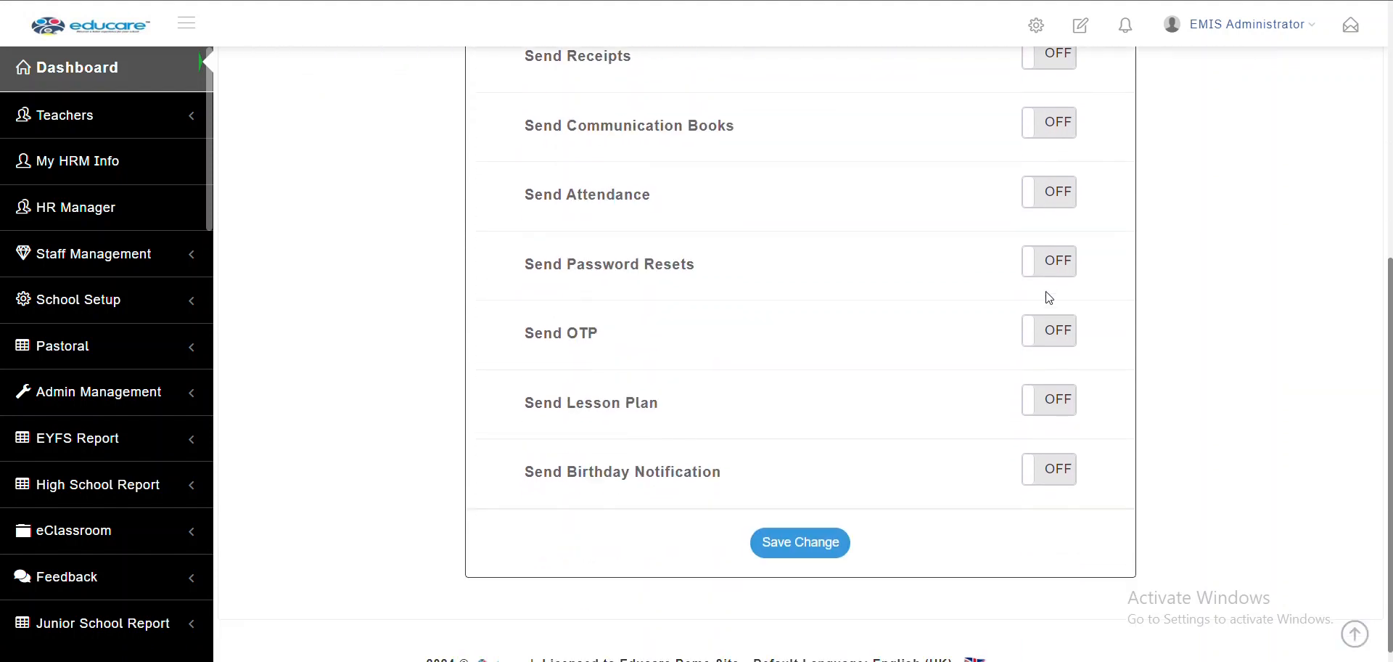
scroll(1049, 298, "up", 1)
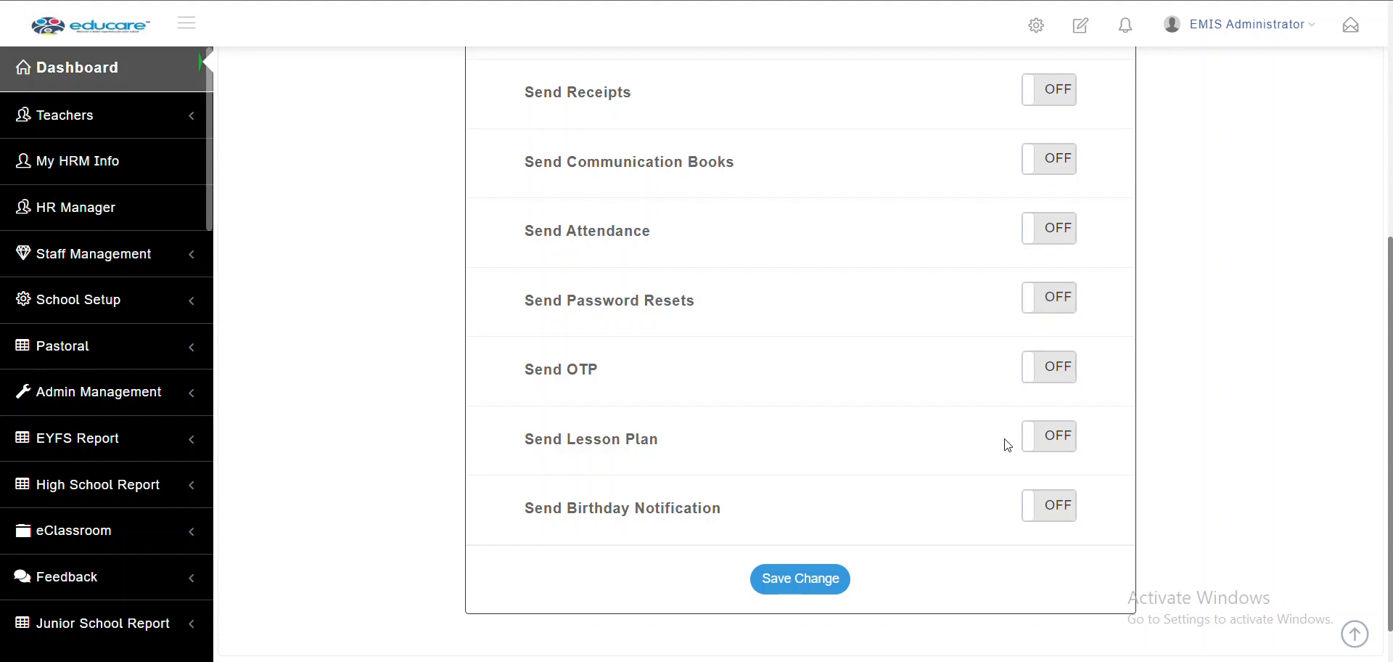
left_click(838, 578)
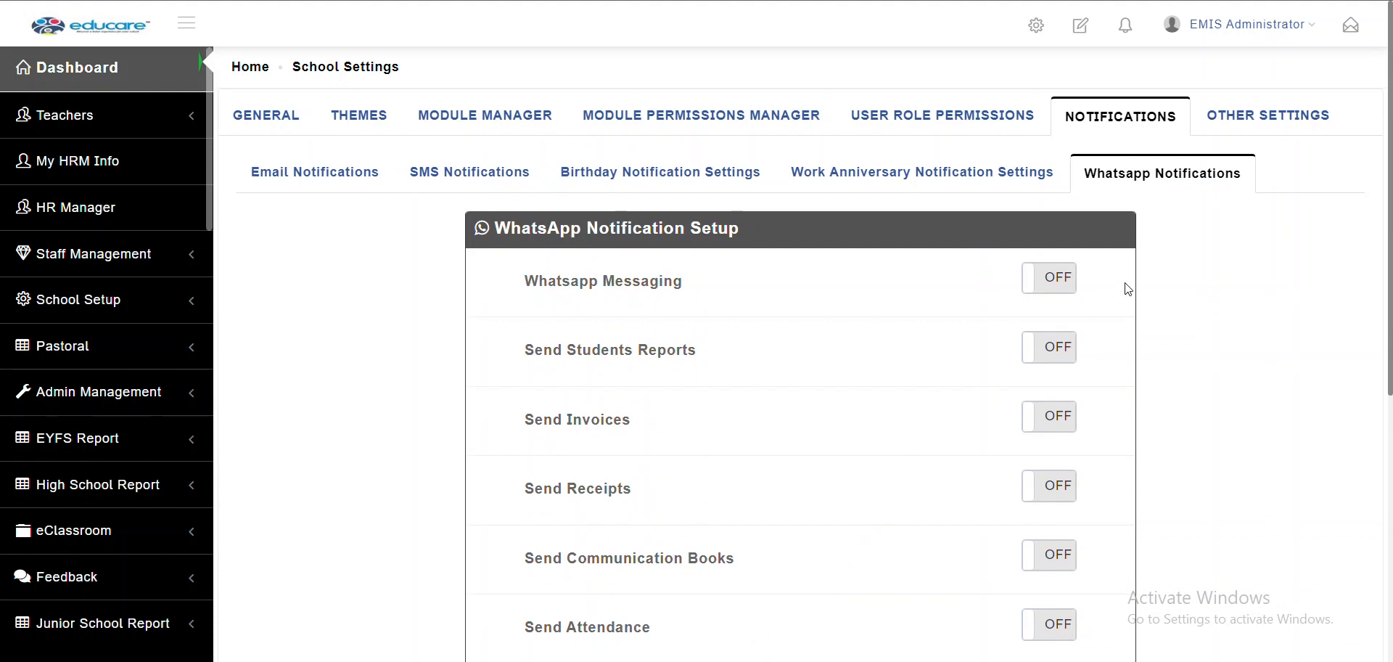
left_click(1279, 133)
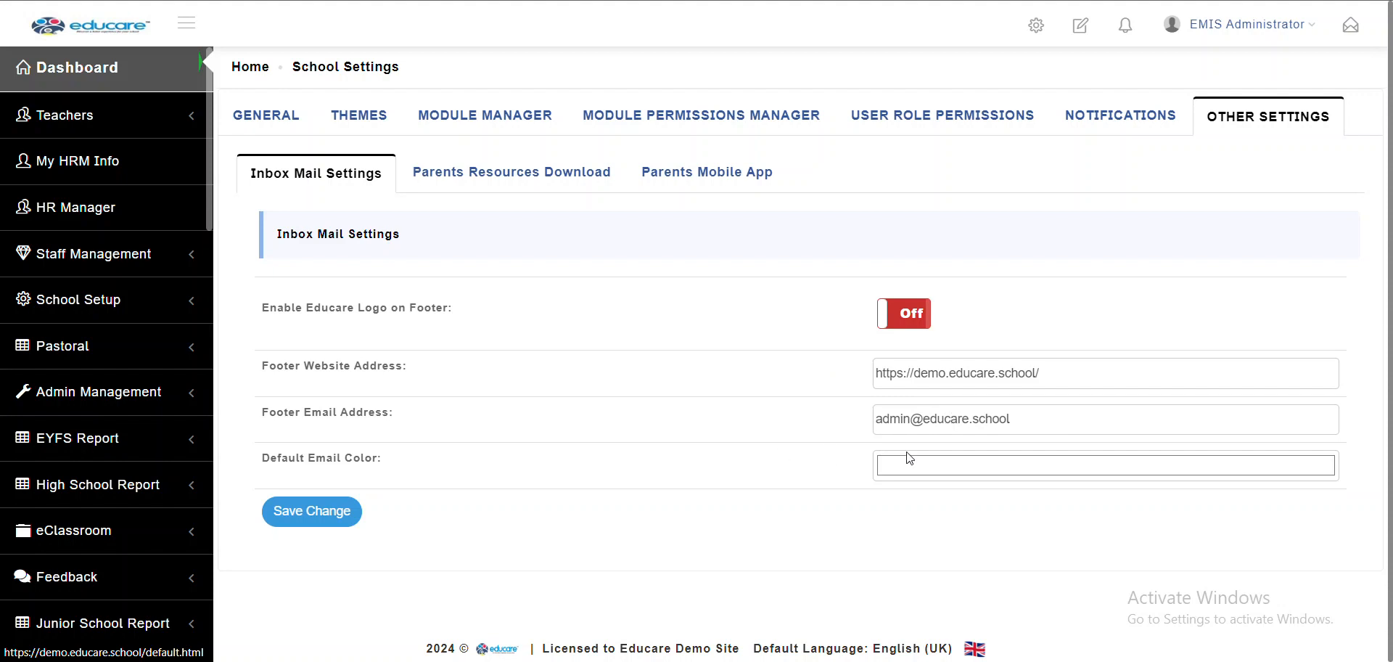
Preview the Default Email Color picker, then show Parents Resources Download listing School Policy
left_click(953, 470)
left_click(953, 469)
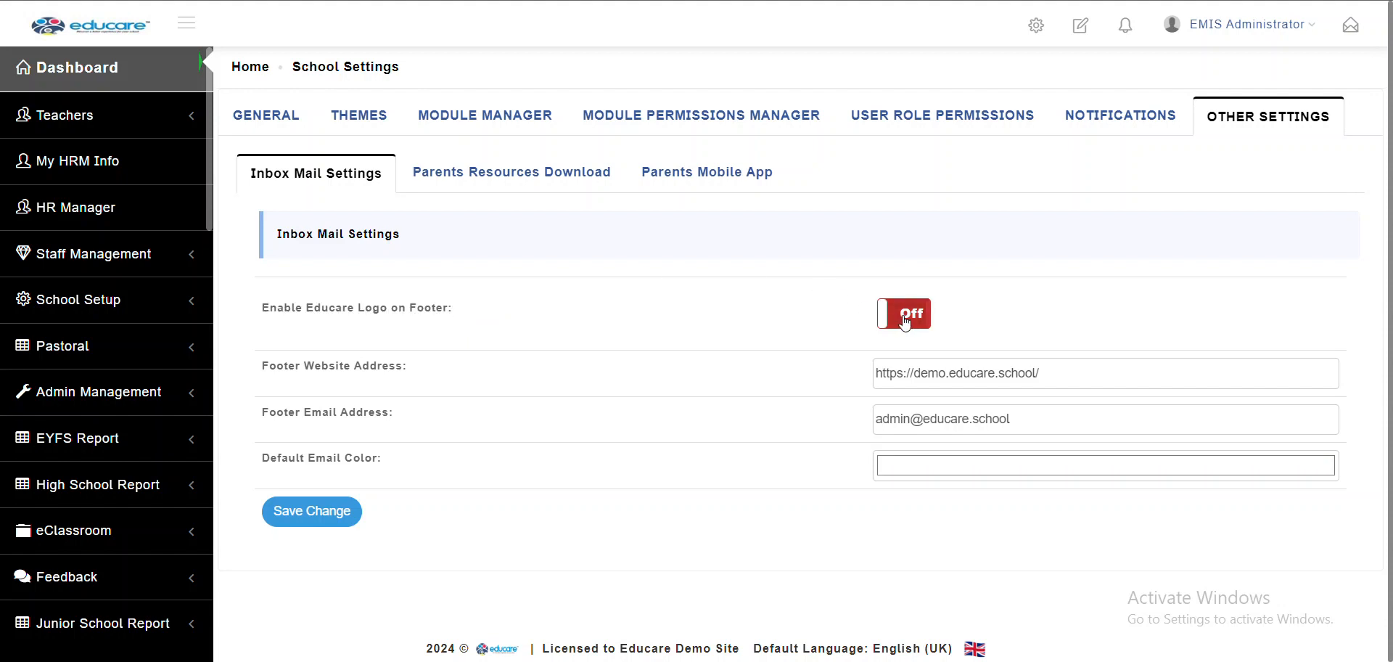
left_click(566, 181)
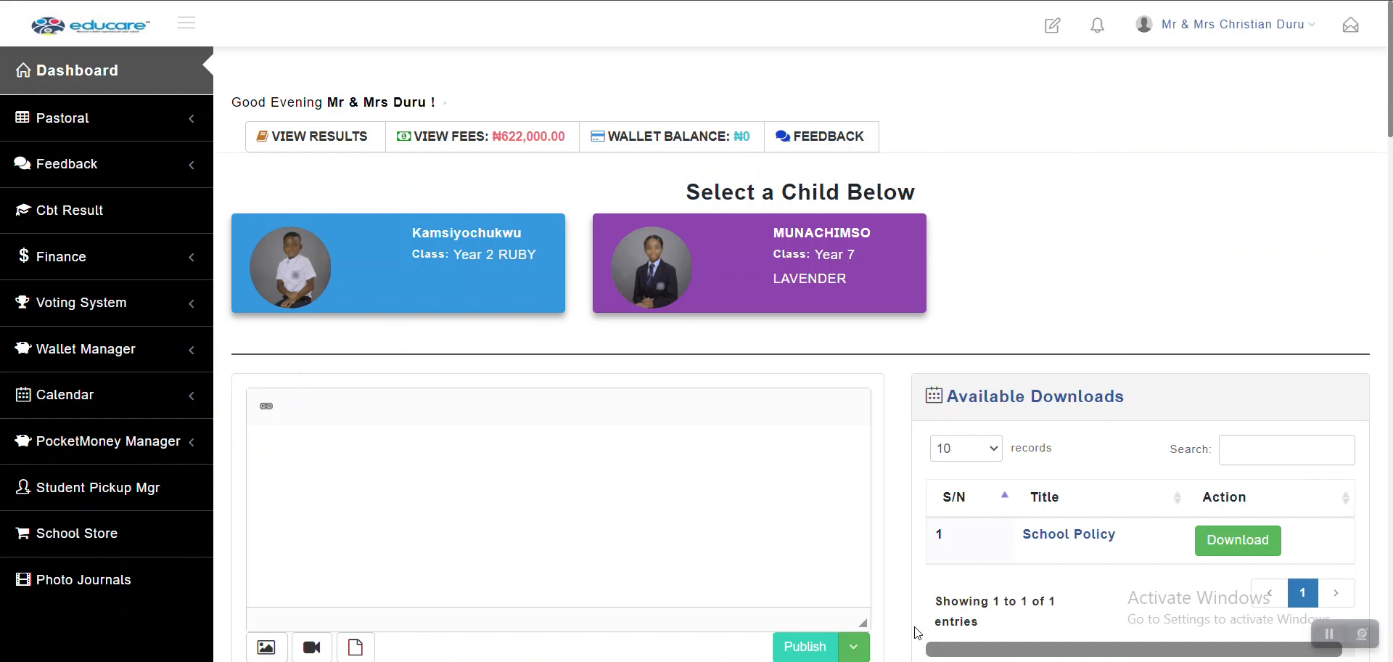
scroll(931, 526, "down", 2)
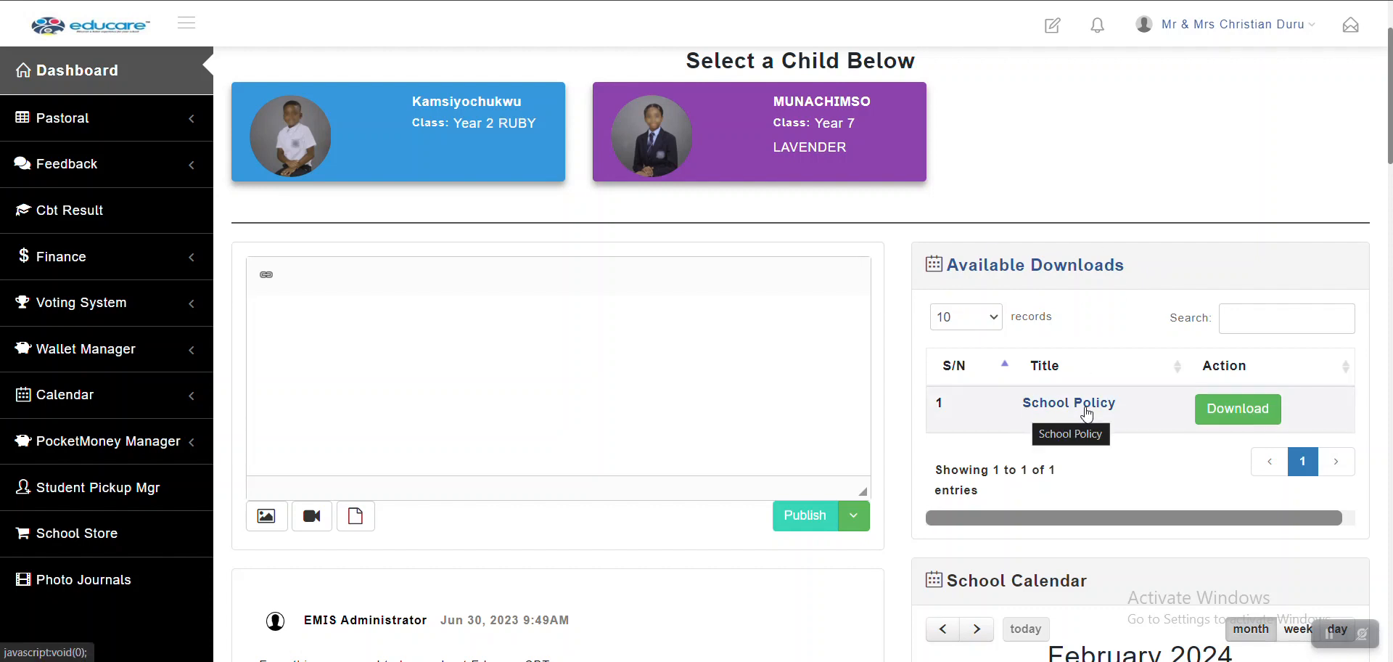
mouse_move(678, 661)
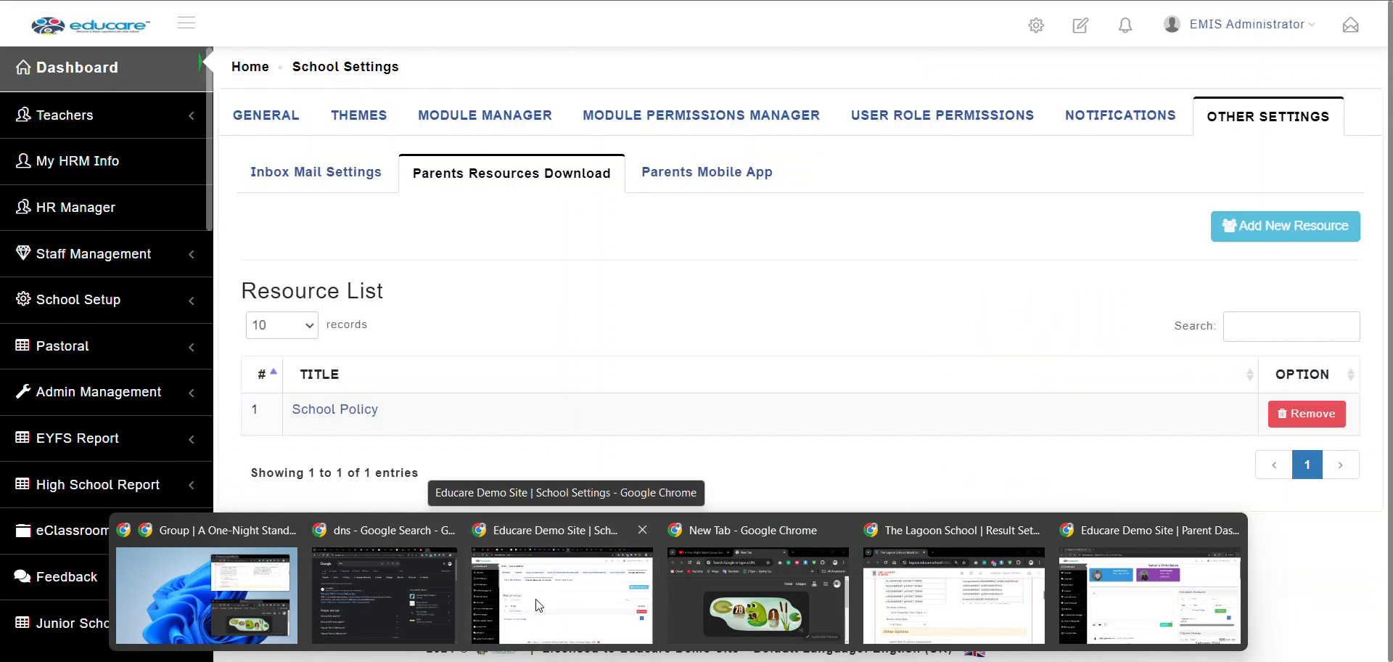
Start adding a parent resource, cancel the file upload, then show the Parents Mobile App settings
left_click(535, 604)
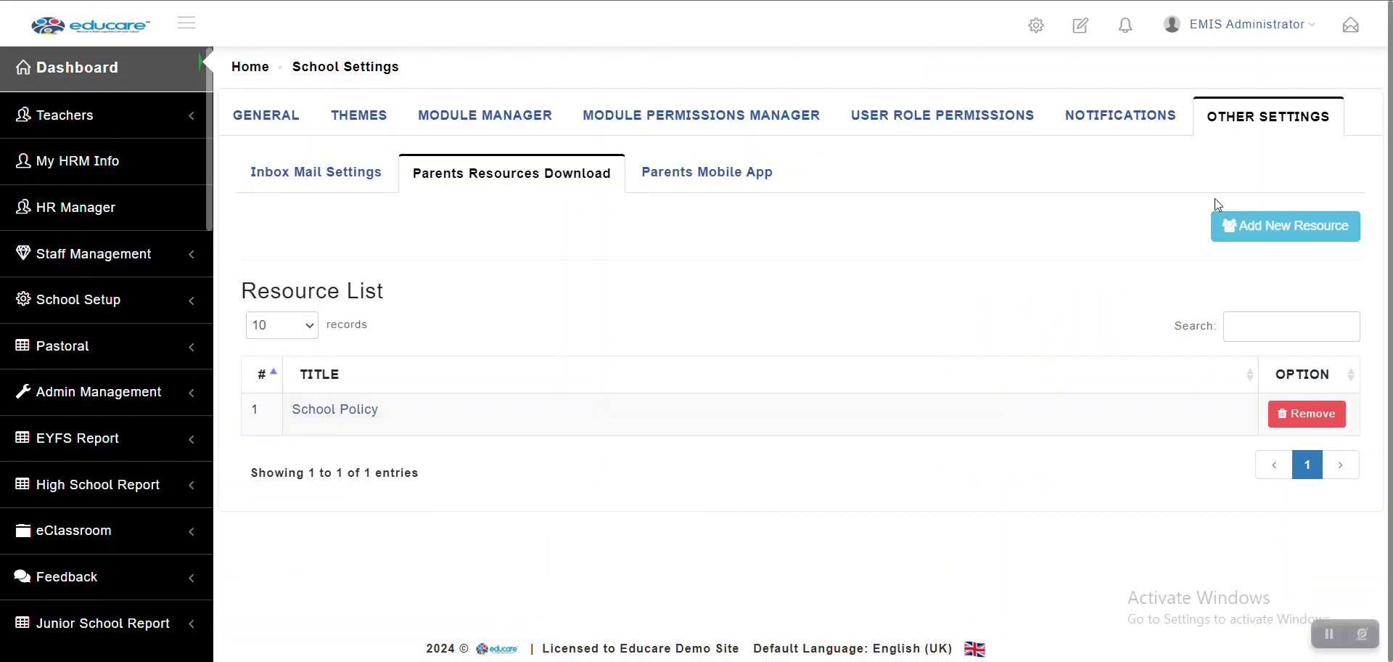
left_click(1241, 225)
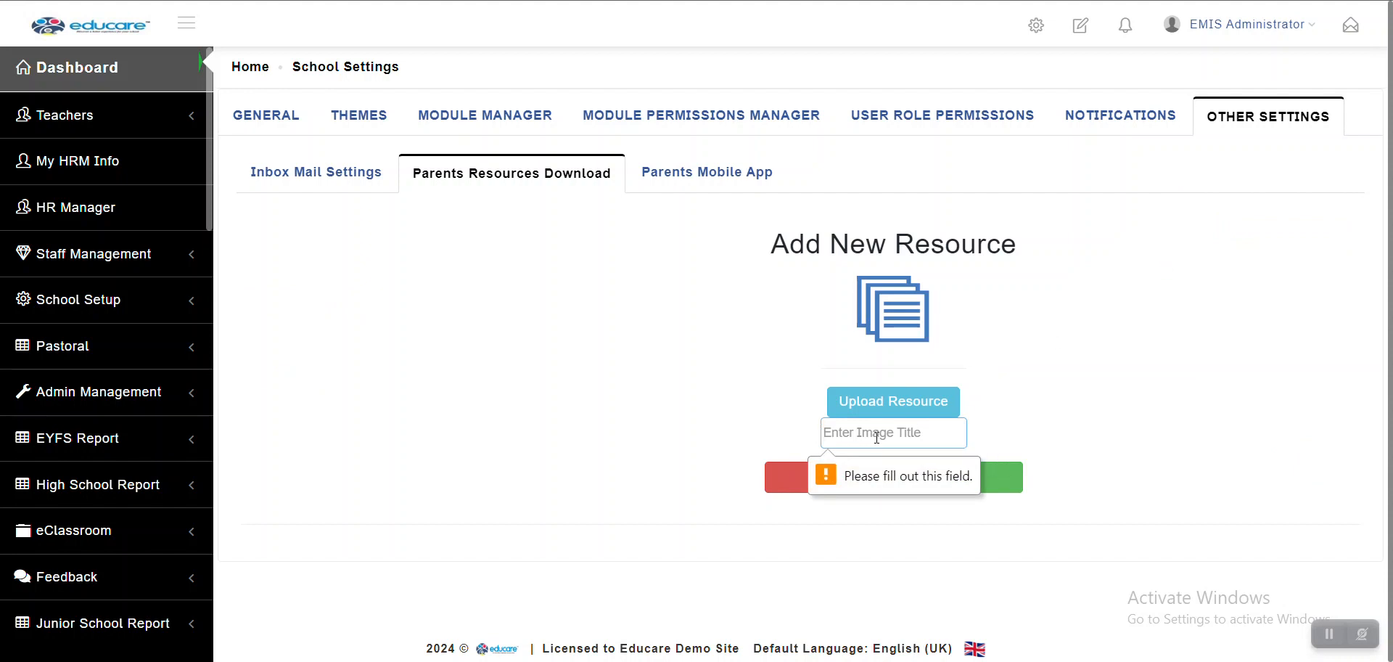
left_click(1074, 414)
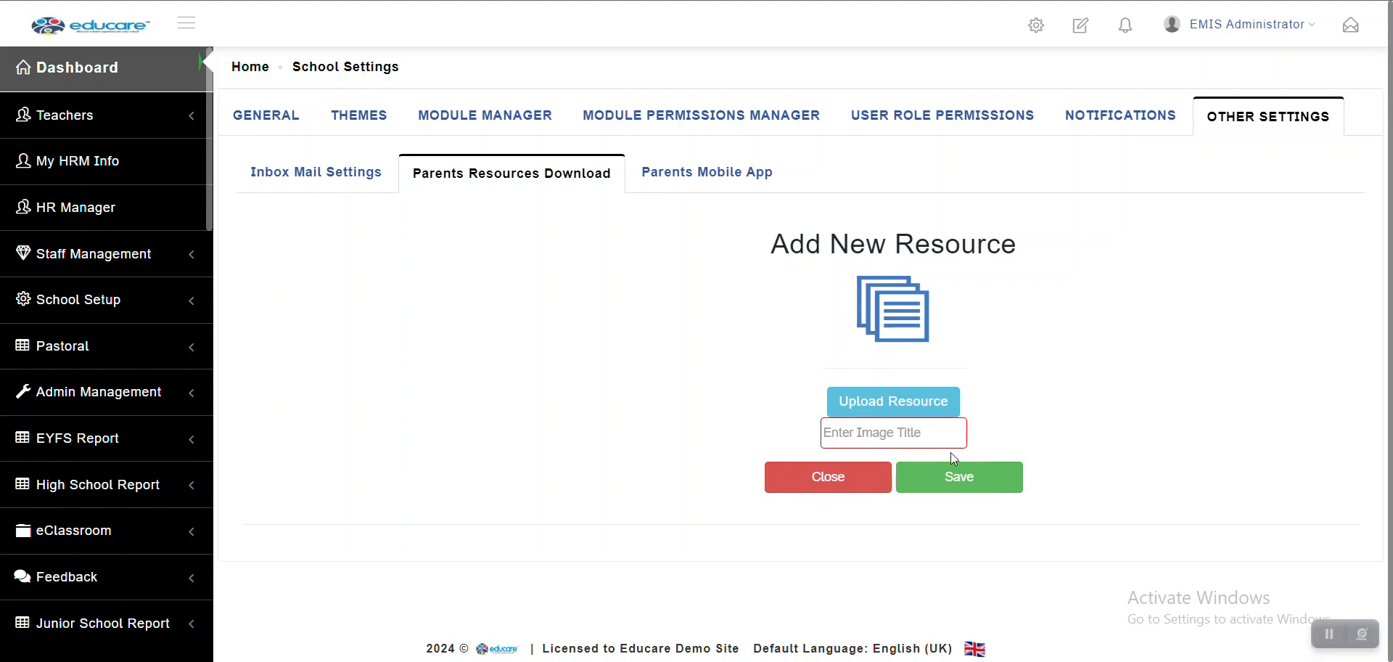
left_click(898, 402)
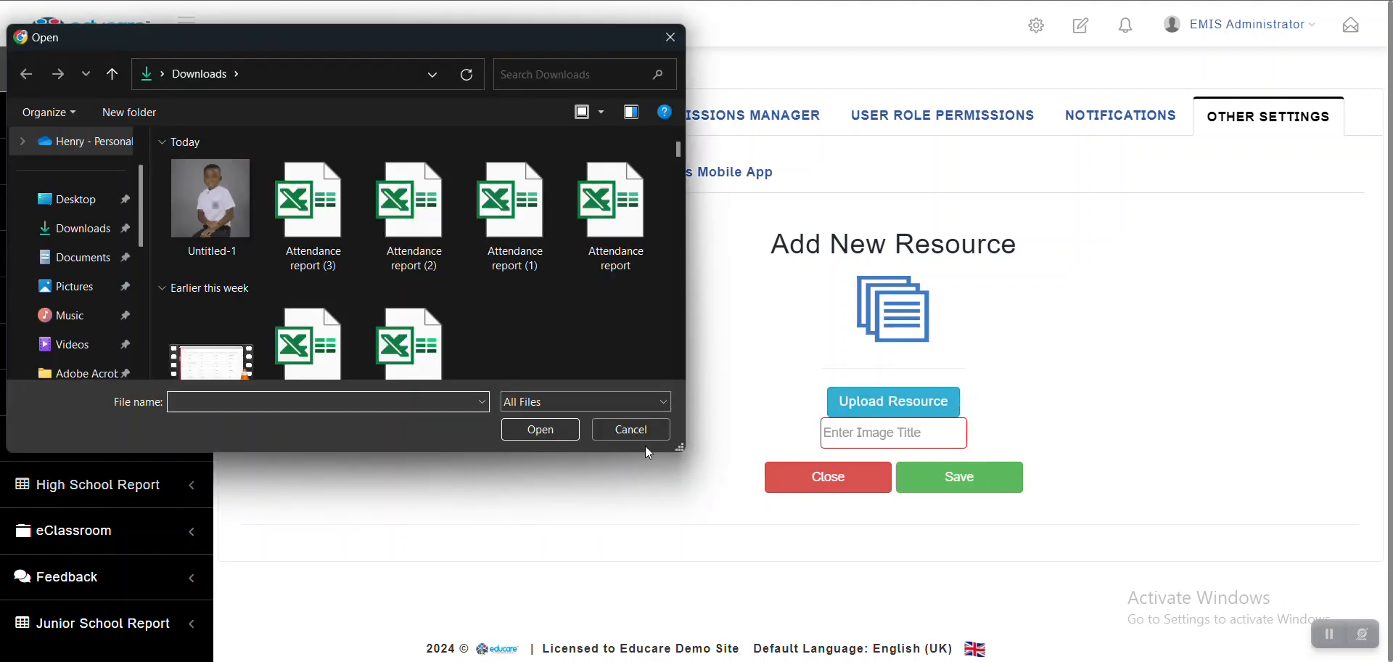
left_click(636, 433)
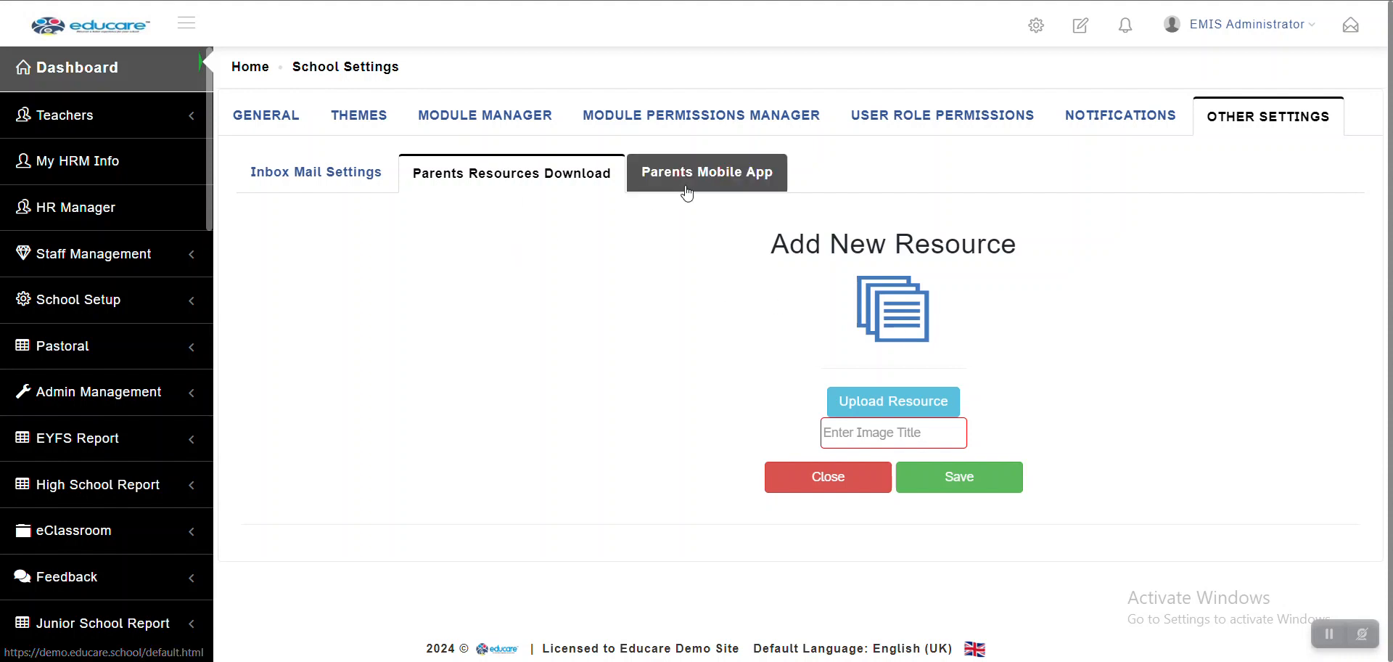
left_click(699, 190)
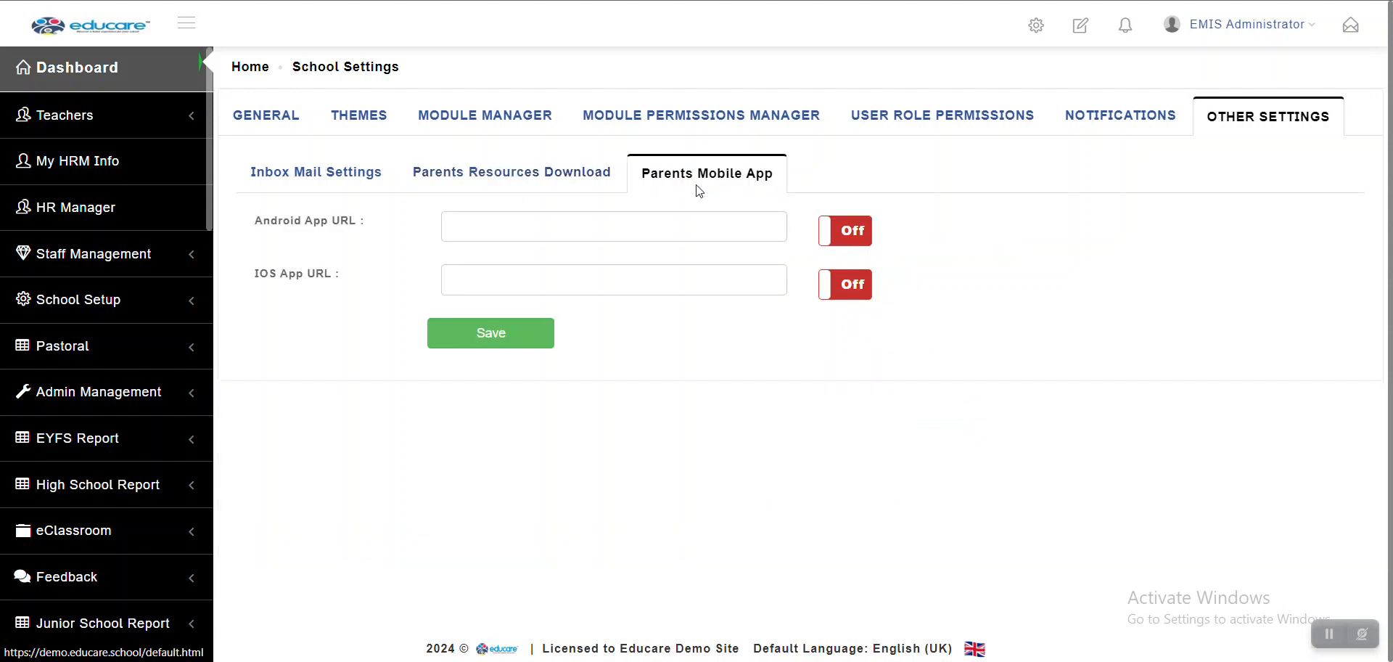